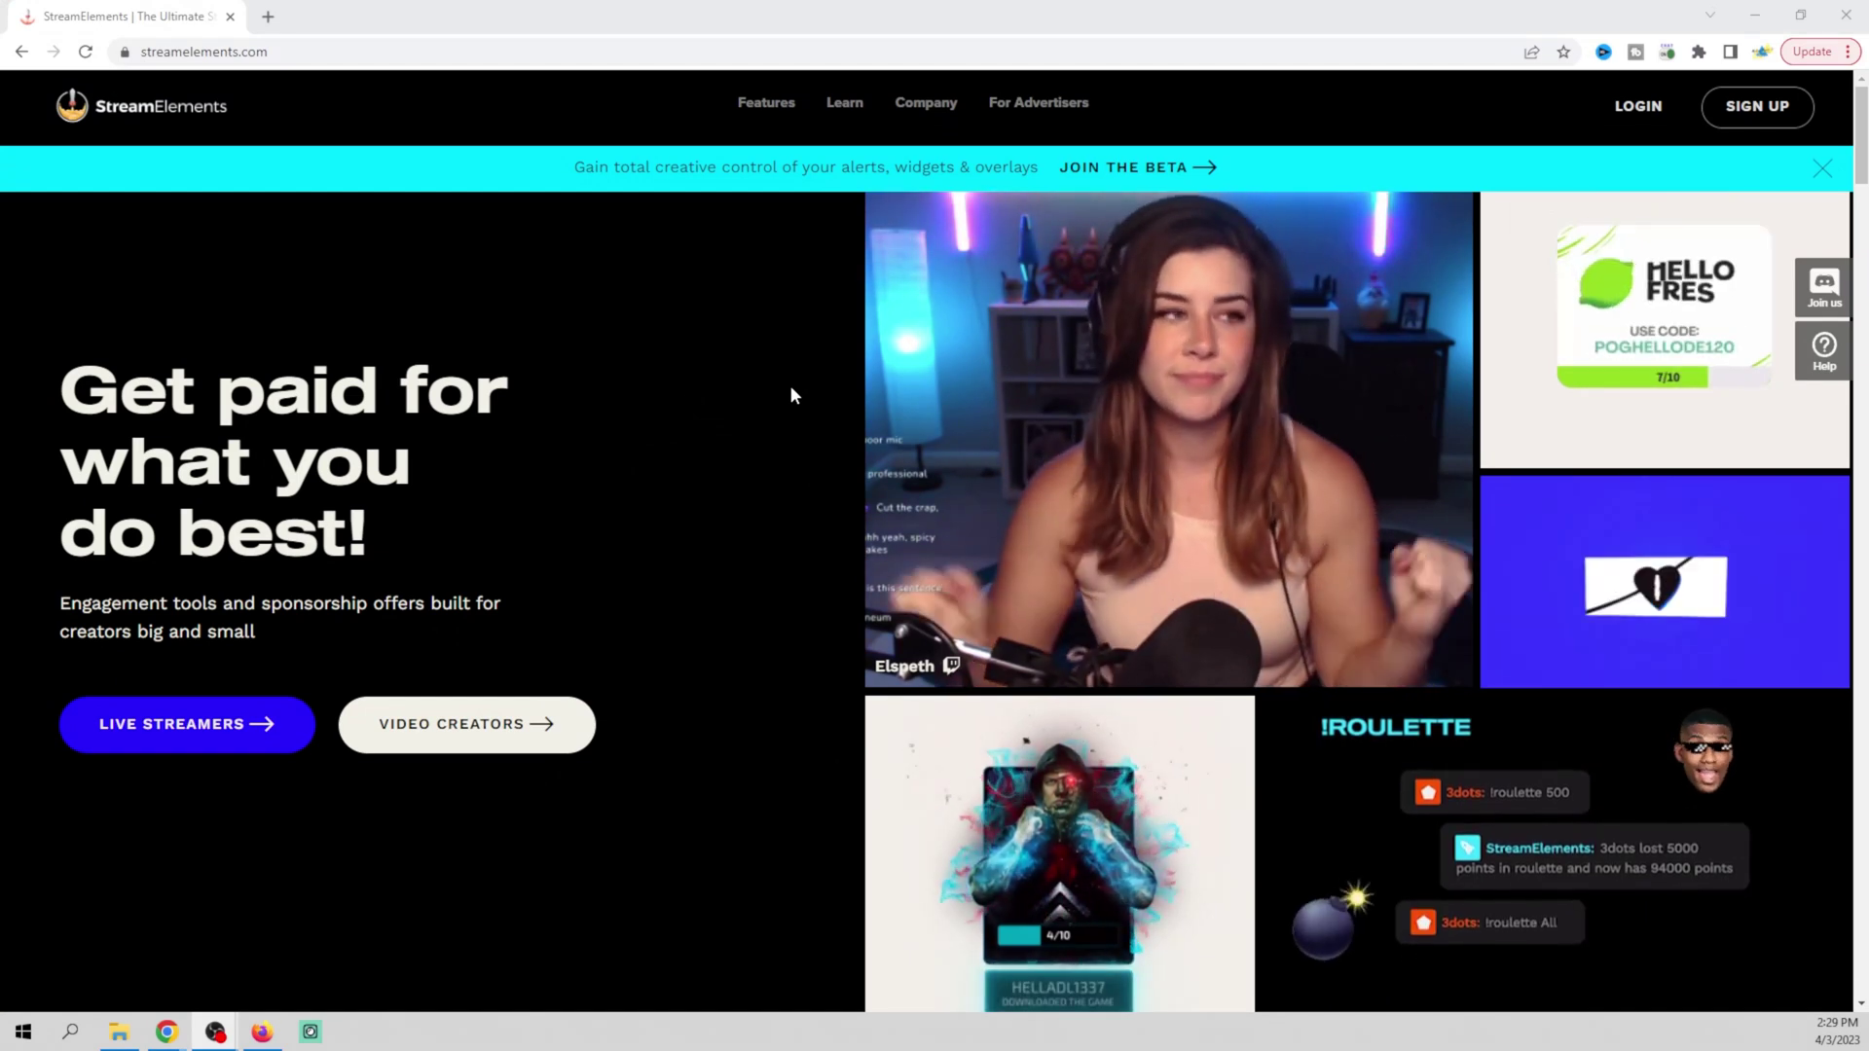
# Log in to StreamElements with the YouTube account
pyautogui.click(1784, 120)
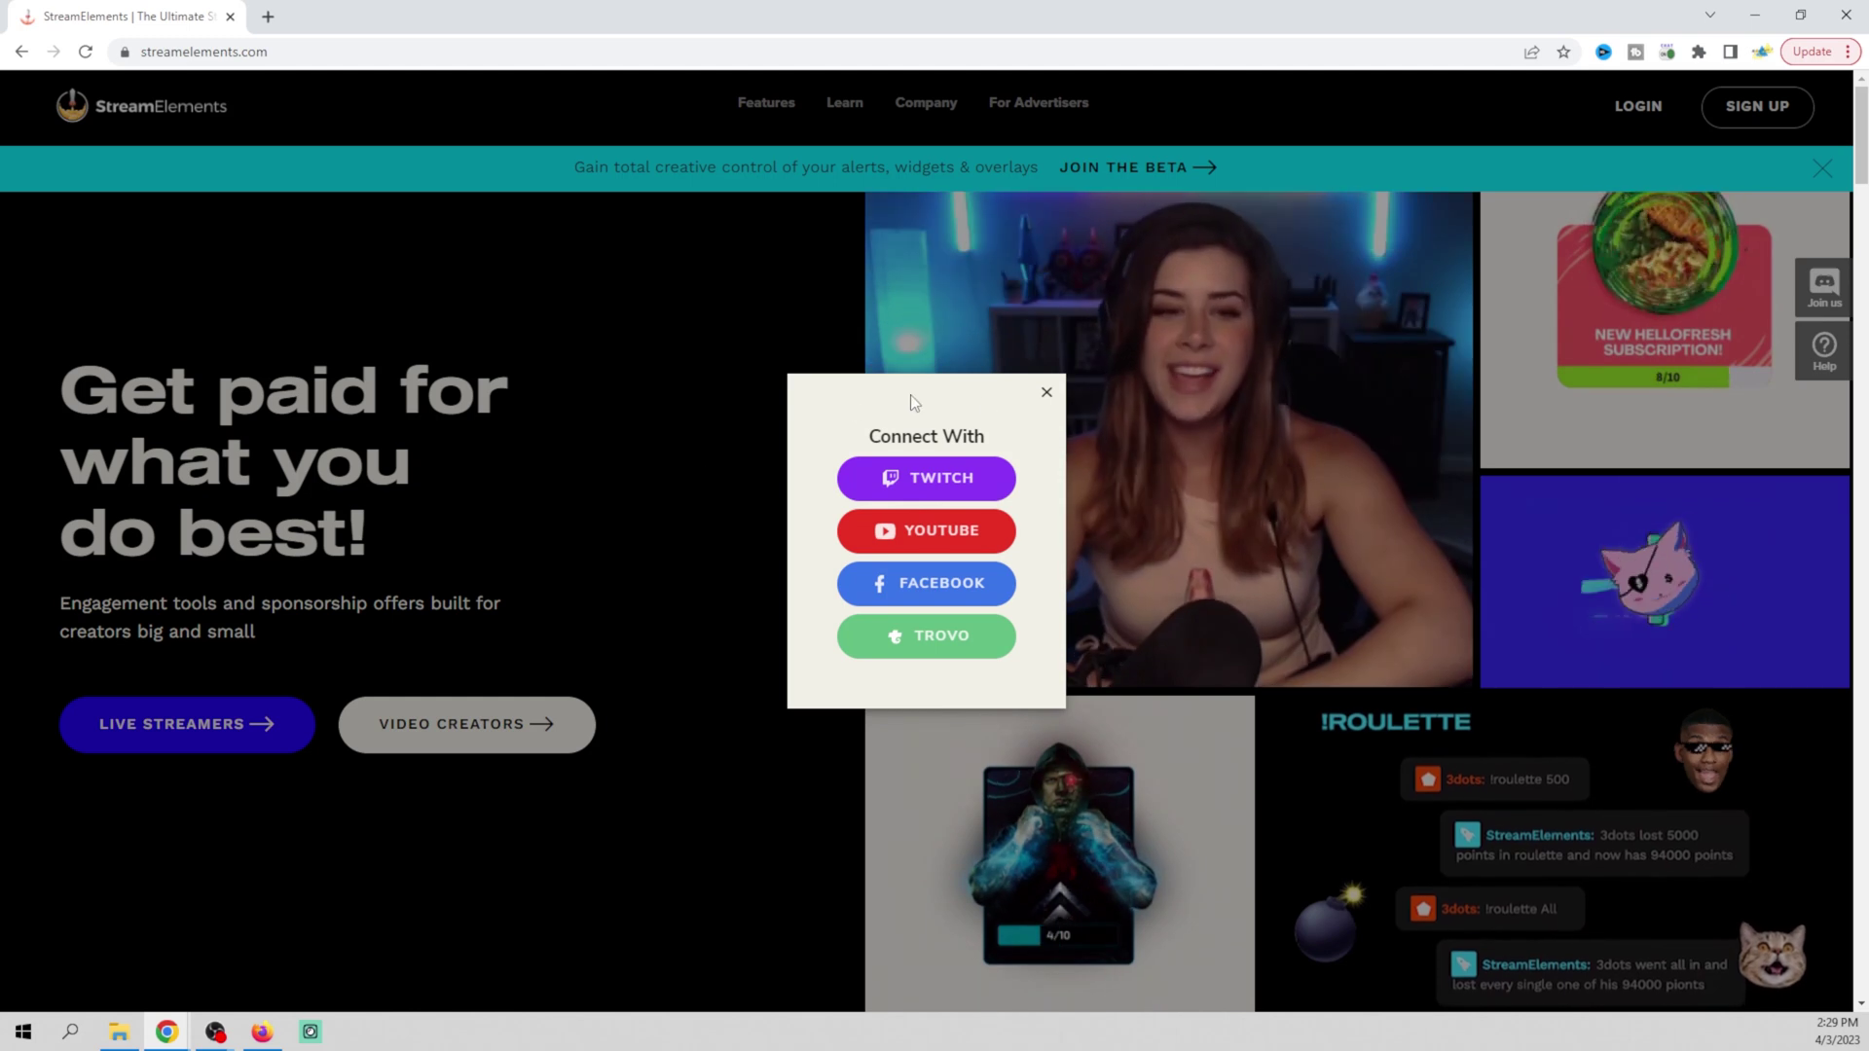
pyautogui.click(1047, 394)
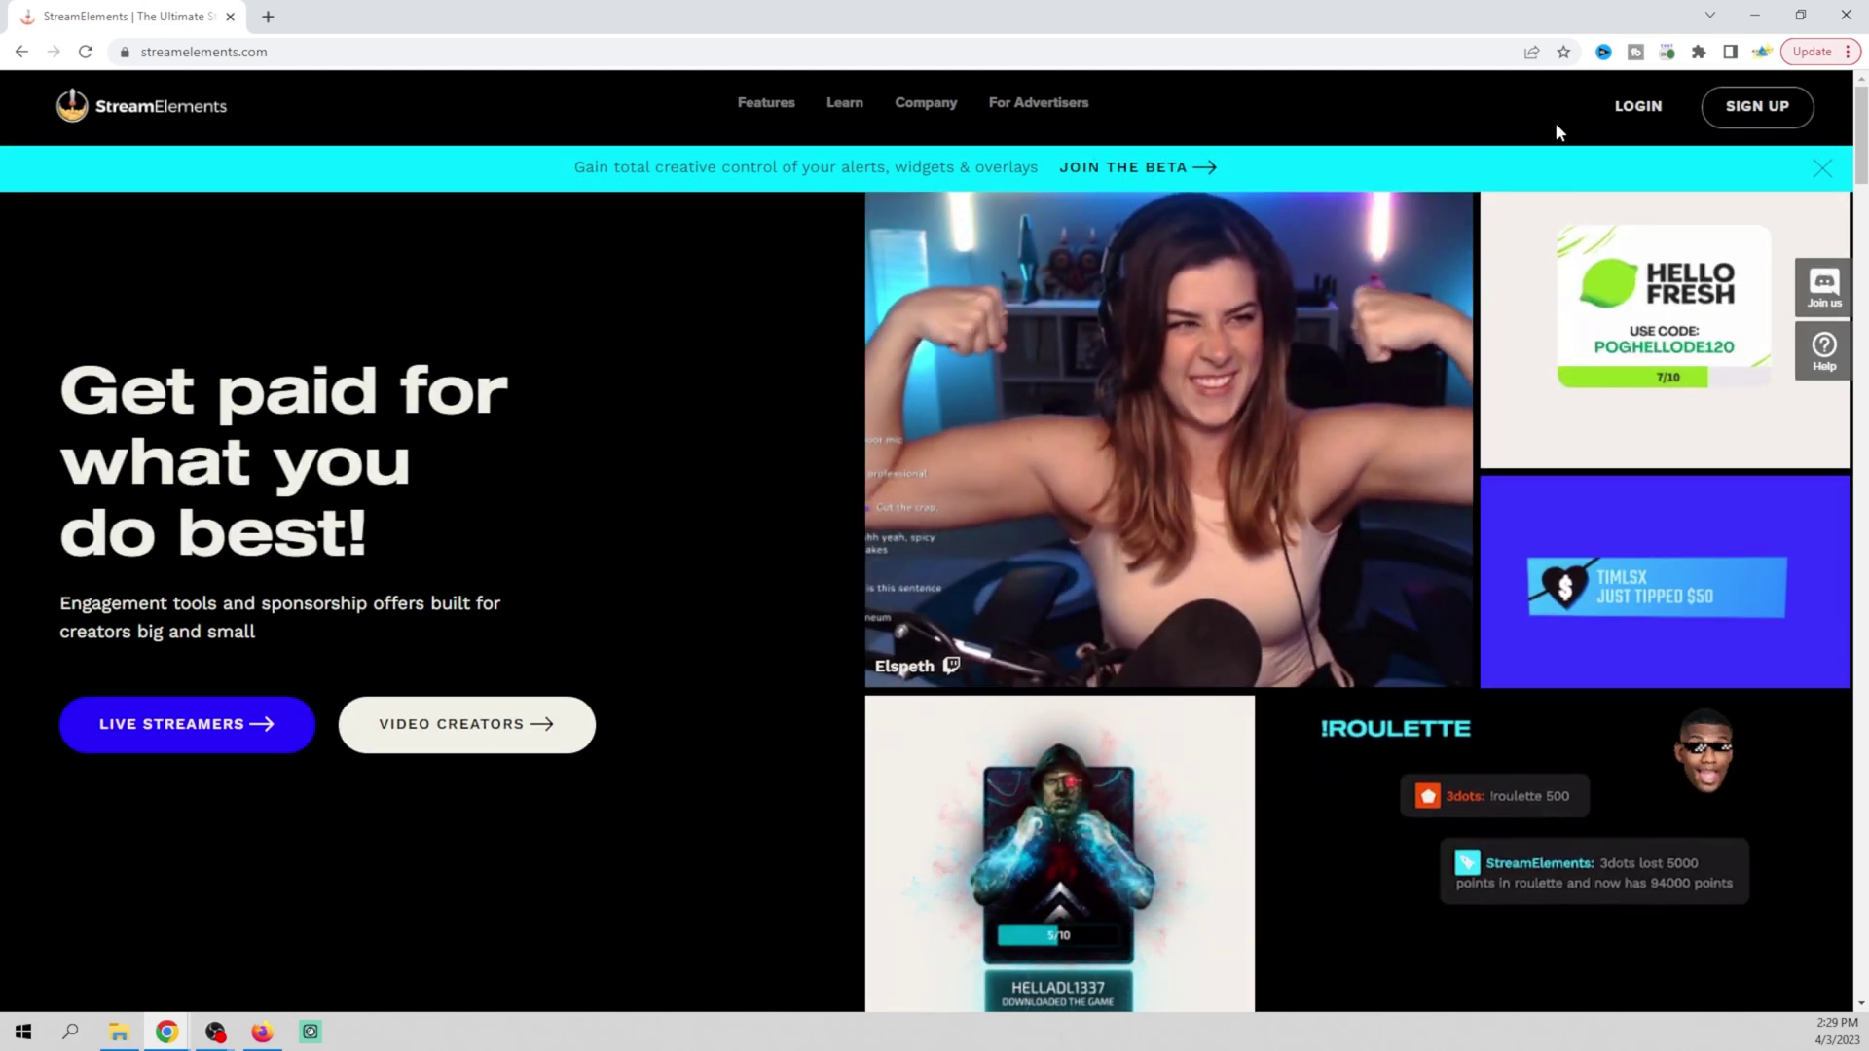
pyautogui.click(1633, 122)
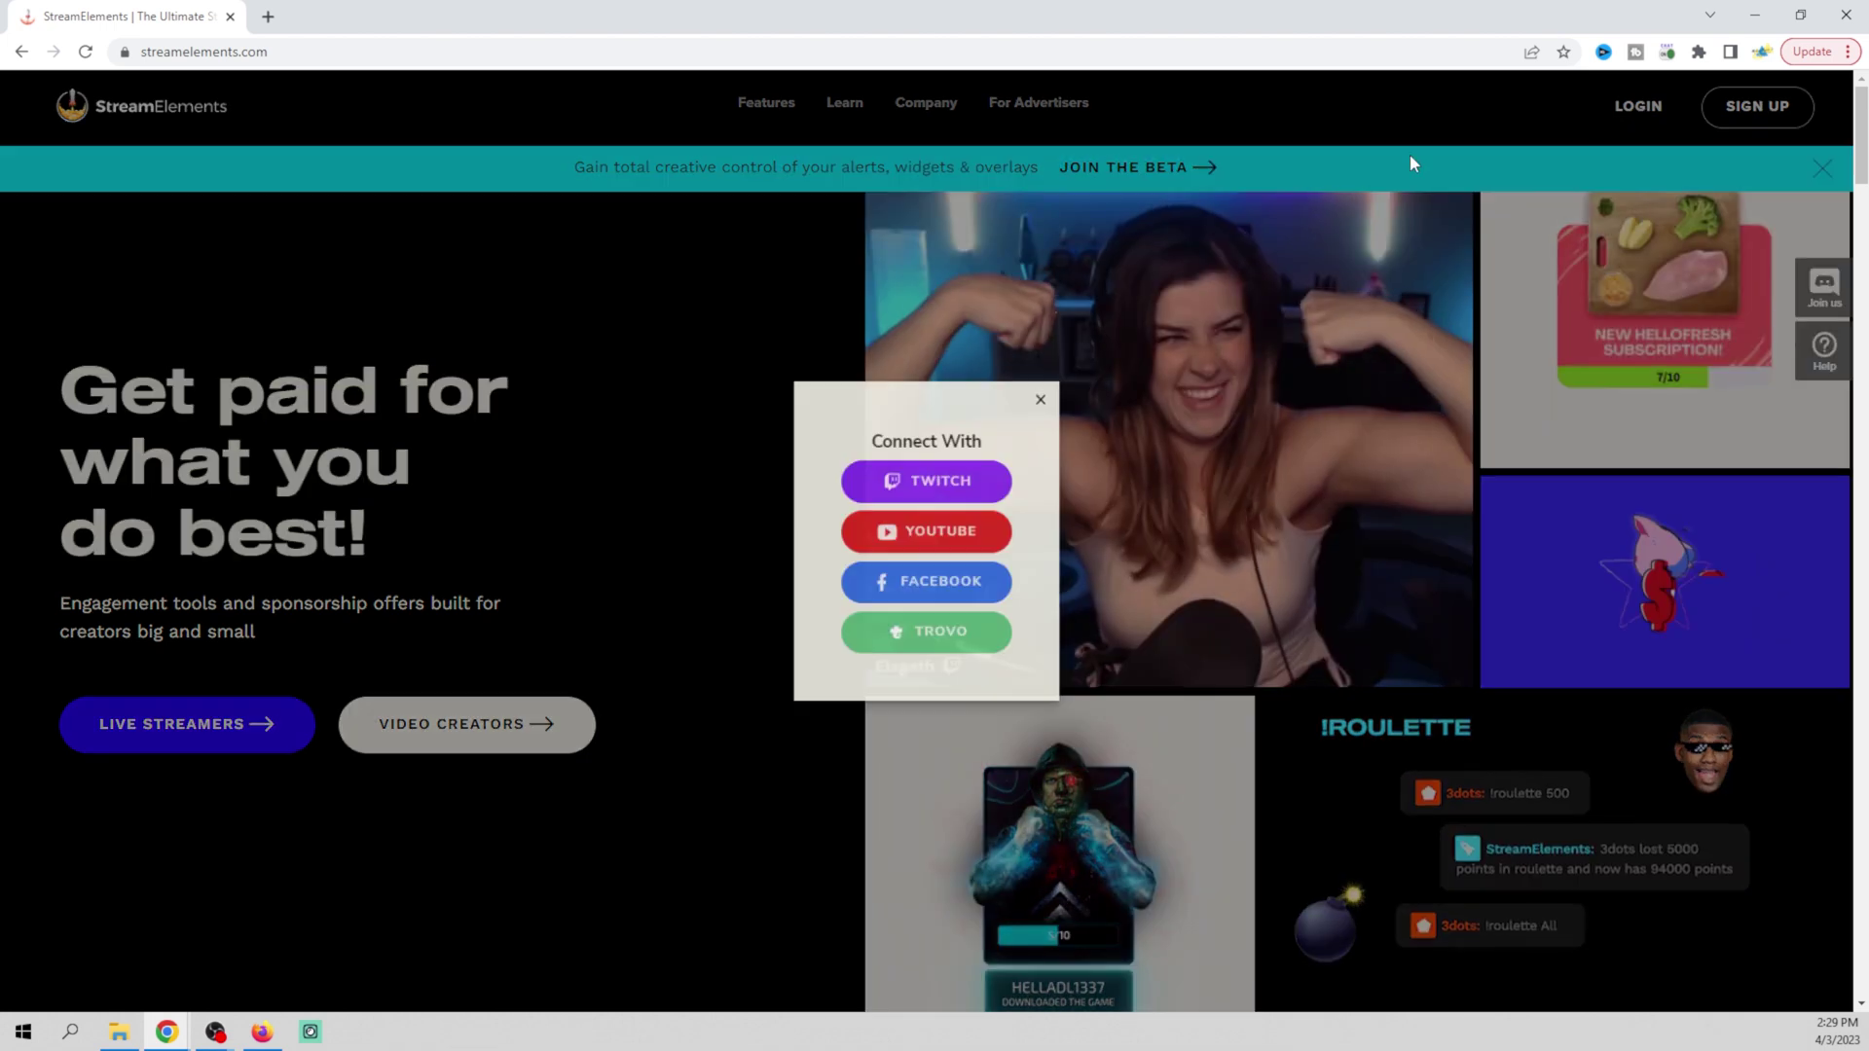
pyautogui.click(963, 534)
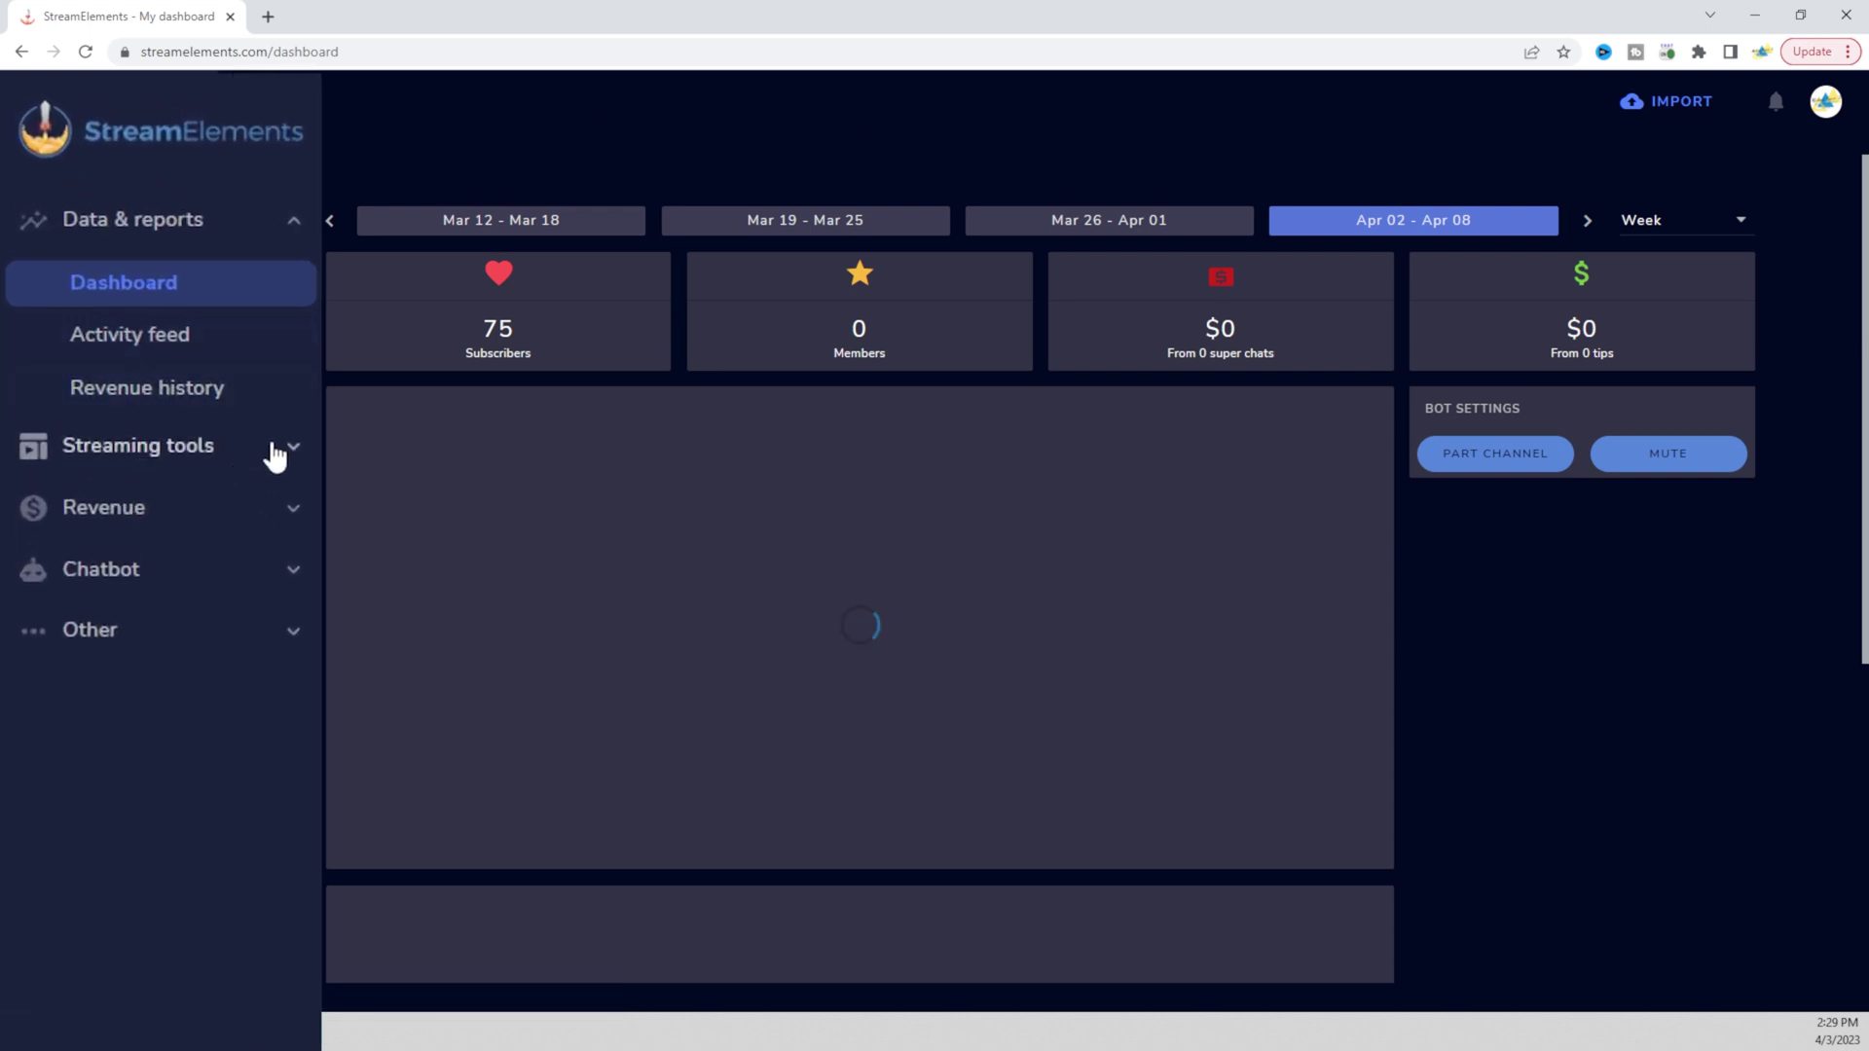
# Go to Streaming tools > Overlays and start a new overlay
pyautogui.click(290, 456)
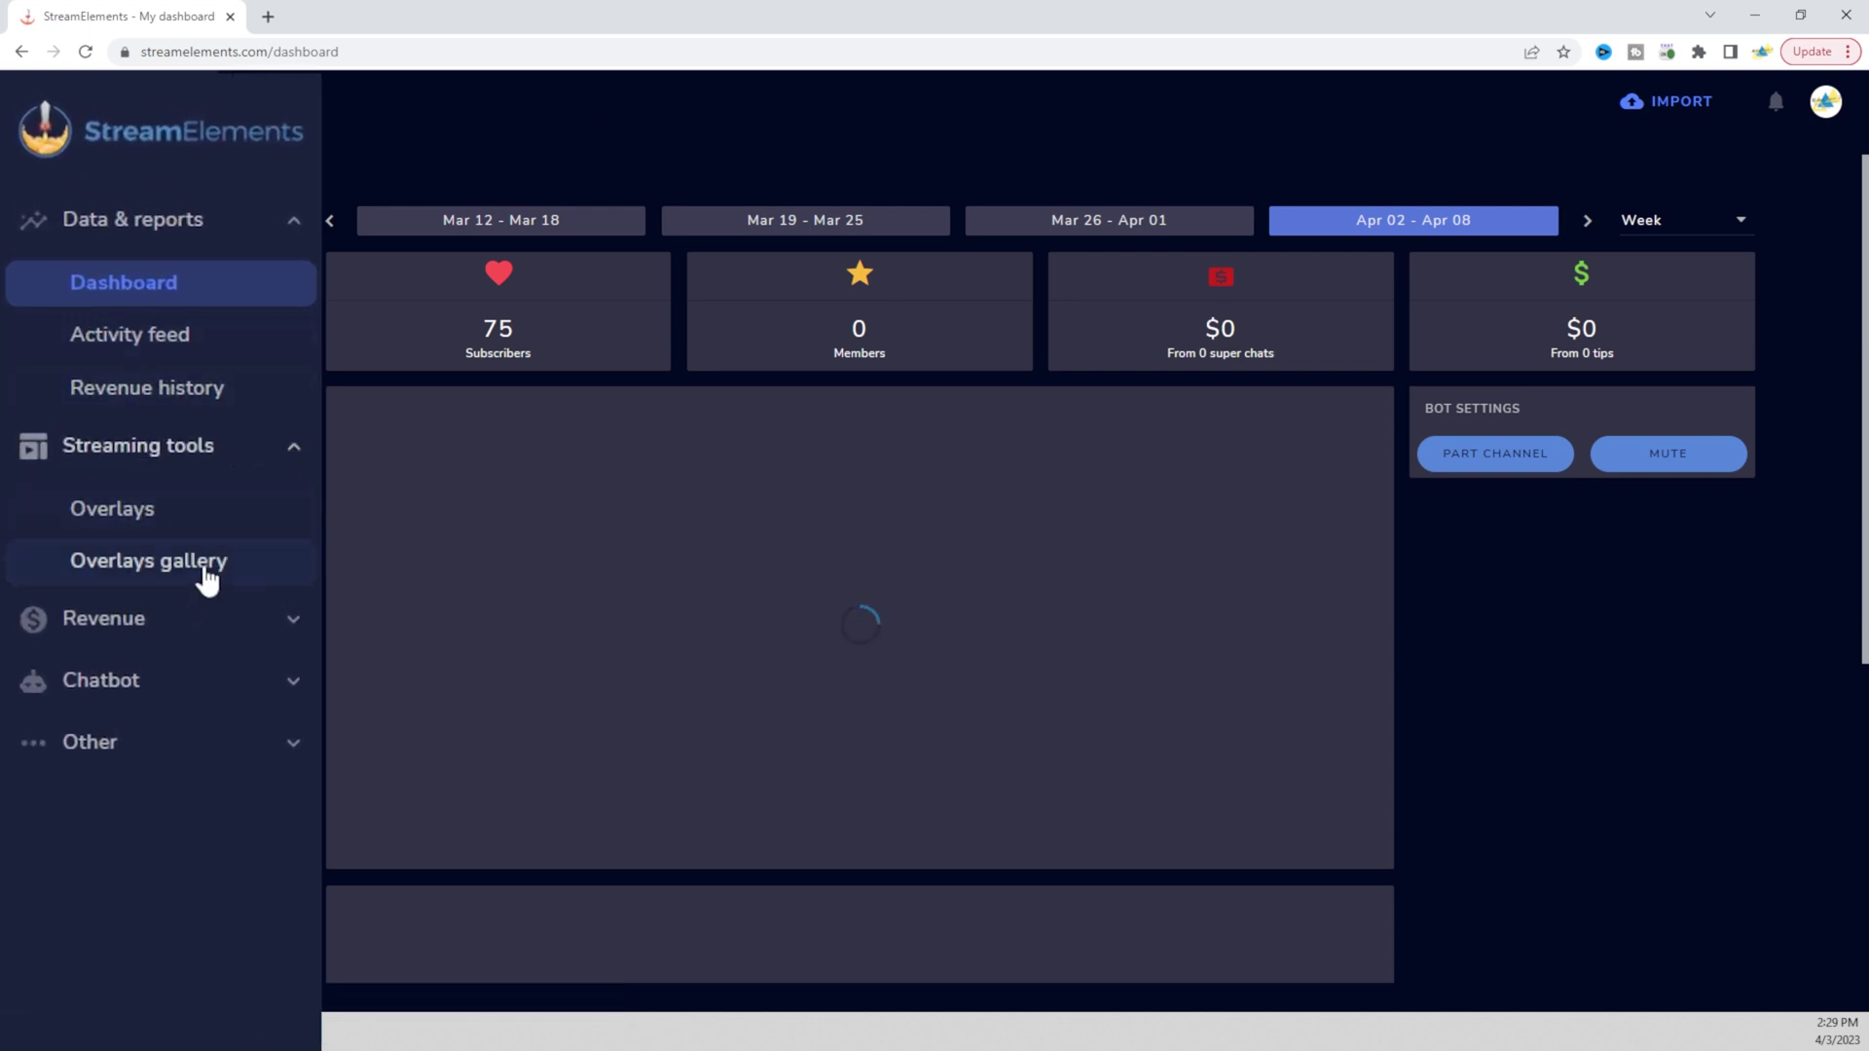
pyautogui.click(105, 533)
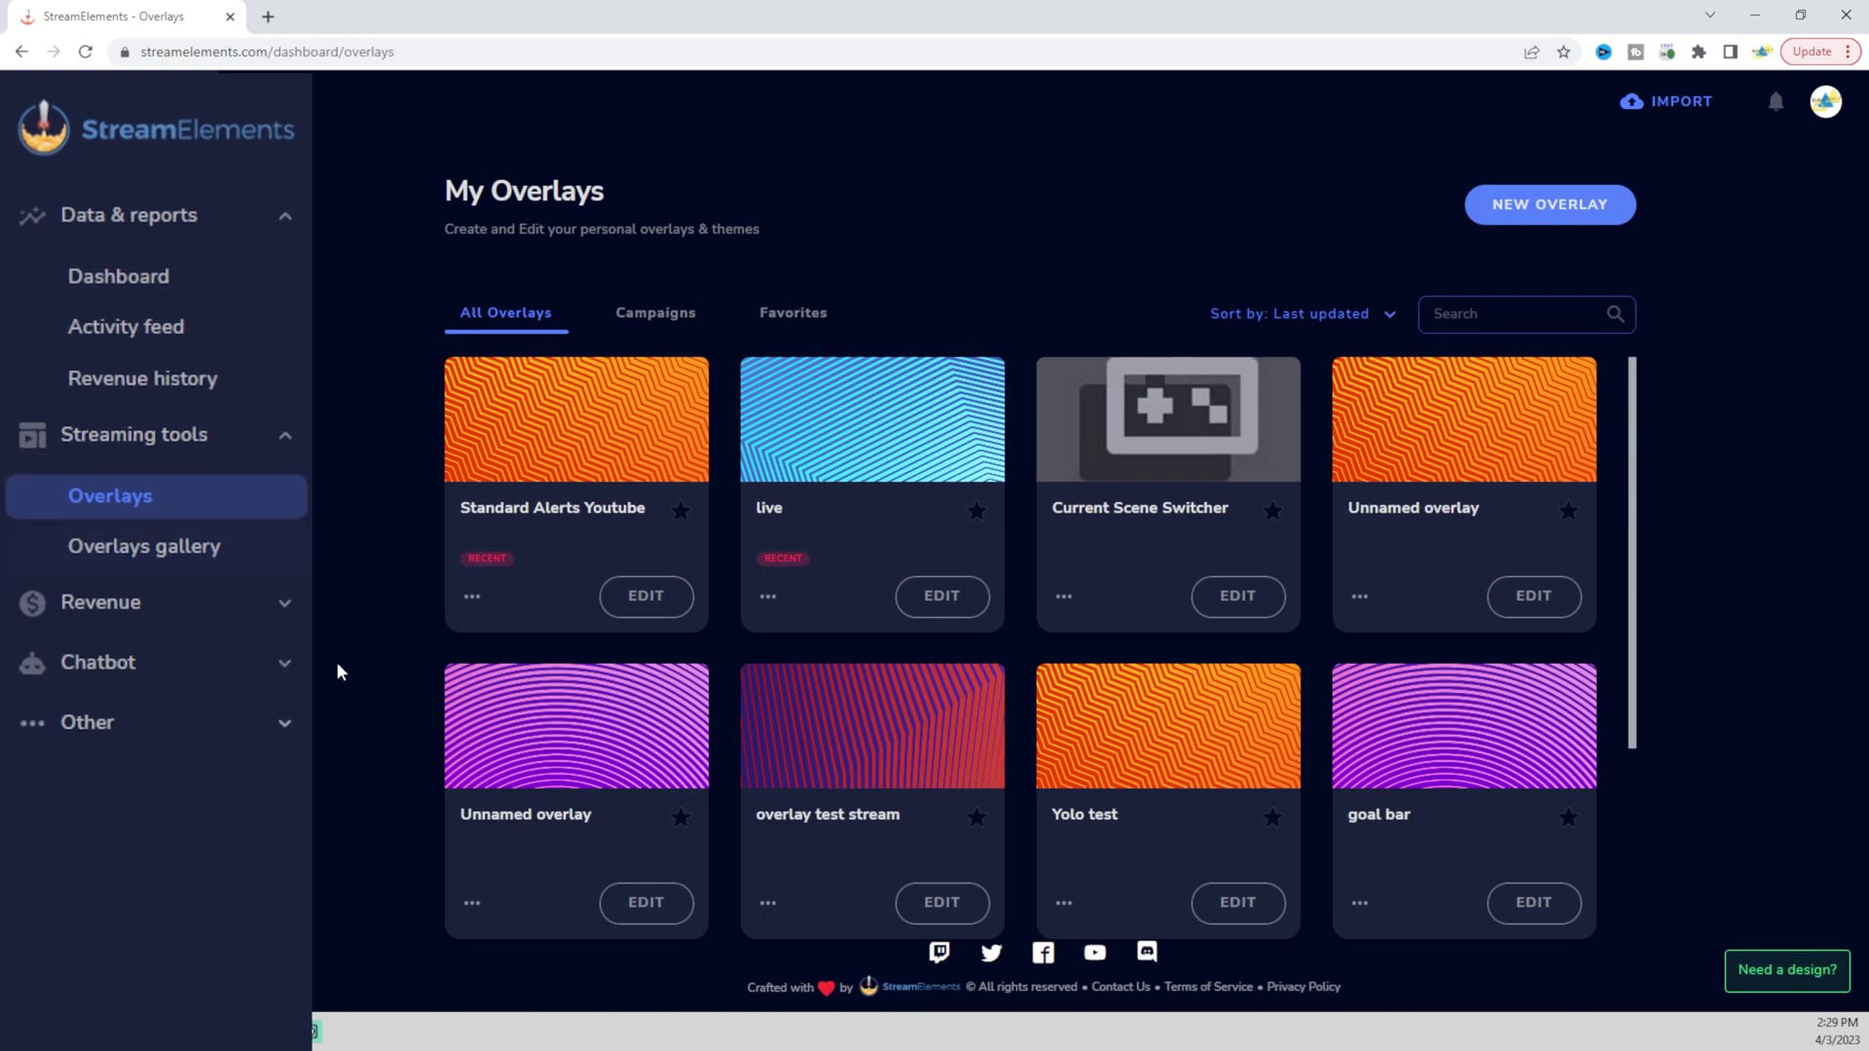
pyautogui.scroll(-6, 1174, 619)
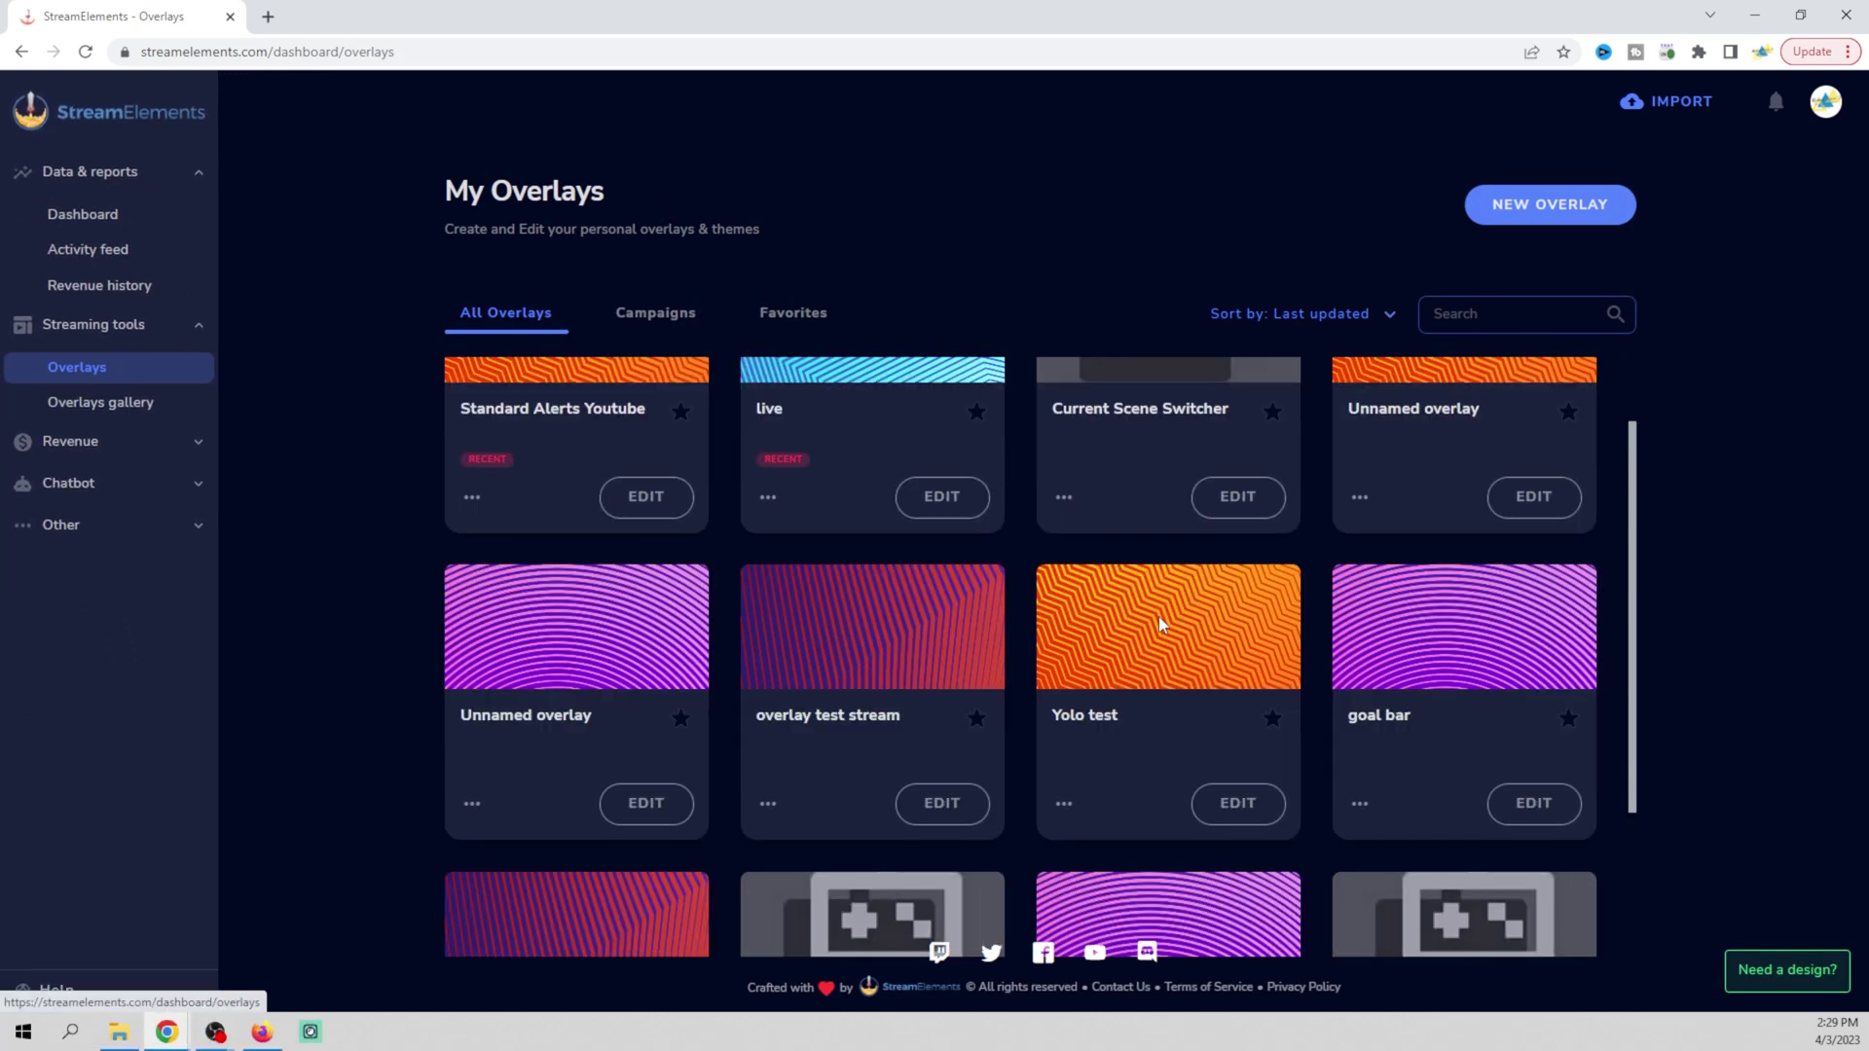
pyautogui.scroll(6, 1159, 617)
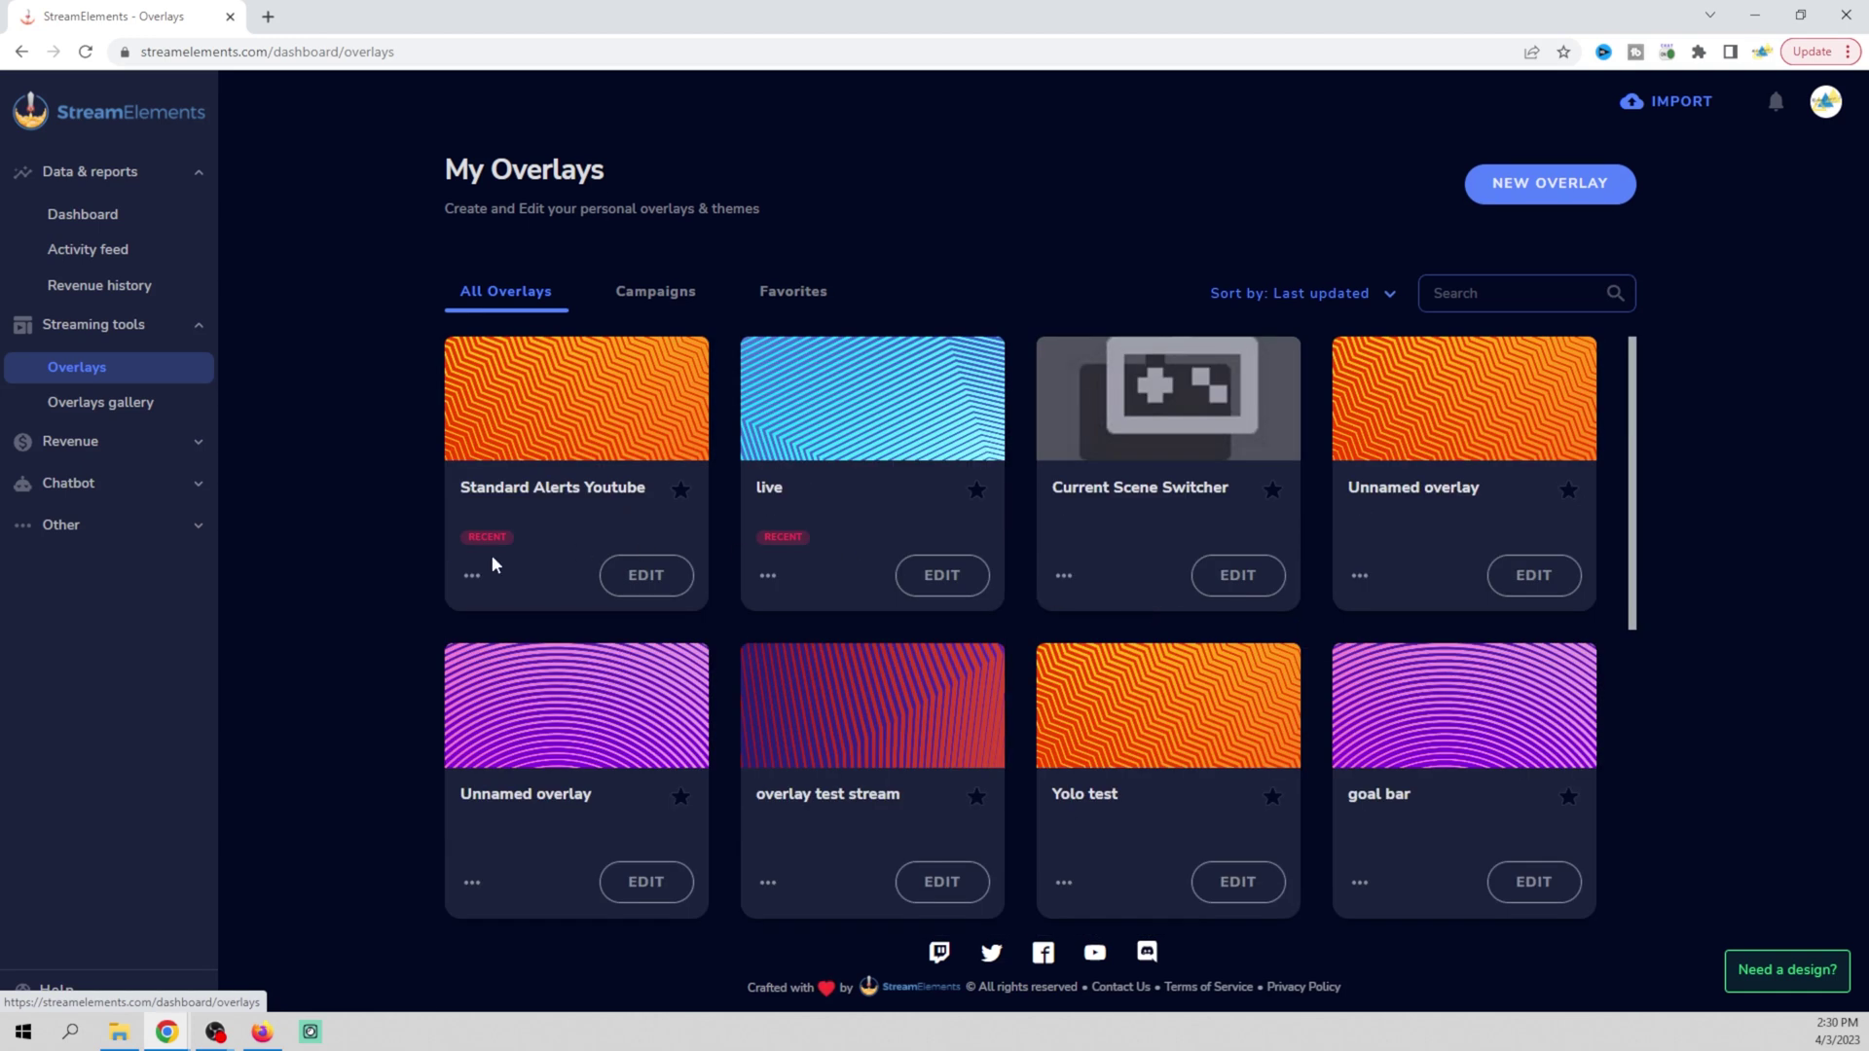
pyautogui.click(1547, 184)
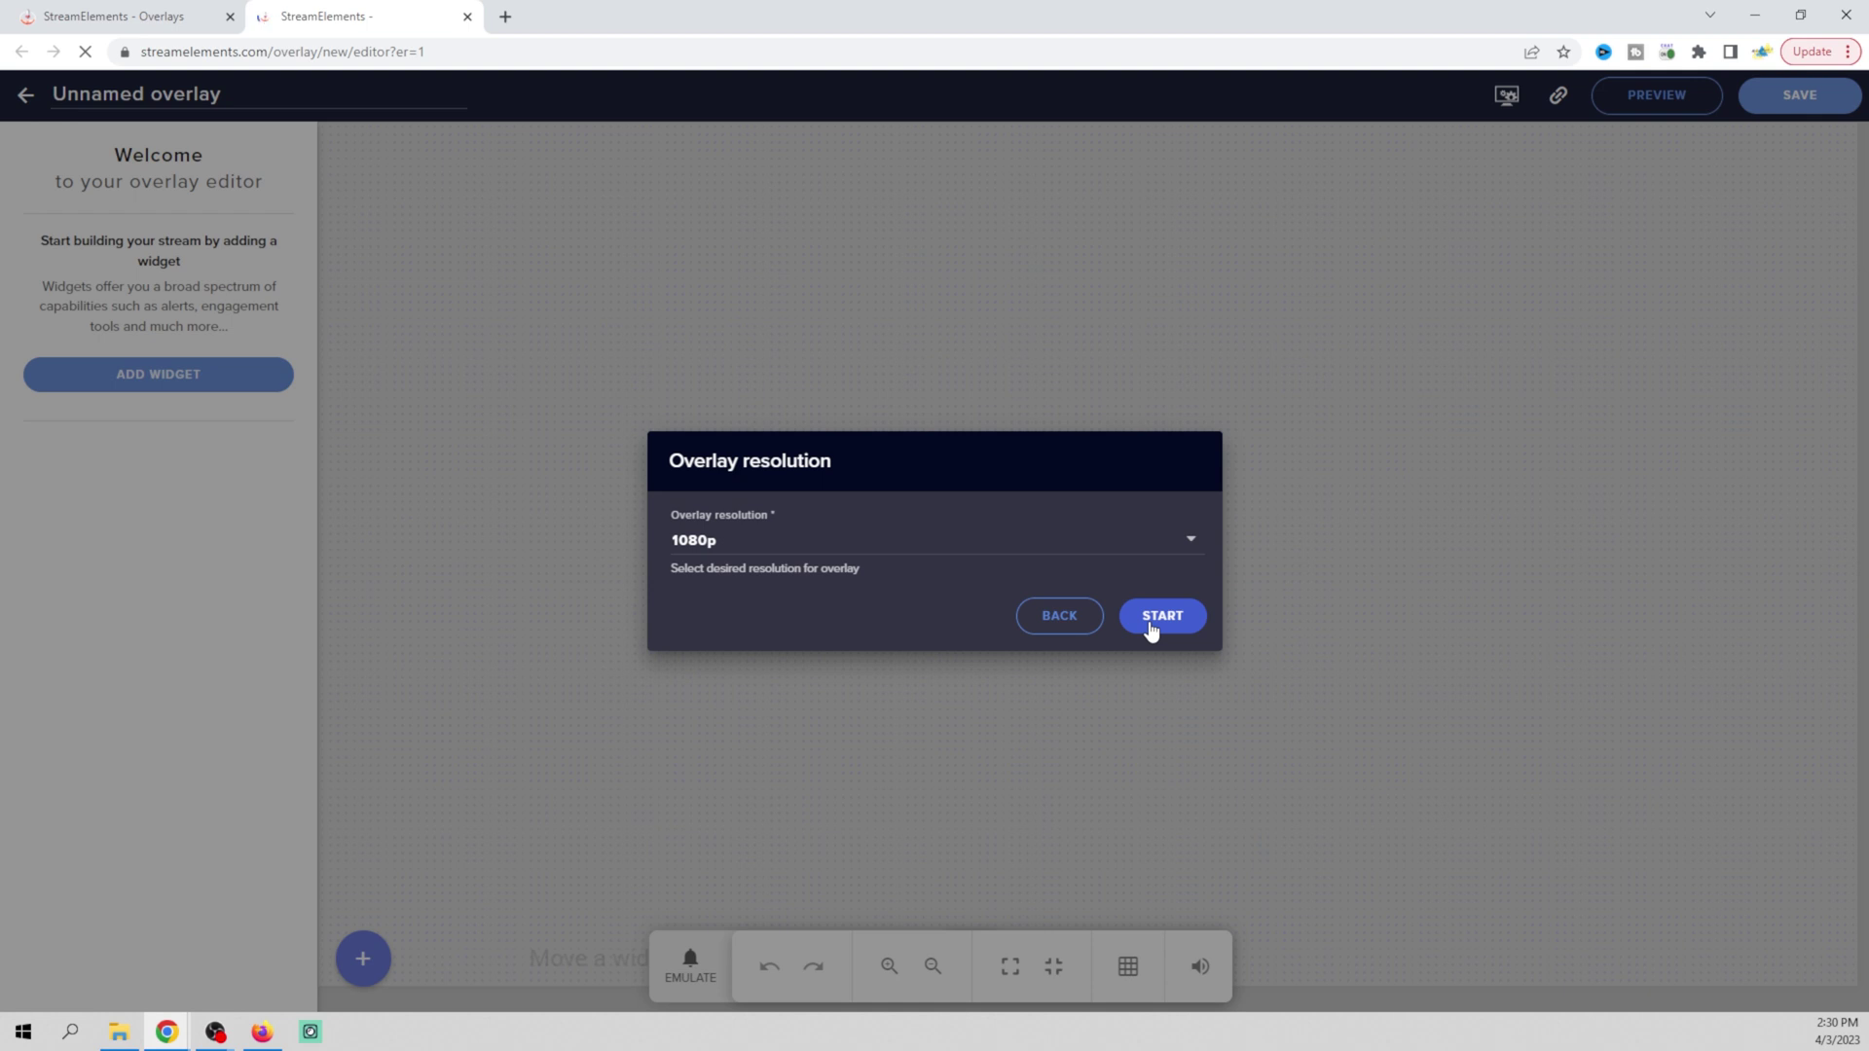
# Accept 1080p, add a Latest subscriber label, and drag it to 95px top, 131px left
pyautogui.click(1152, 632)
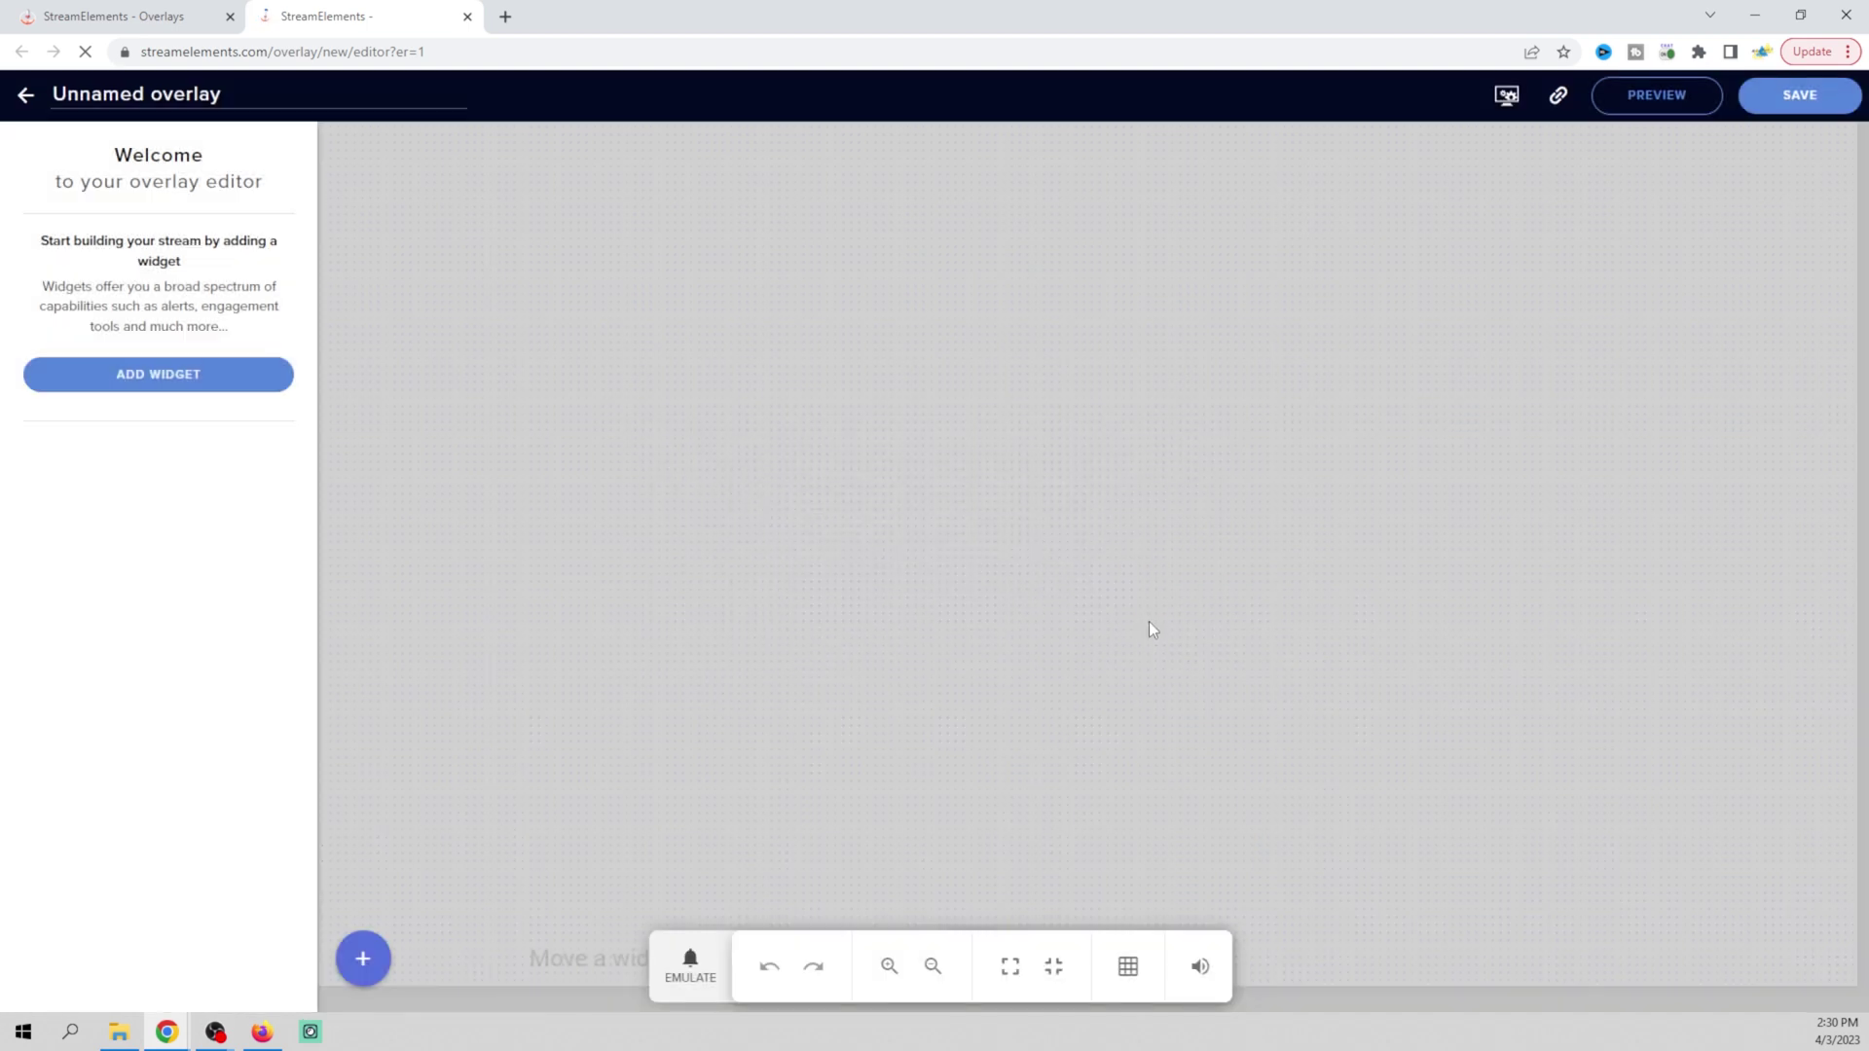
pyautogui.click(197, 380)
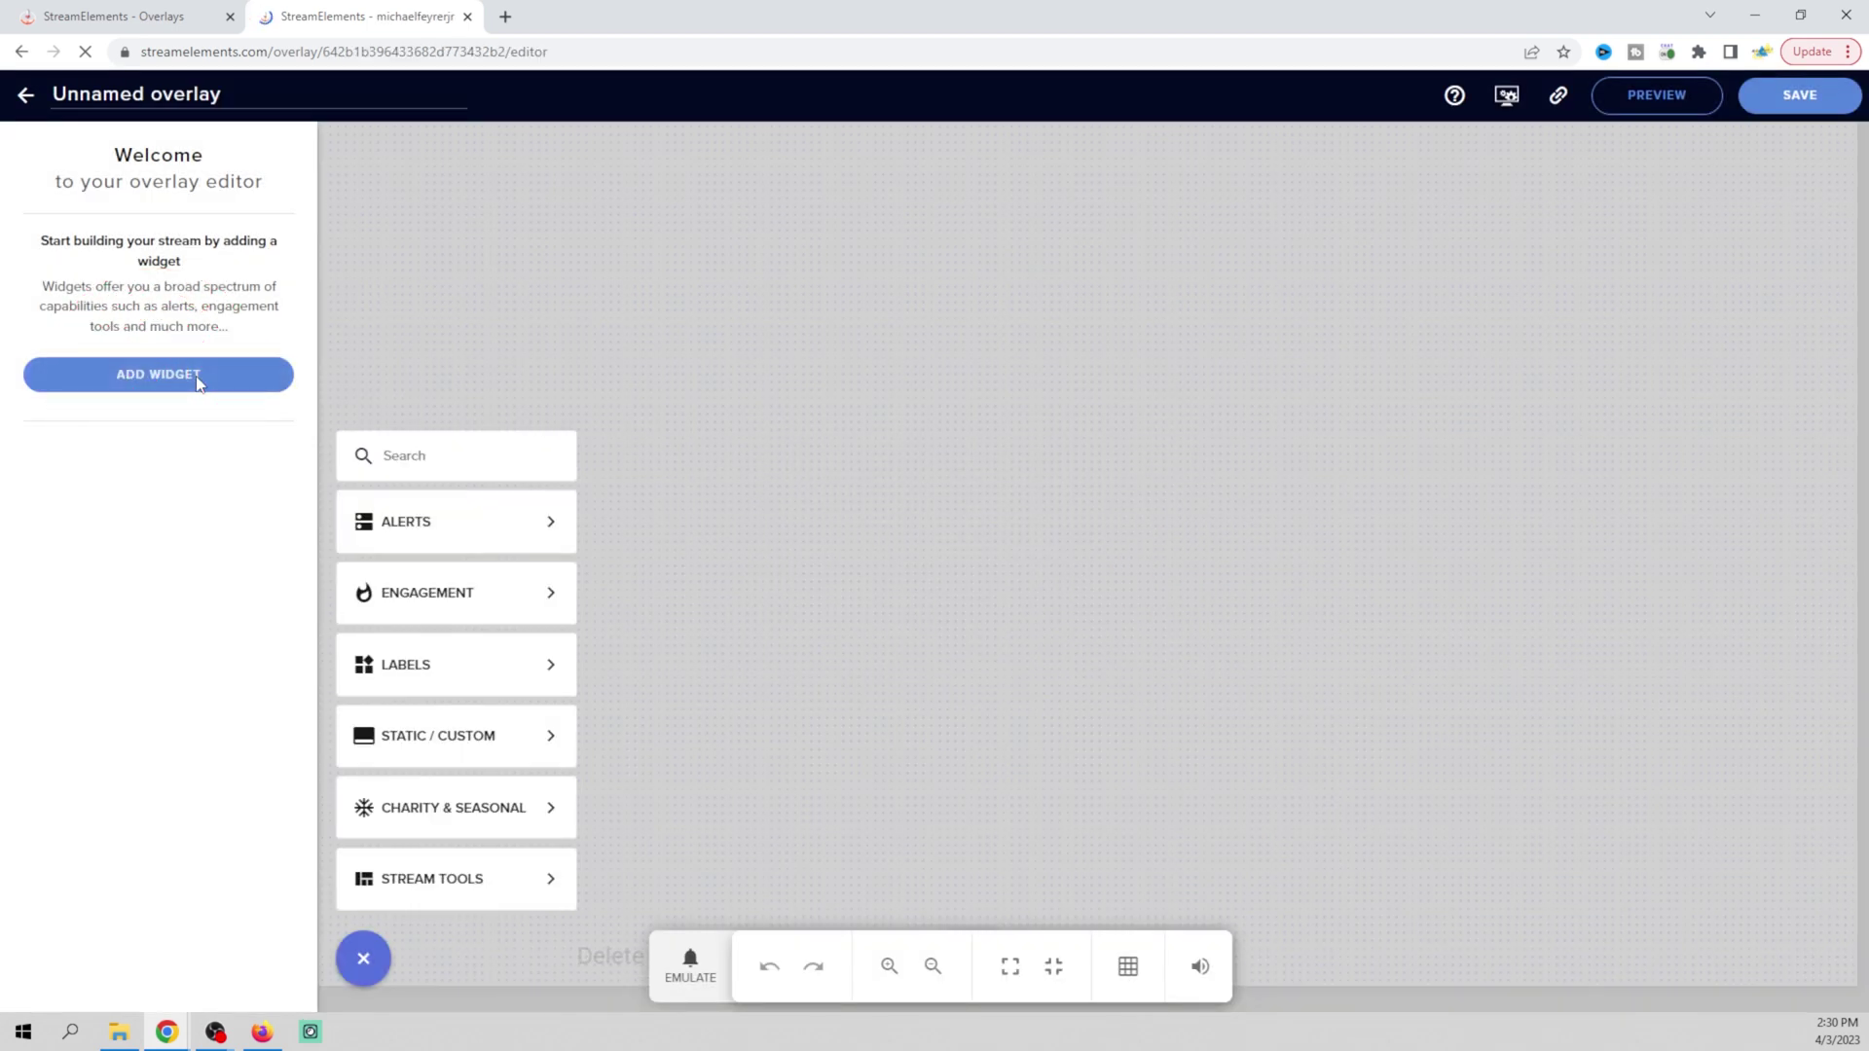
pyautogui.moveTo(472, 563)
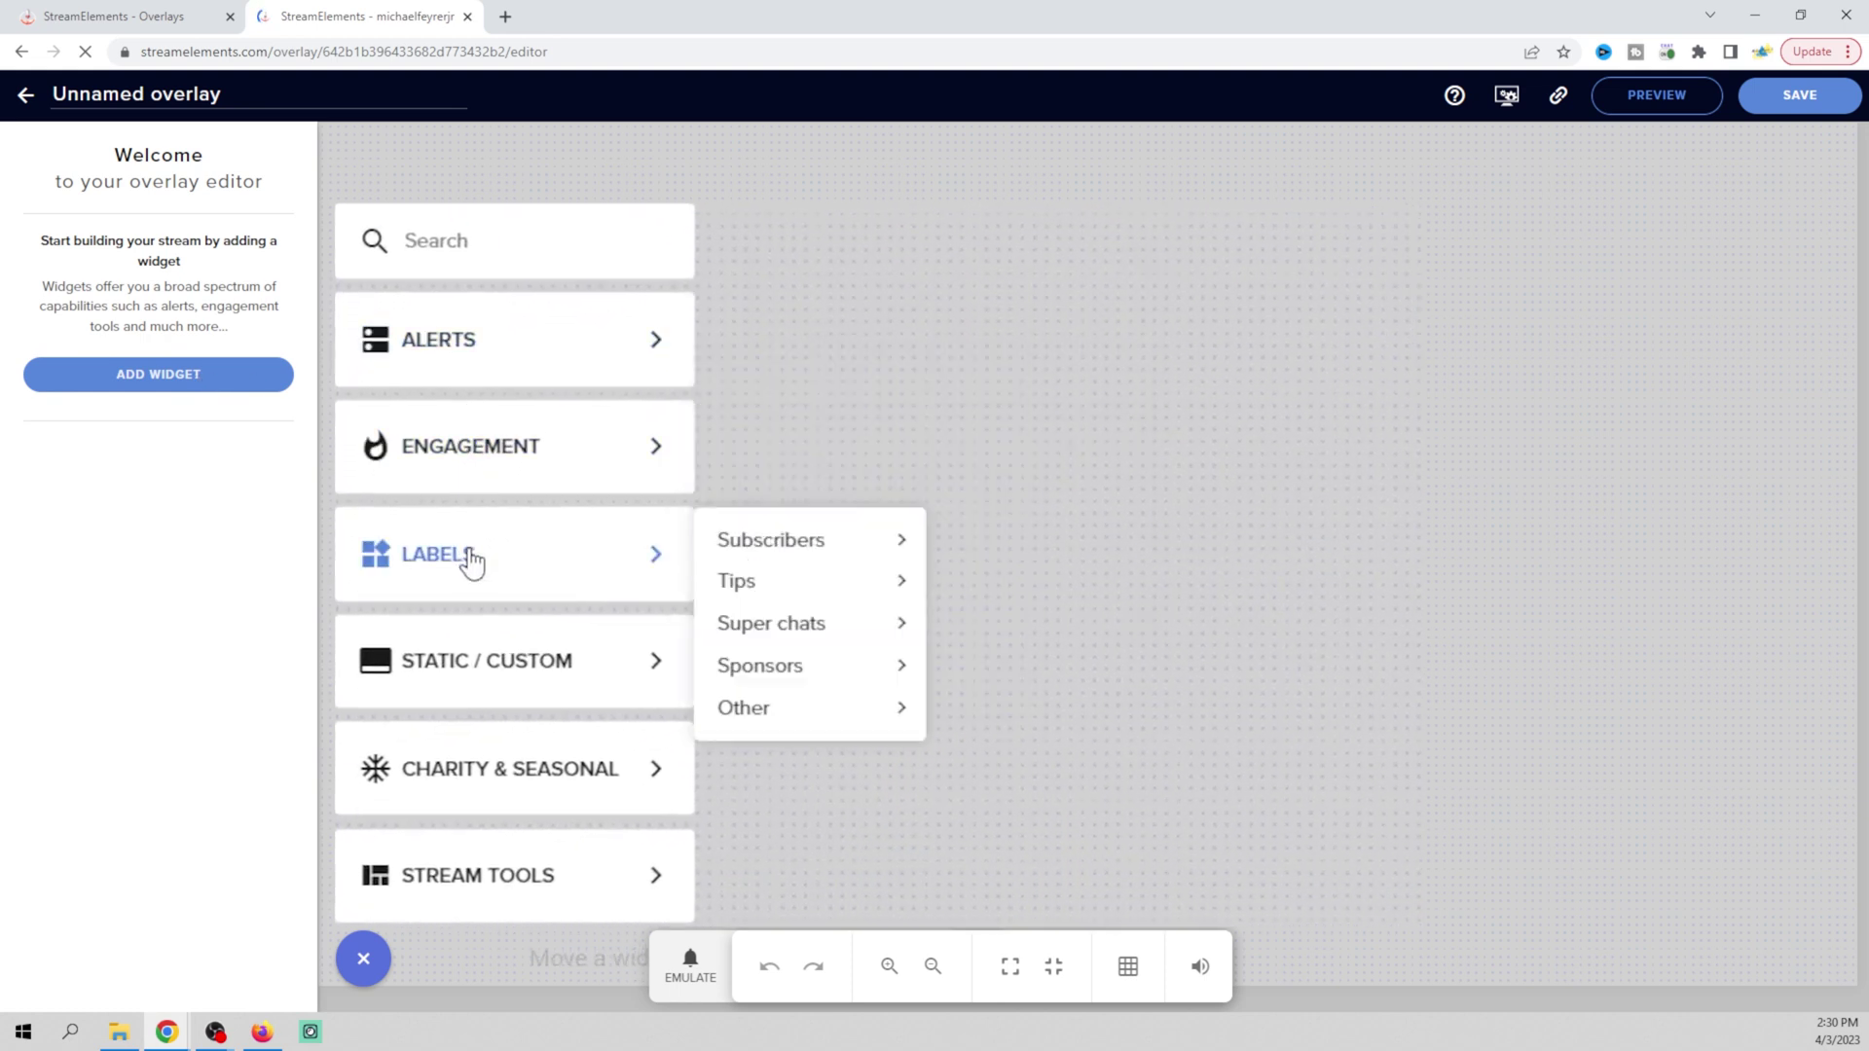
pyautogui.moveTo(774, 560)
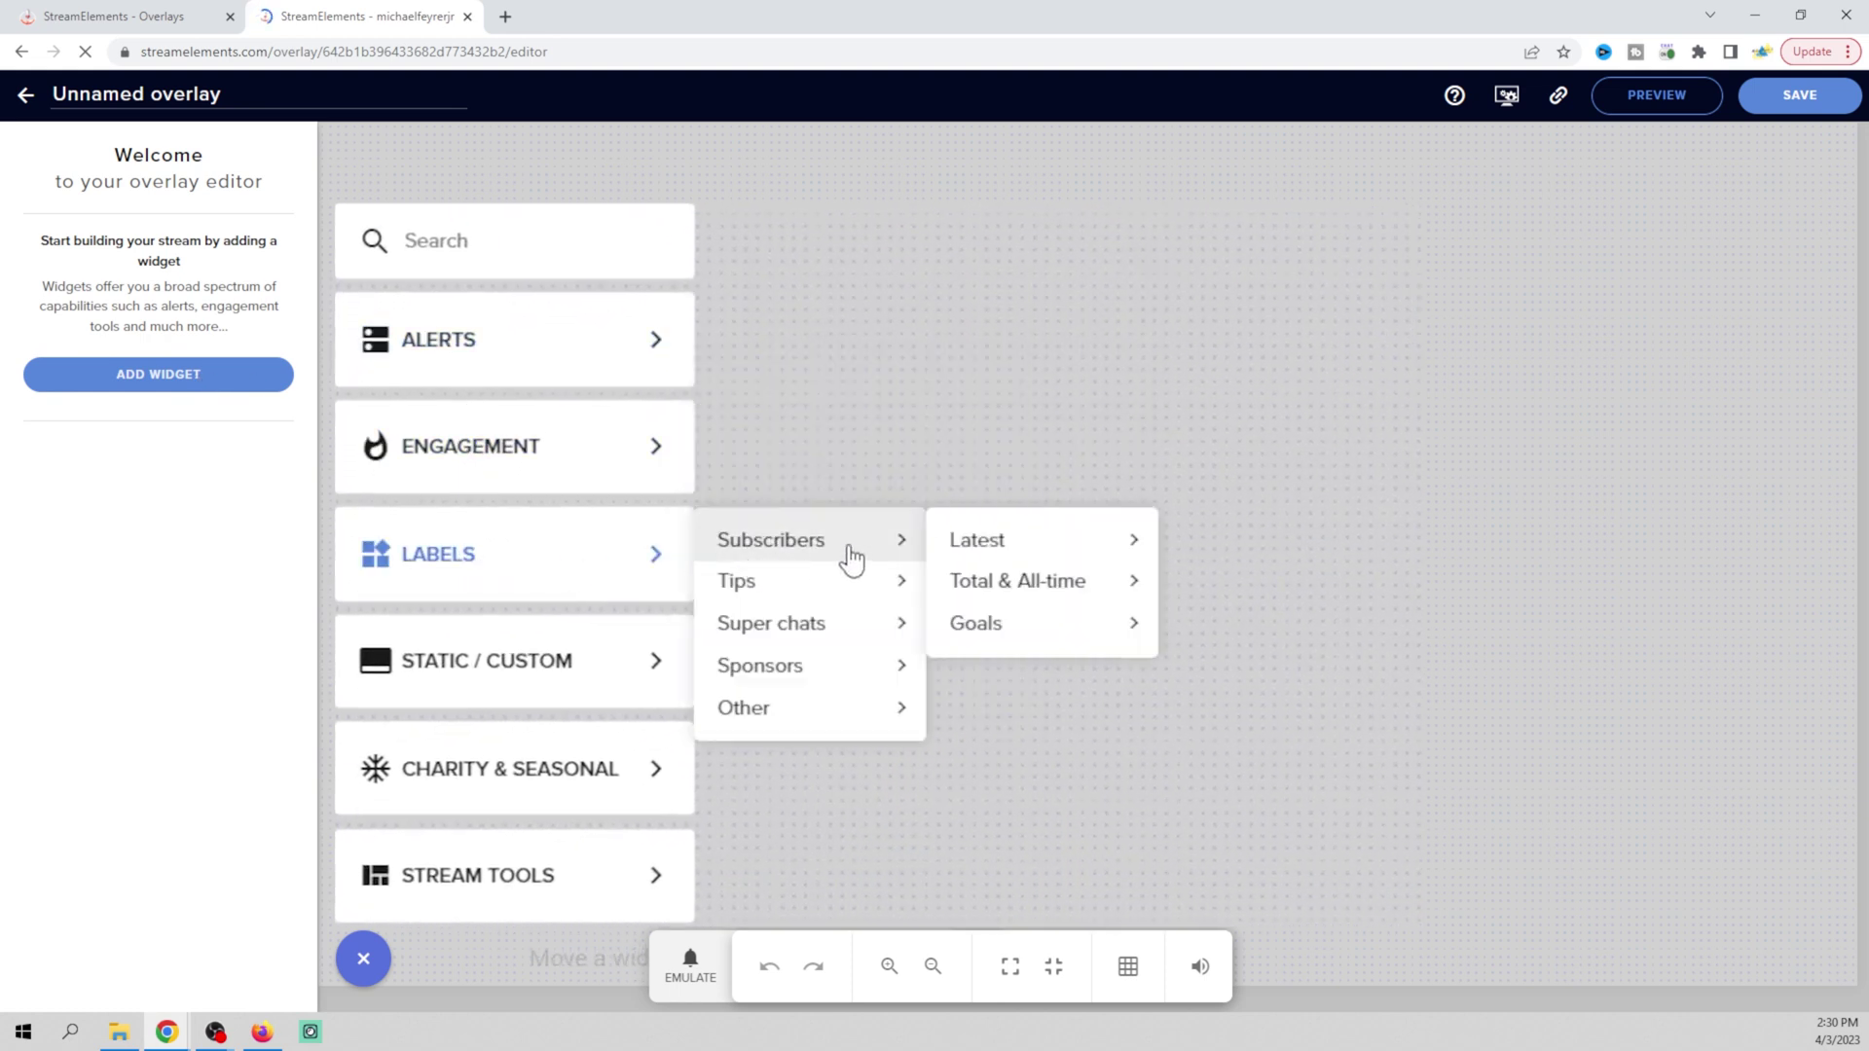
pyautogui.moveTo(991, 560)
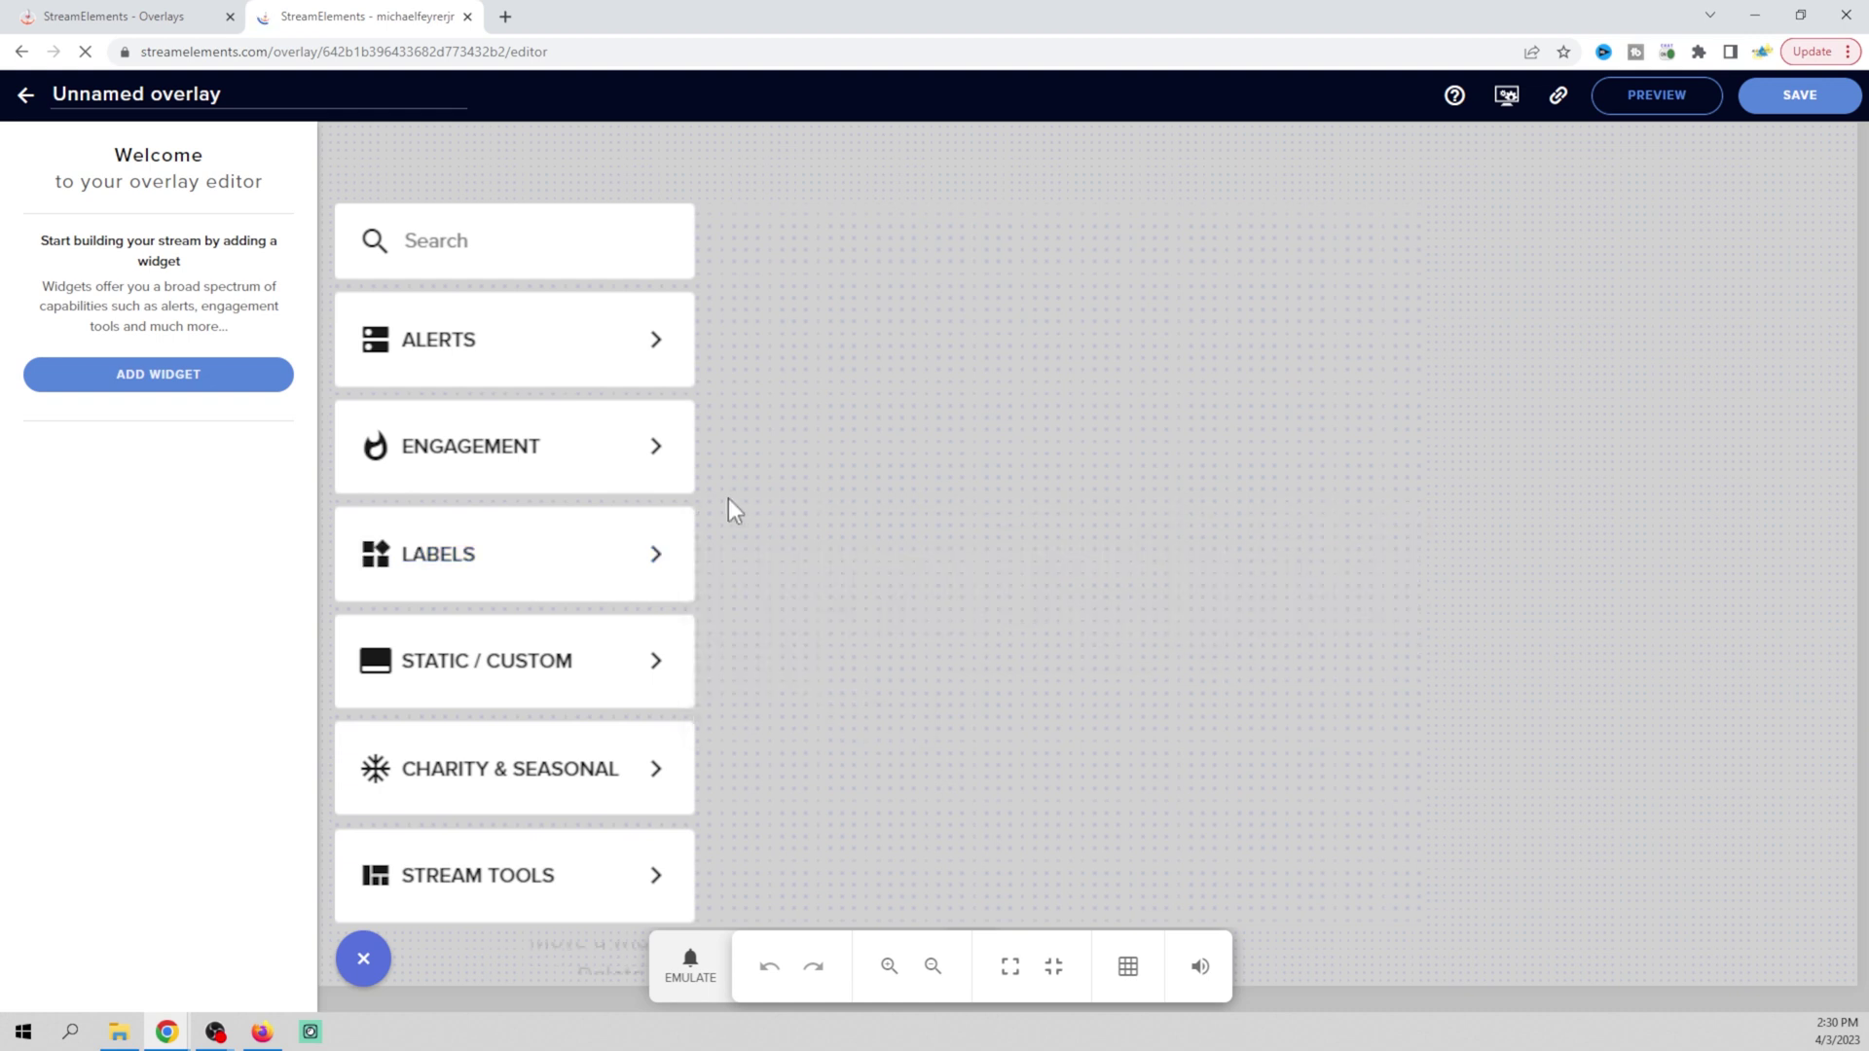
pyautogui.moveTo(543, 568)
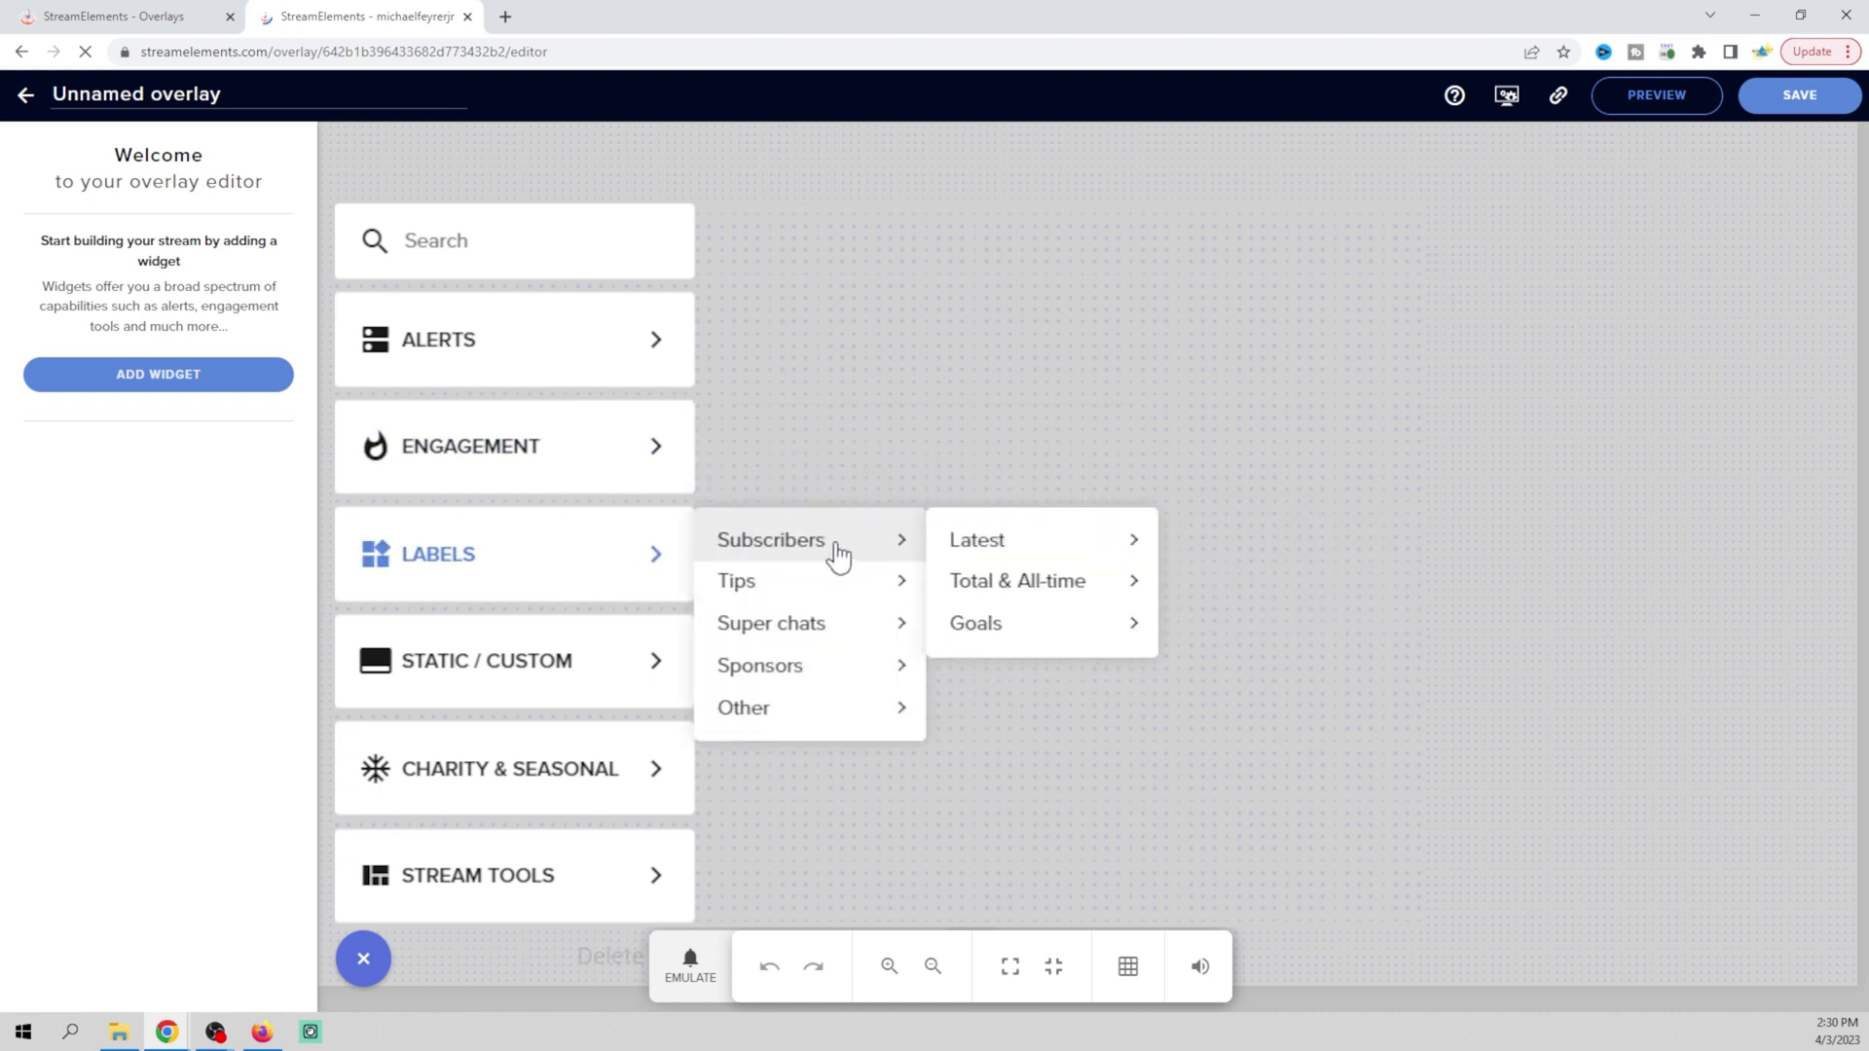
pyautogui.moveTo(930, 561)
pyautogui.moveTo(979, 631)
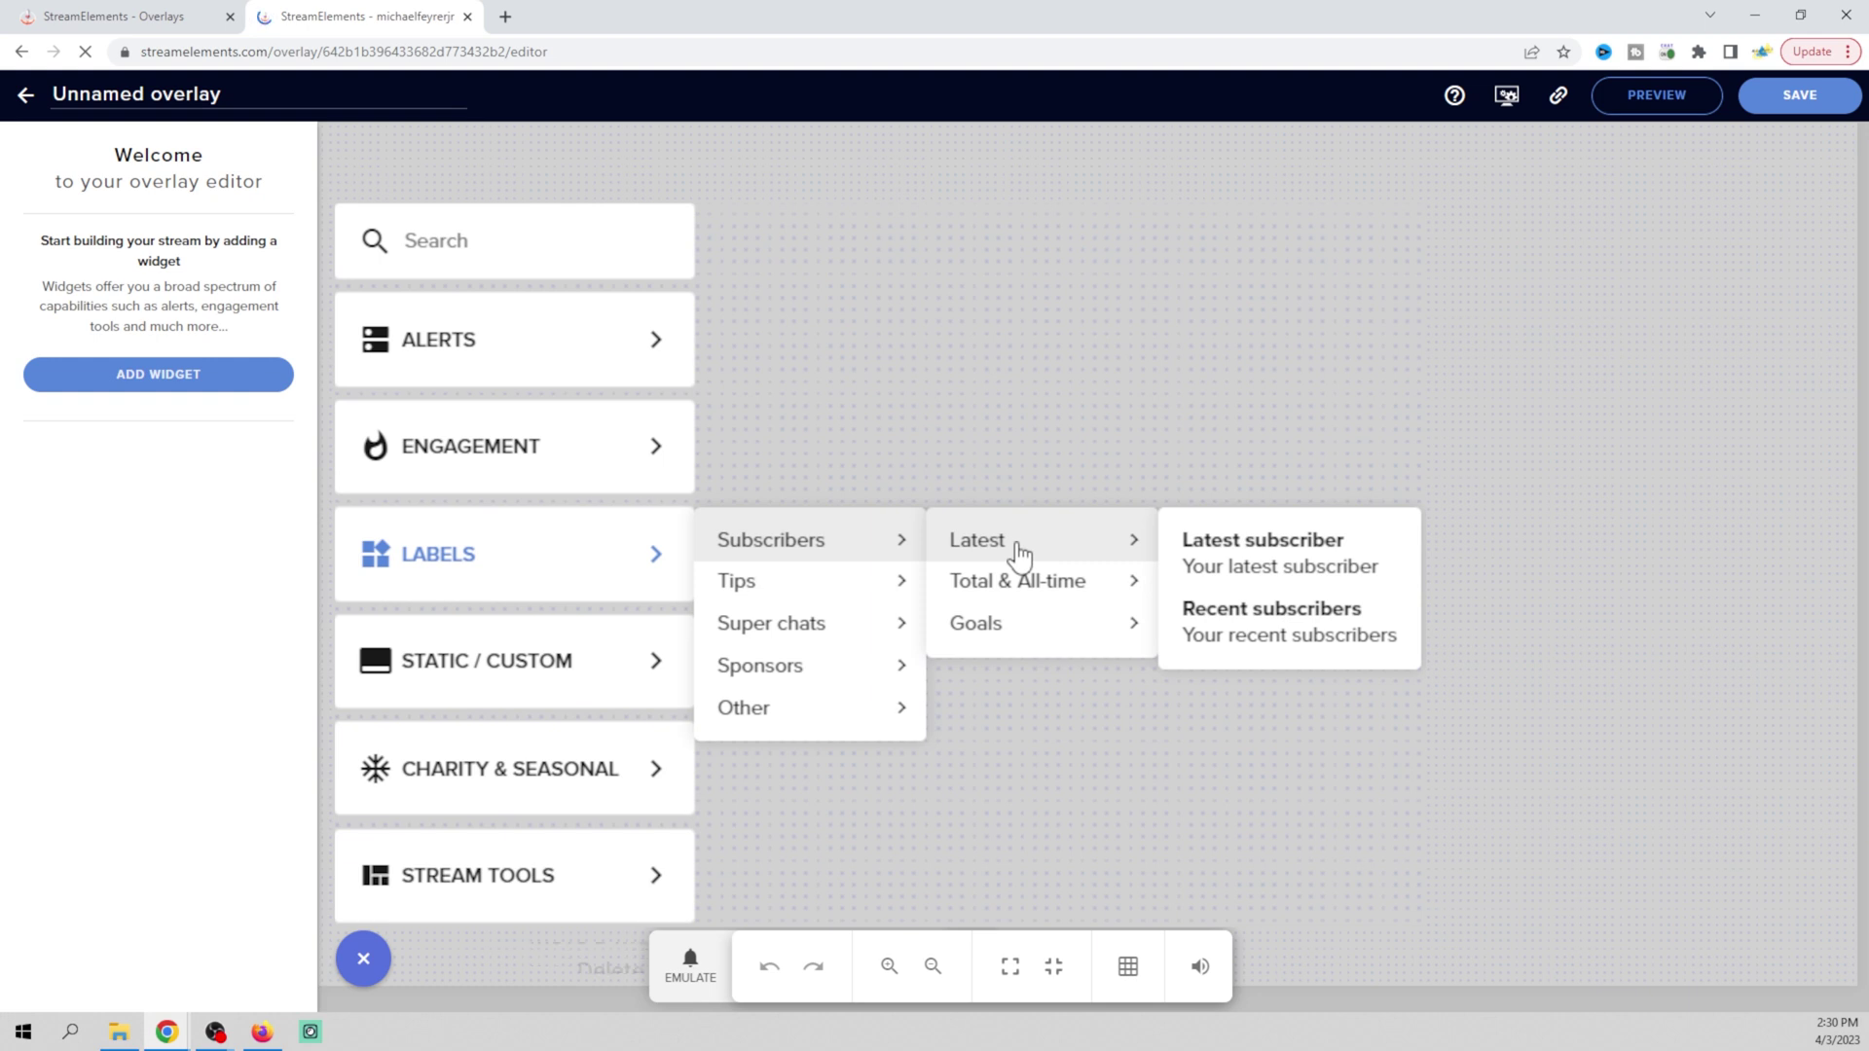
pyautogui.click(1239, 565)
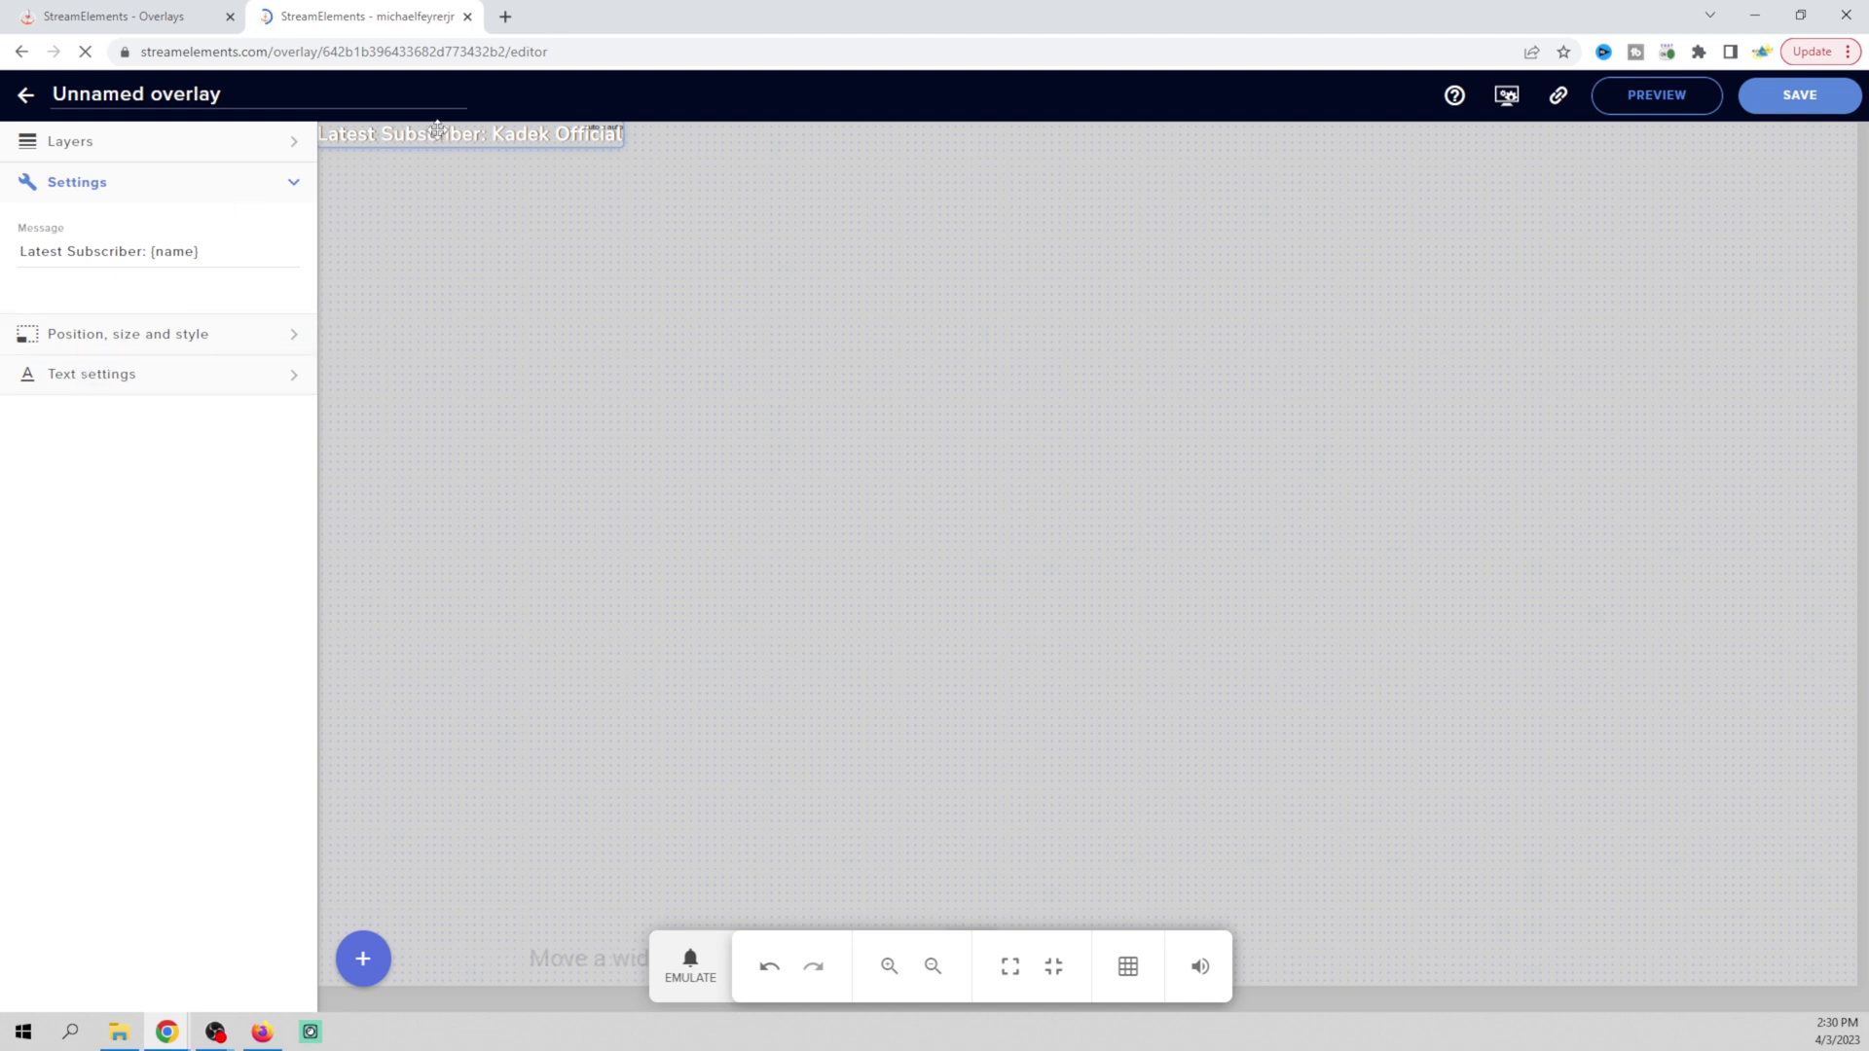
pyautogui.moveTo(438, 129); pyautogui.dragTo(542, 205)
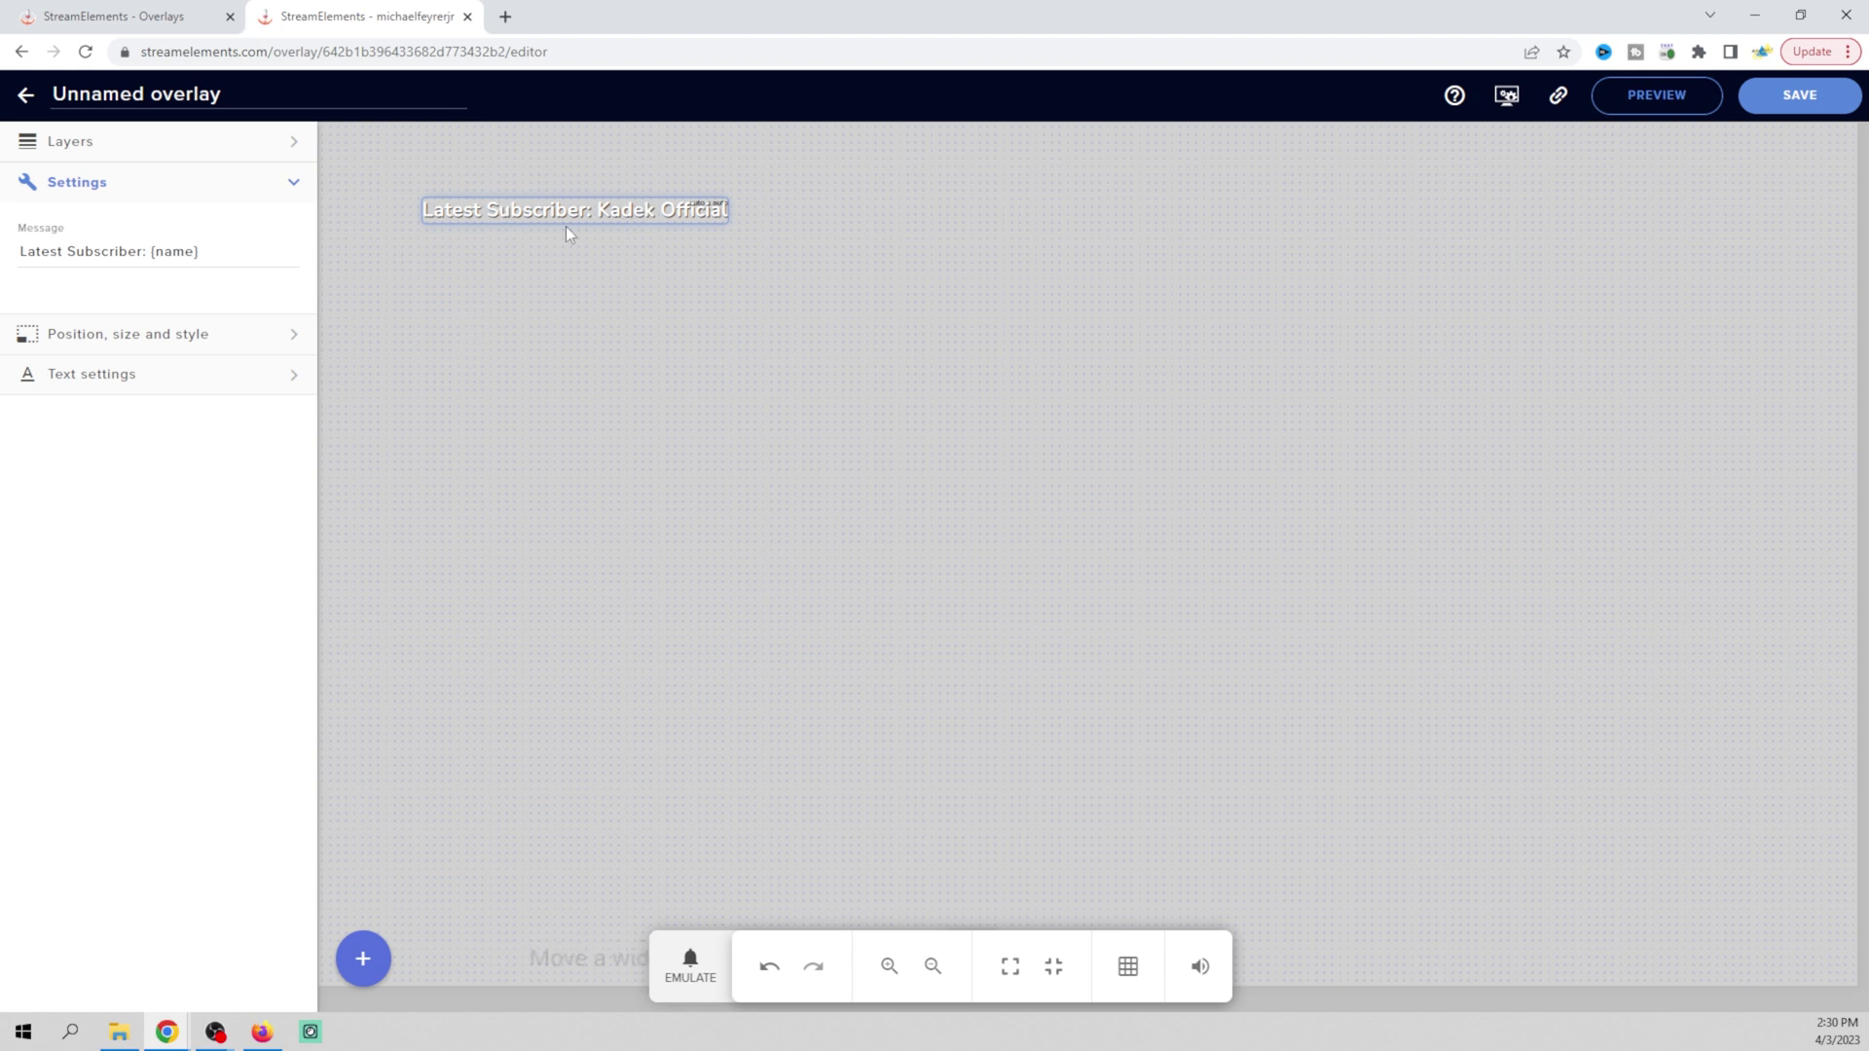
pyautogui.click(295, 343)
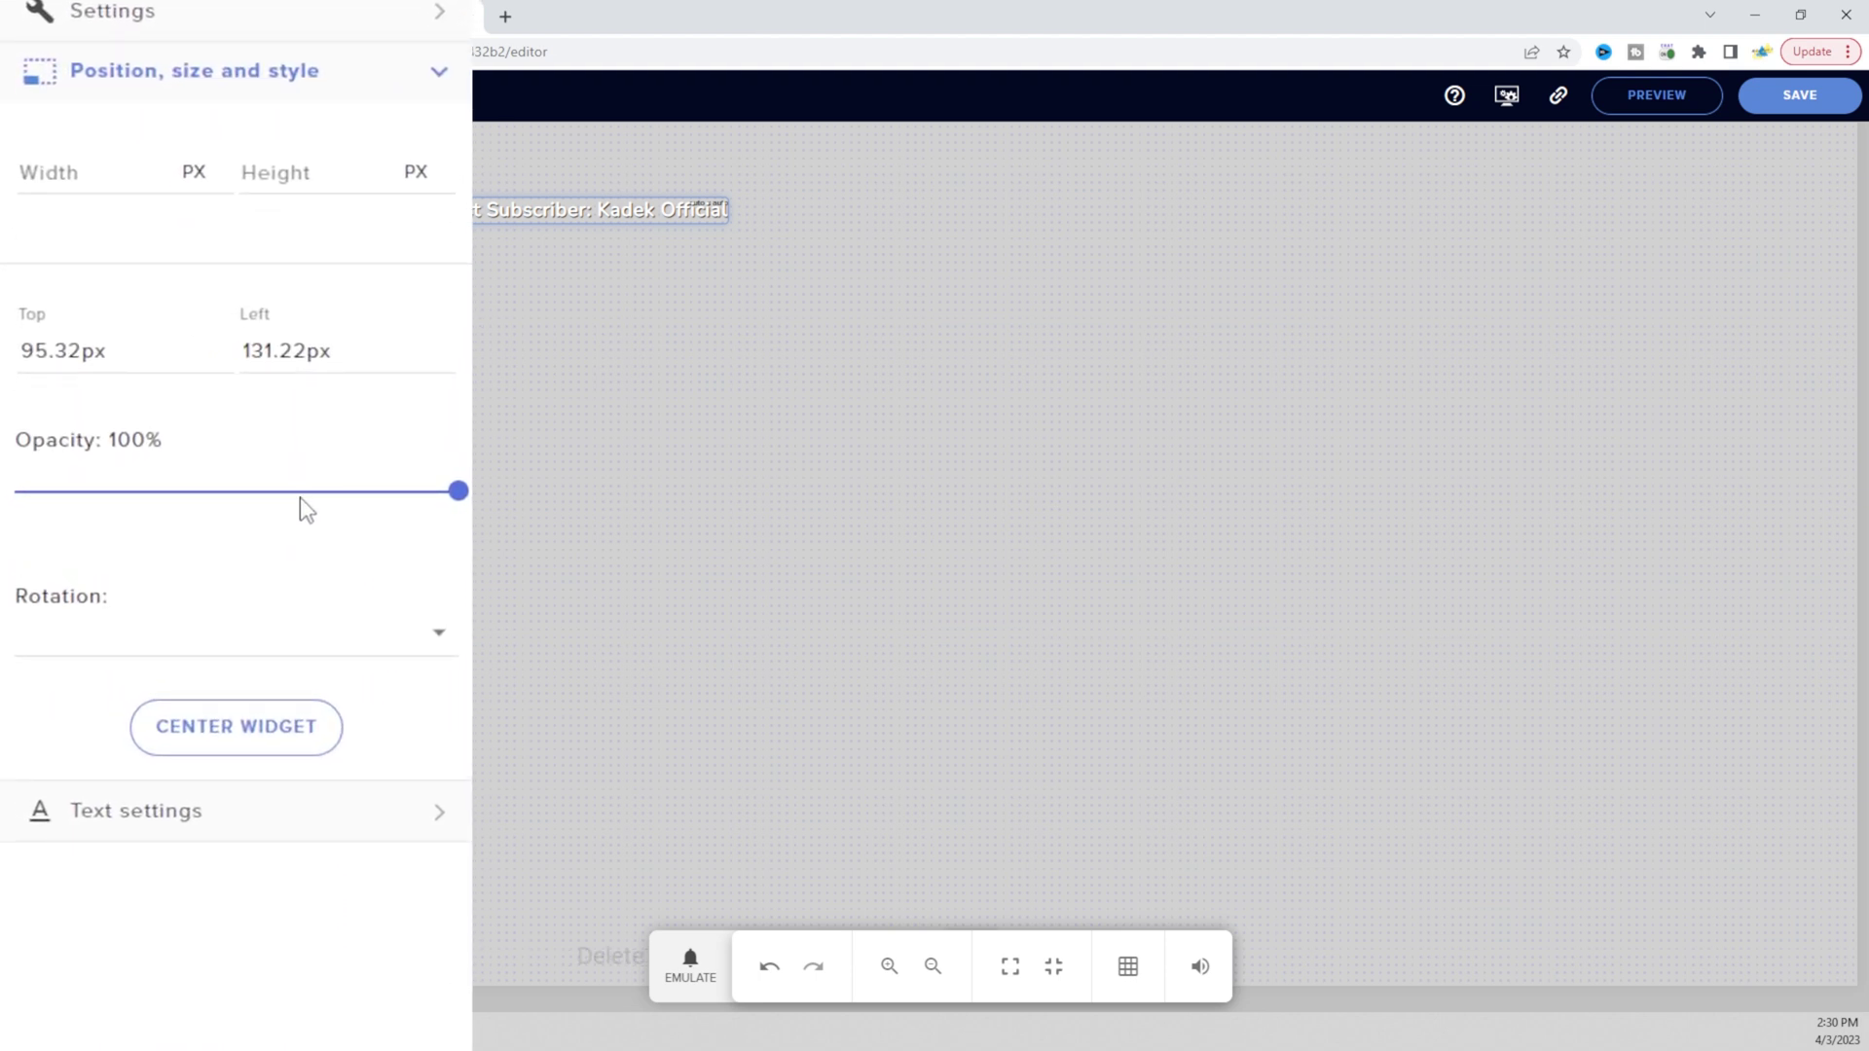
# In the label's Text settings, change the text colour and keep the Nunito font
pyautogui.click(440, 77)
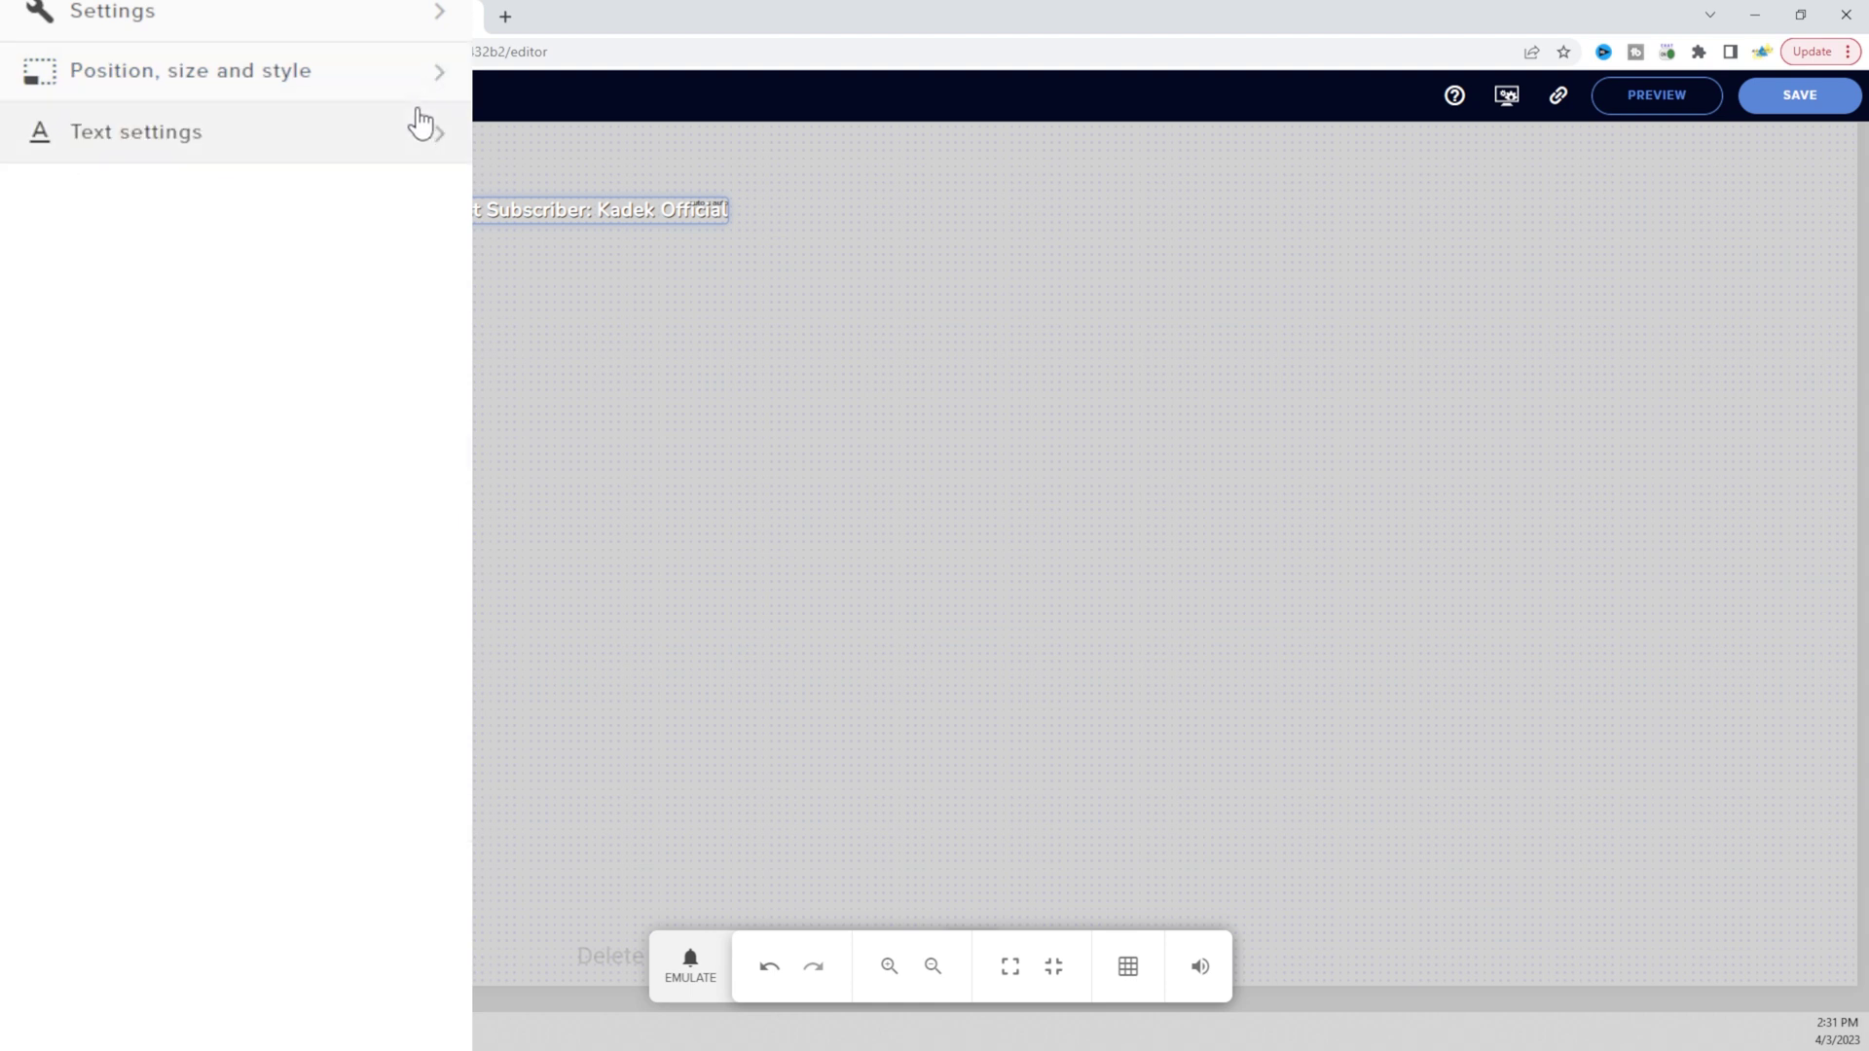
pyautogui.click(433, 136)
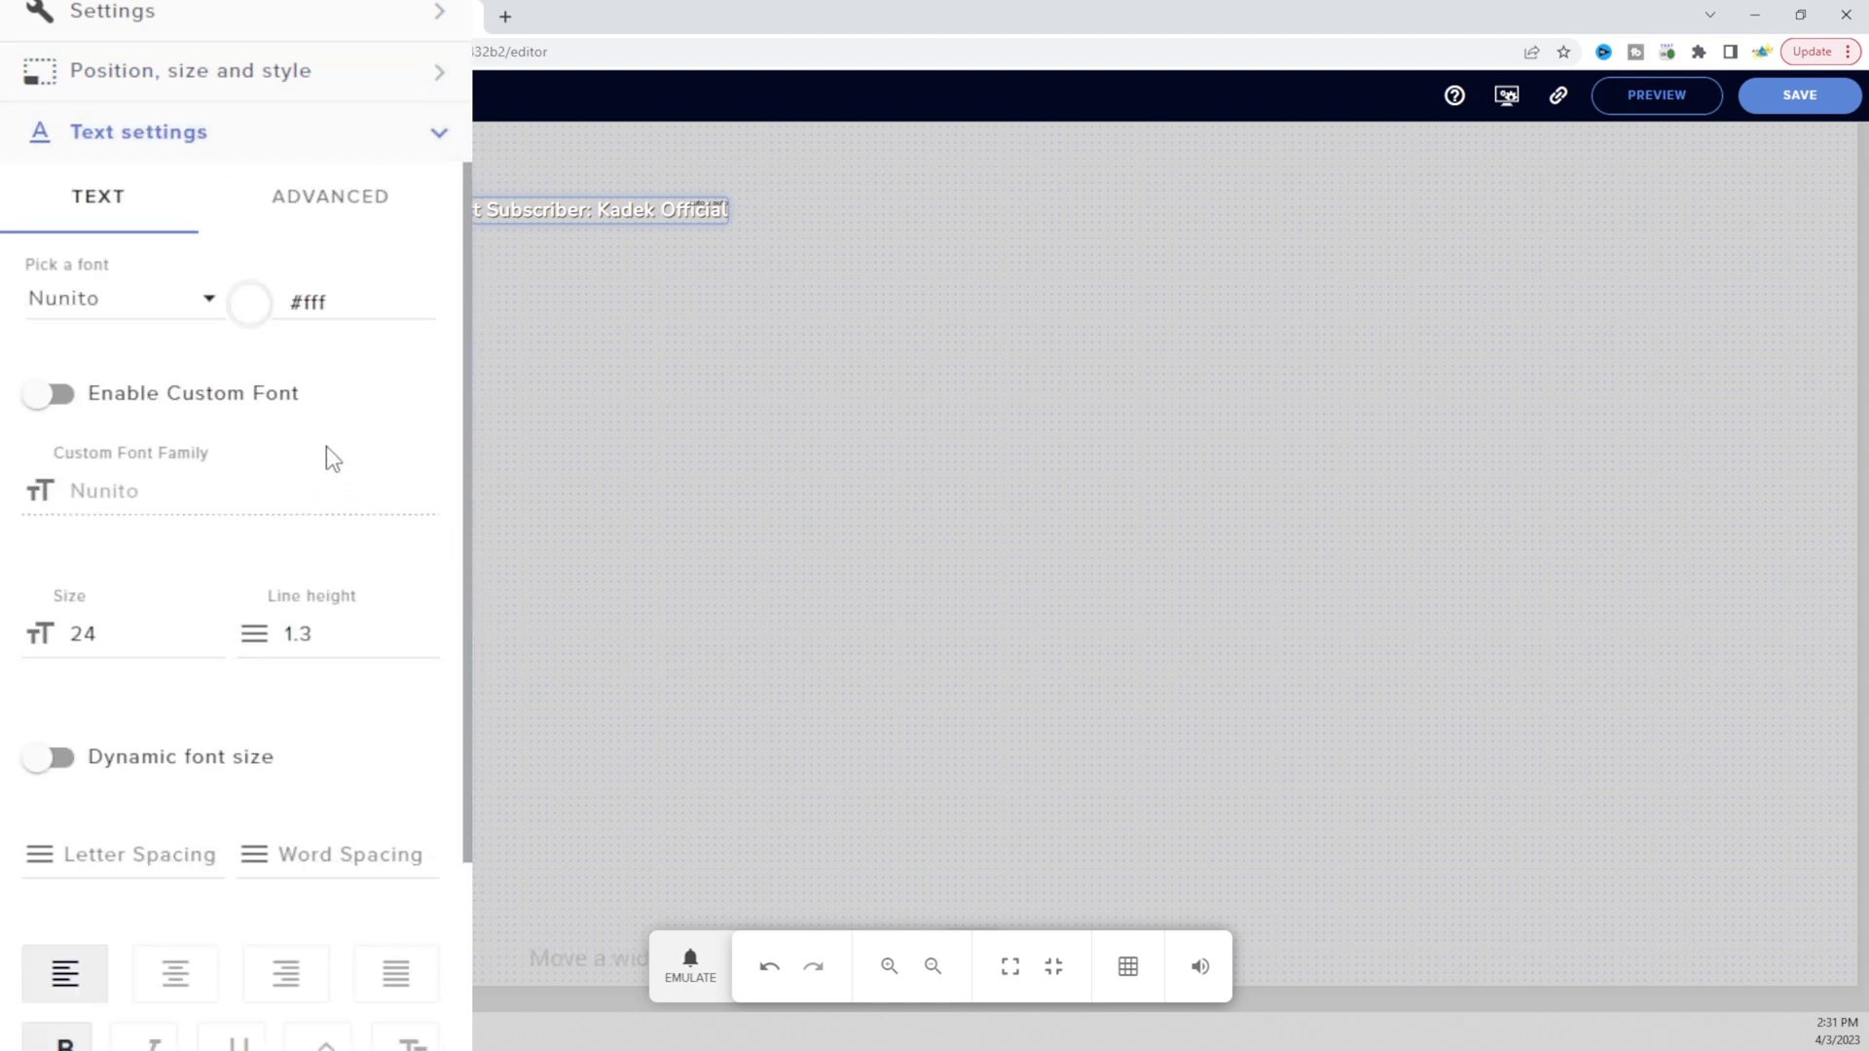
pyautogui.click(245, 308)
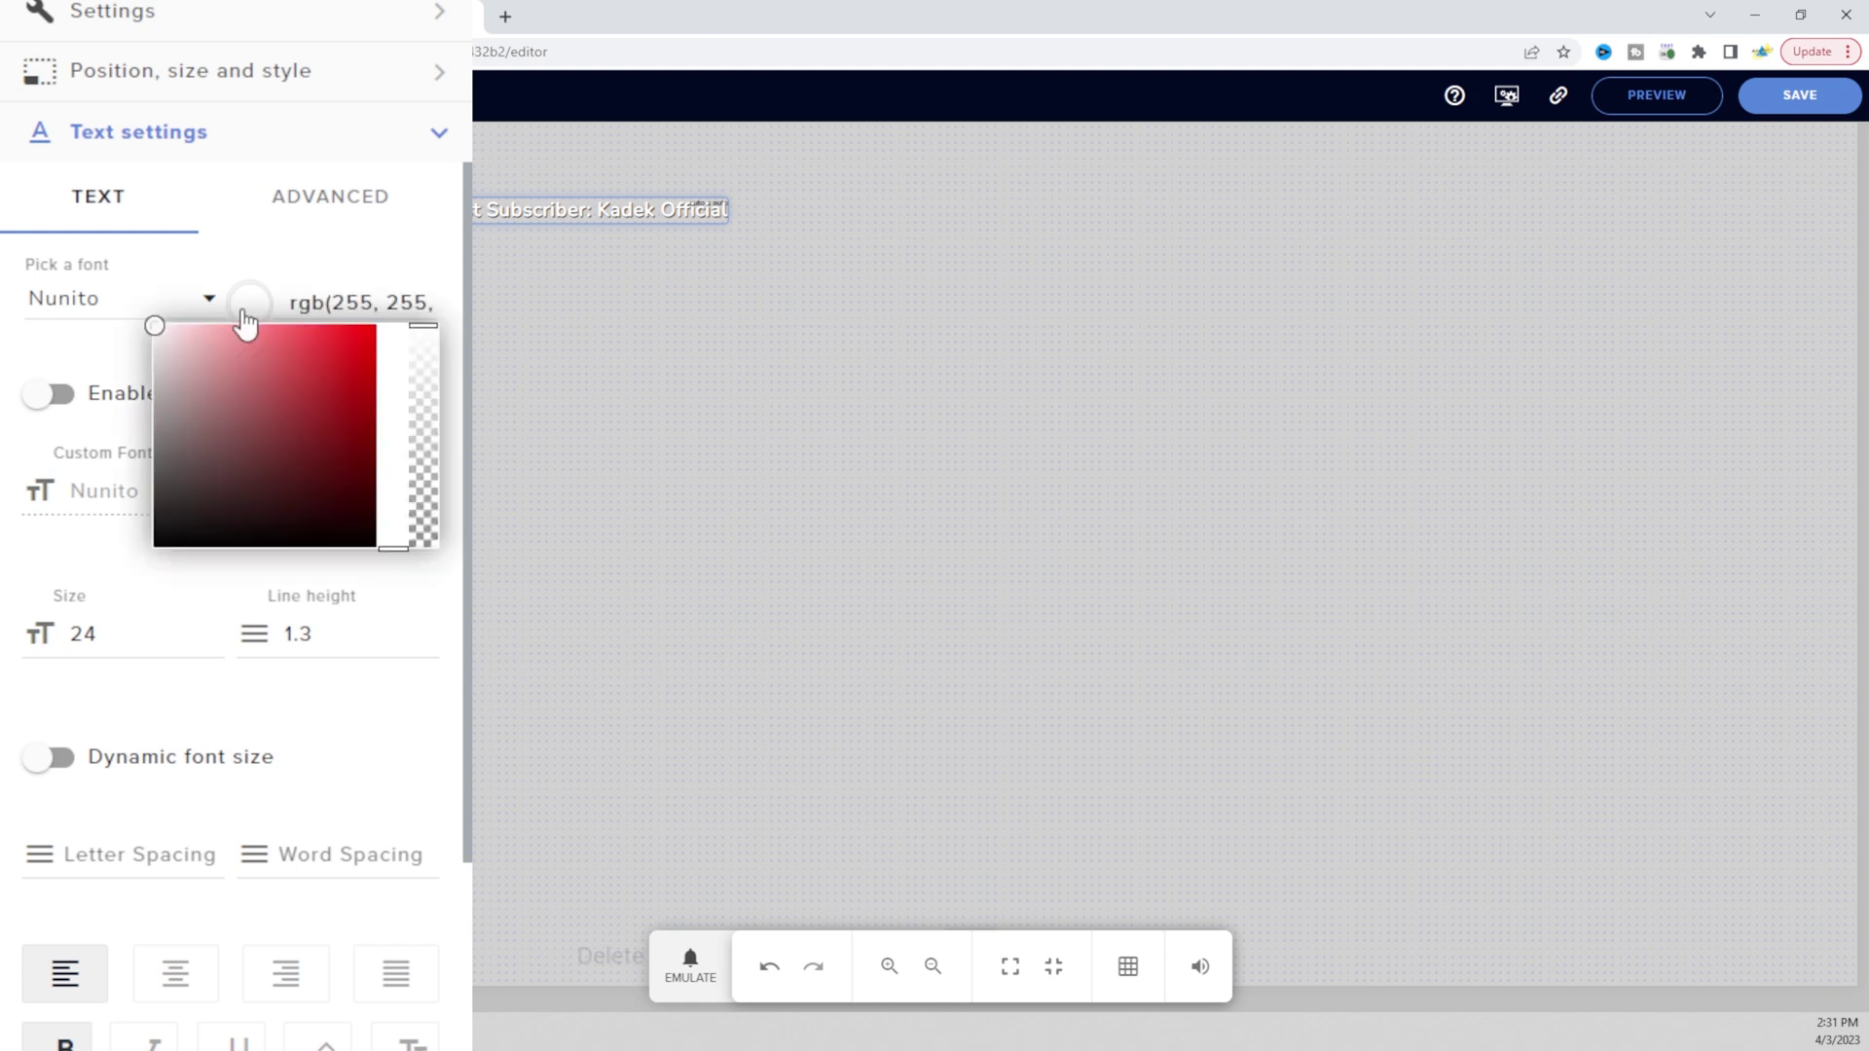
pyautogui.moveTo(242, 353); pyautogui.dragTo(125, 336)
pyautogui.click(206, 302)
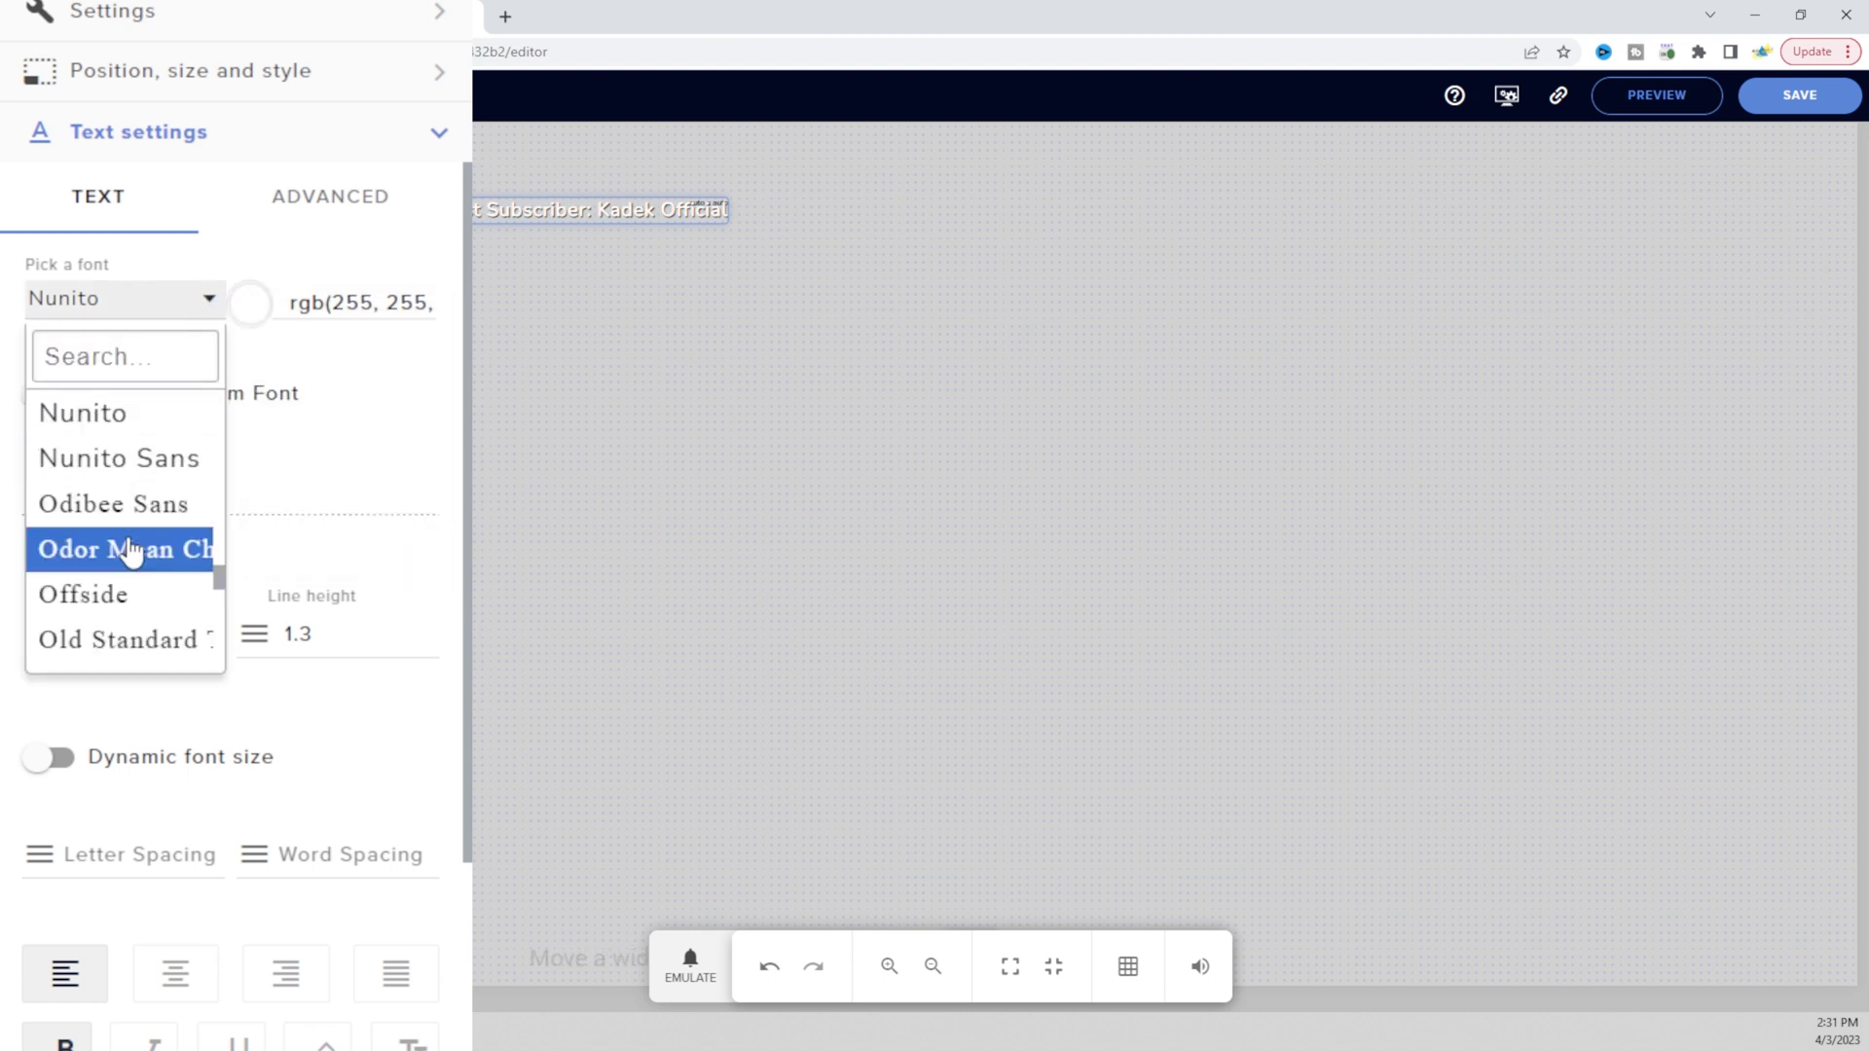
pyautogui.scroll(15, 125, 547)
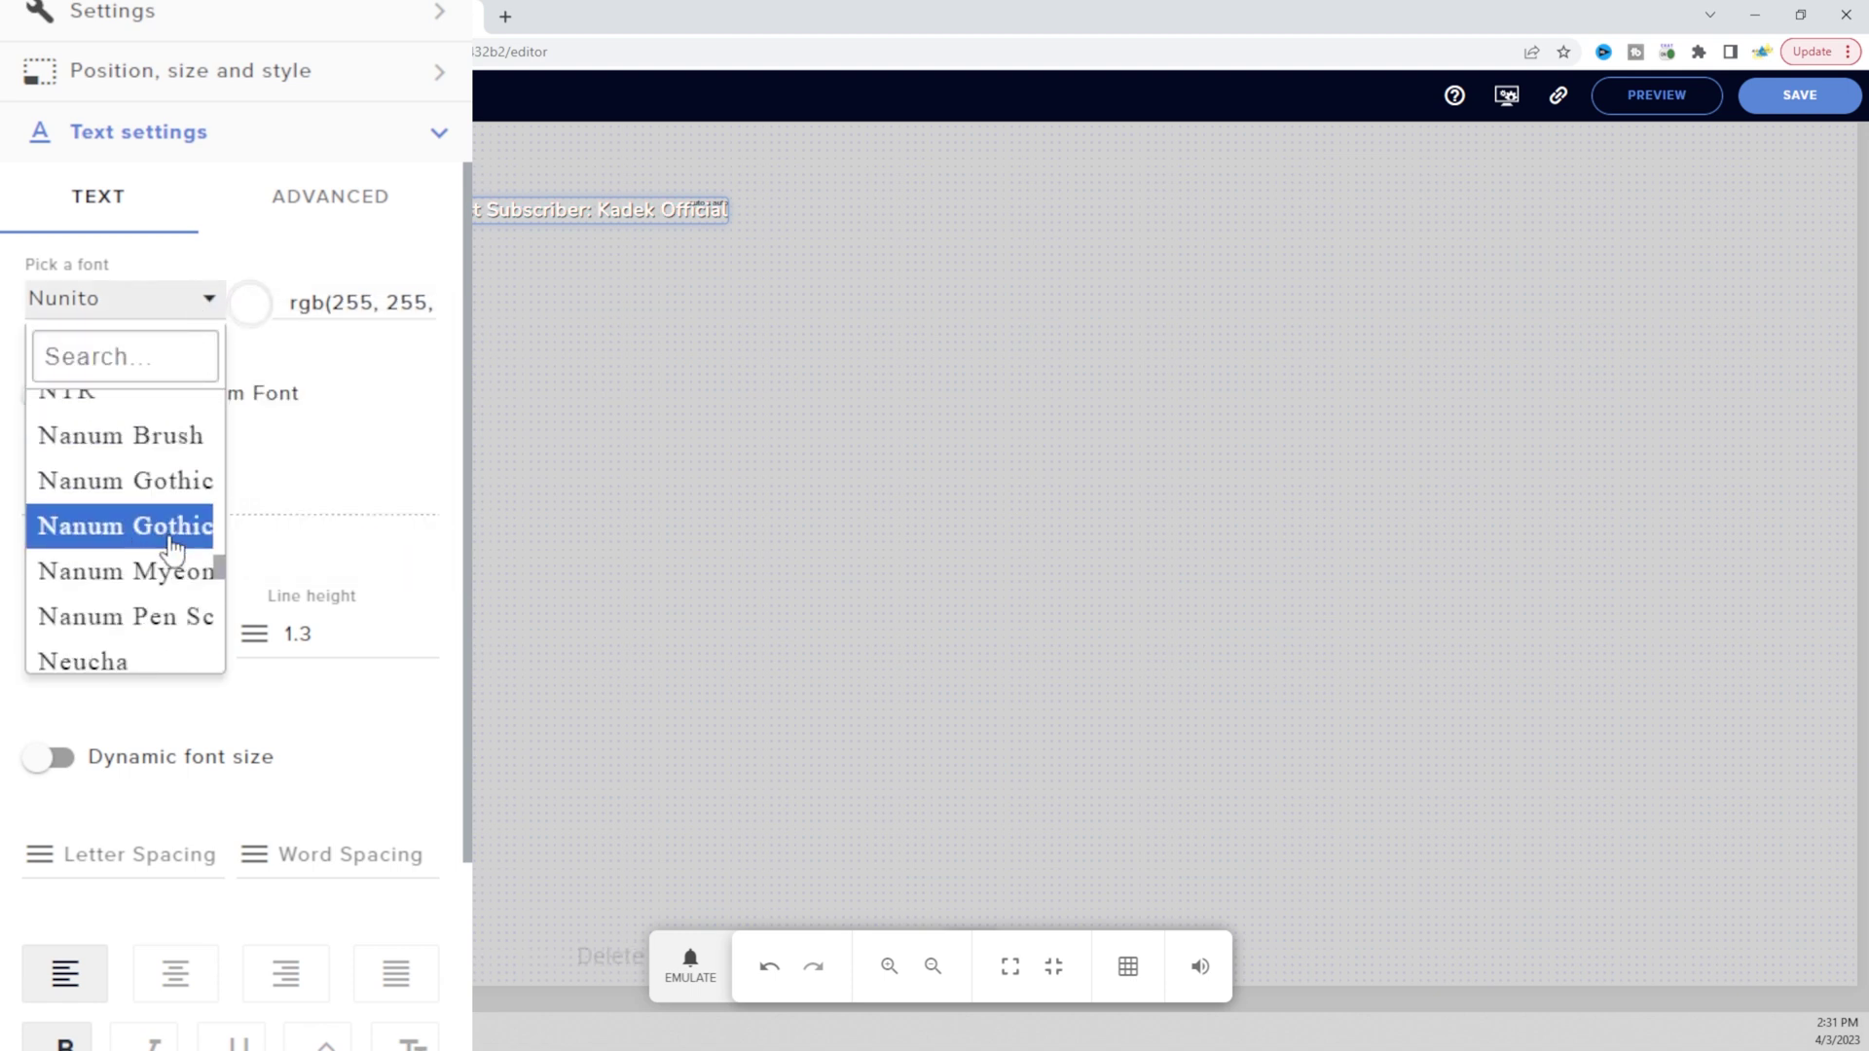
pyautogui.moveTo(217, 581); pyautogui.dragTo(217, 395)
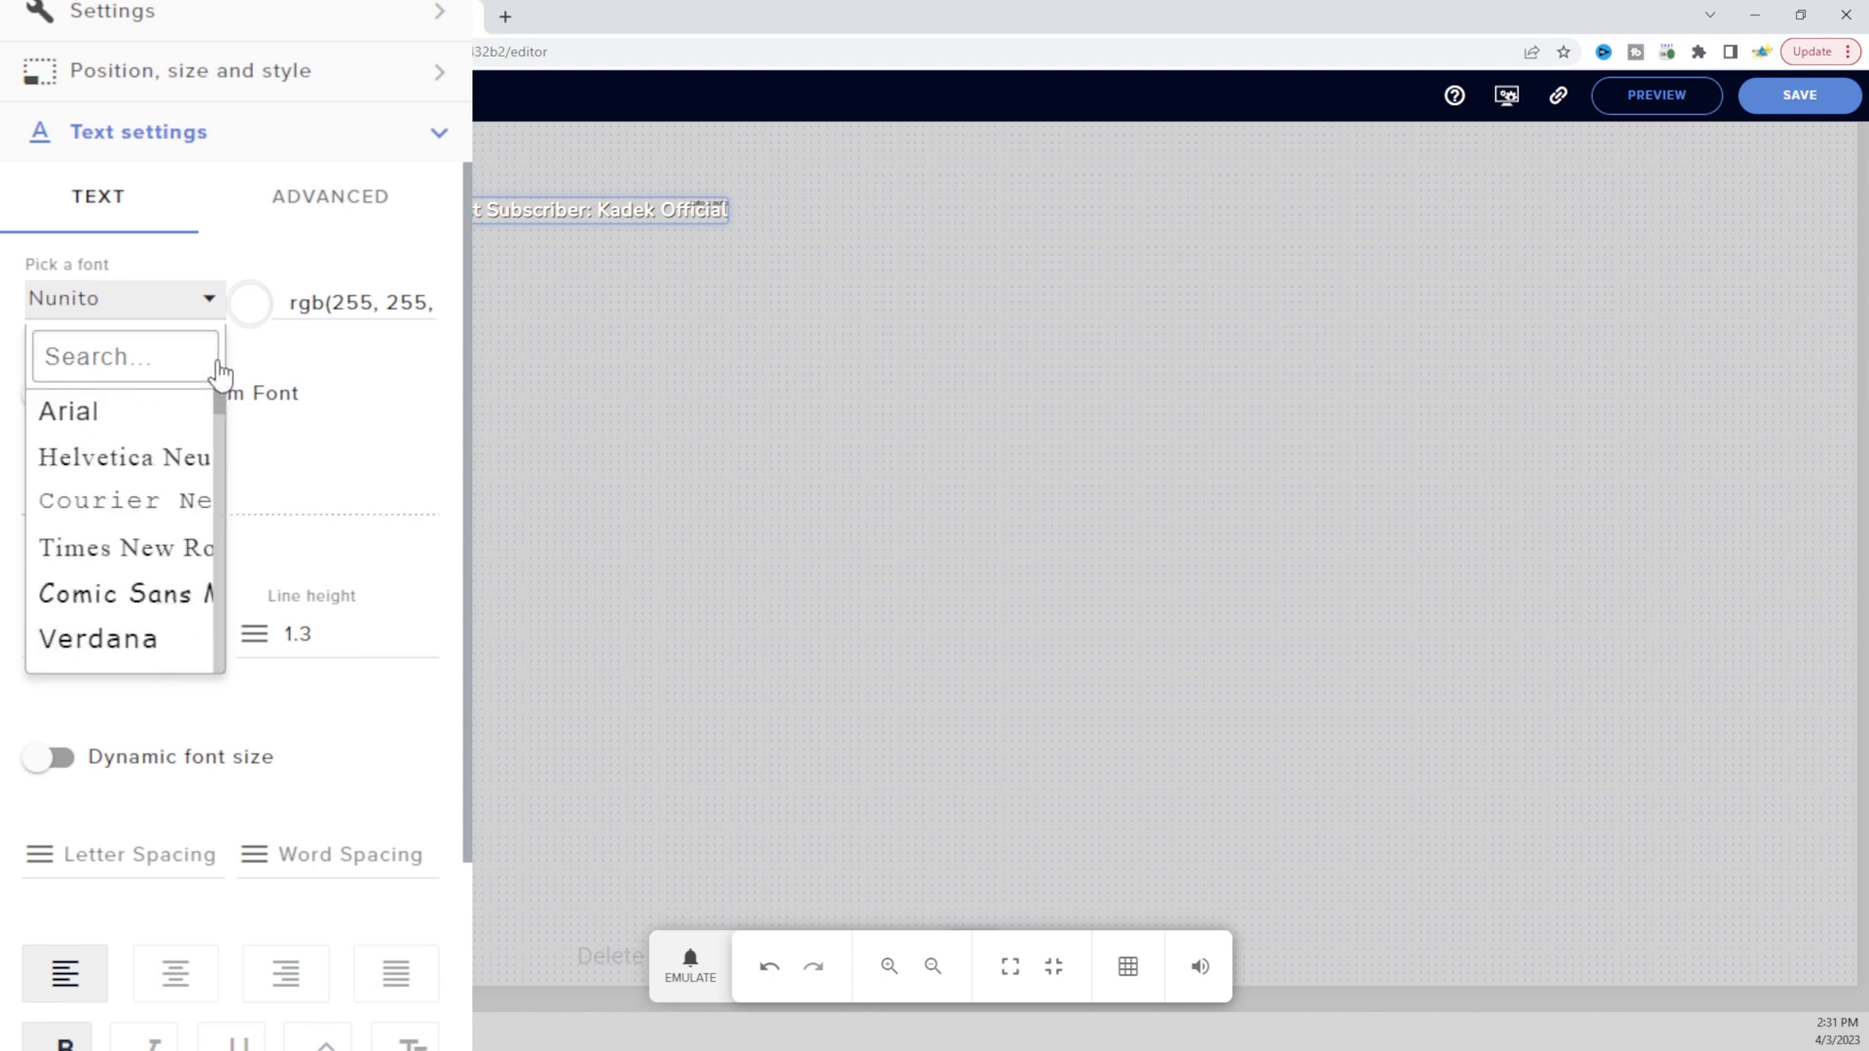
pyautogui.moveTo(220, 414); pyautogui.dragTo(217, 451)
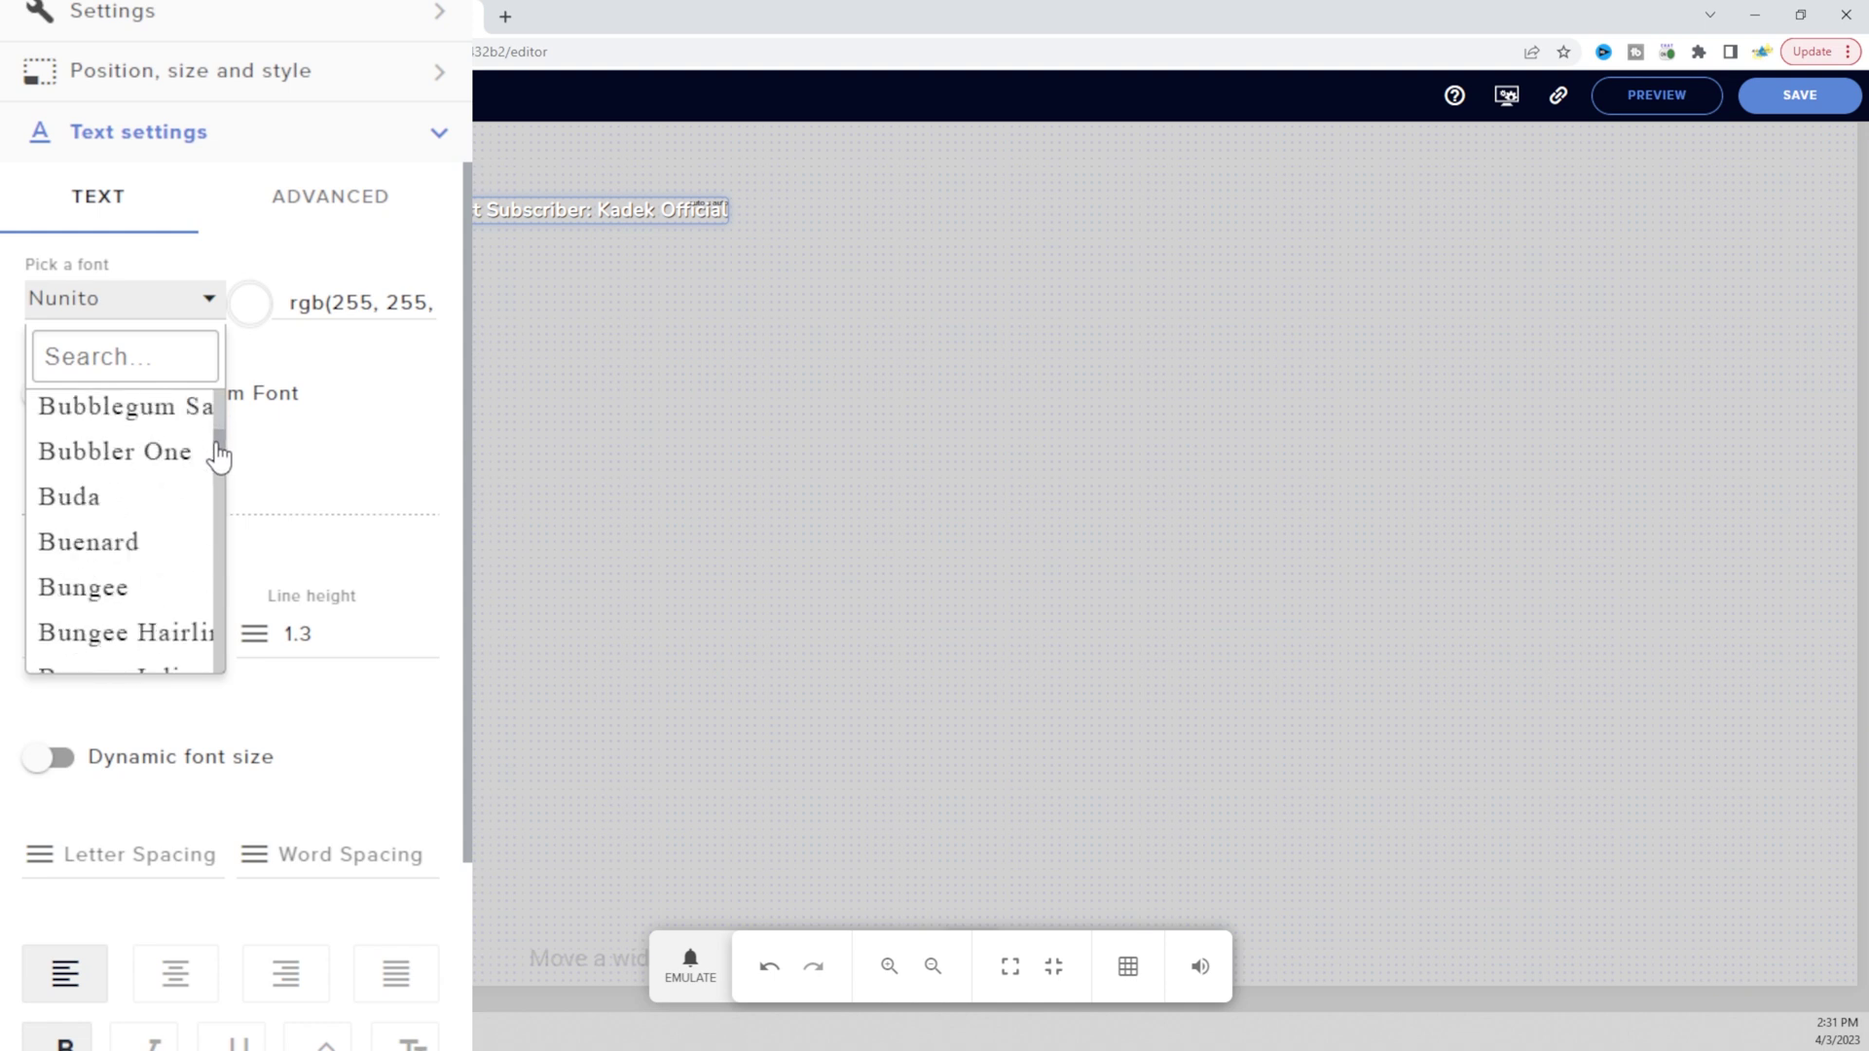
pyautogui.click(61, 392)
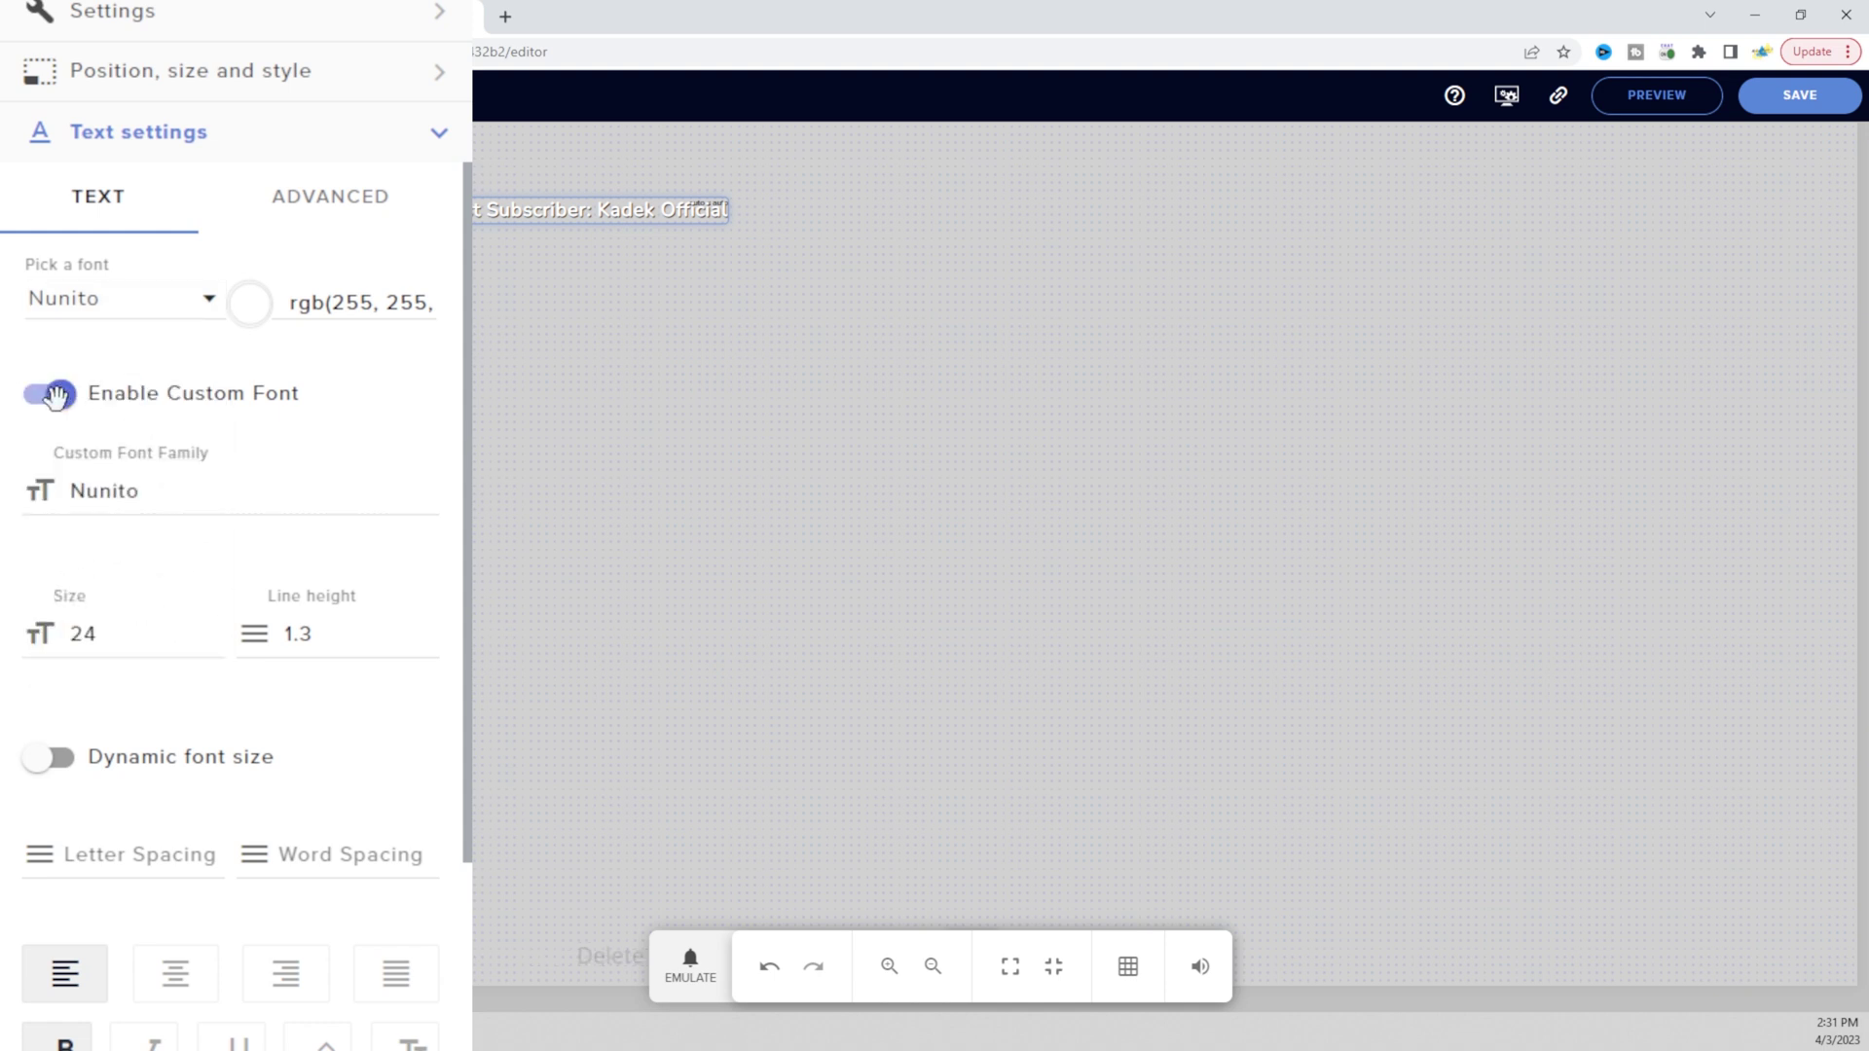
# Set the subscriber label's Text Stroke colour to black, rgb(3, 2, 2)
pyautogui.scroll(-2, 293, 449)
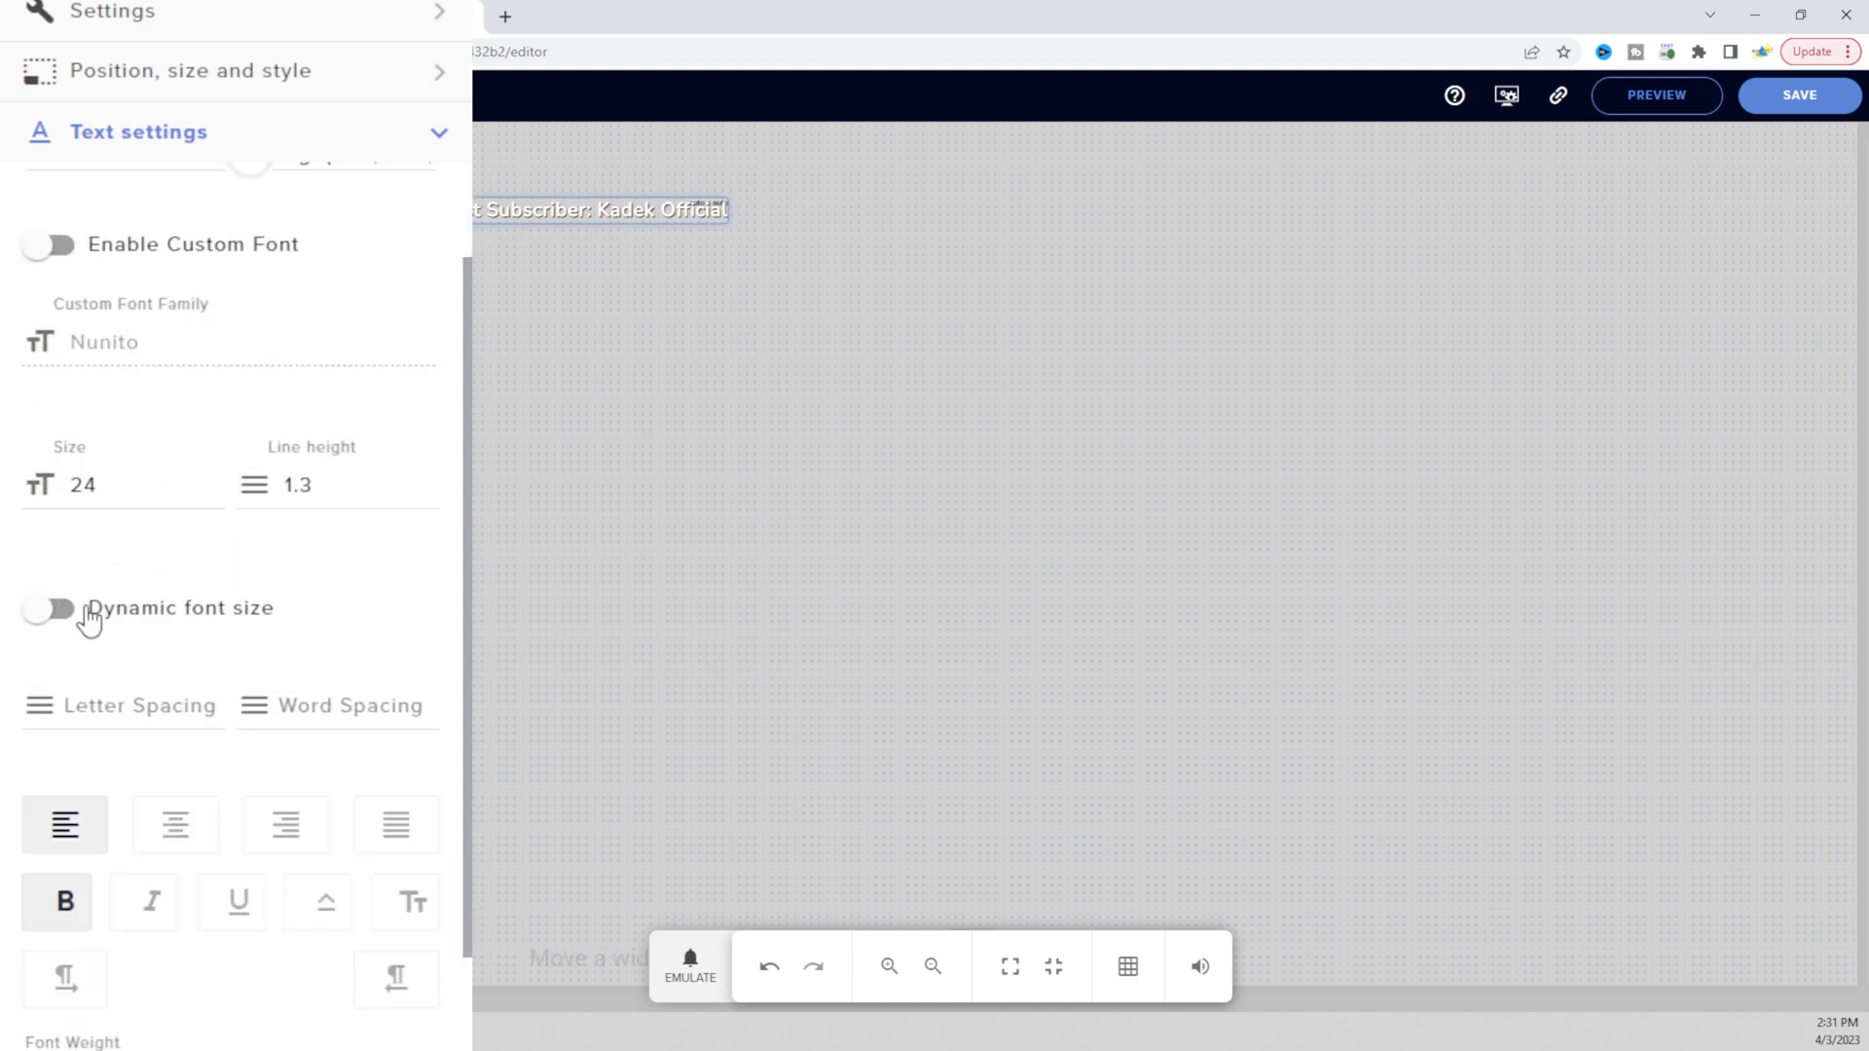
pyautogui.scroll(-2, 209, 591)
pyautogui.scroll(-2, 209, 597)
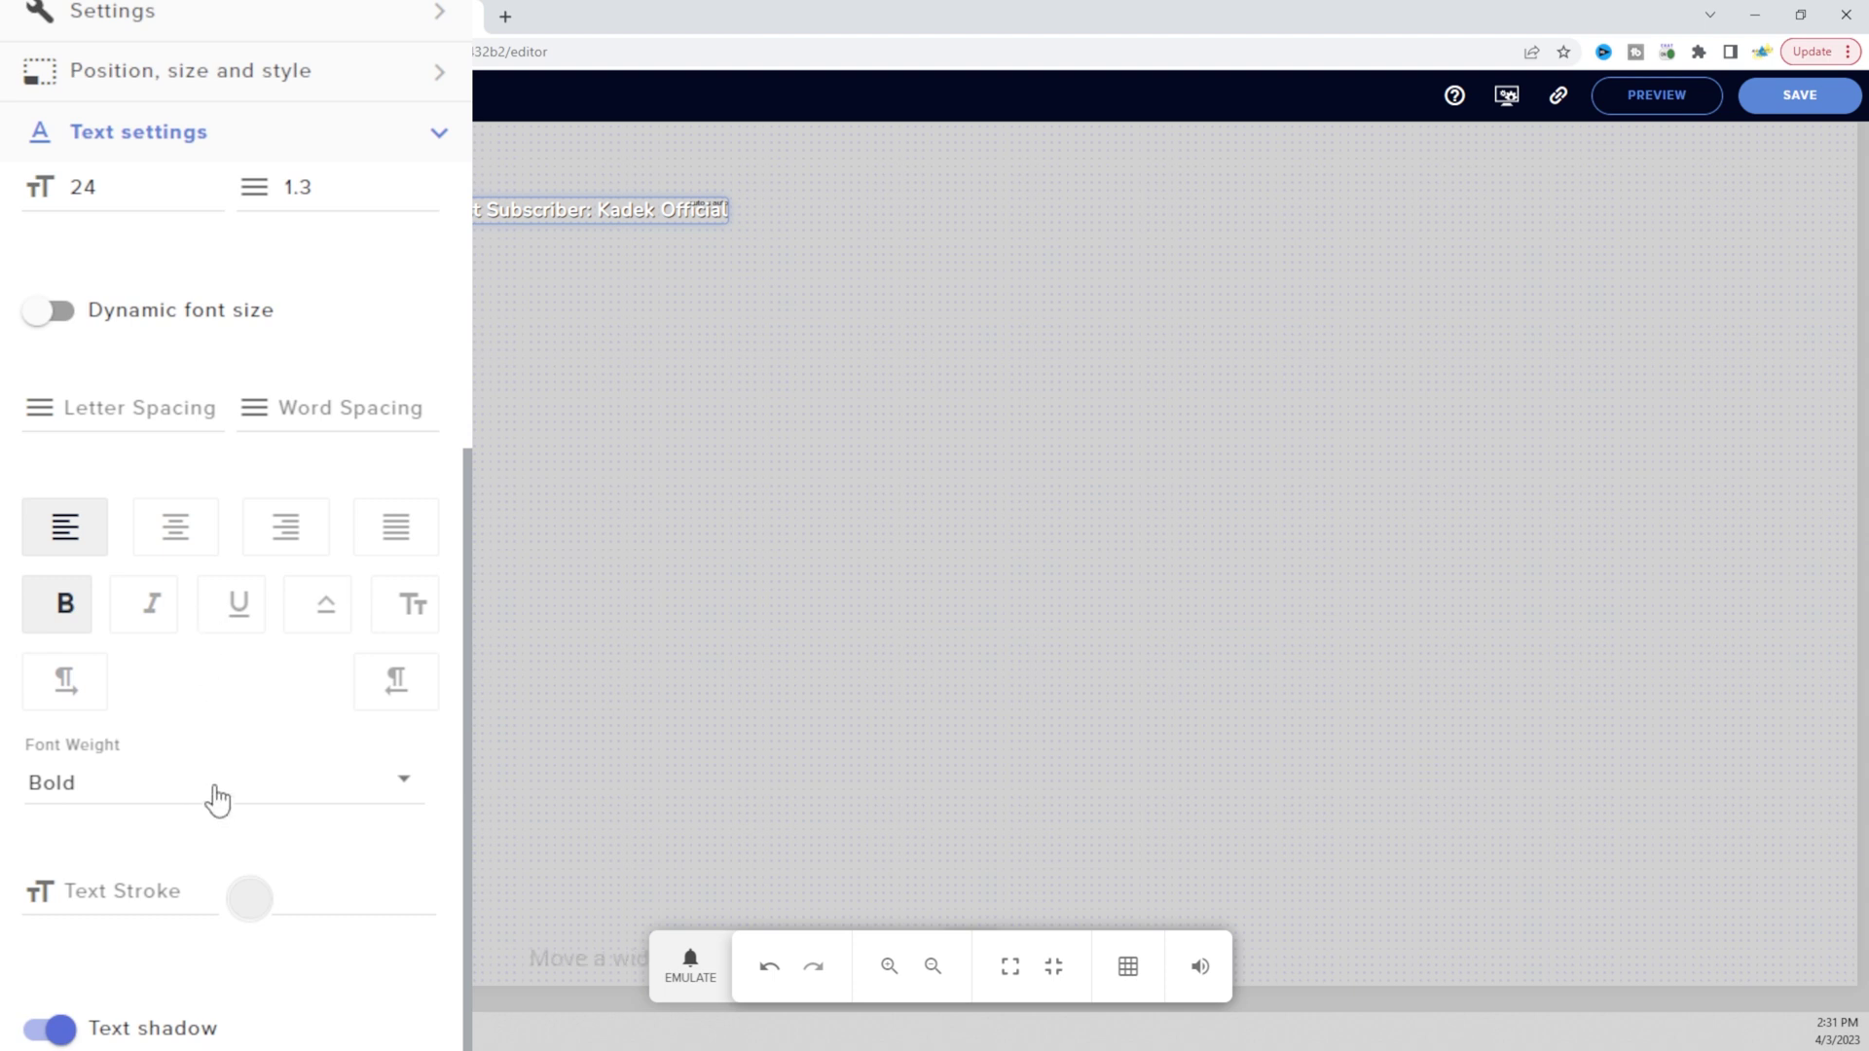
pyautogui.scroll(-2, 216, 798)
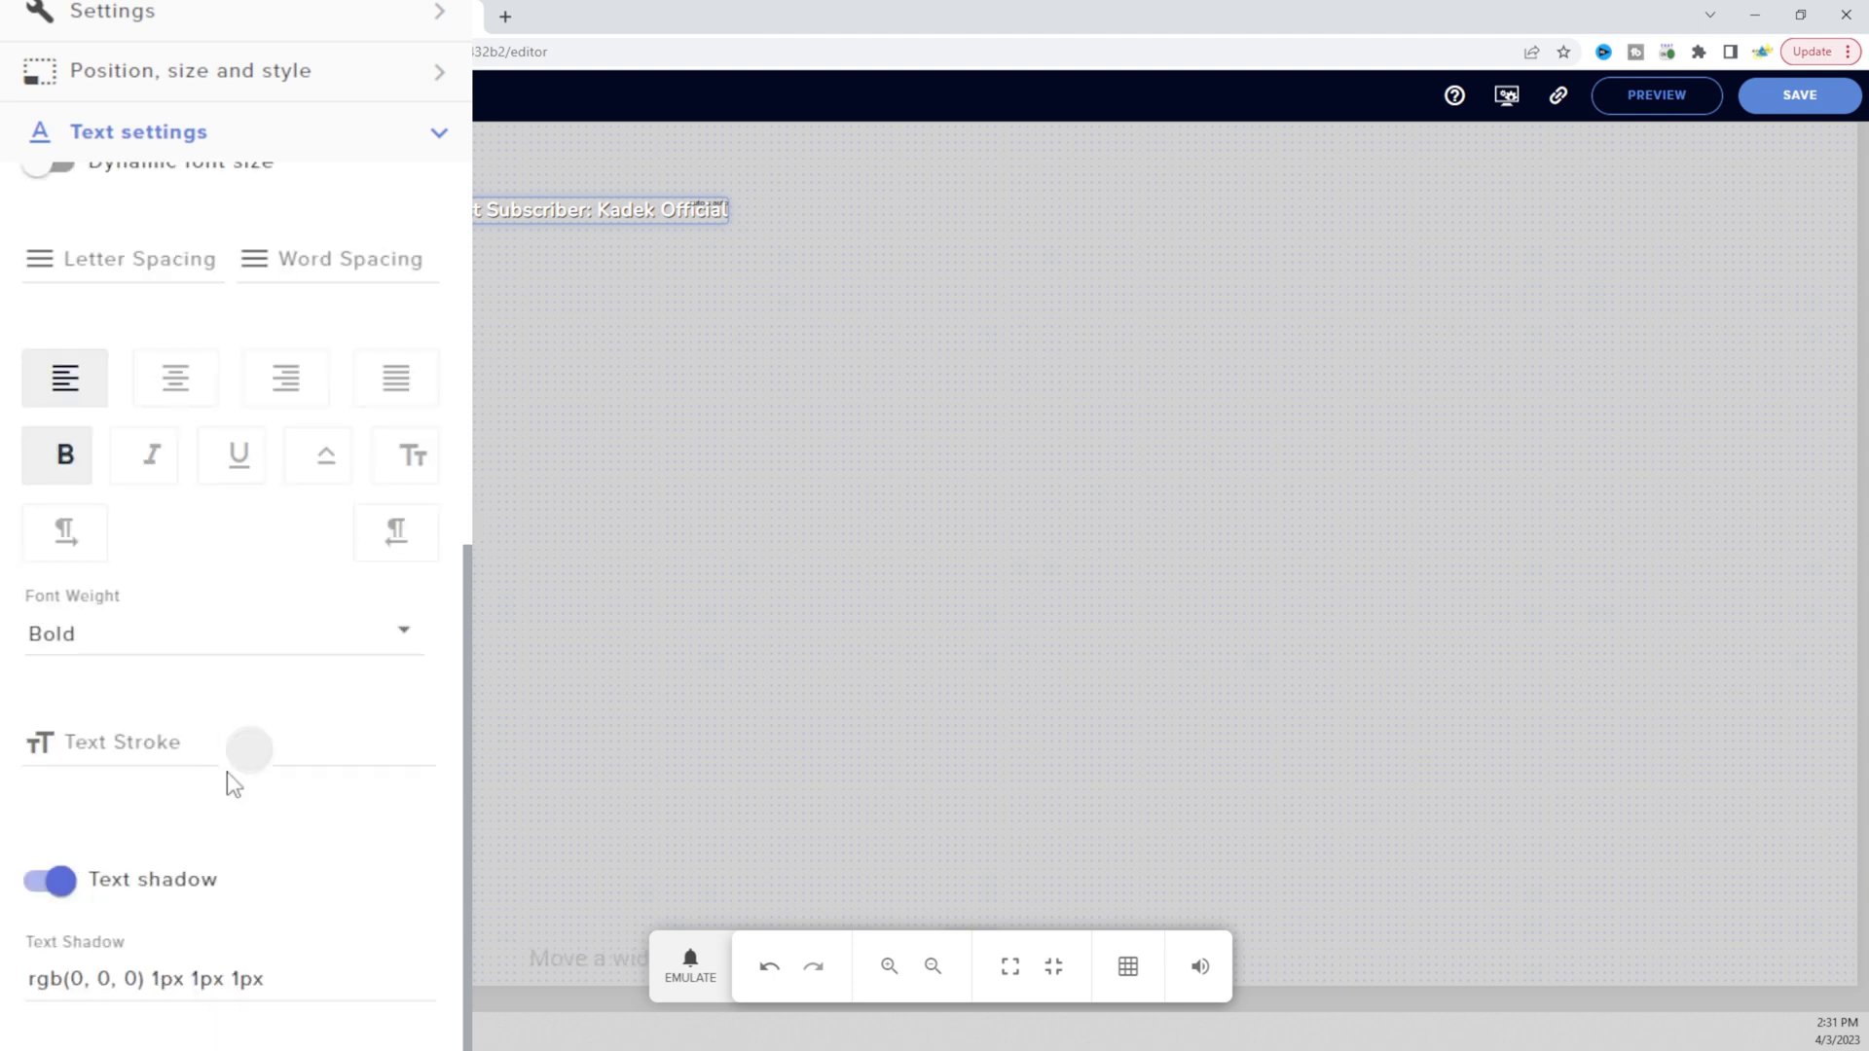
pyautogui.click(251, 749)
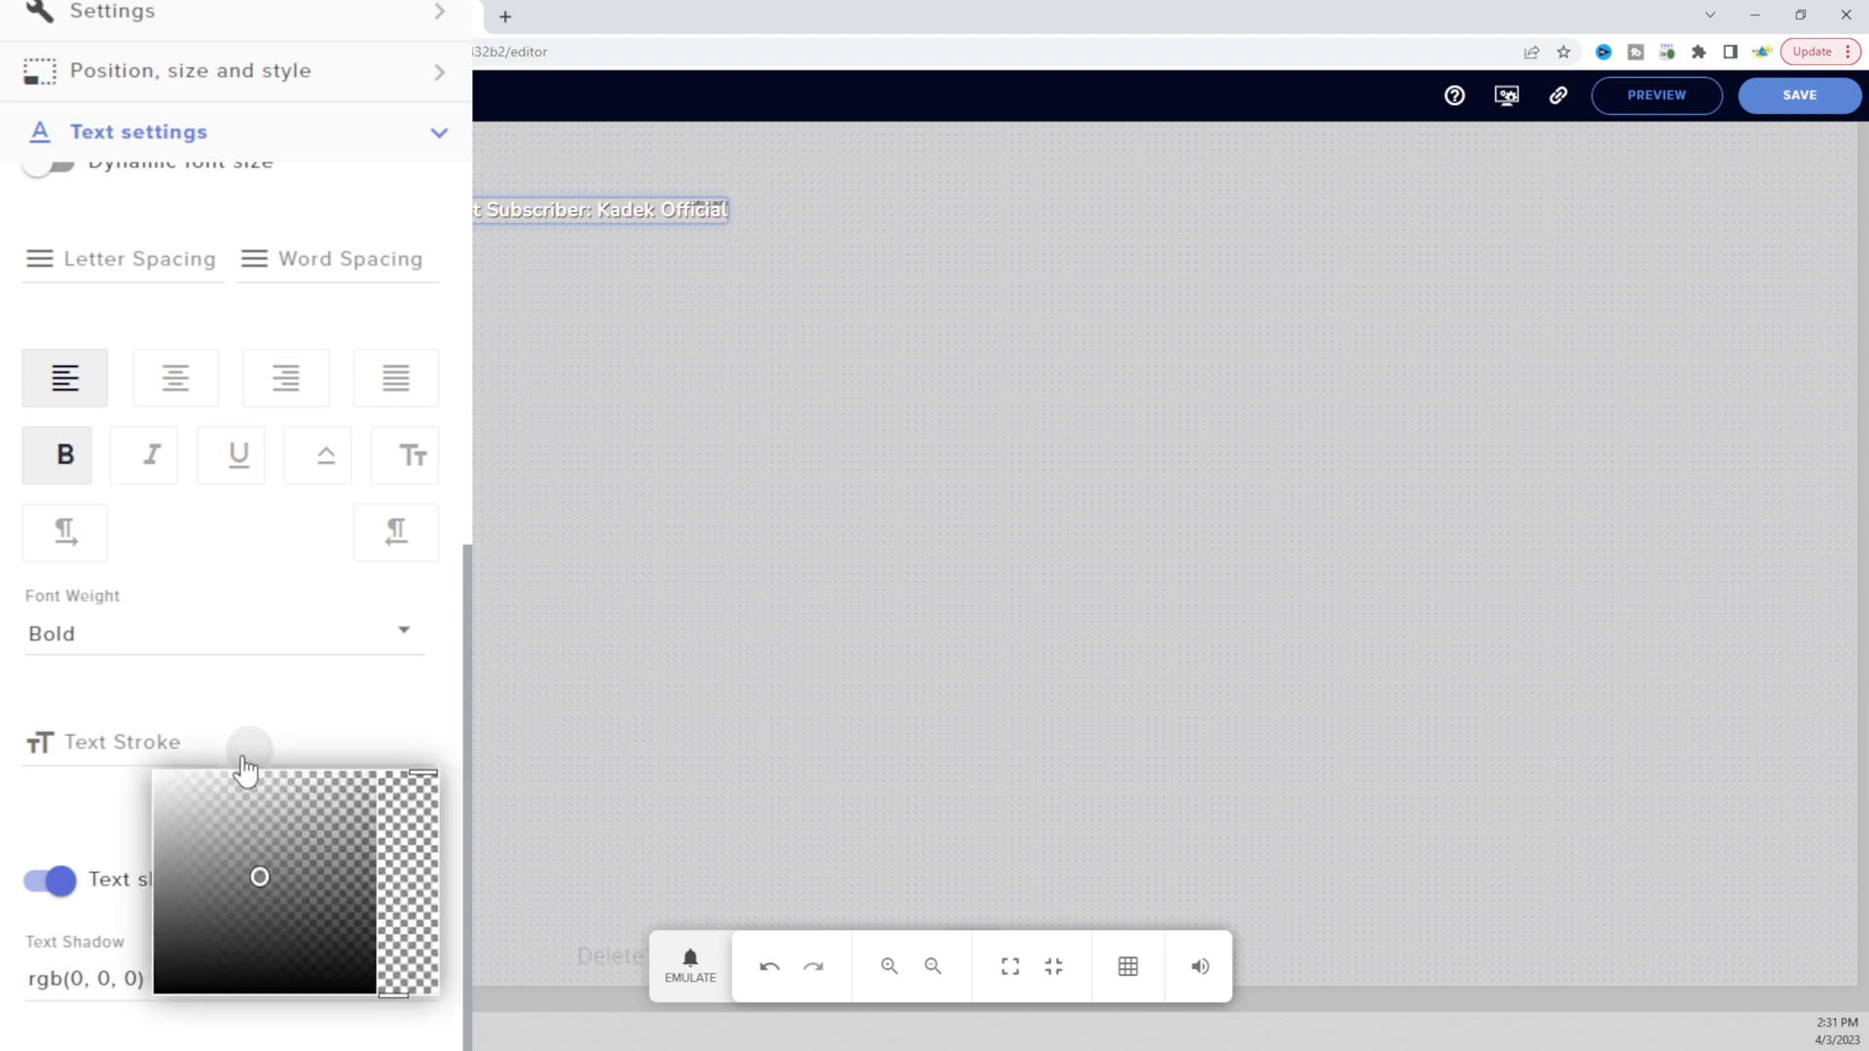
pyautogui.click(182, 991)
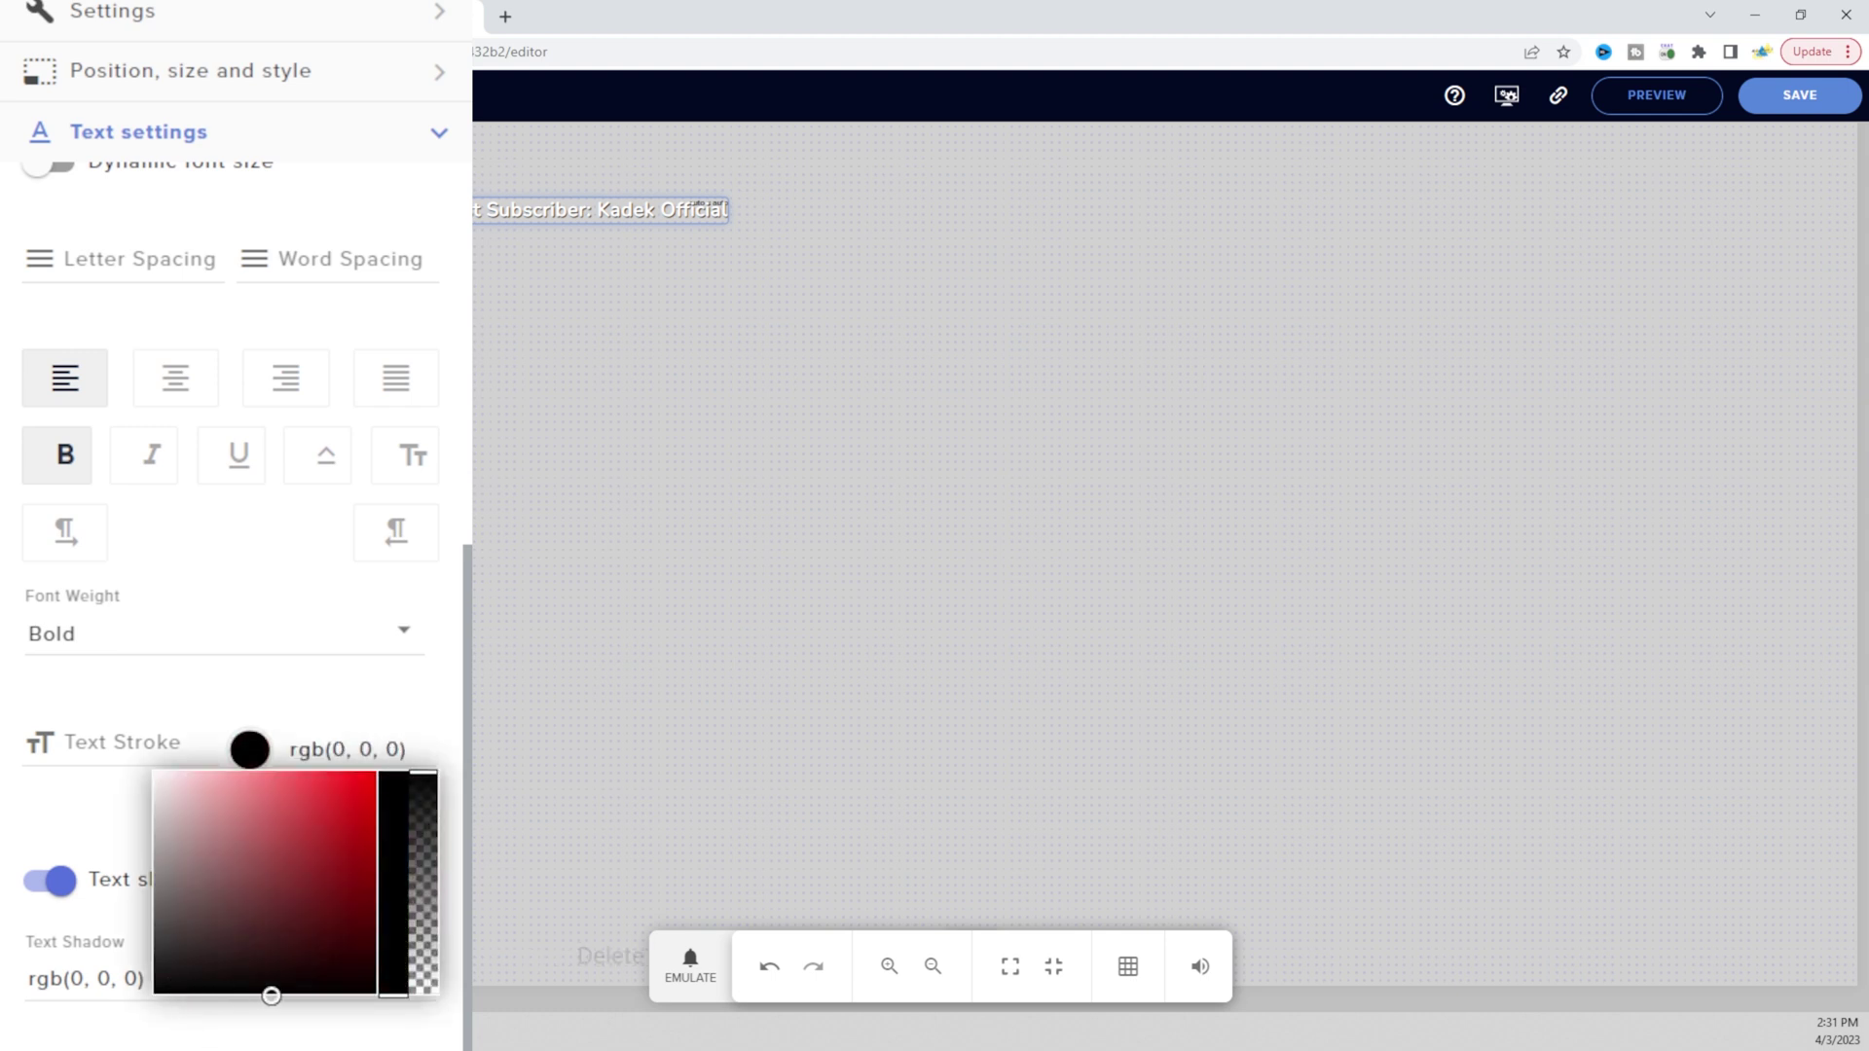
pyautogui.moveTo(271, 991); pyautogui.dragTo(307, 993)
# Leave Text scrolling off and keep the Text shadow turned on
pyautogui.scroll(-2, 334, 838)
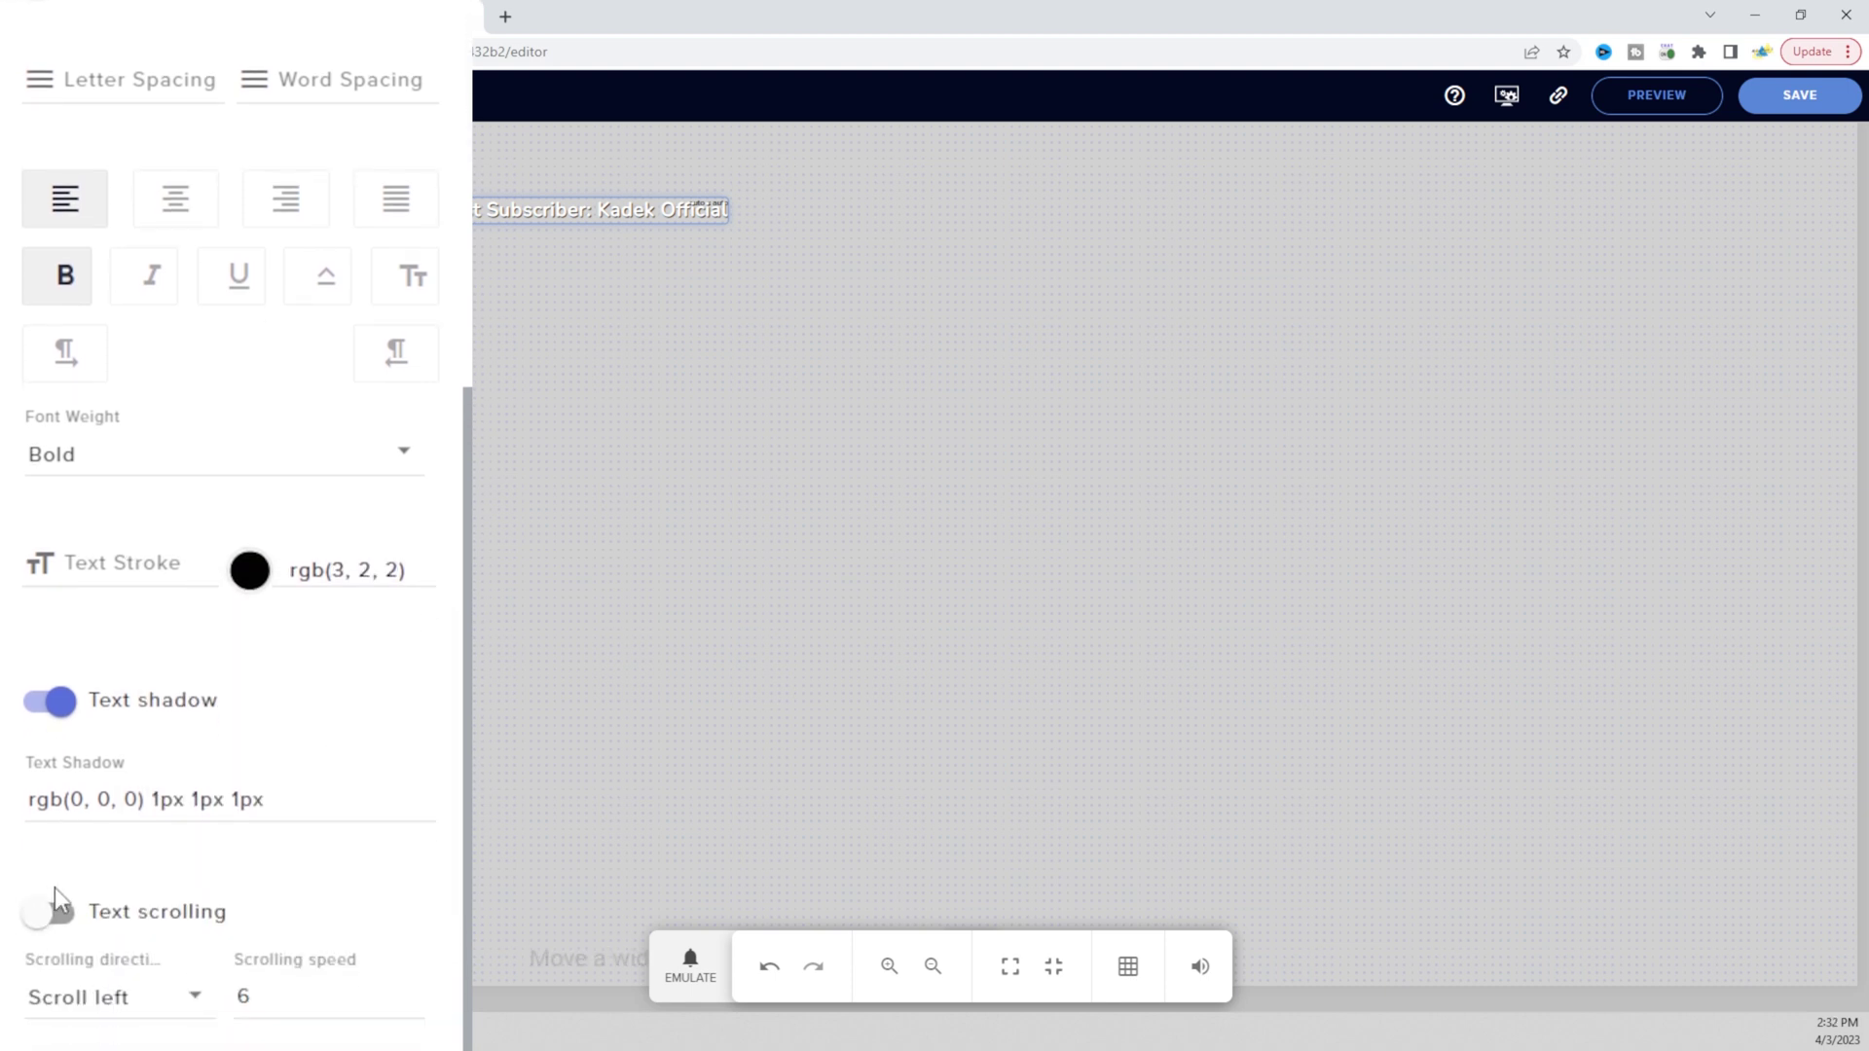
pyautogui.click(49, 881)
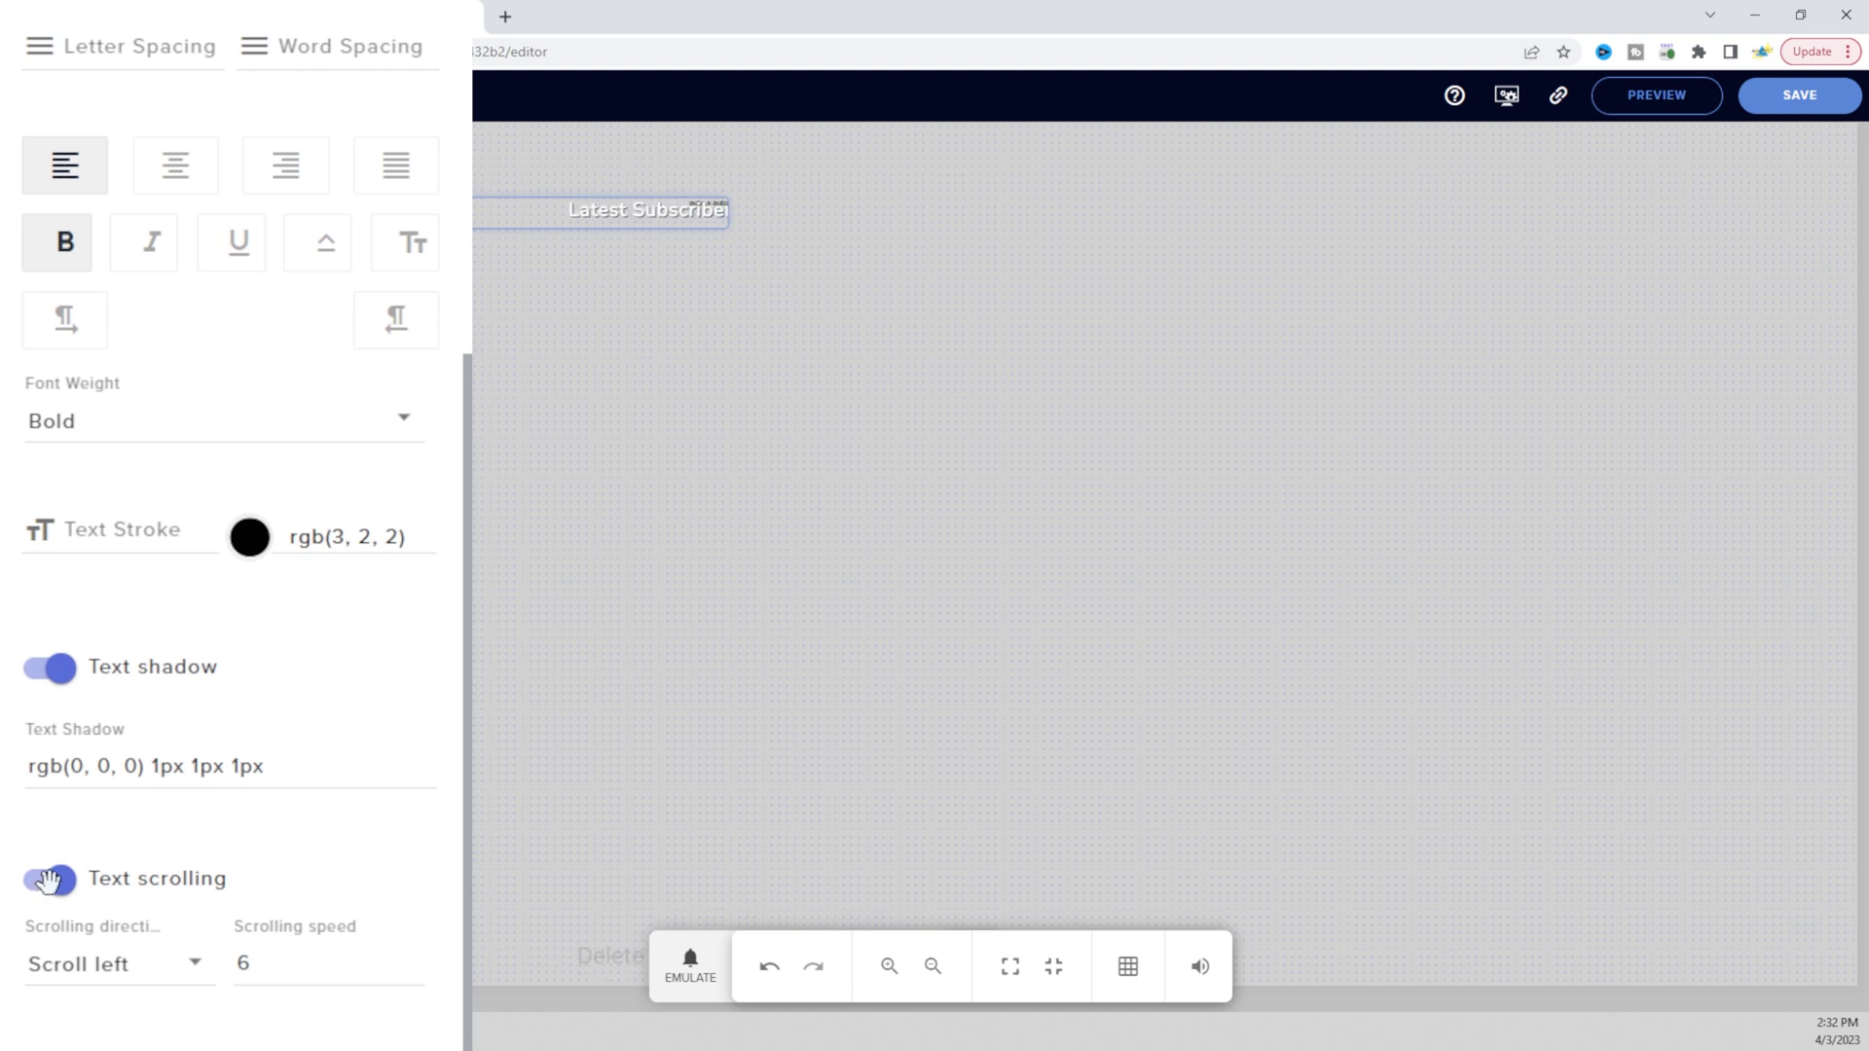
pyautogui.click(49, 881)
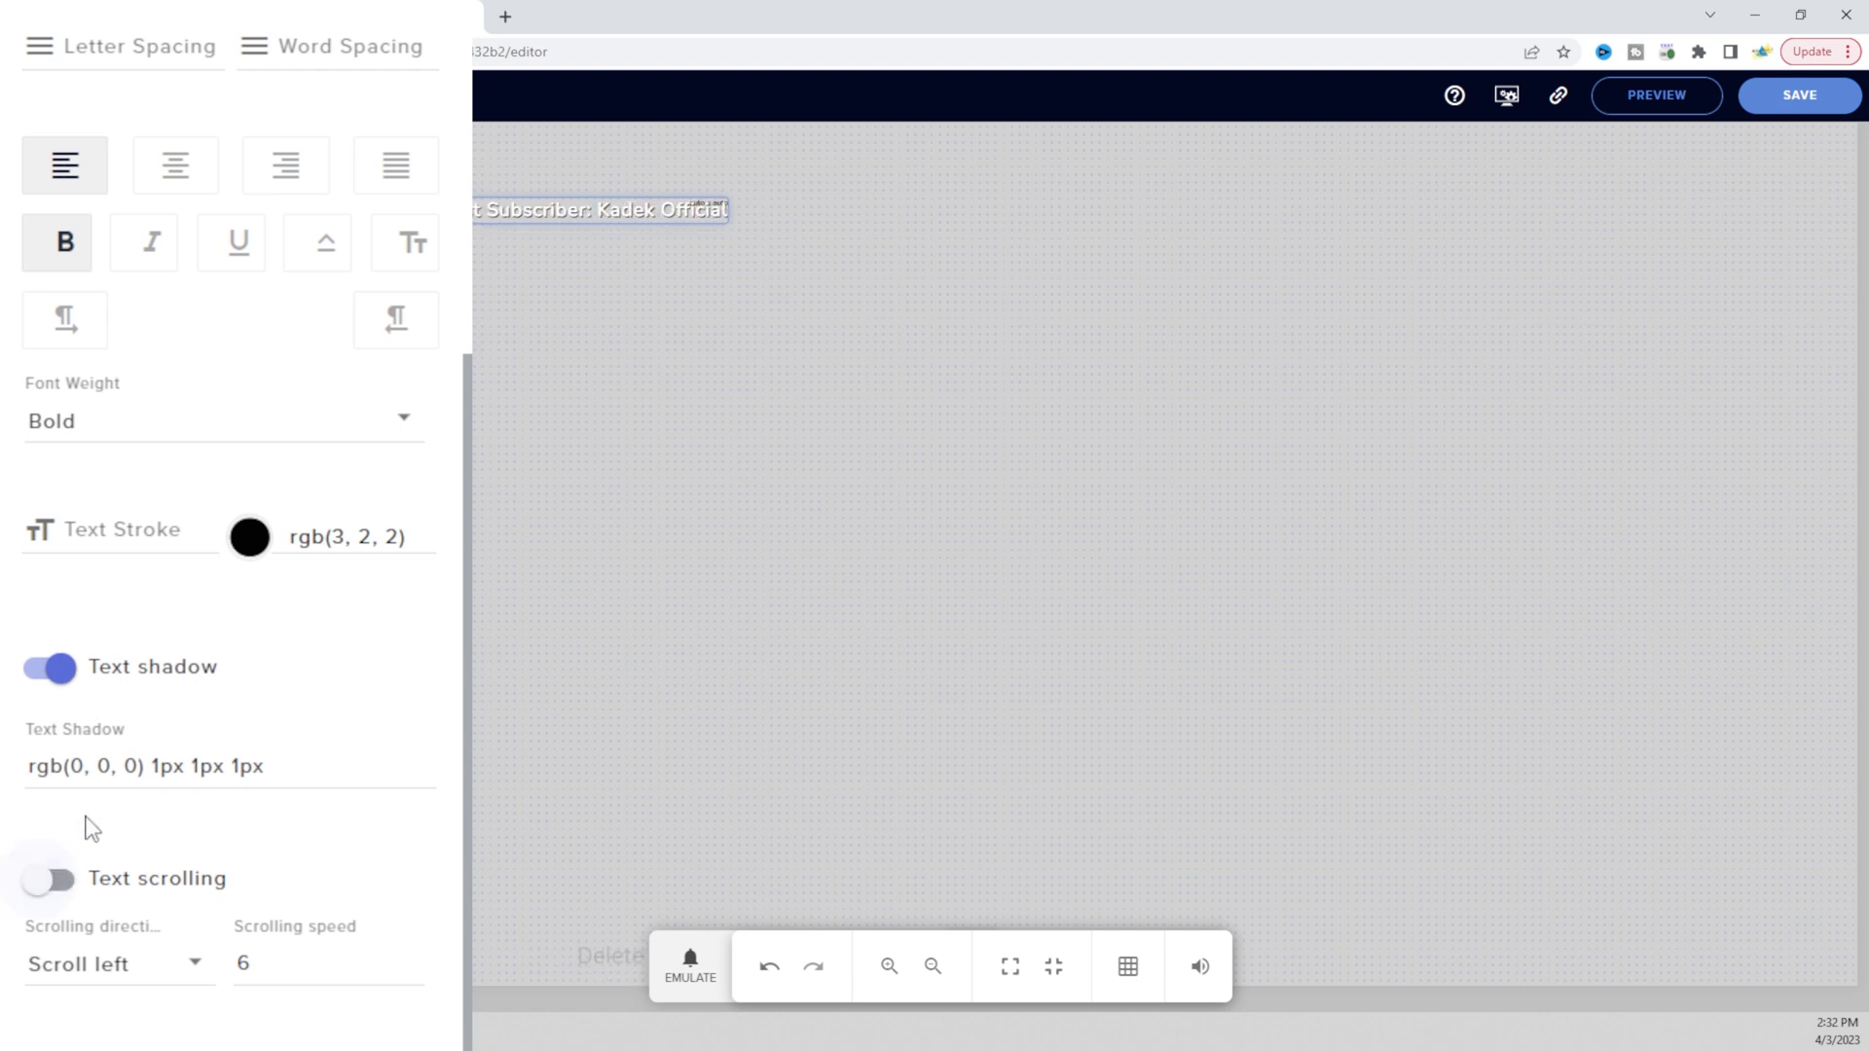
pyautogui.click(48, 670)
pyautogui.click(48, 670)
pyautogui.click(49, 670)
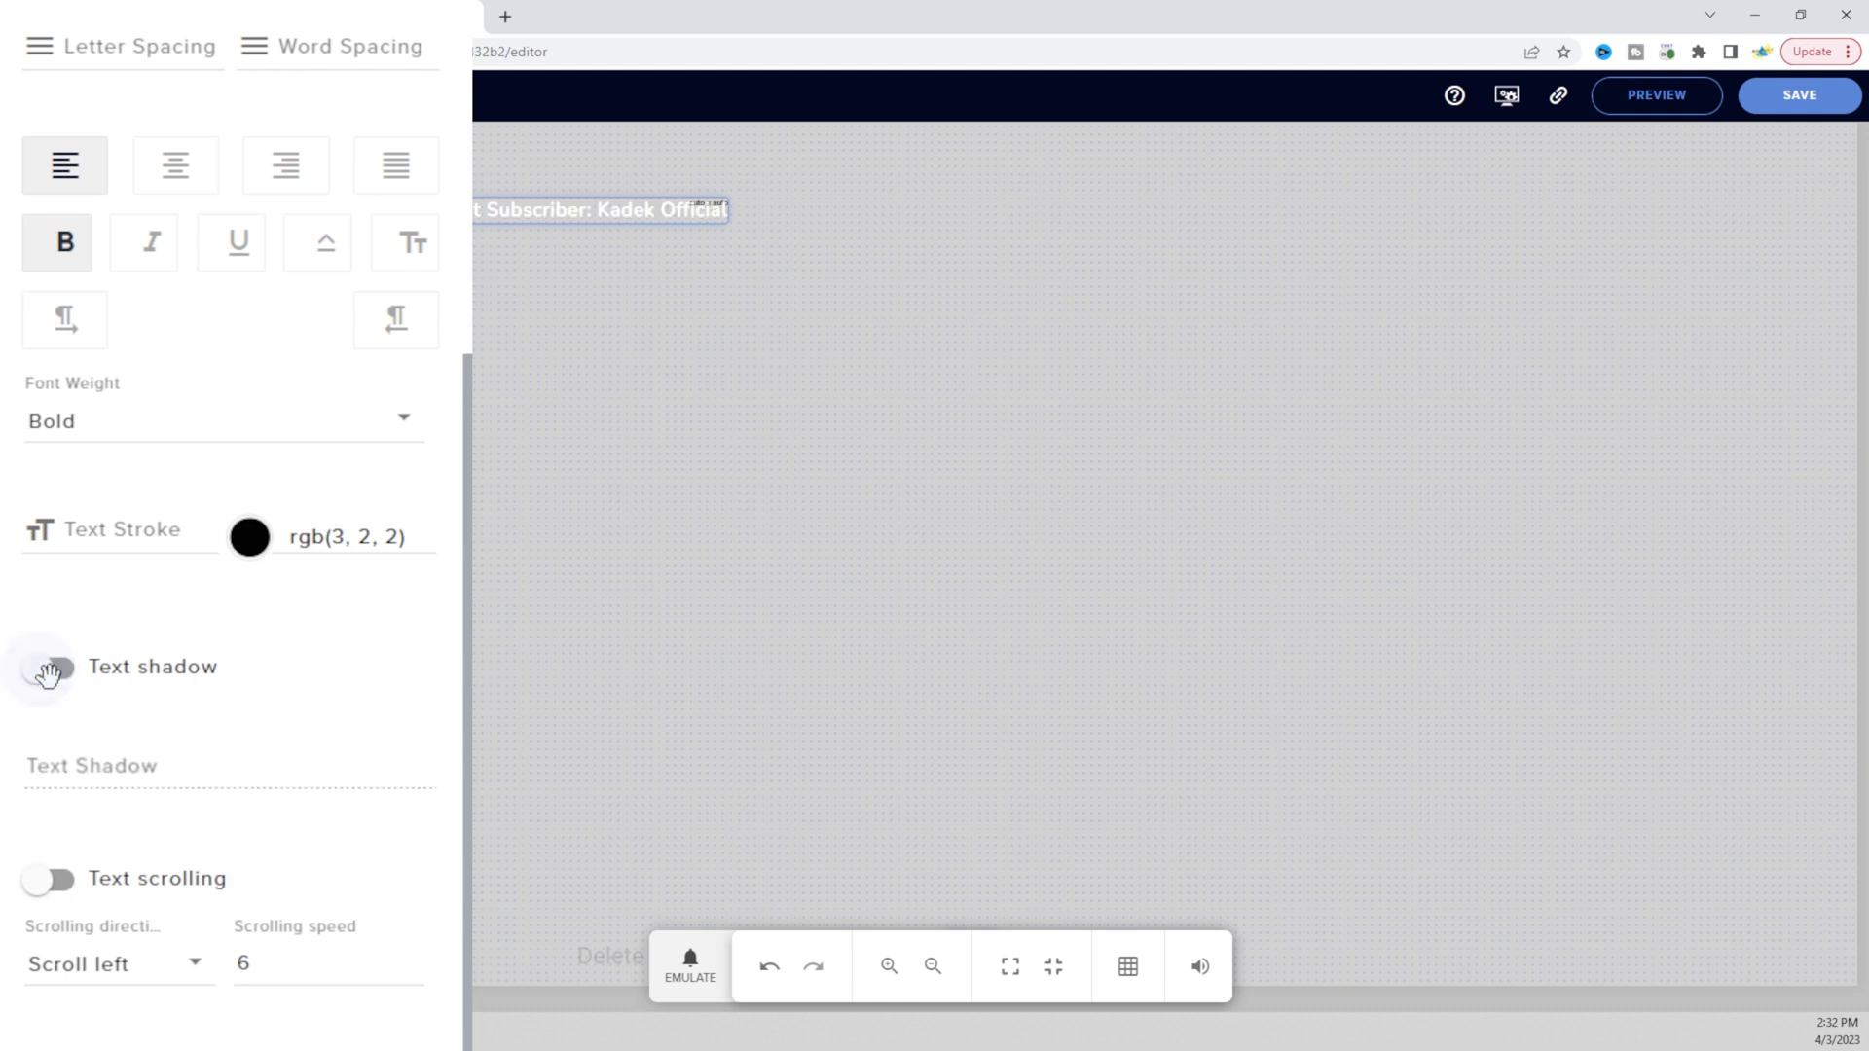
pyautogui.click(49, 670)
pyautogui.click(49, 670)
pyautogui.click(49, 670)
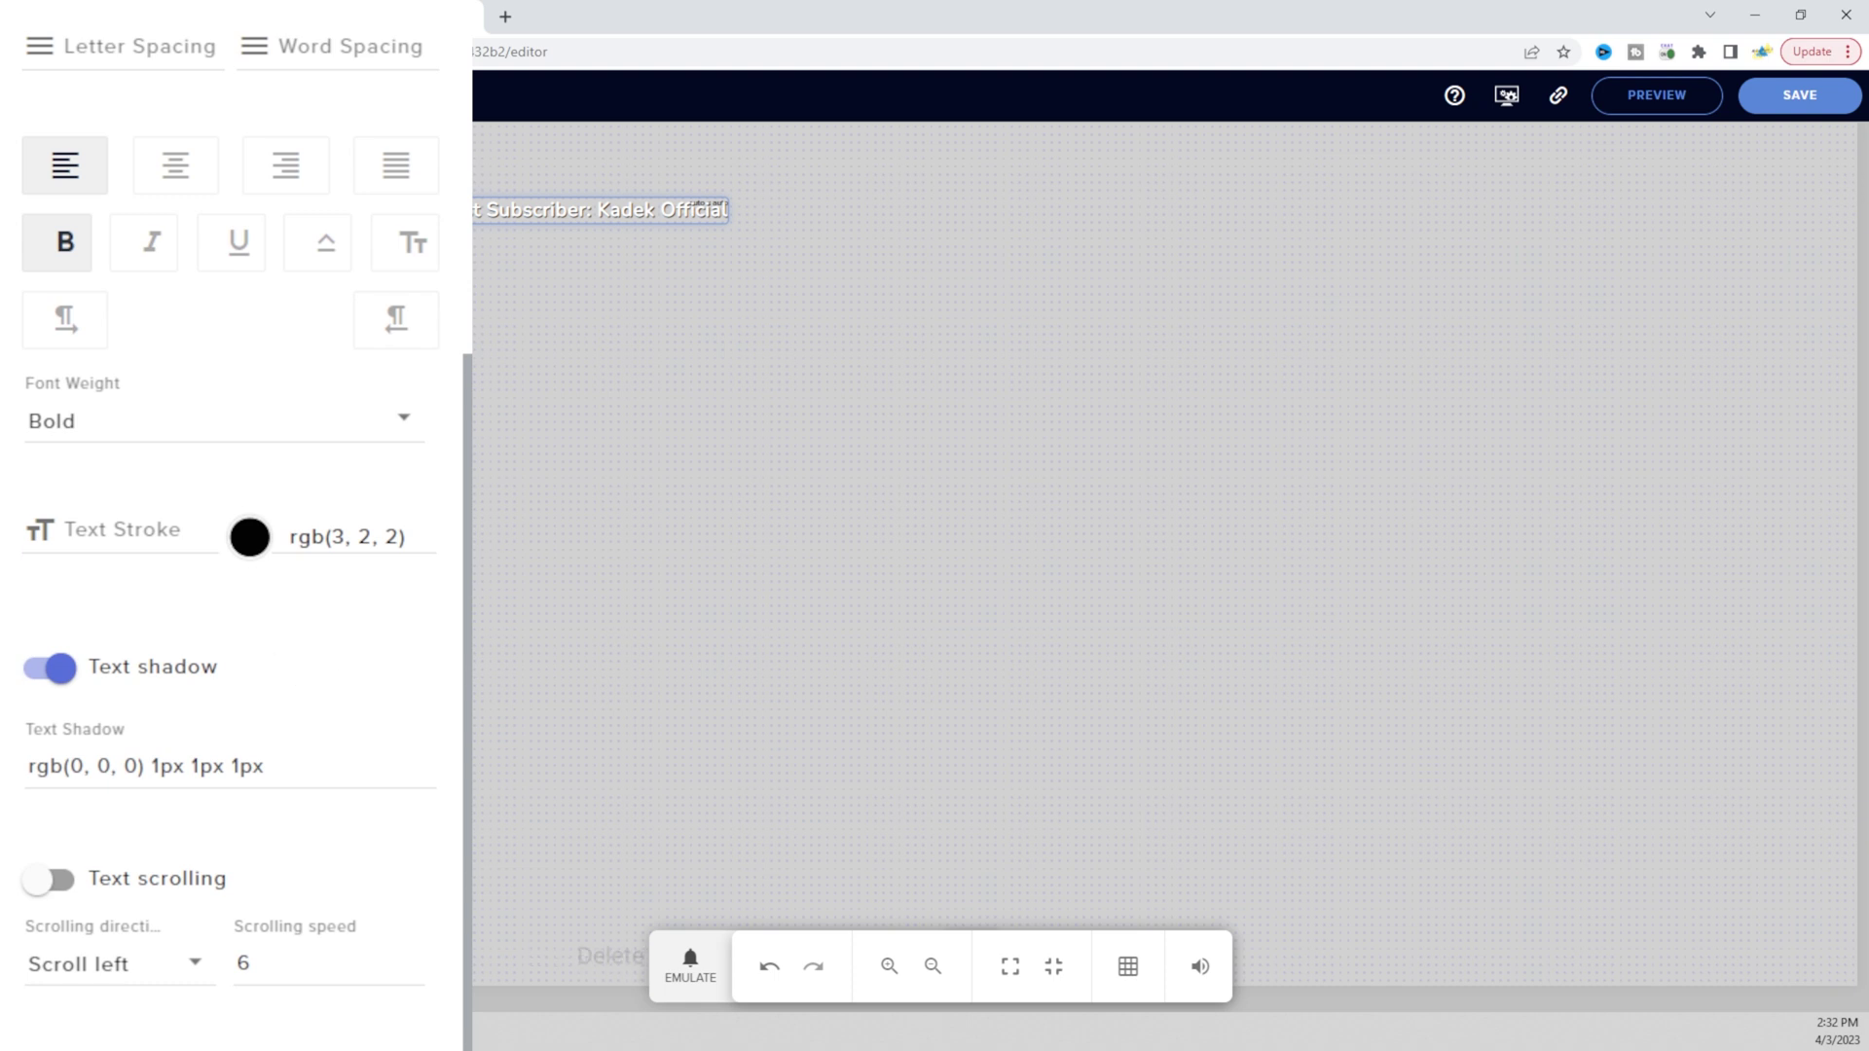
# Collapse the text styling and move the Latest Subscriber label near the top-left corner
pyautogui.moveTo(64, 530); pyautogui.dragTo(405, 537)
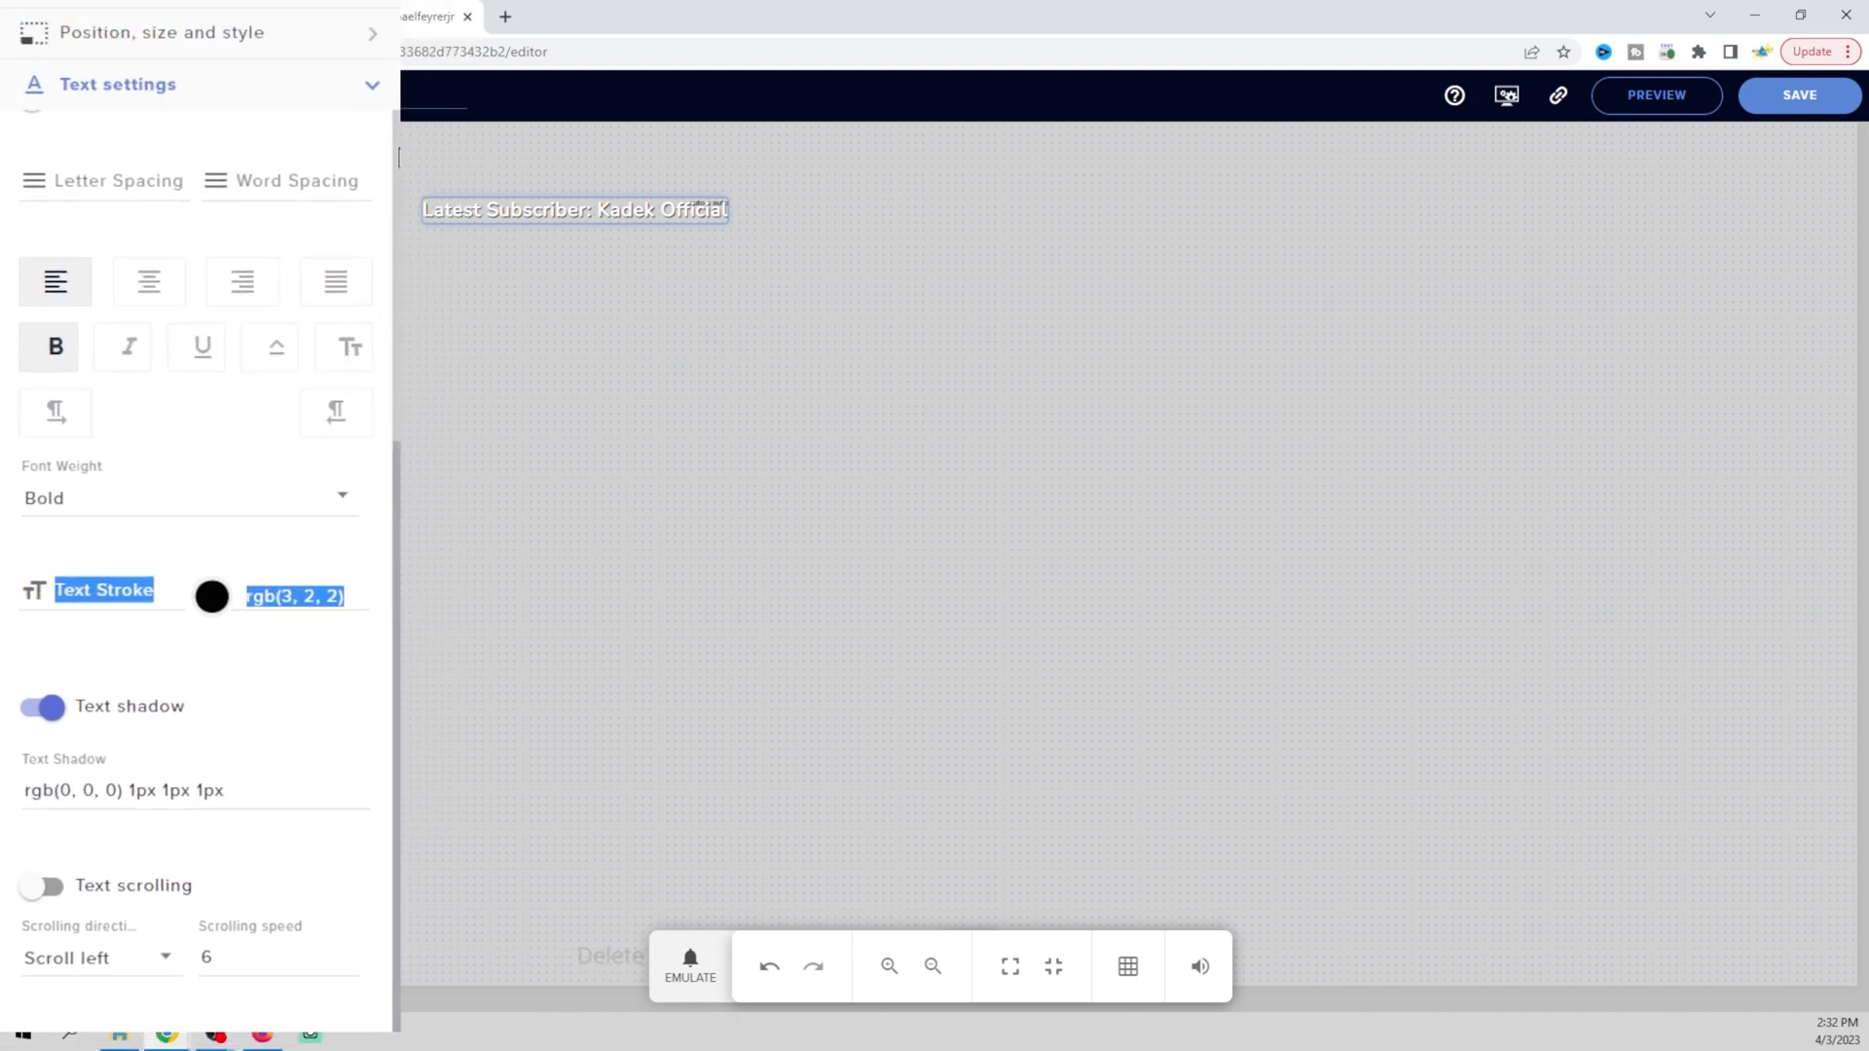
pyautogui.click(293, 263)
pyautogui.moveTo(506, 205); pyautogui.dragTo(471, 167)
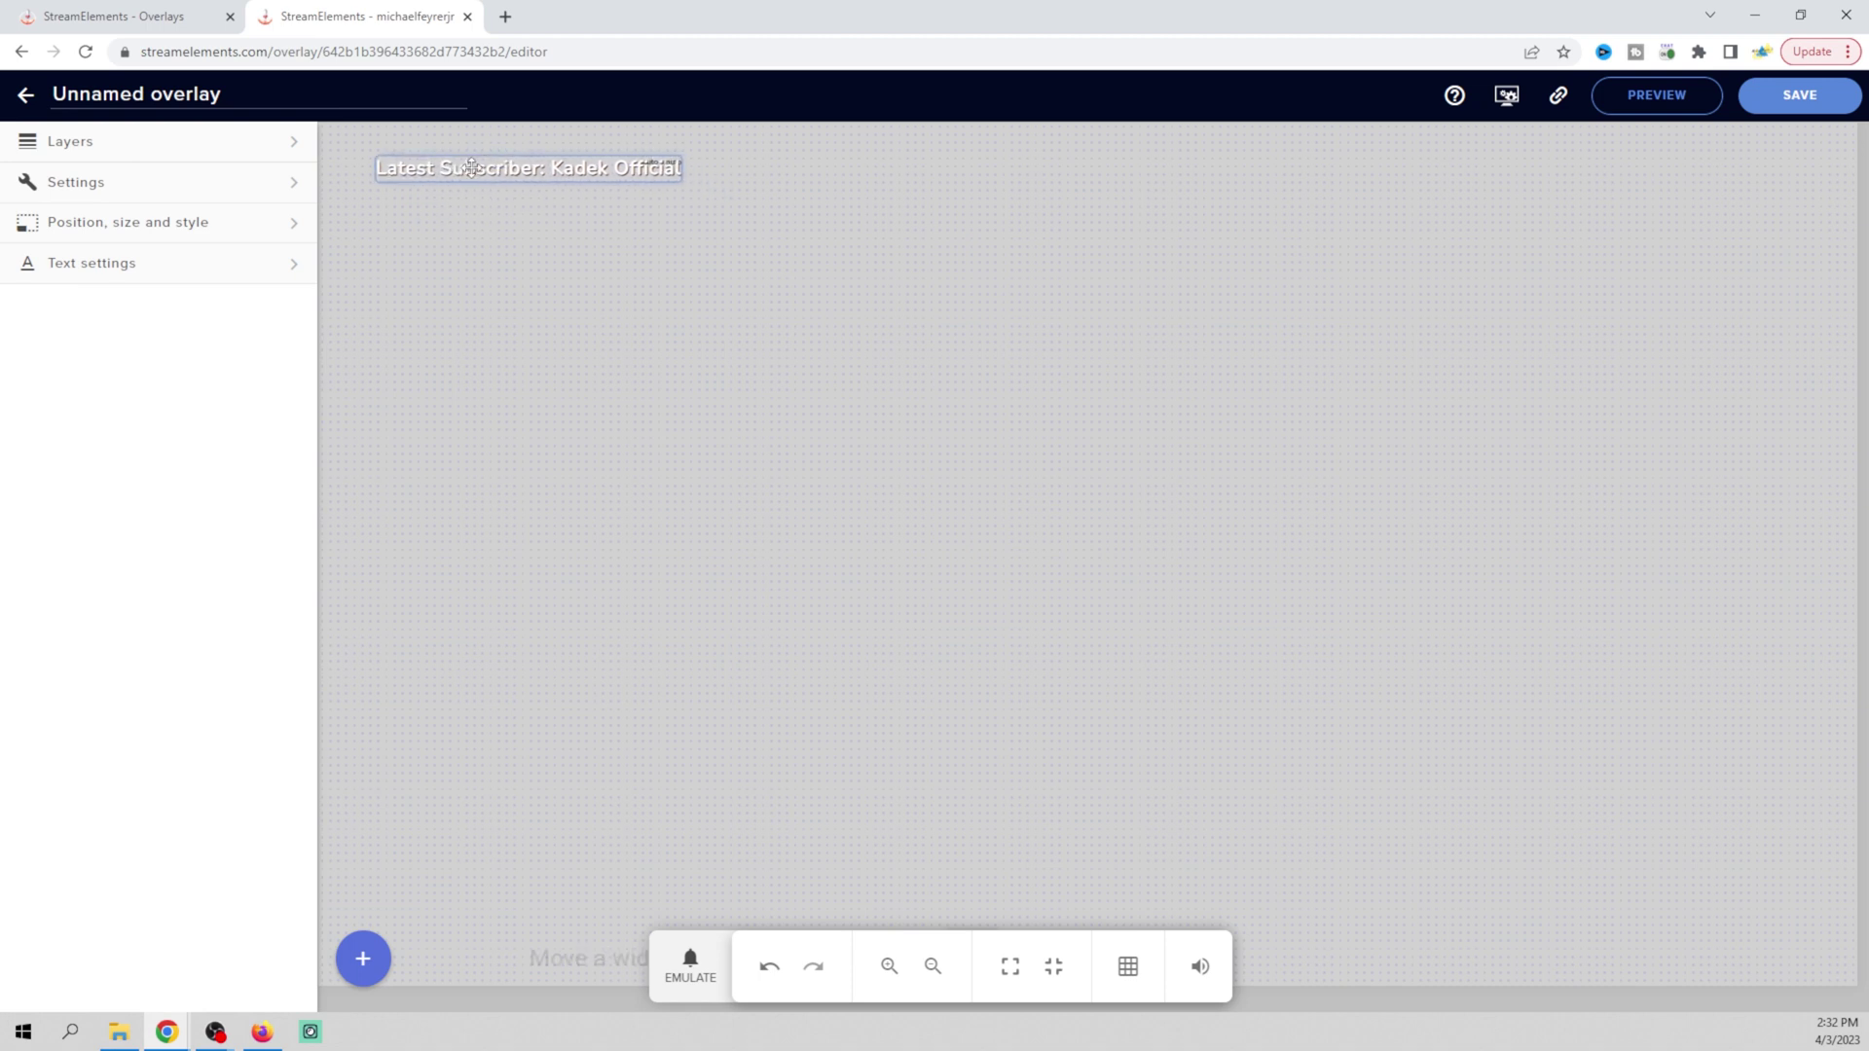
pyautogui.click(363, 964)
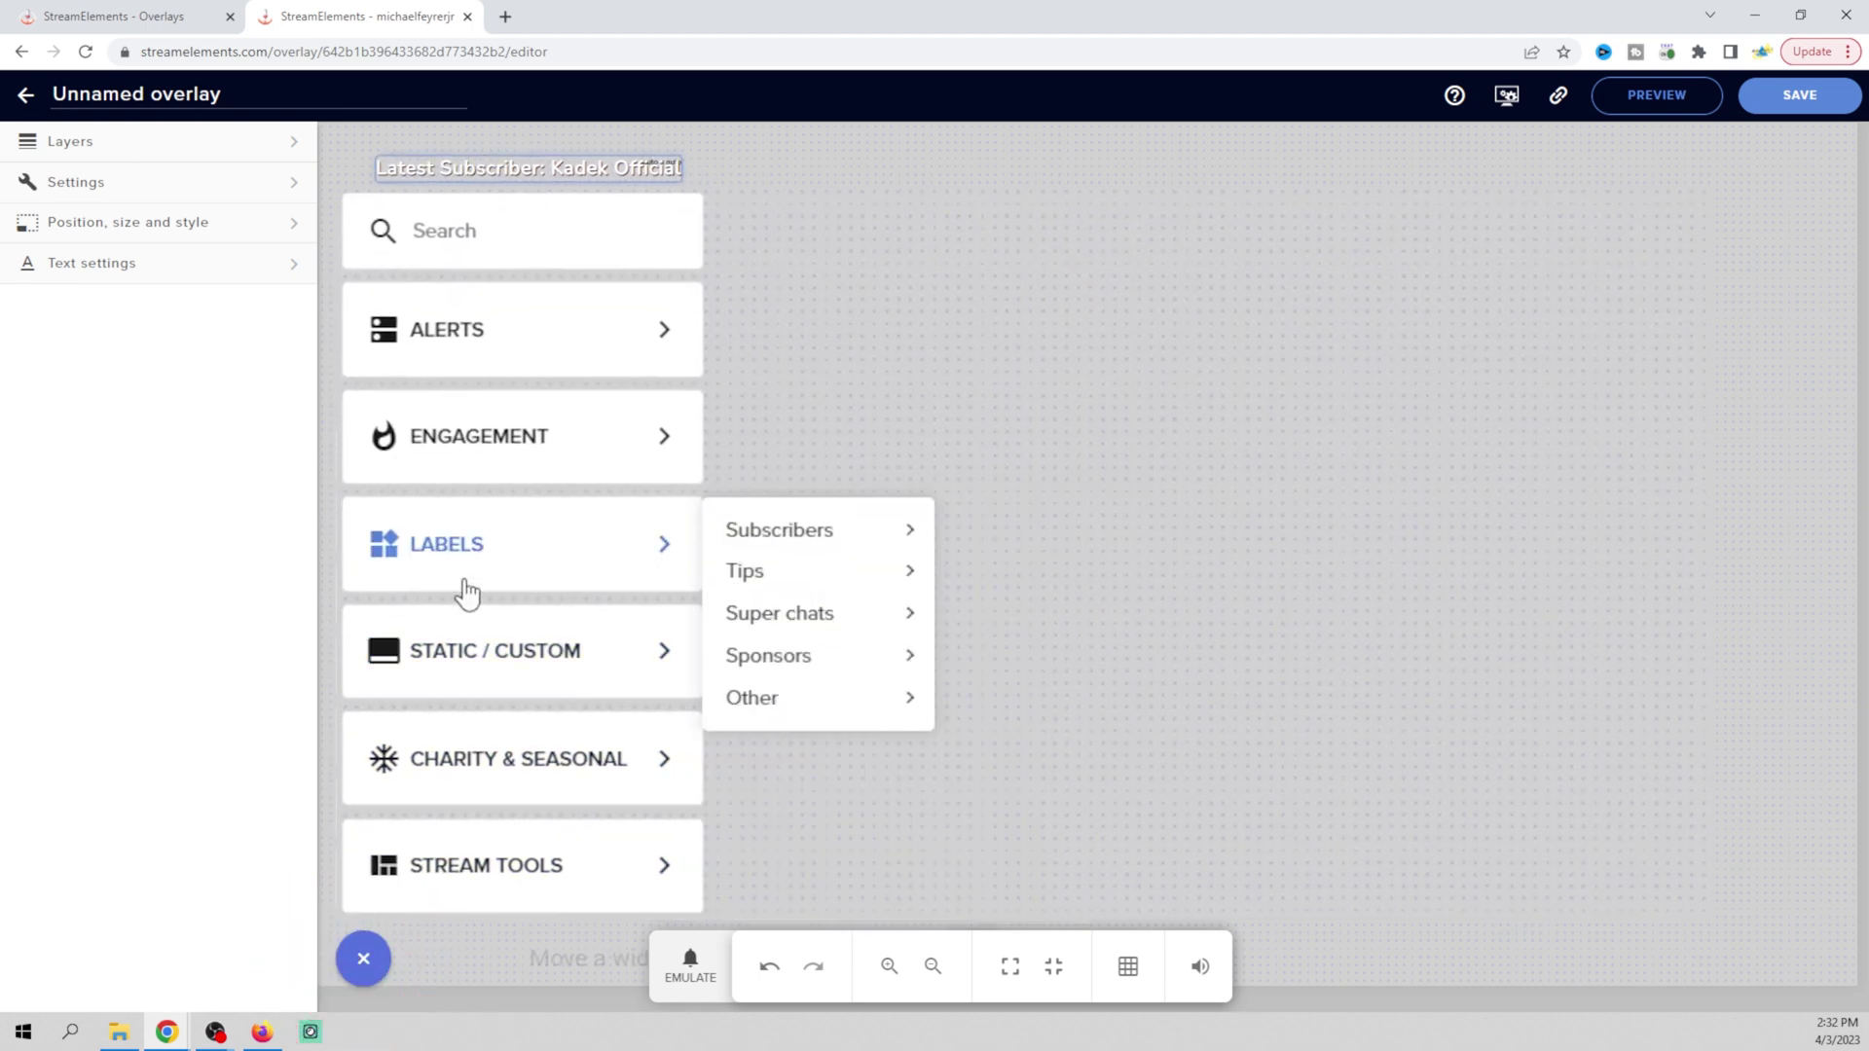
# Add a Latest tipper label and place it right of the subscriber label along the top
pyautogui.moveTo(802, 587)
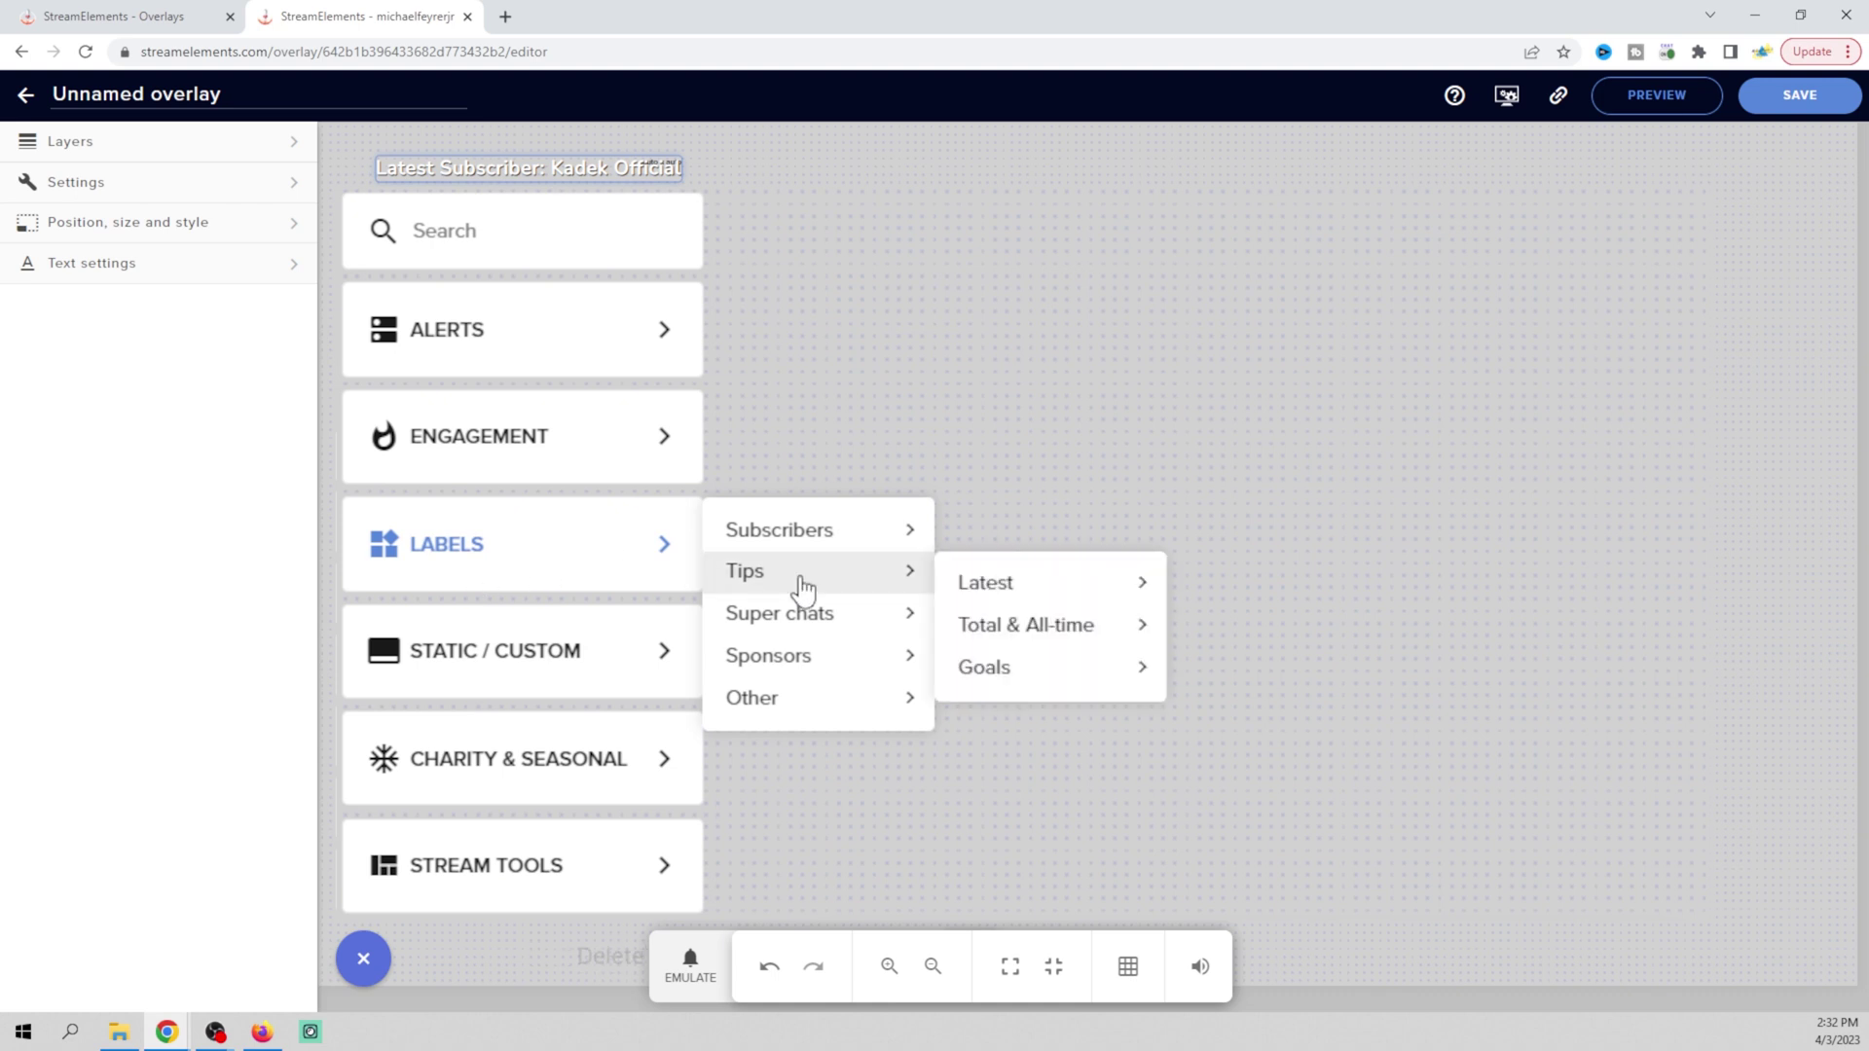
pyautogui.moveTo(972, 588)
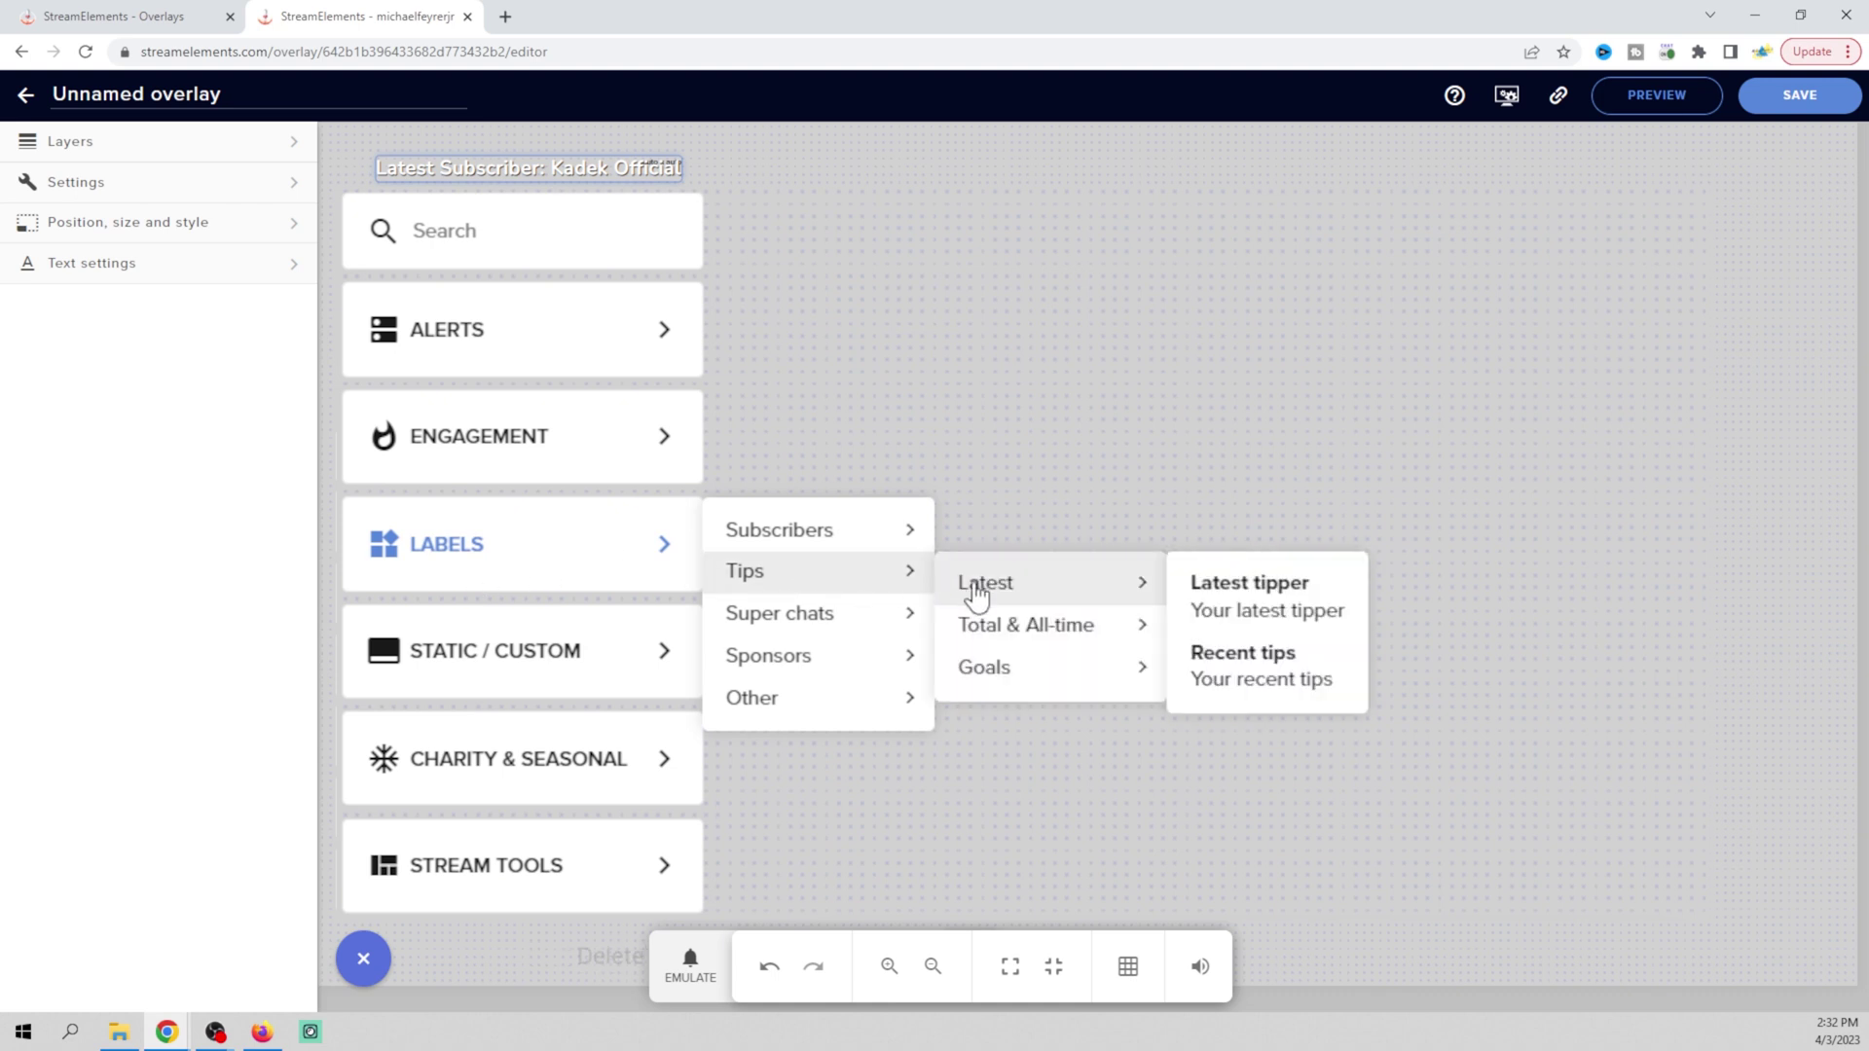
pyautogui.click(1258, 596)
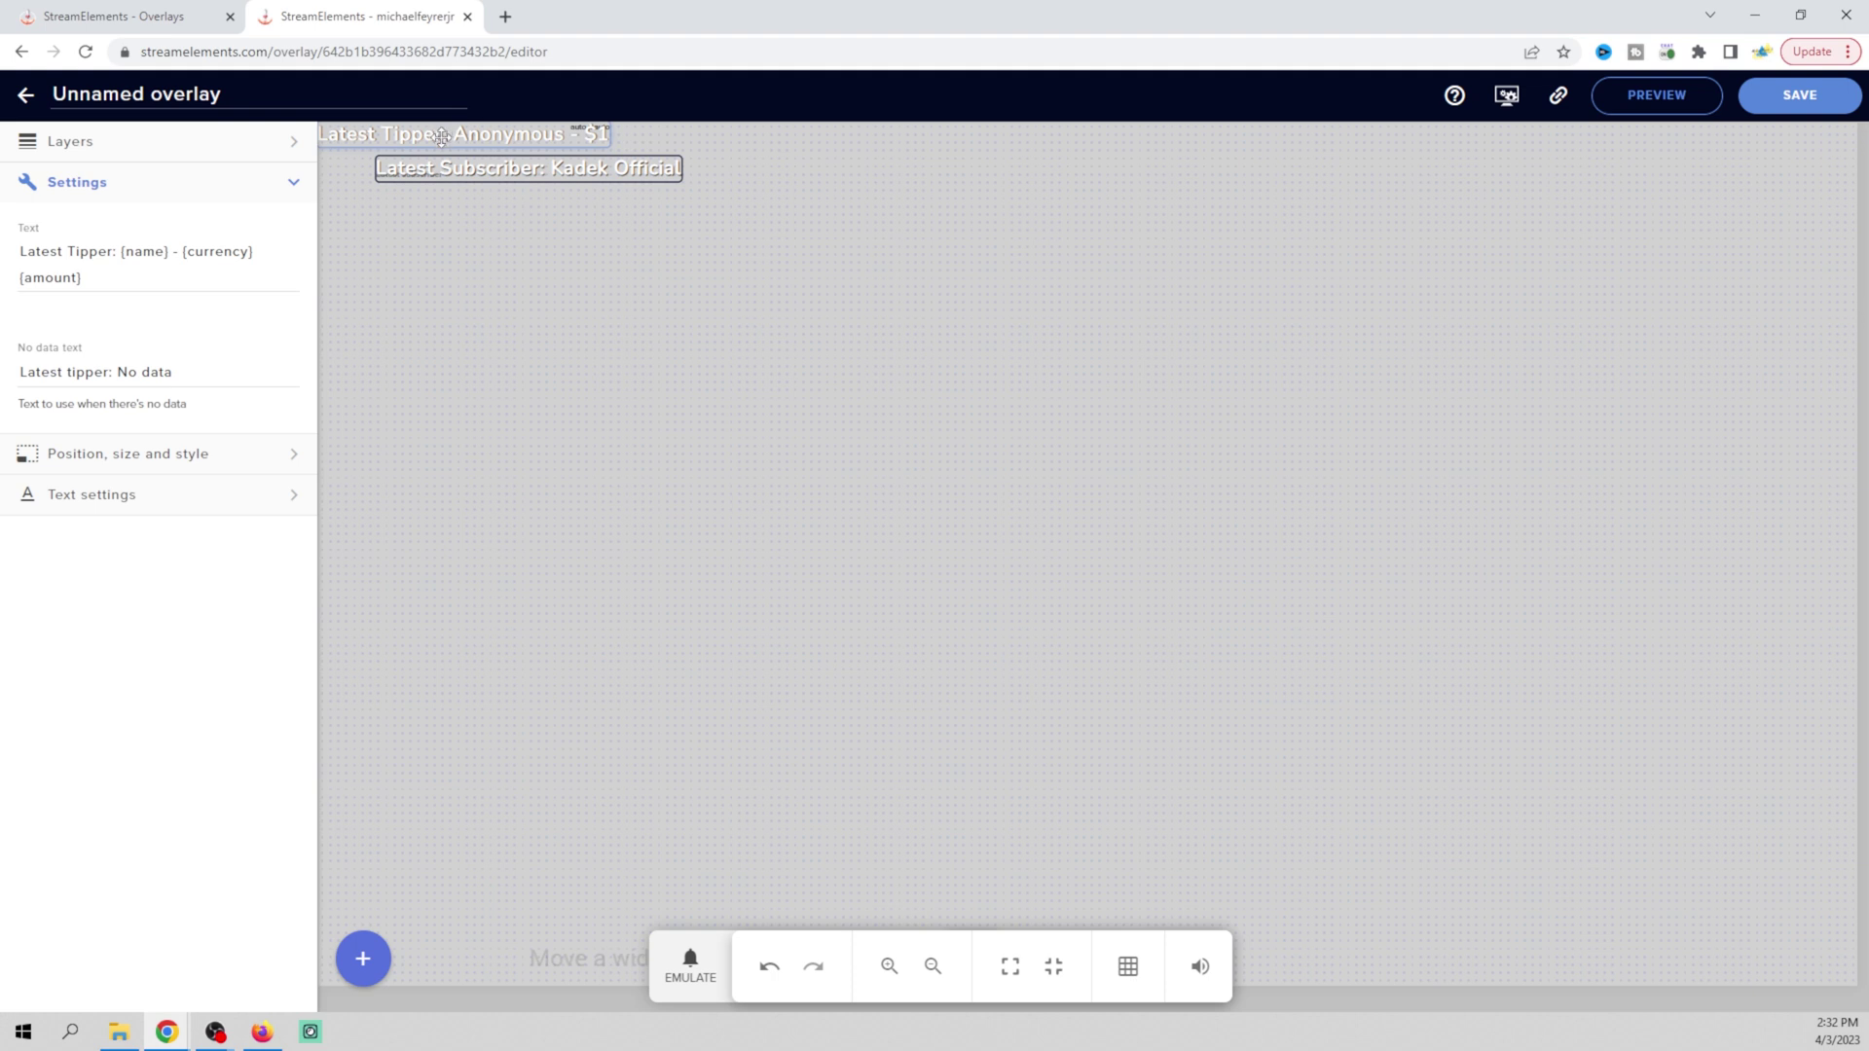
pyautogui.moveTo(441, 136); pyautogui.dragTo(940, 172)
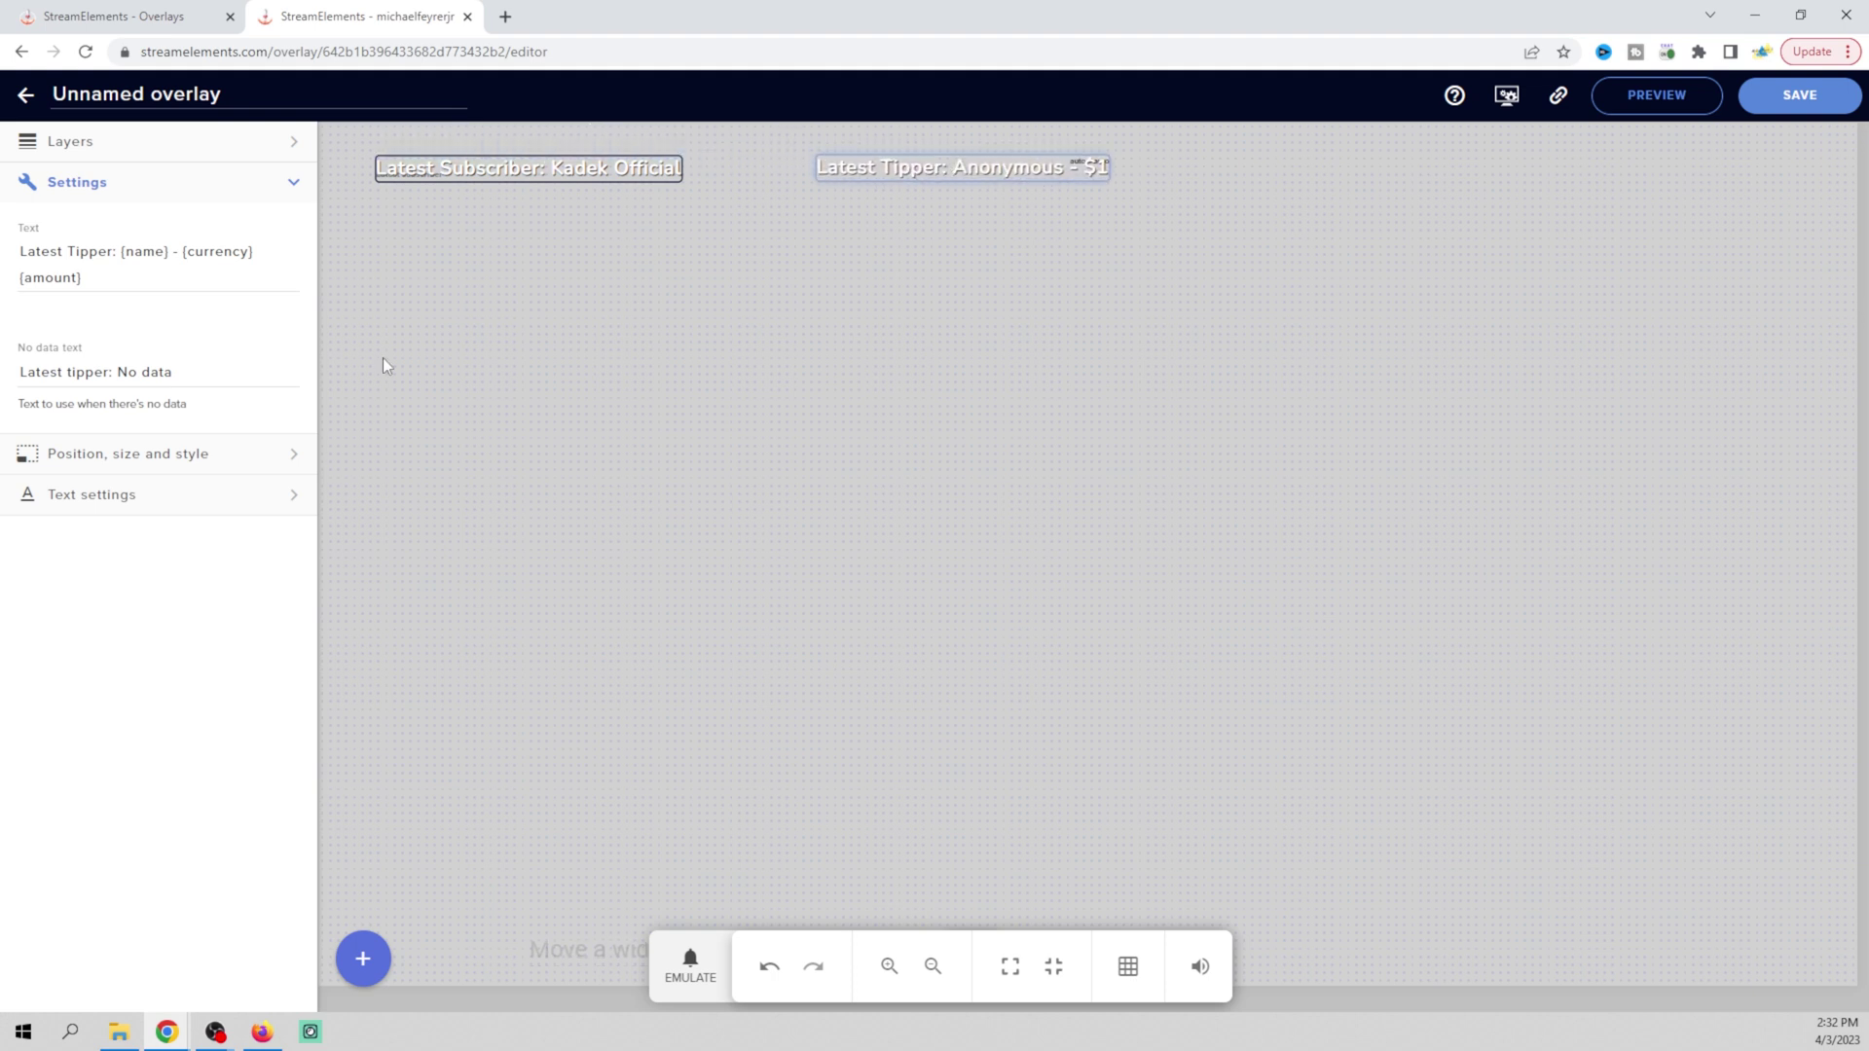
pyautogui.click(301, 500)
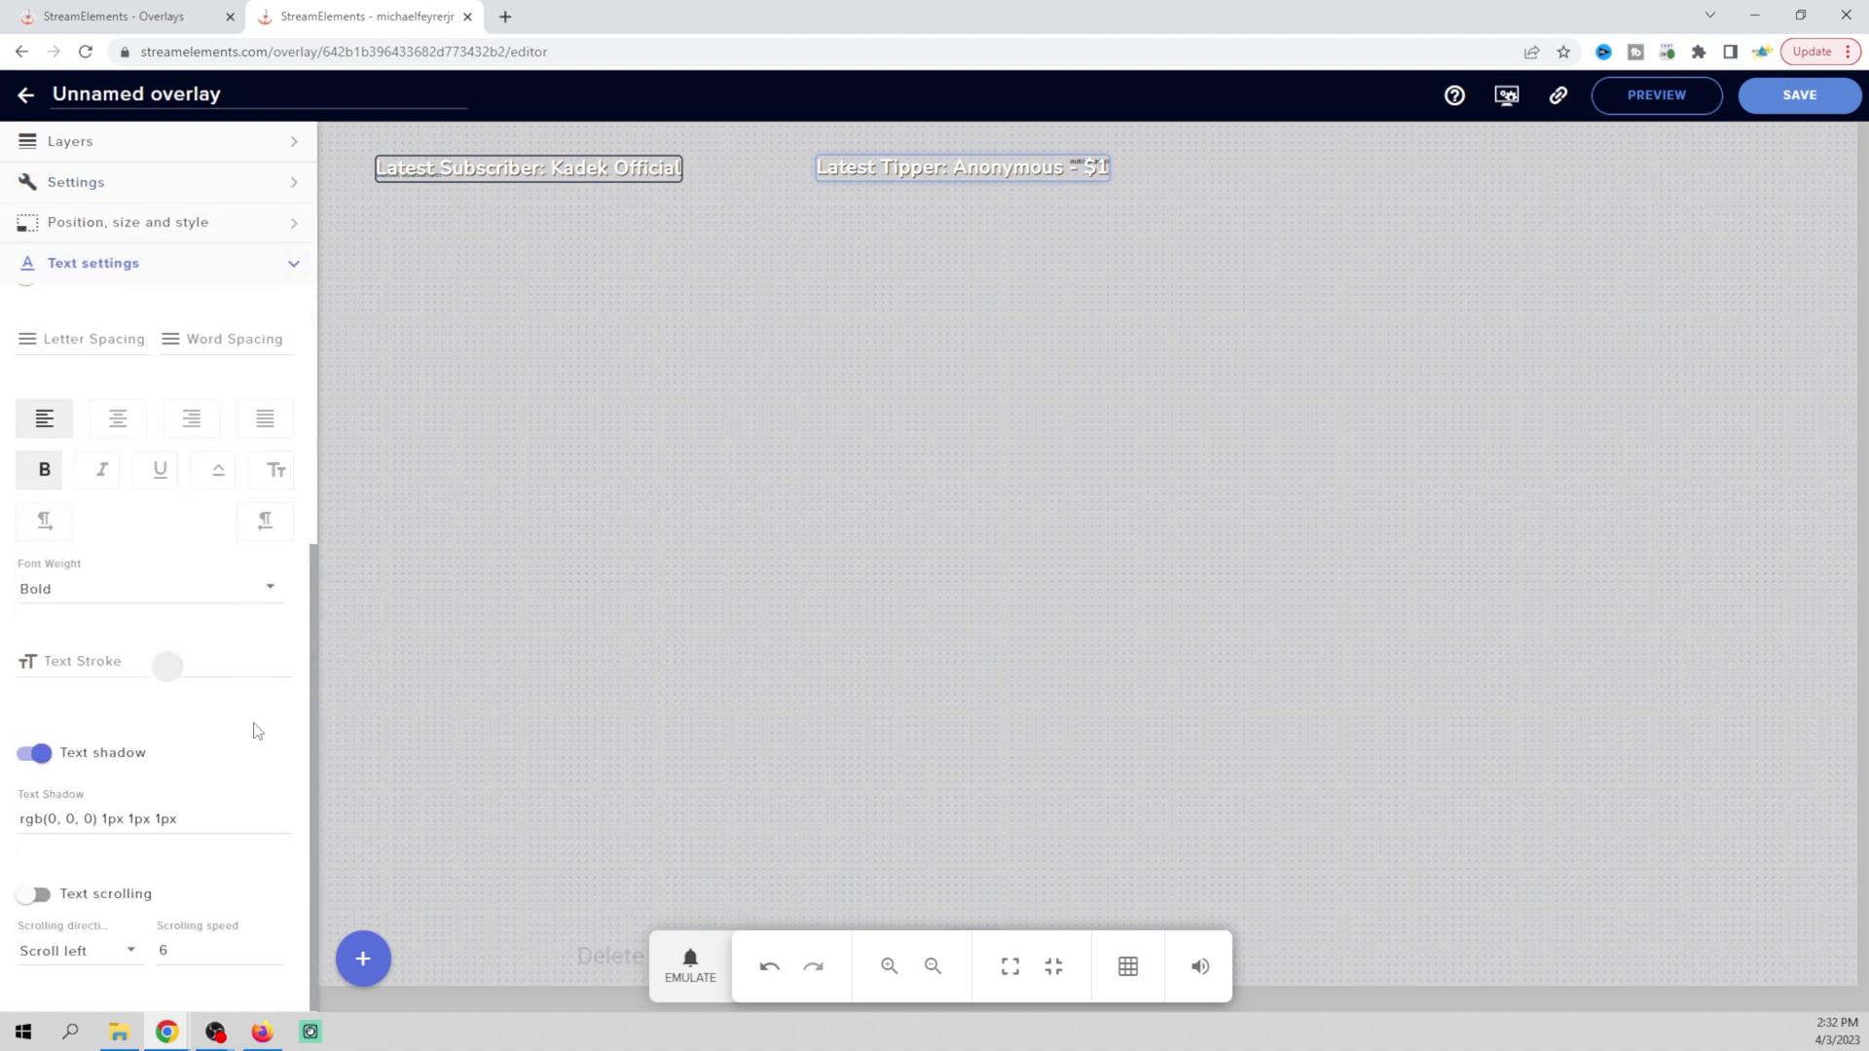
# Set the tipper label's Text Stroke colour to pure black, rgb(0, 0, 0)
pyautogui.scroll(1, 256, 730)
pyautogui.scroll(-1, 256, 730)
pyautogui.click(167, 666)
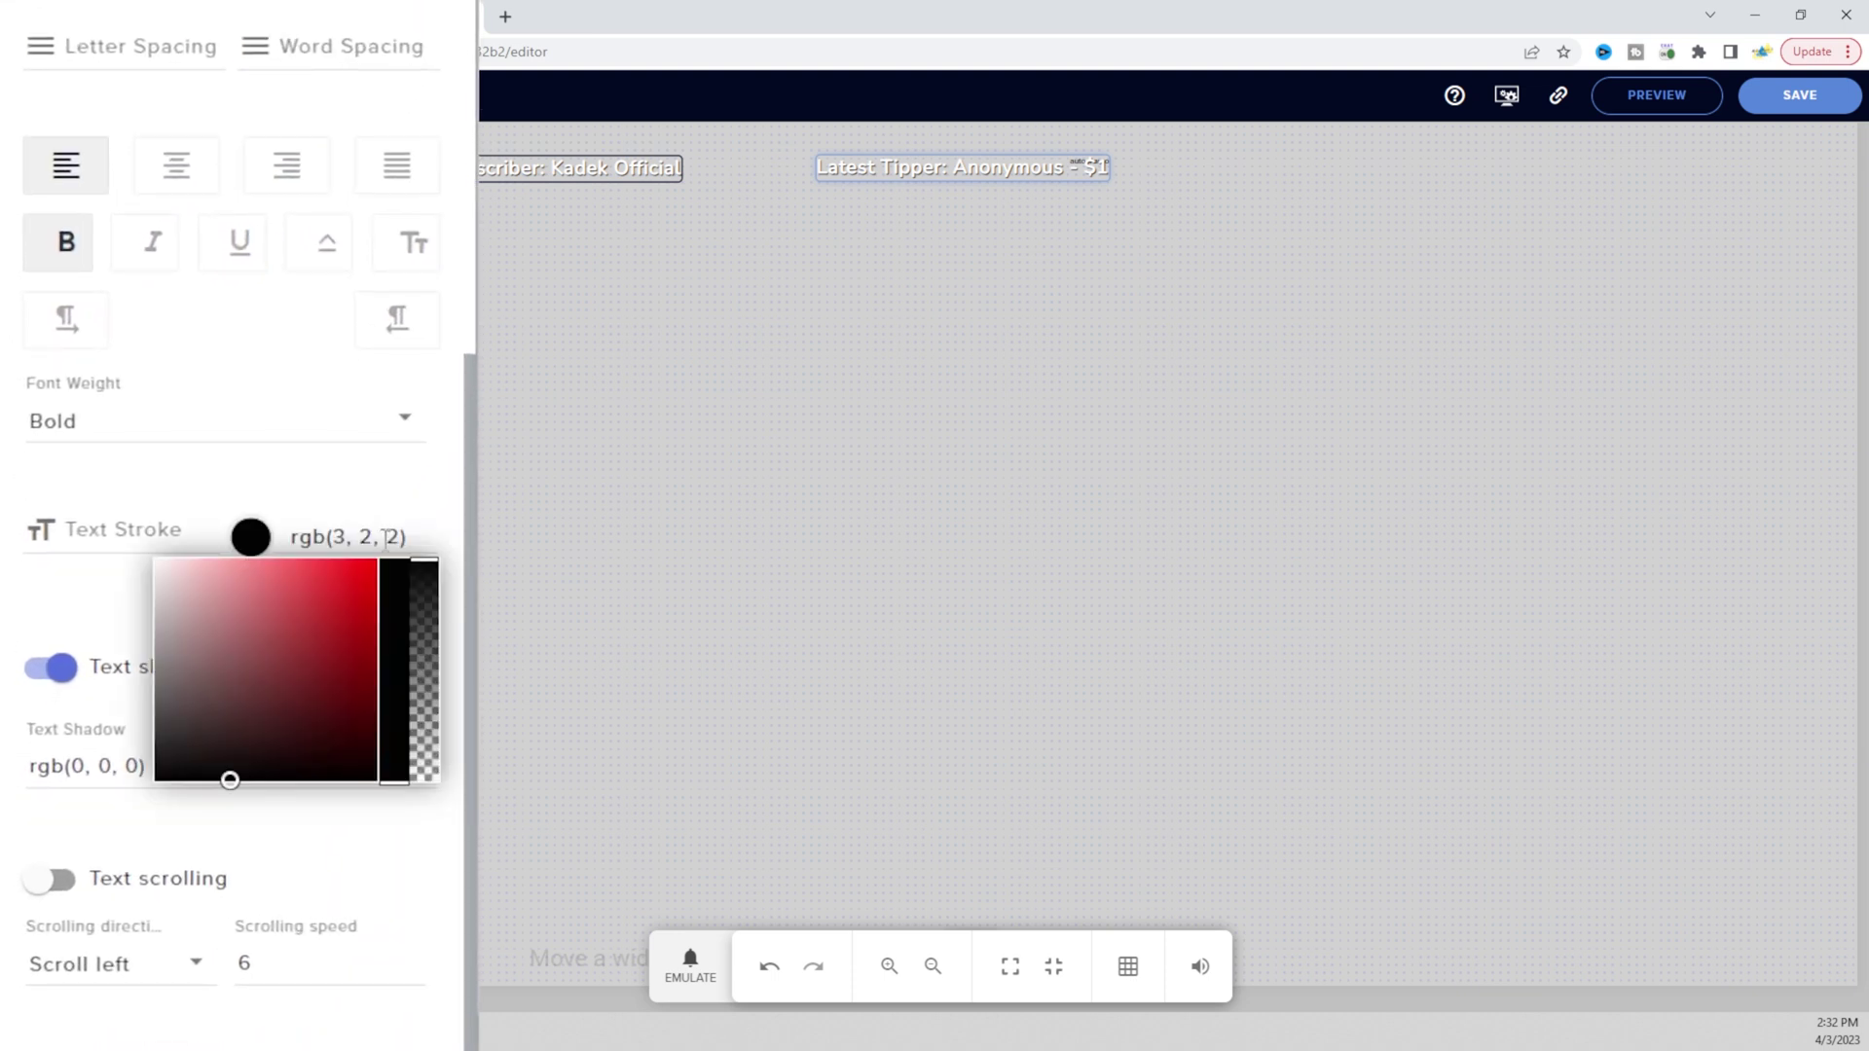
pyautogui.moveTo(289, 657)
pyautogui.mouseDown()
pyautogui.moveTo(233, 764)
pyautogui.moveTo(250, 835)
pyautogui.moveTo(268, 784)
pyautogui.mouseUp()
pyautogui.click(400, 779)
pyautogui.click(255, 545)
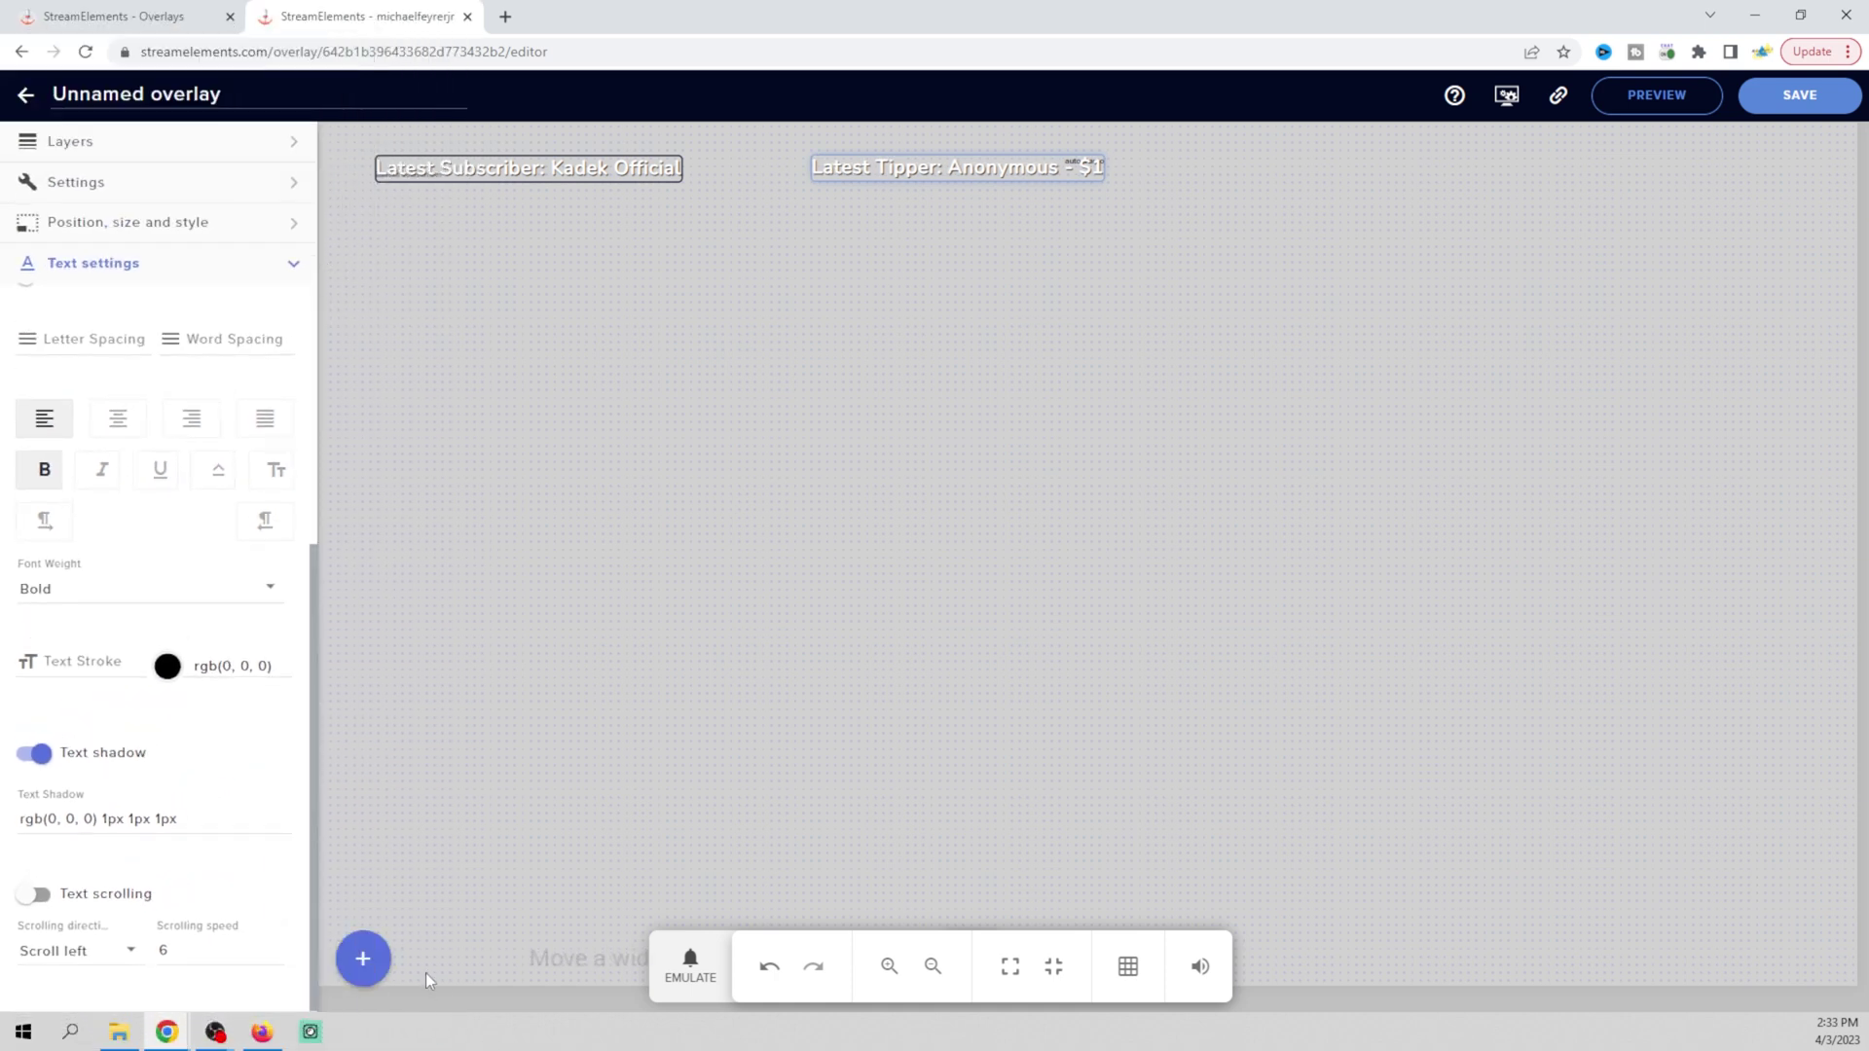
# Add a Latest super chat label from Labels > Super chats > Latest
pyautogui.click(360, 959)
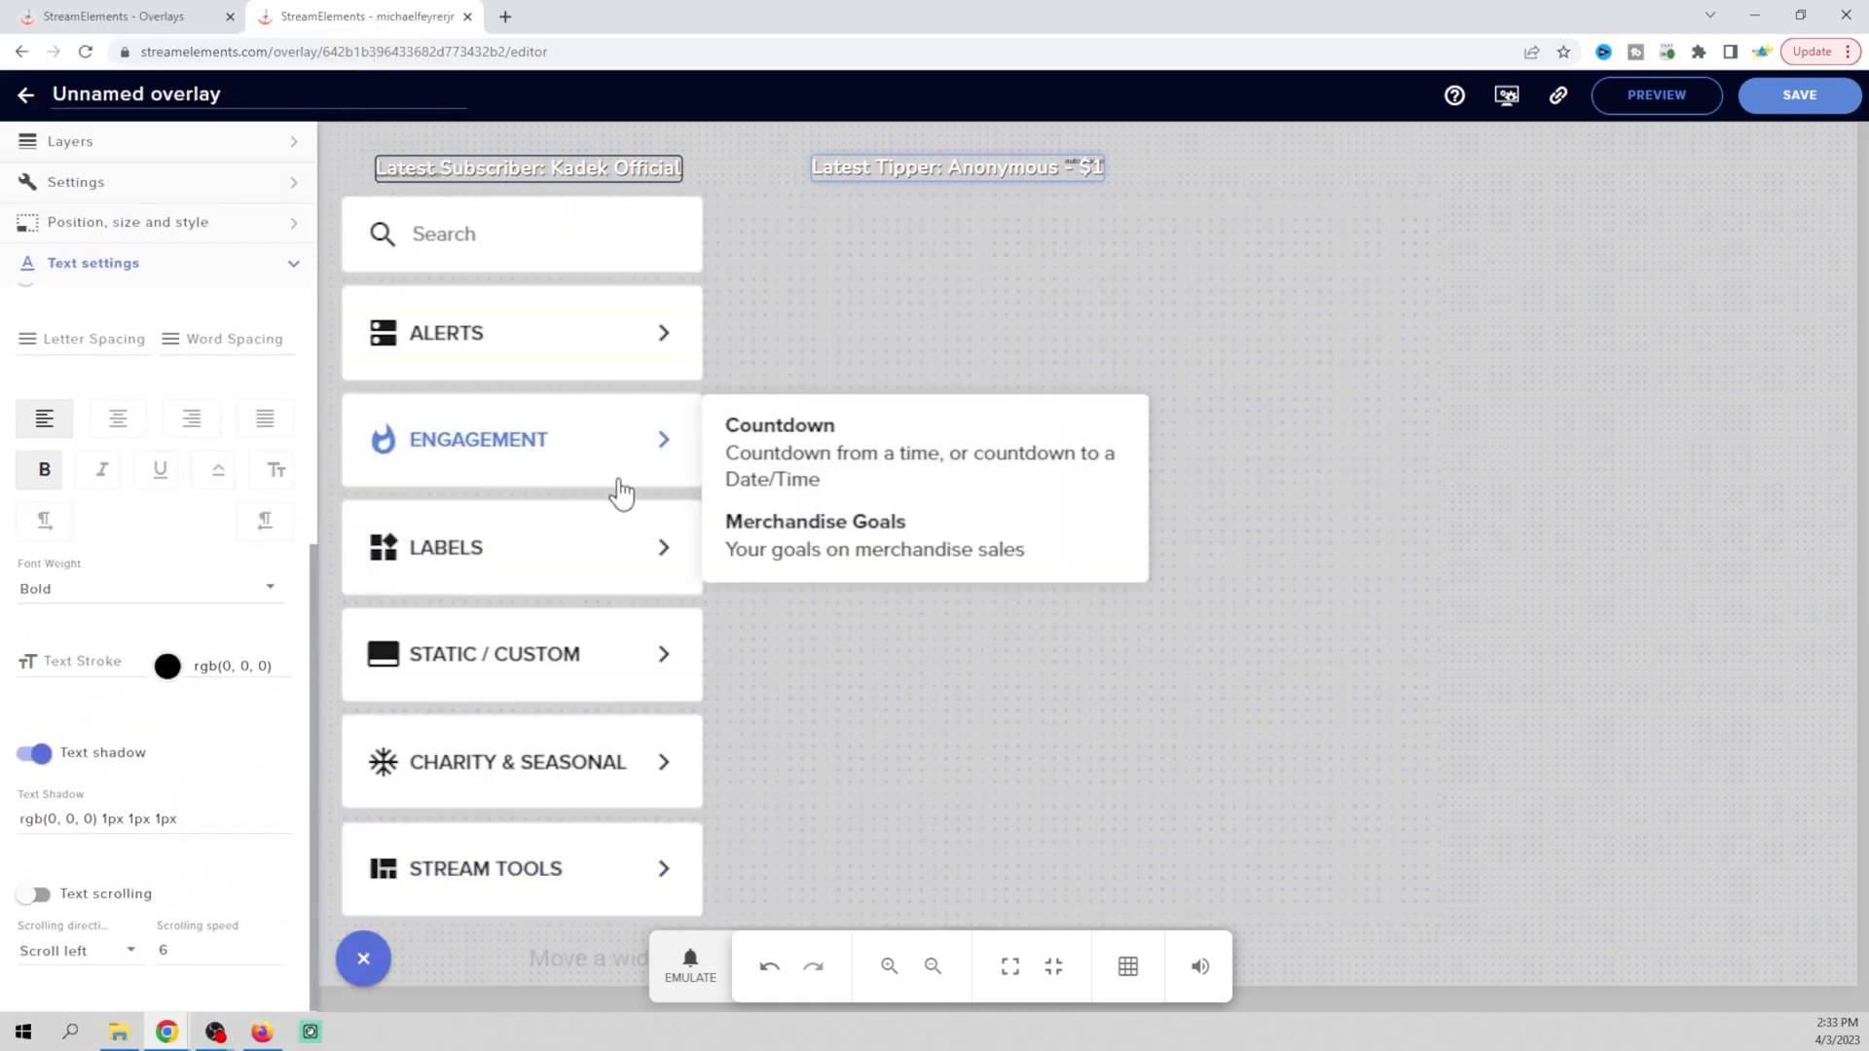
pyautogui.moveTo(555, 550)
pyautogui.moveTo(771, 631)
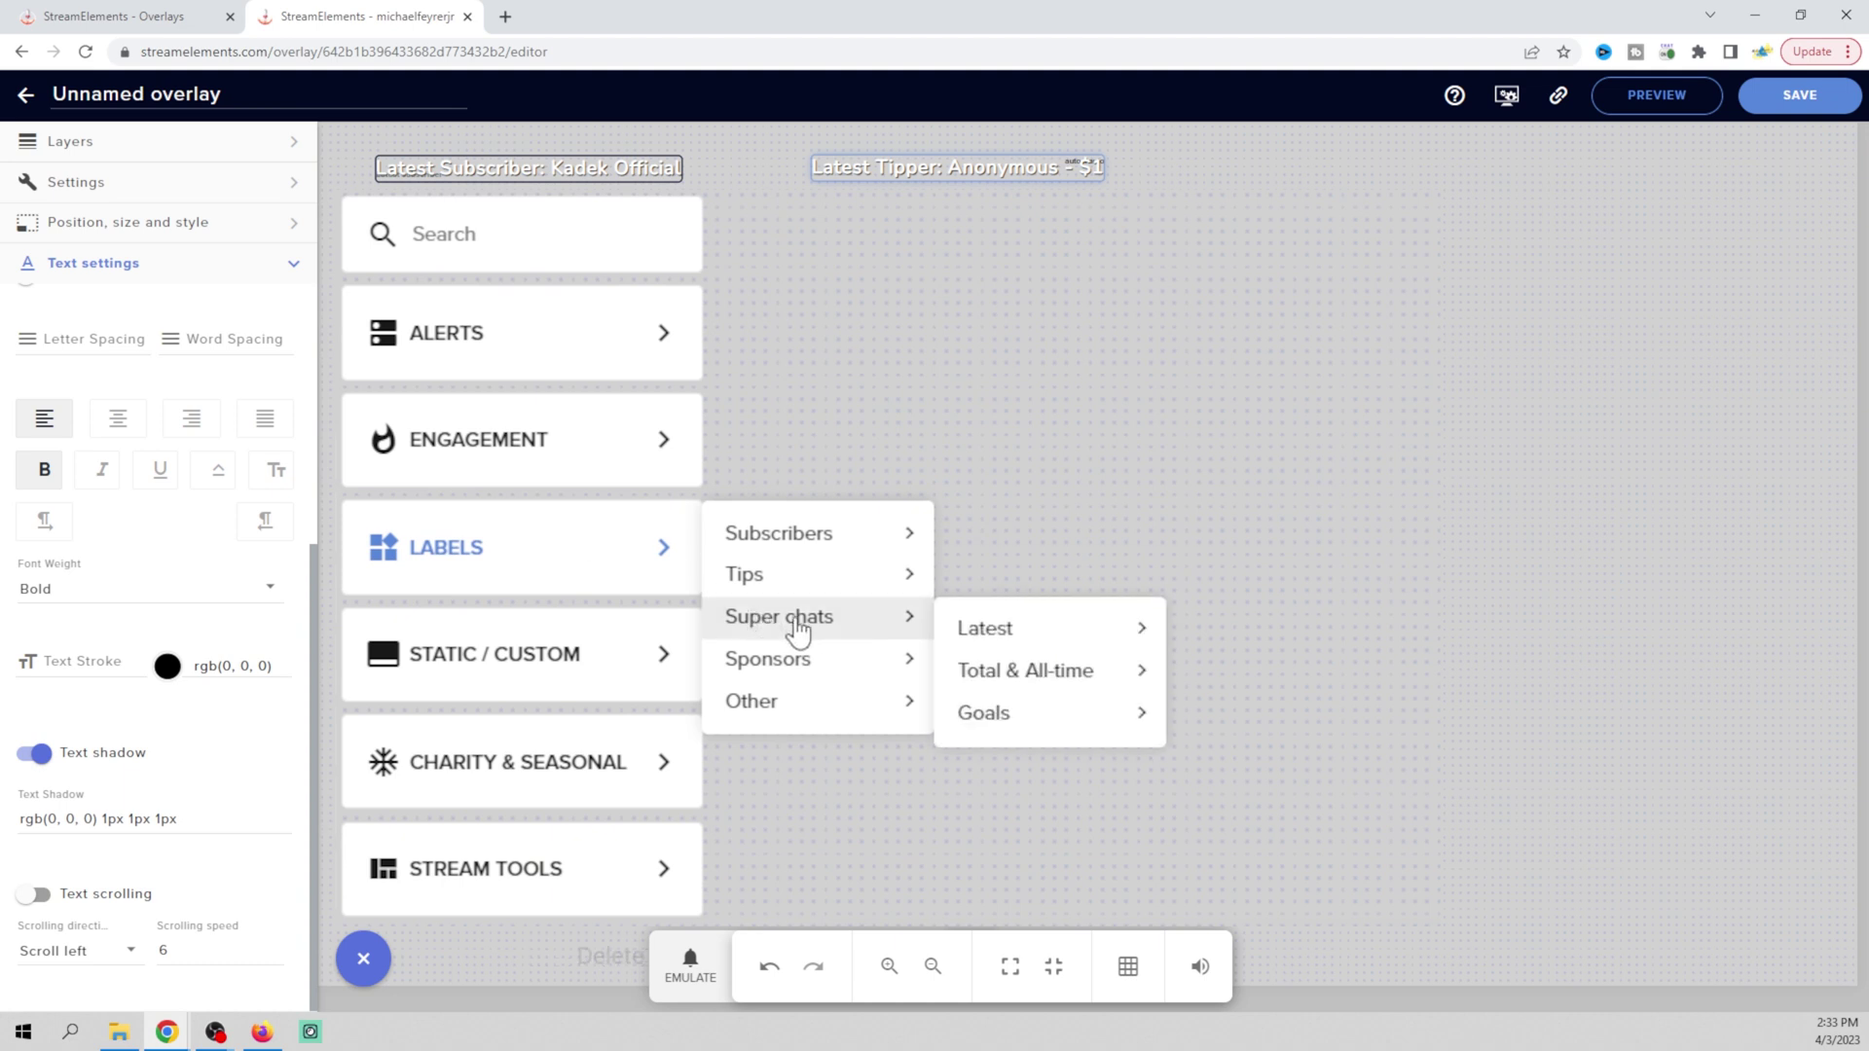
pyautogui.moveTo(1064, 634)
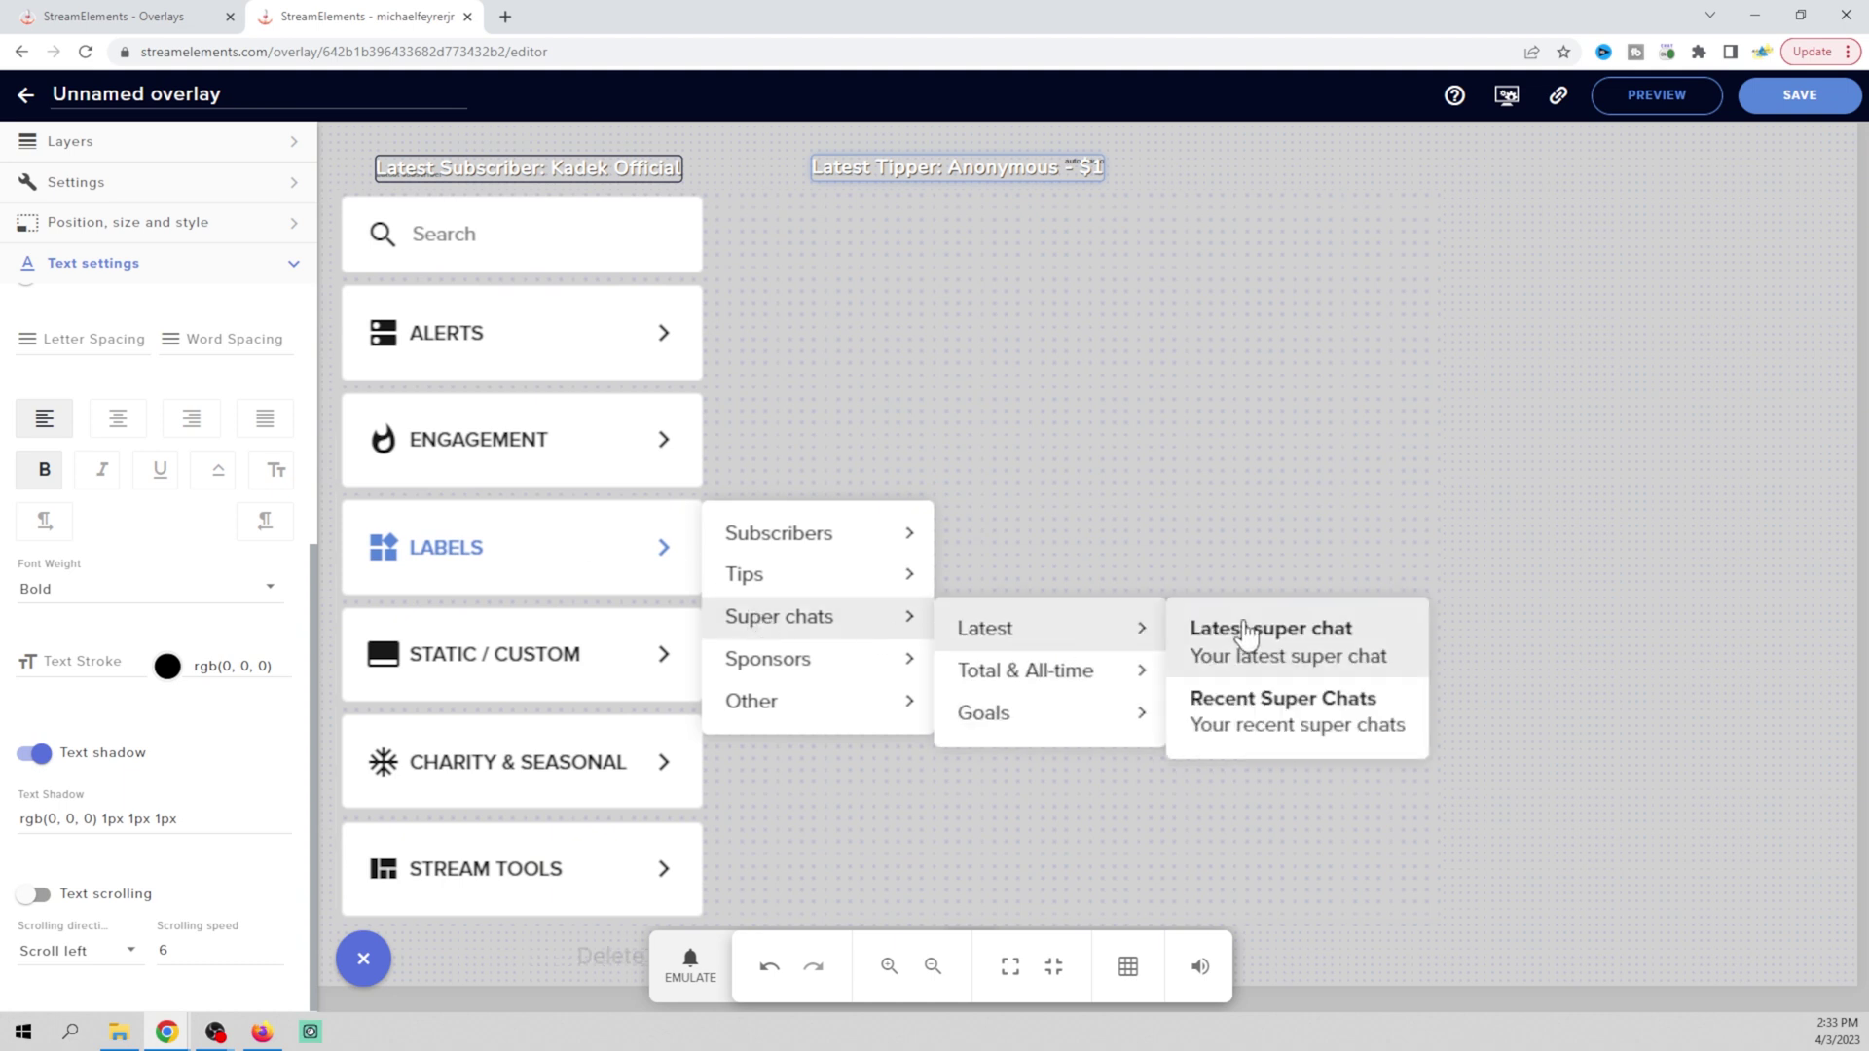
pyautogui.moveTo(820, 672)
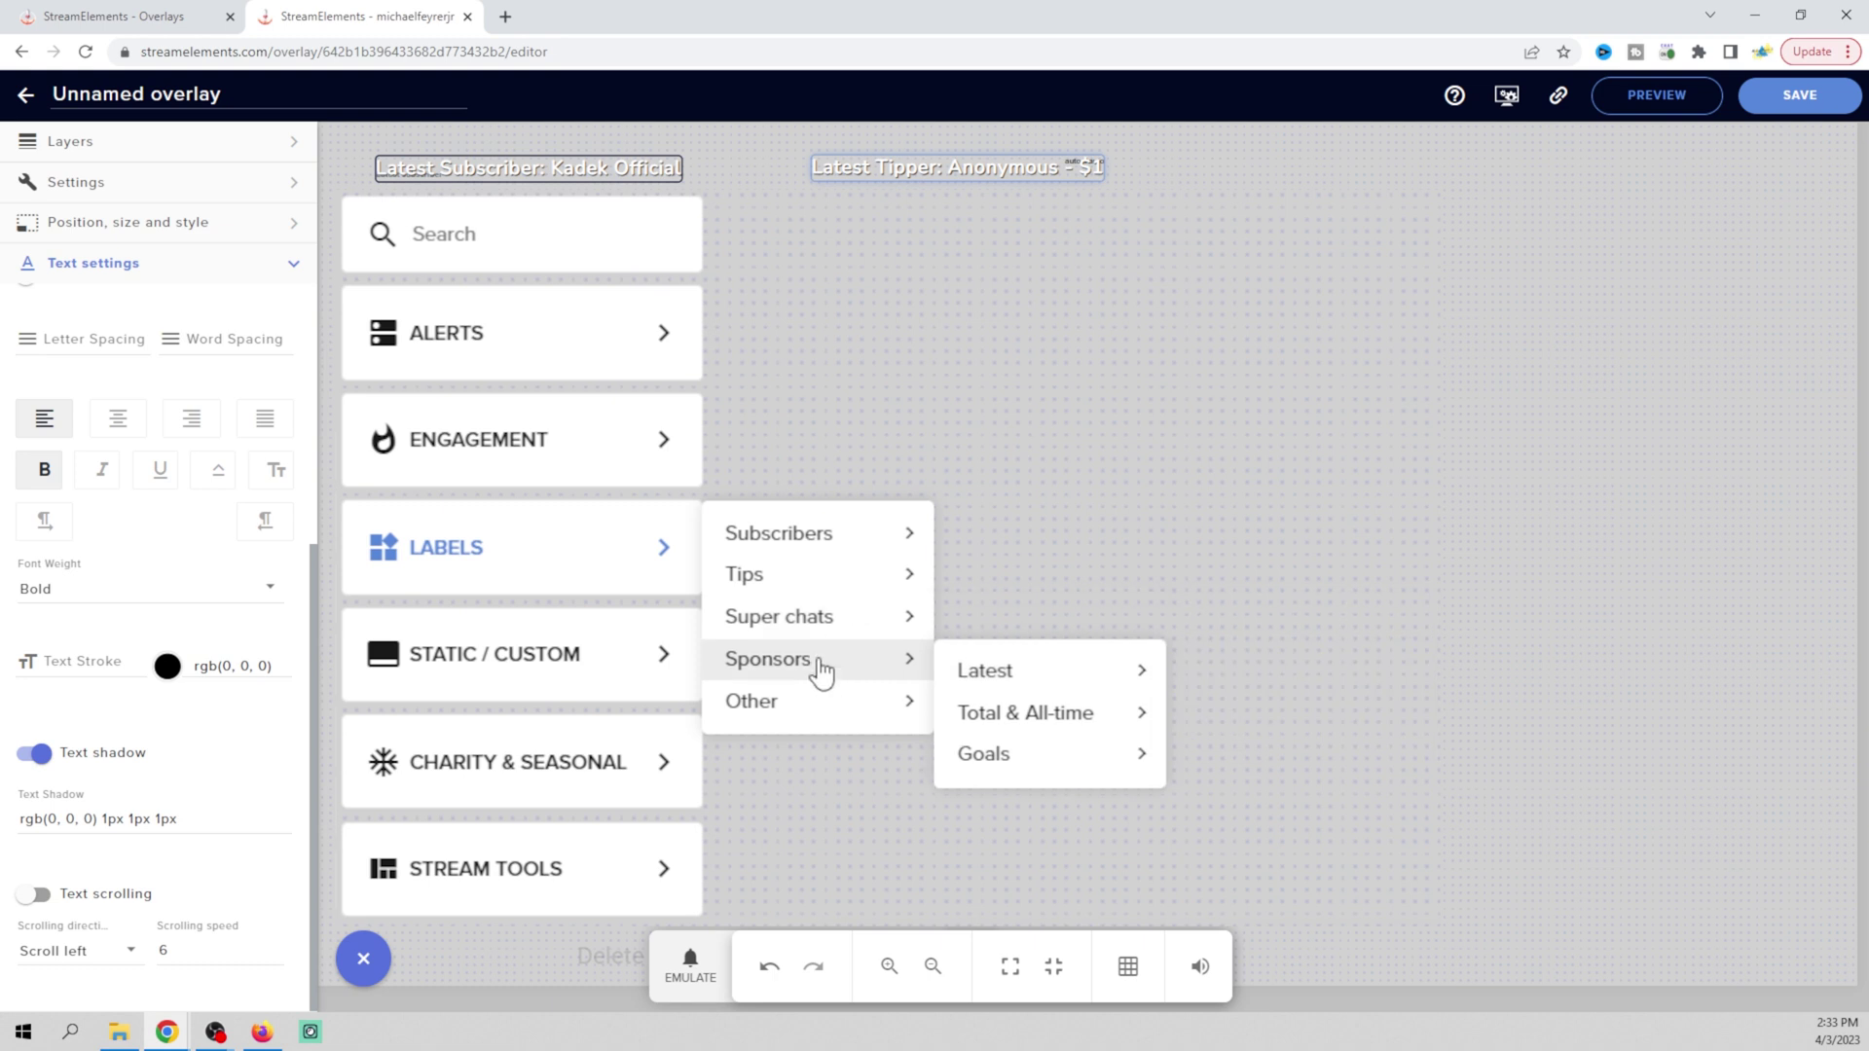
pyautogui.moveTo(809, 719)
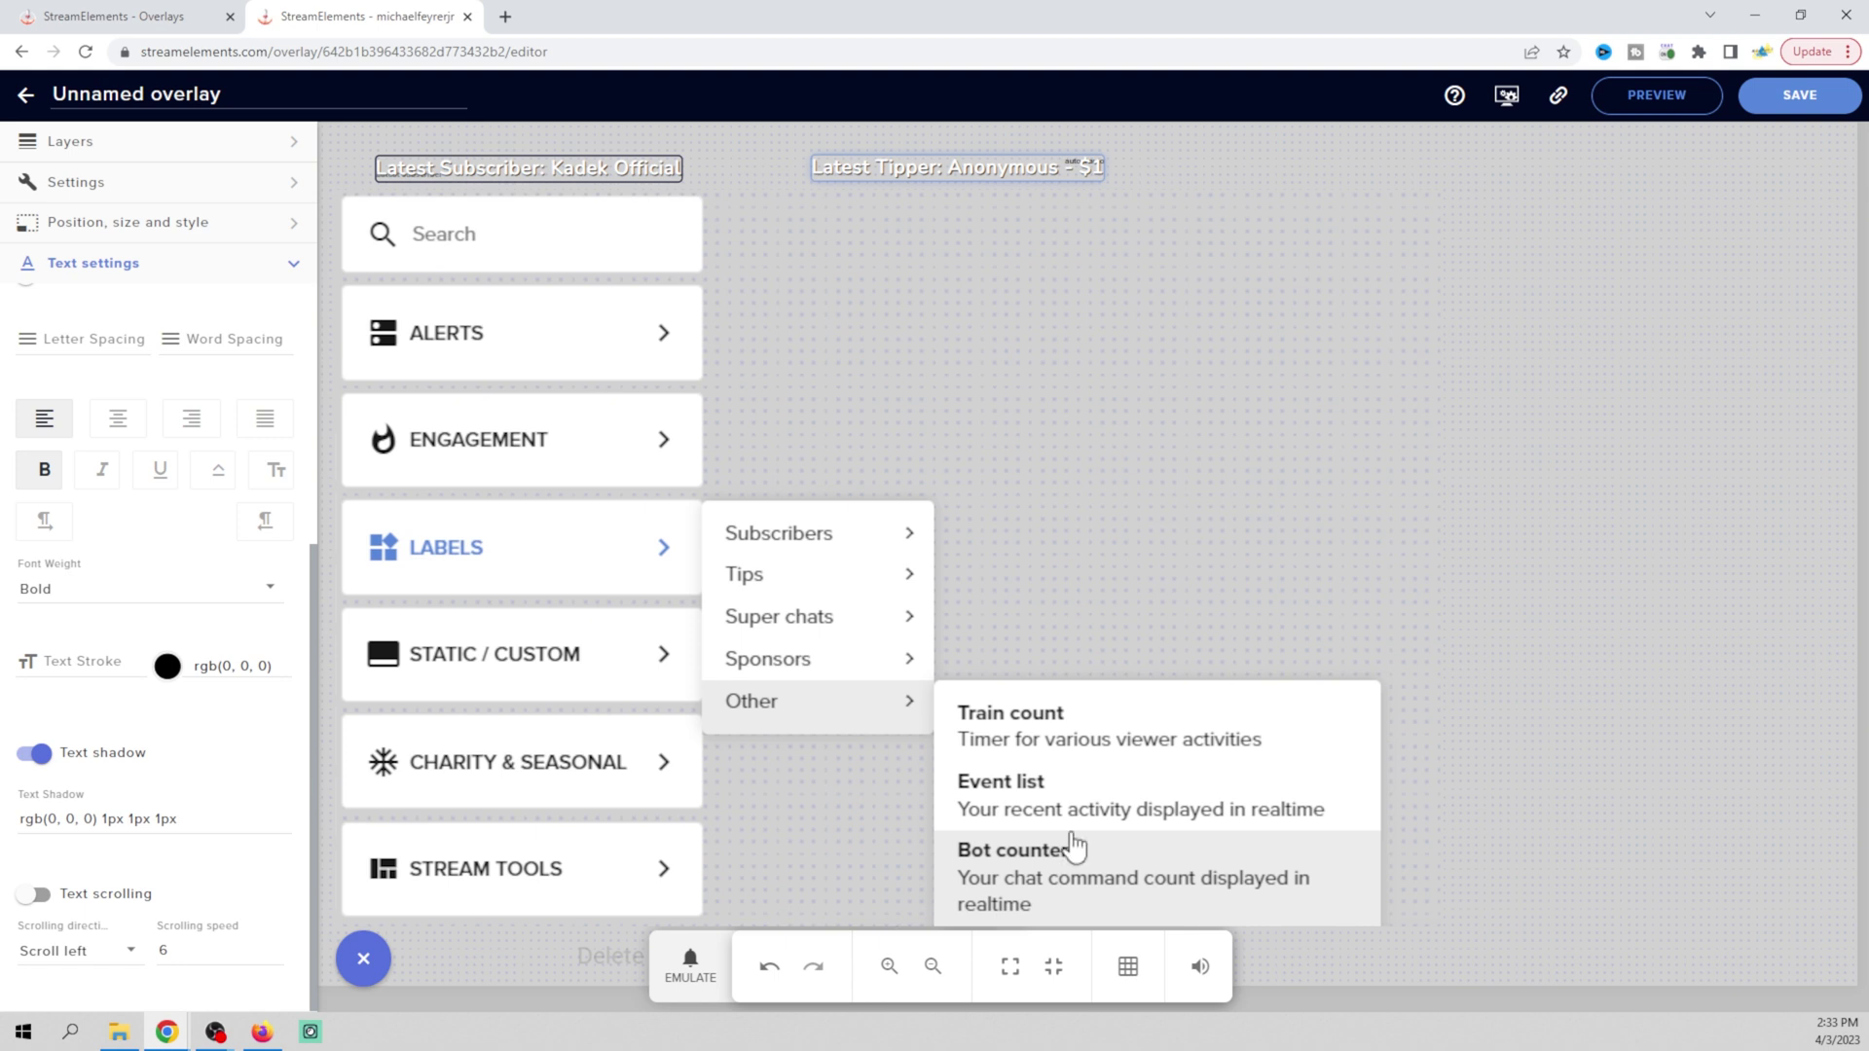
pyautogui.moveTo(597, 585)
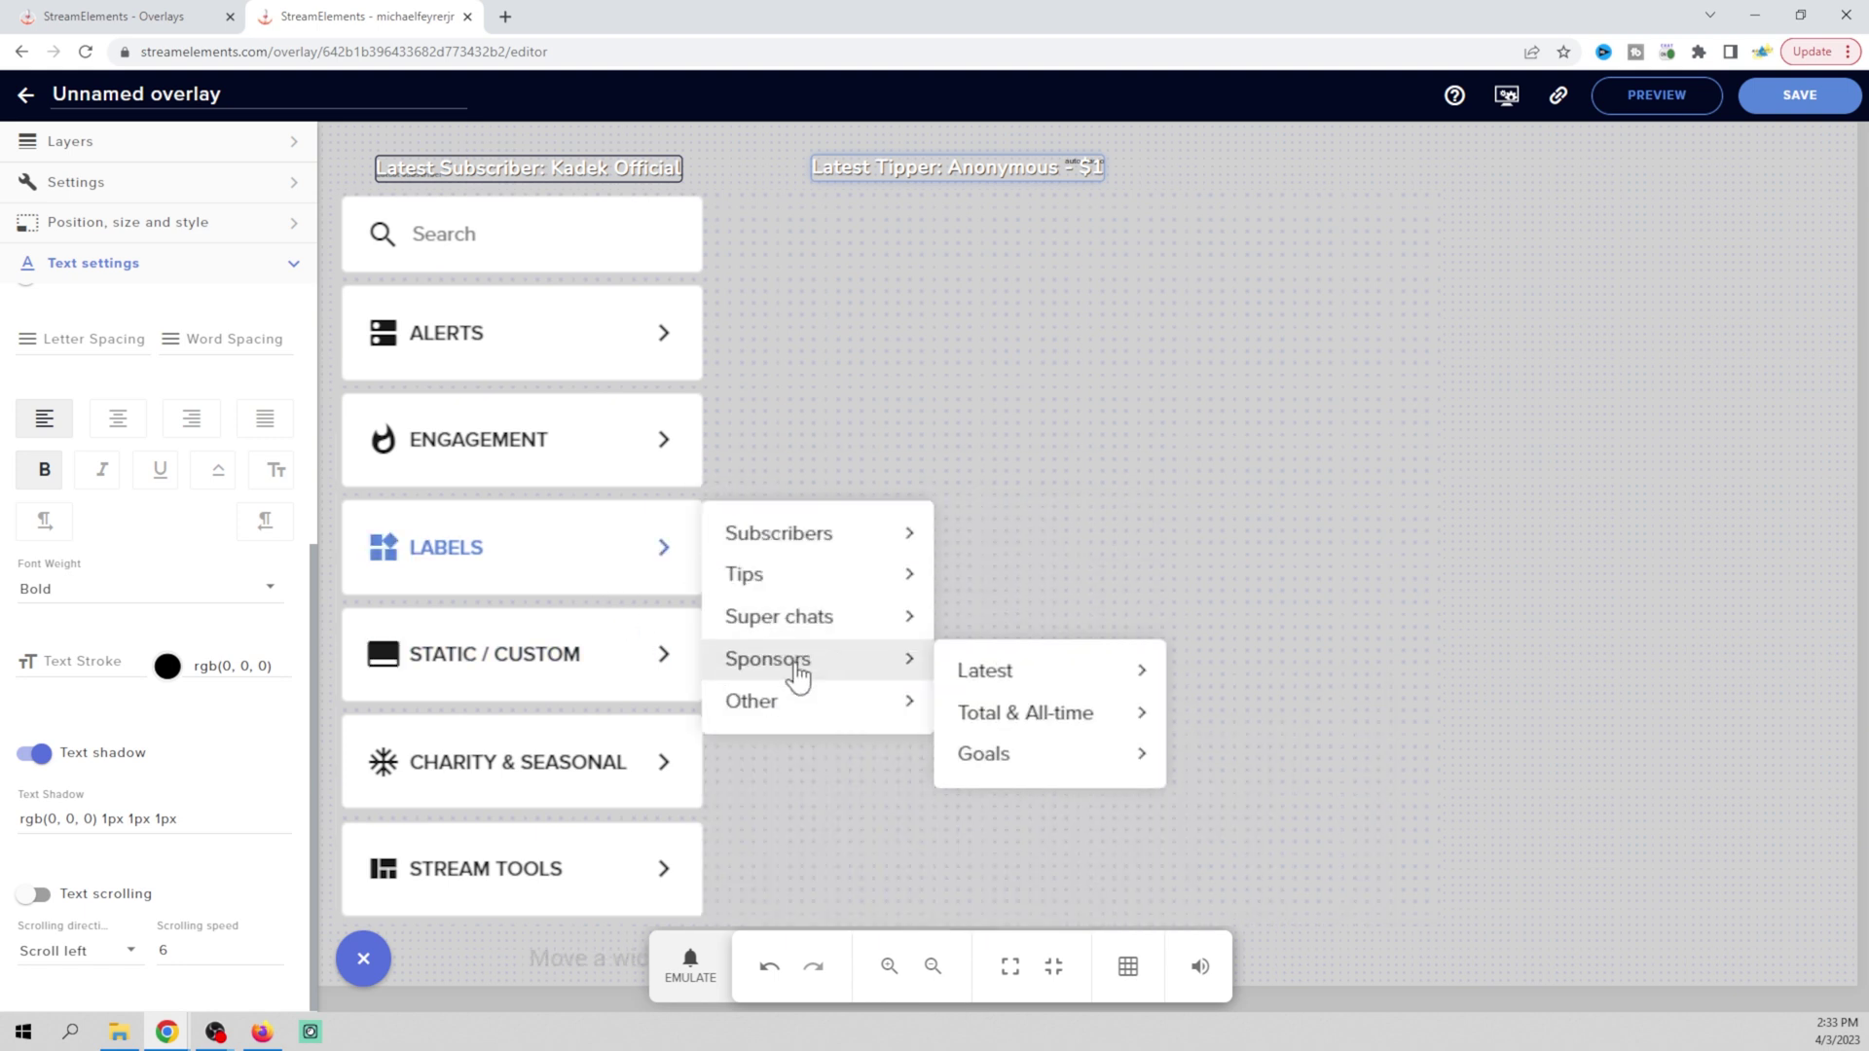
pyautogui.moveTo(1015, 678)
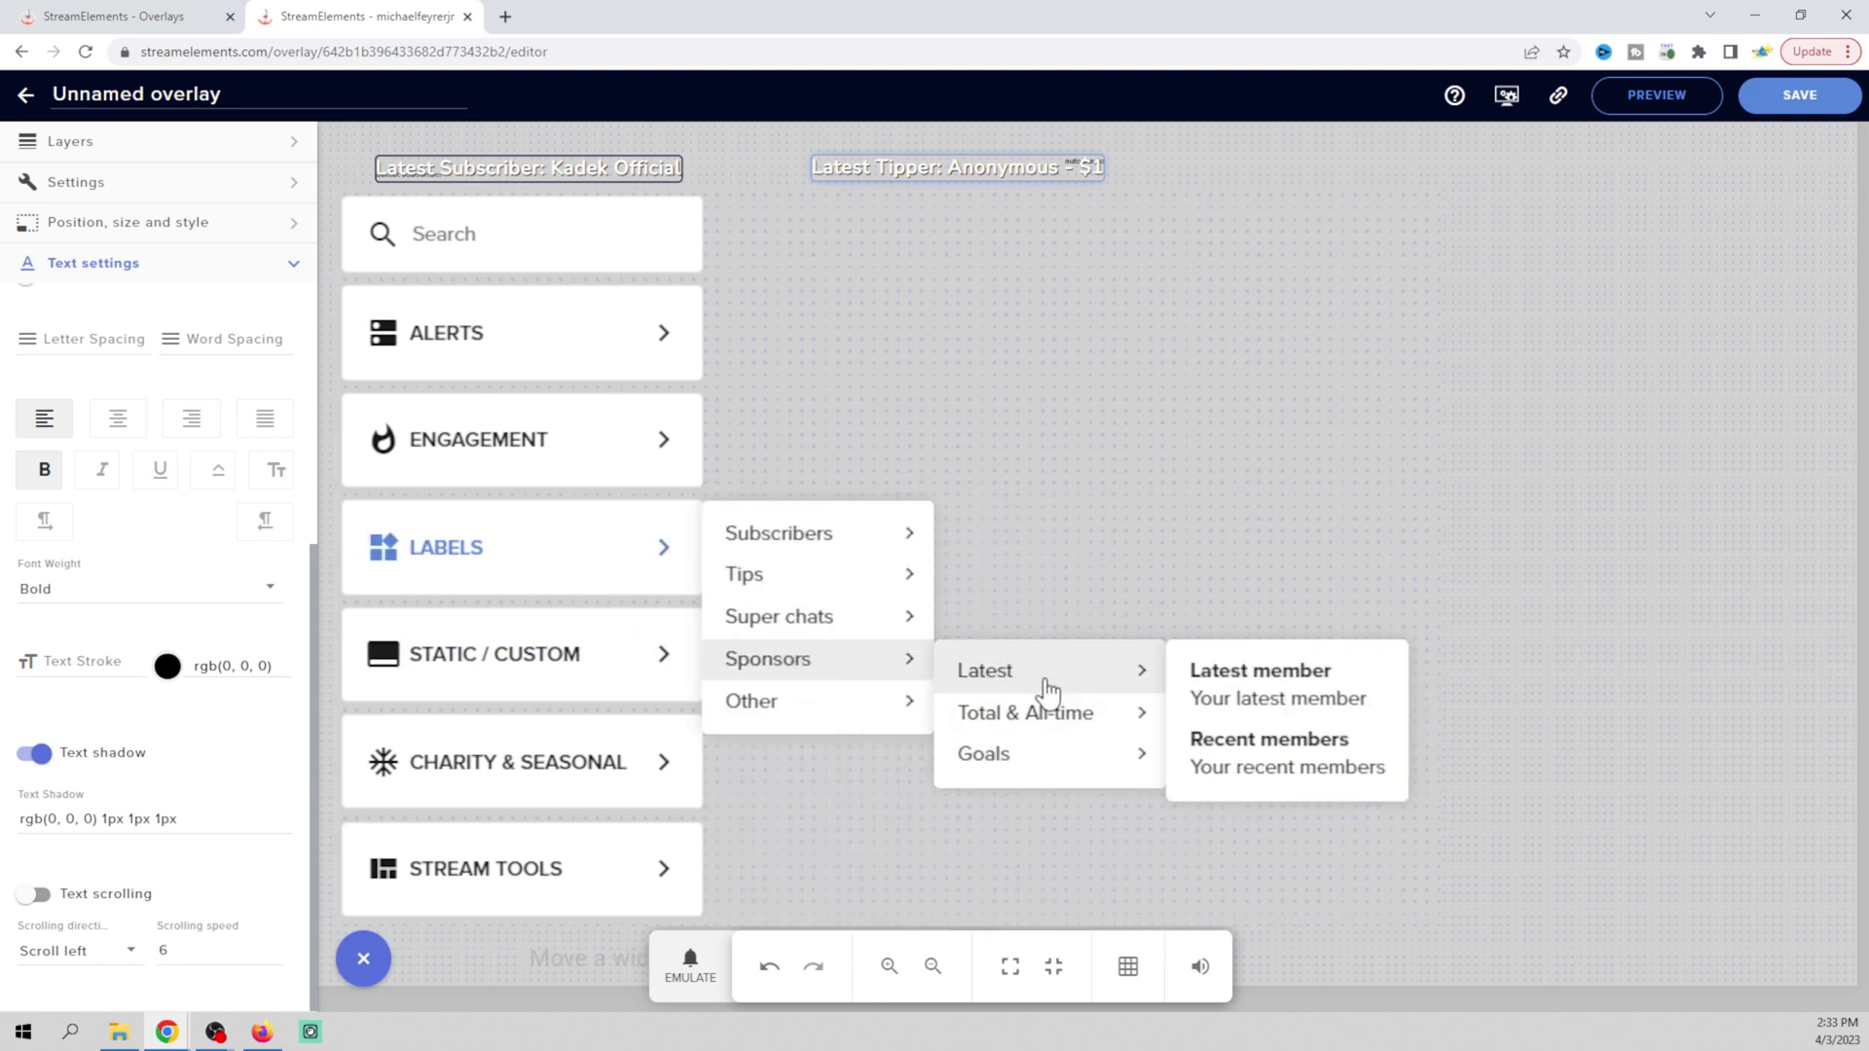
pyautogui.moveTo(1050, 726)
pyautogui.moveTo(1055, 765)
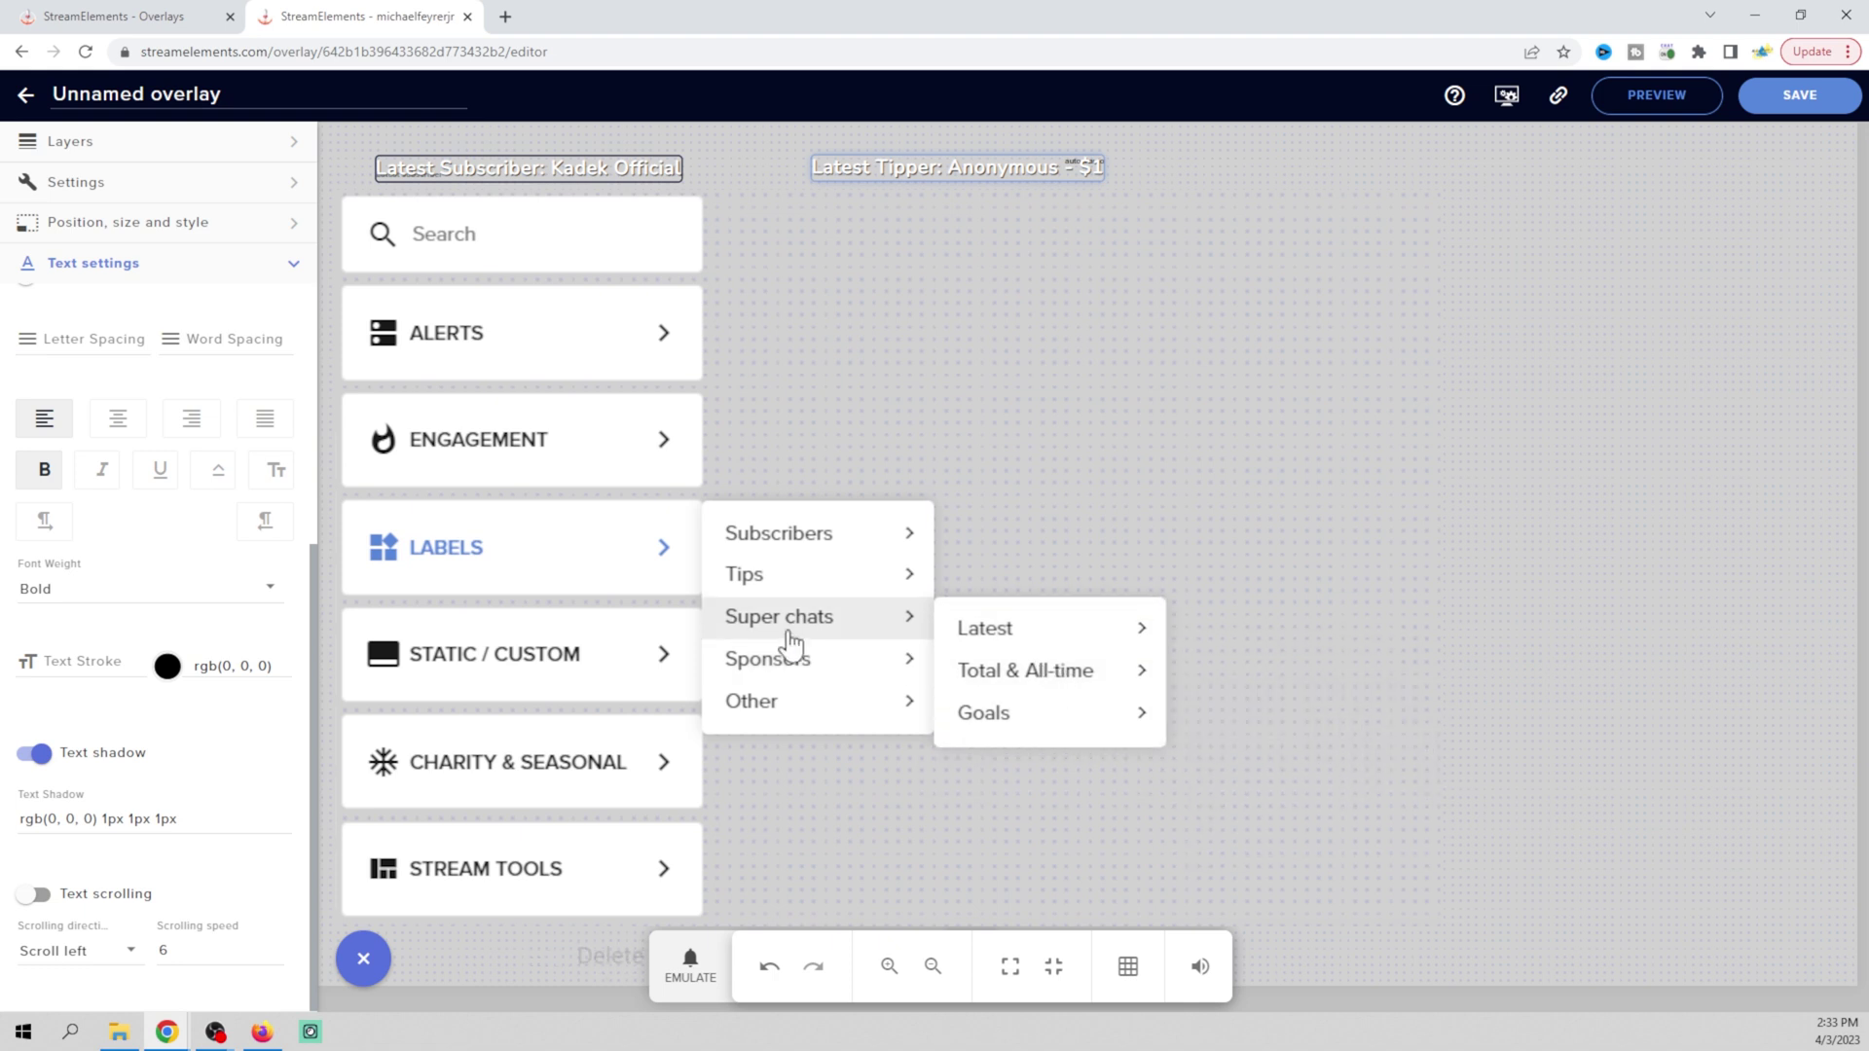
pyautogui.moveTo(1006, 635)
pyautogui.click(1261, 630)
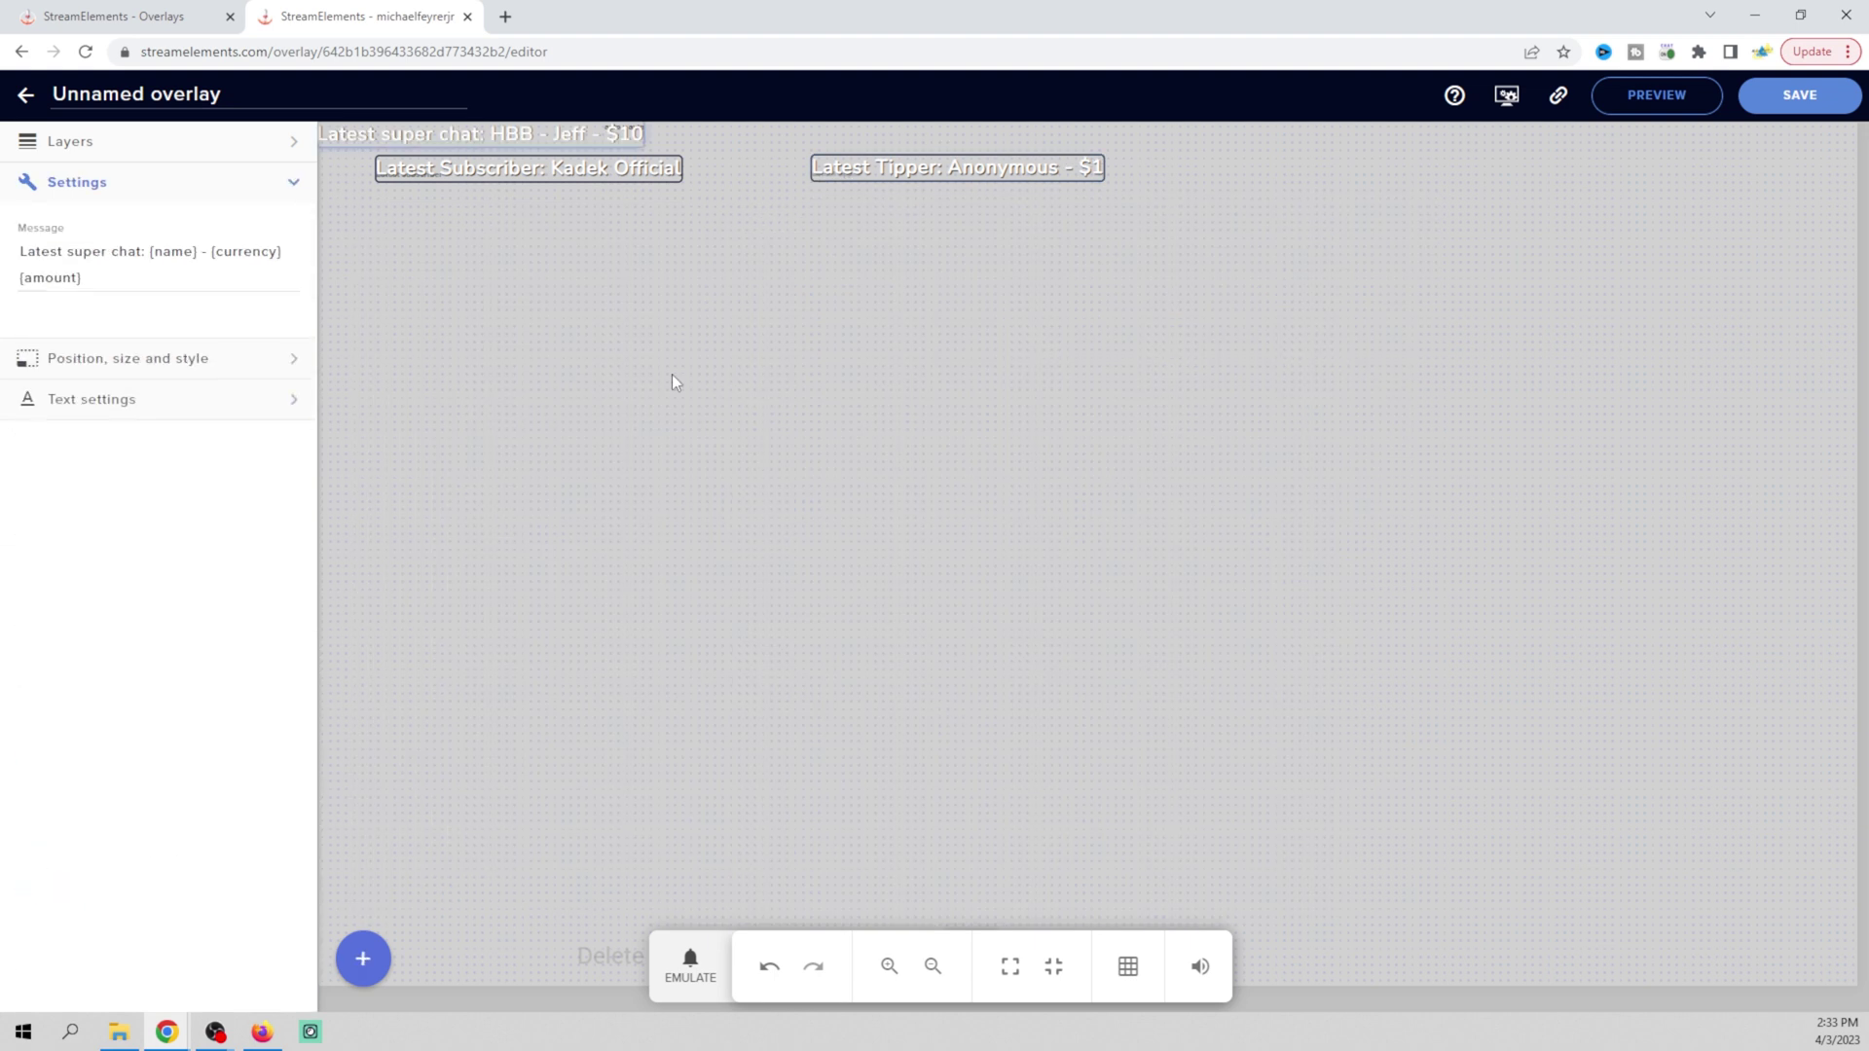
# Move the super chat label to the upper right and centre the tipper label along the top
pyautogui.moveTo(497, 138); pyautogui.dragTo(1558, 168)
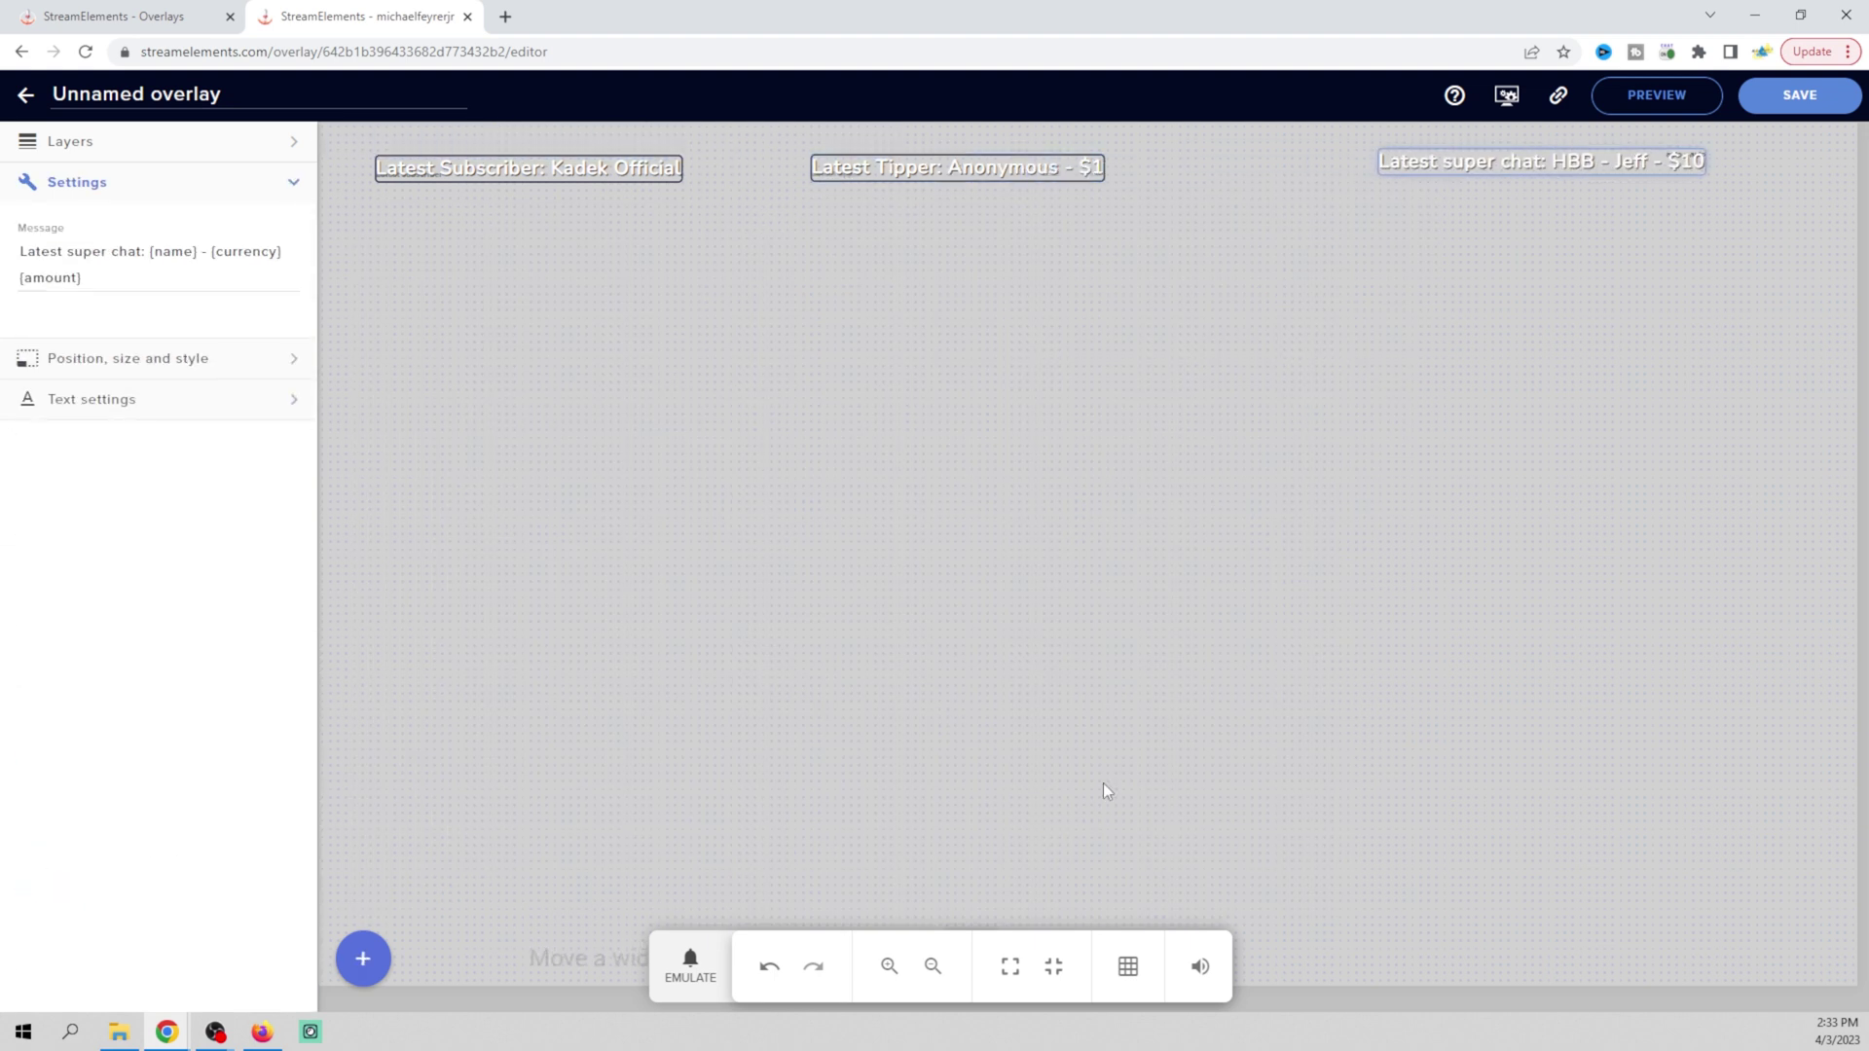
pyautogui.click(931, 969)
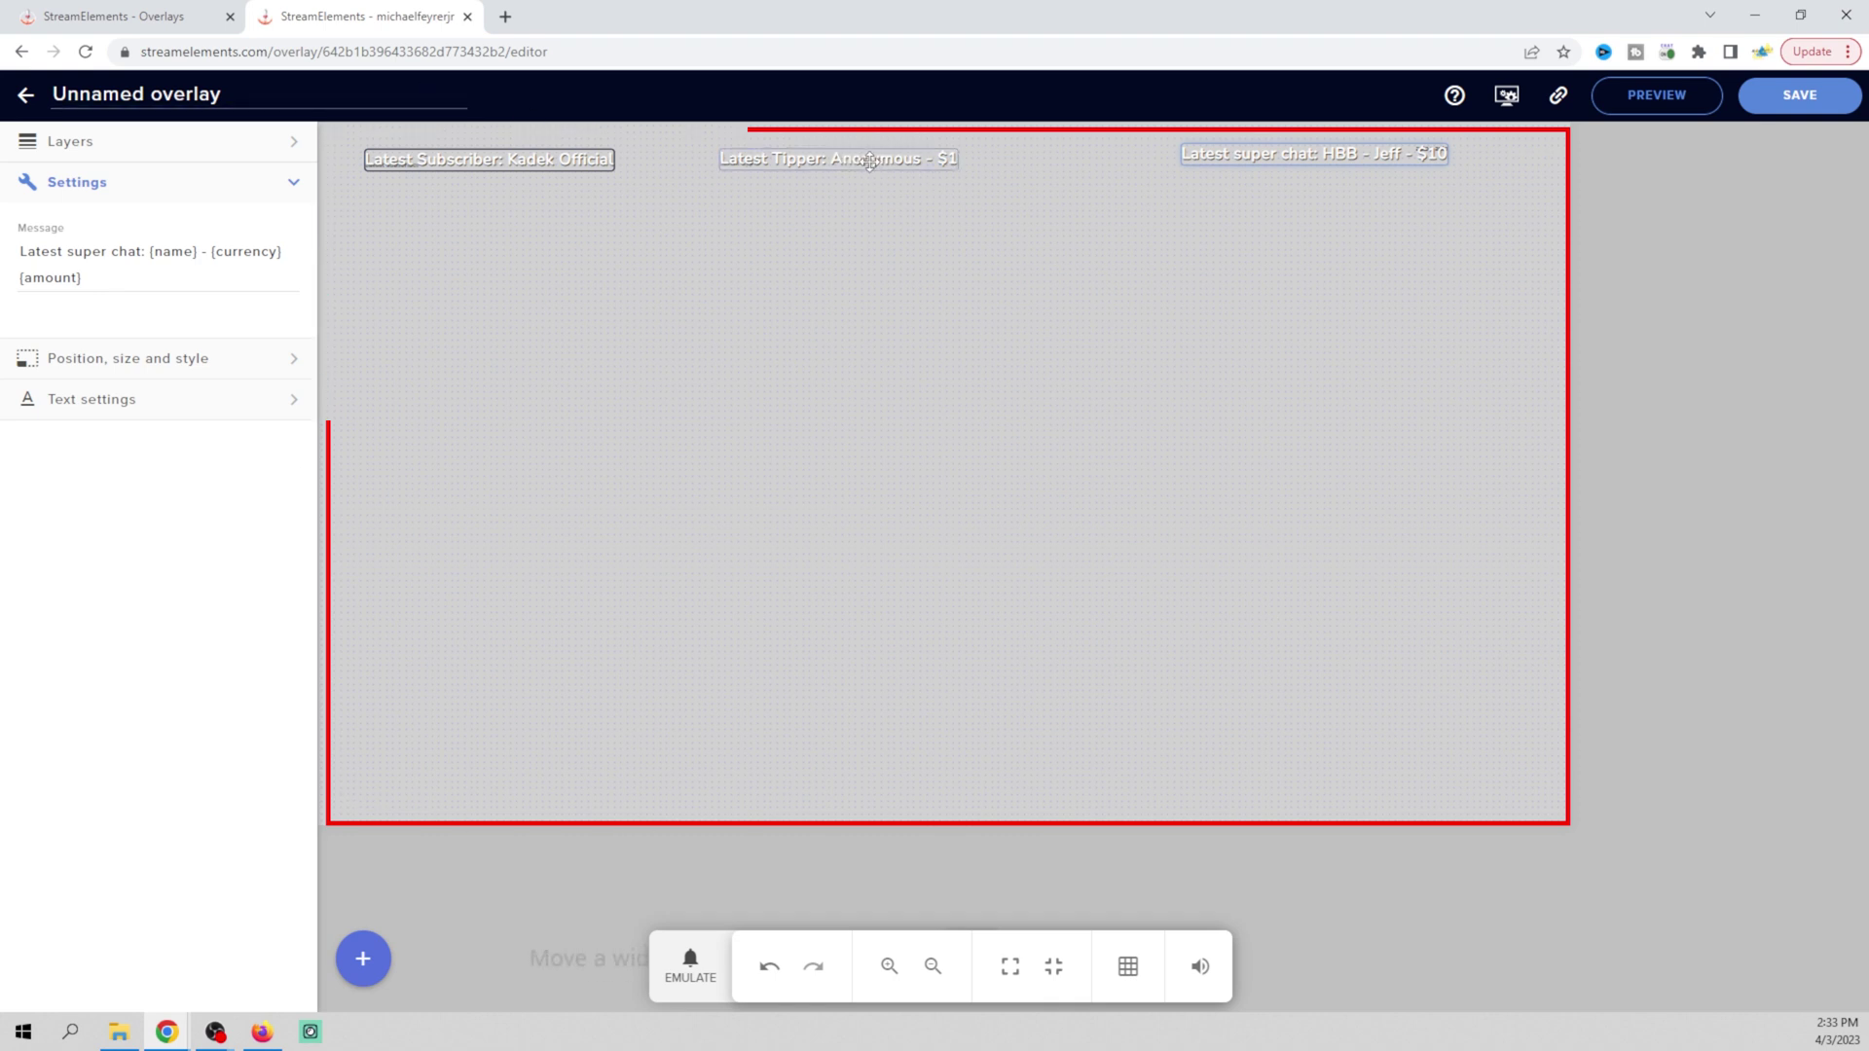
pyautogui.moveTo(889, 161); pyautogui.dragTo(943, 165)
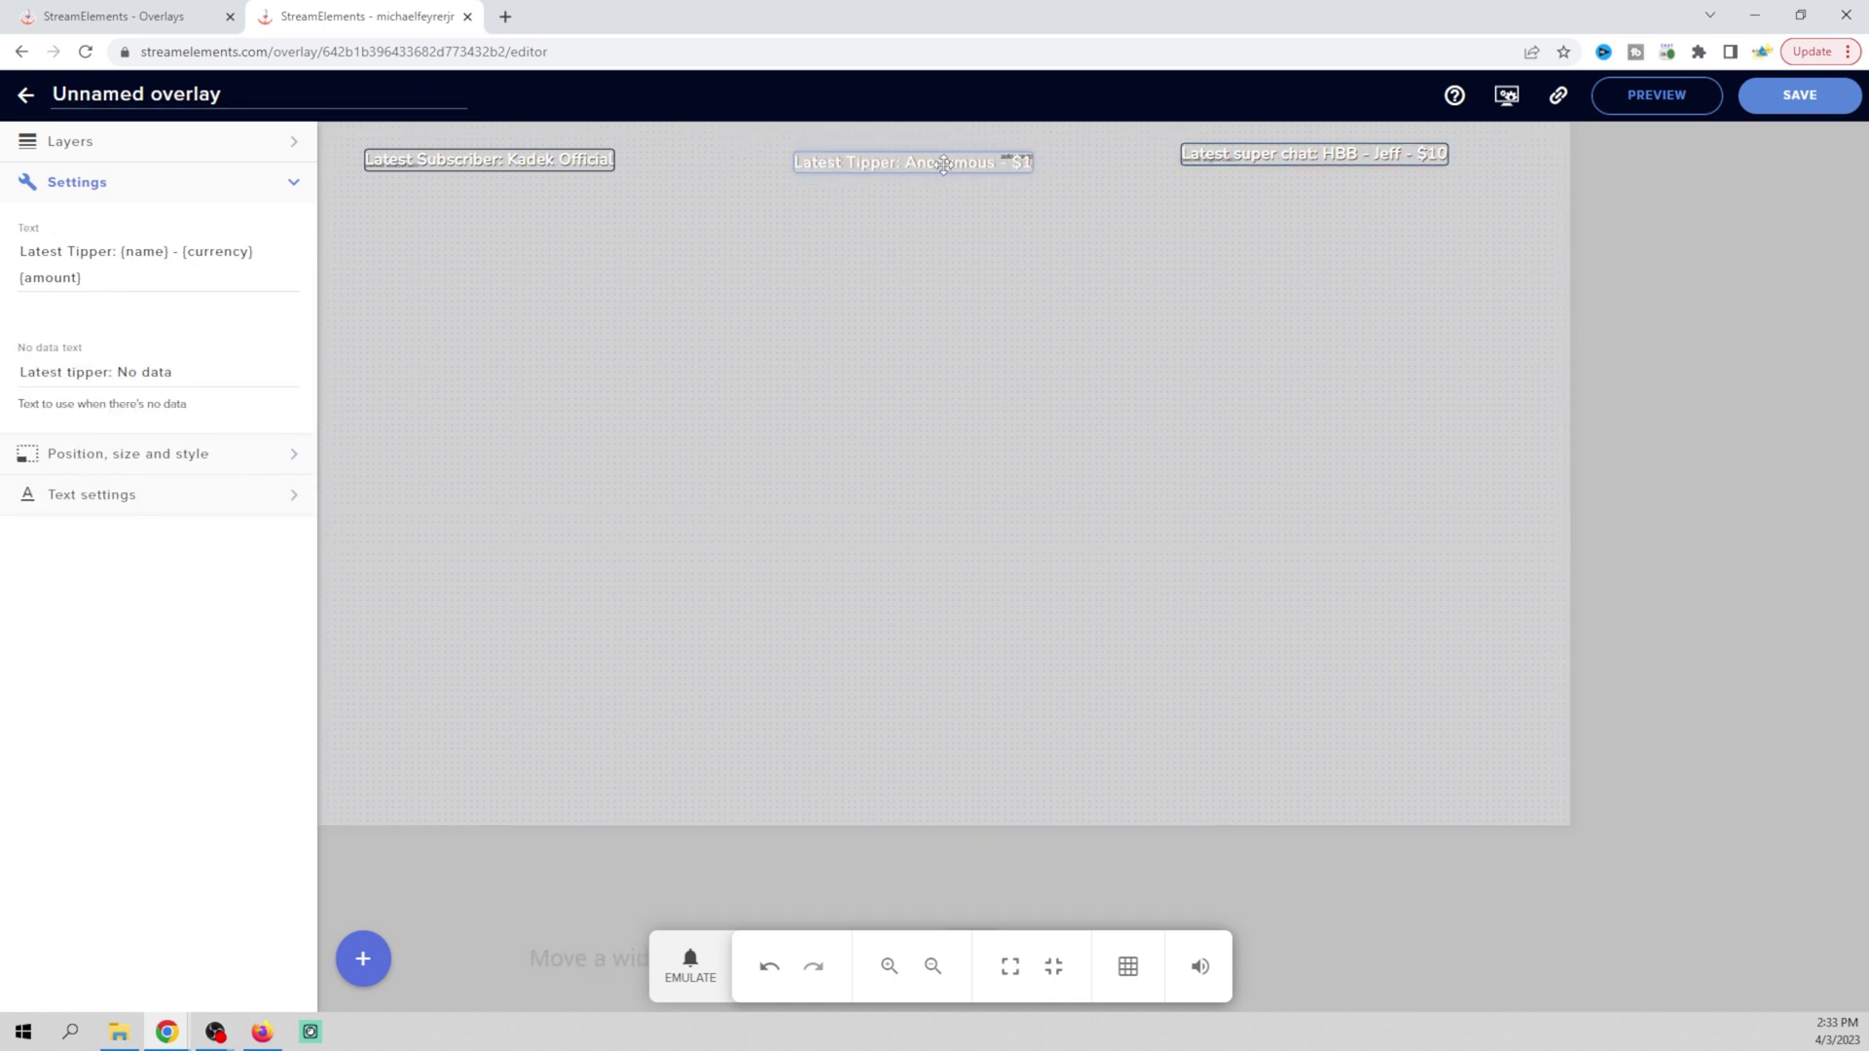
pyautogui.moveTo(1238, 147); pyautogui.dragTo(1287, 155)
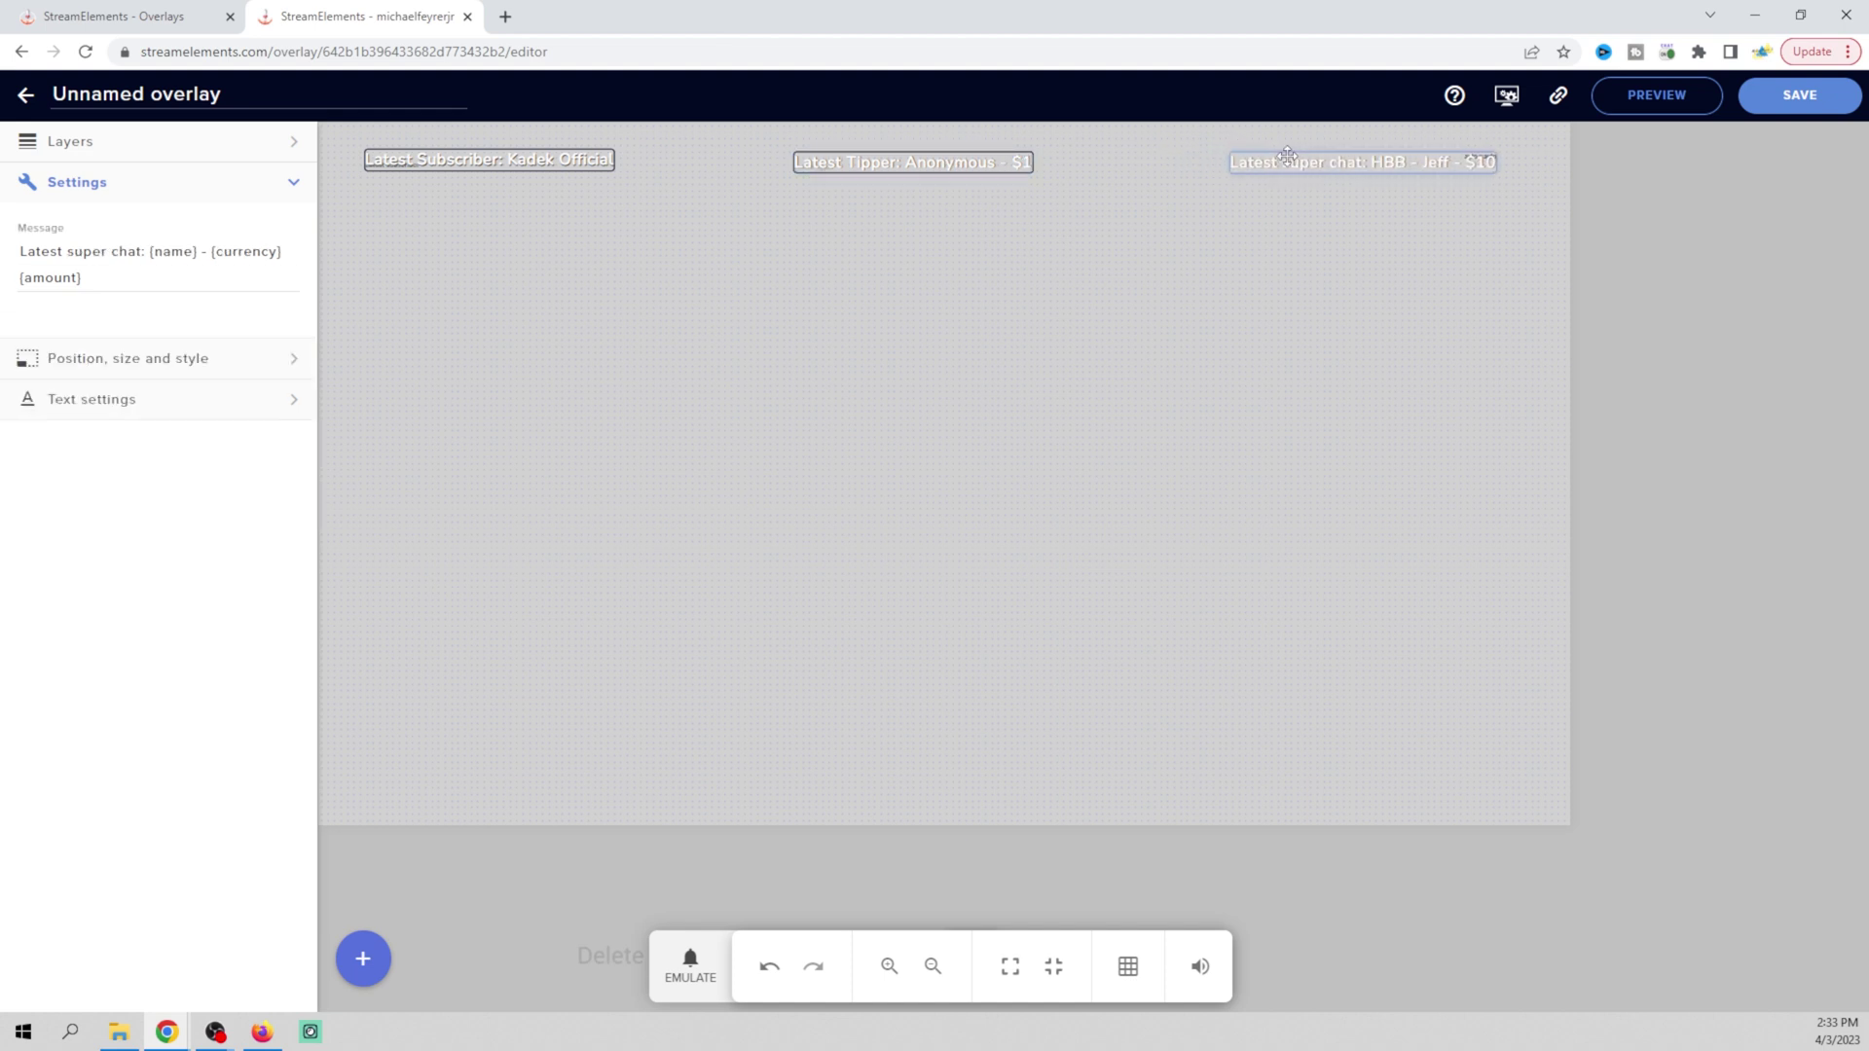
pyautogui.click(296, 403)
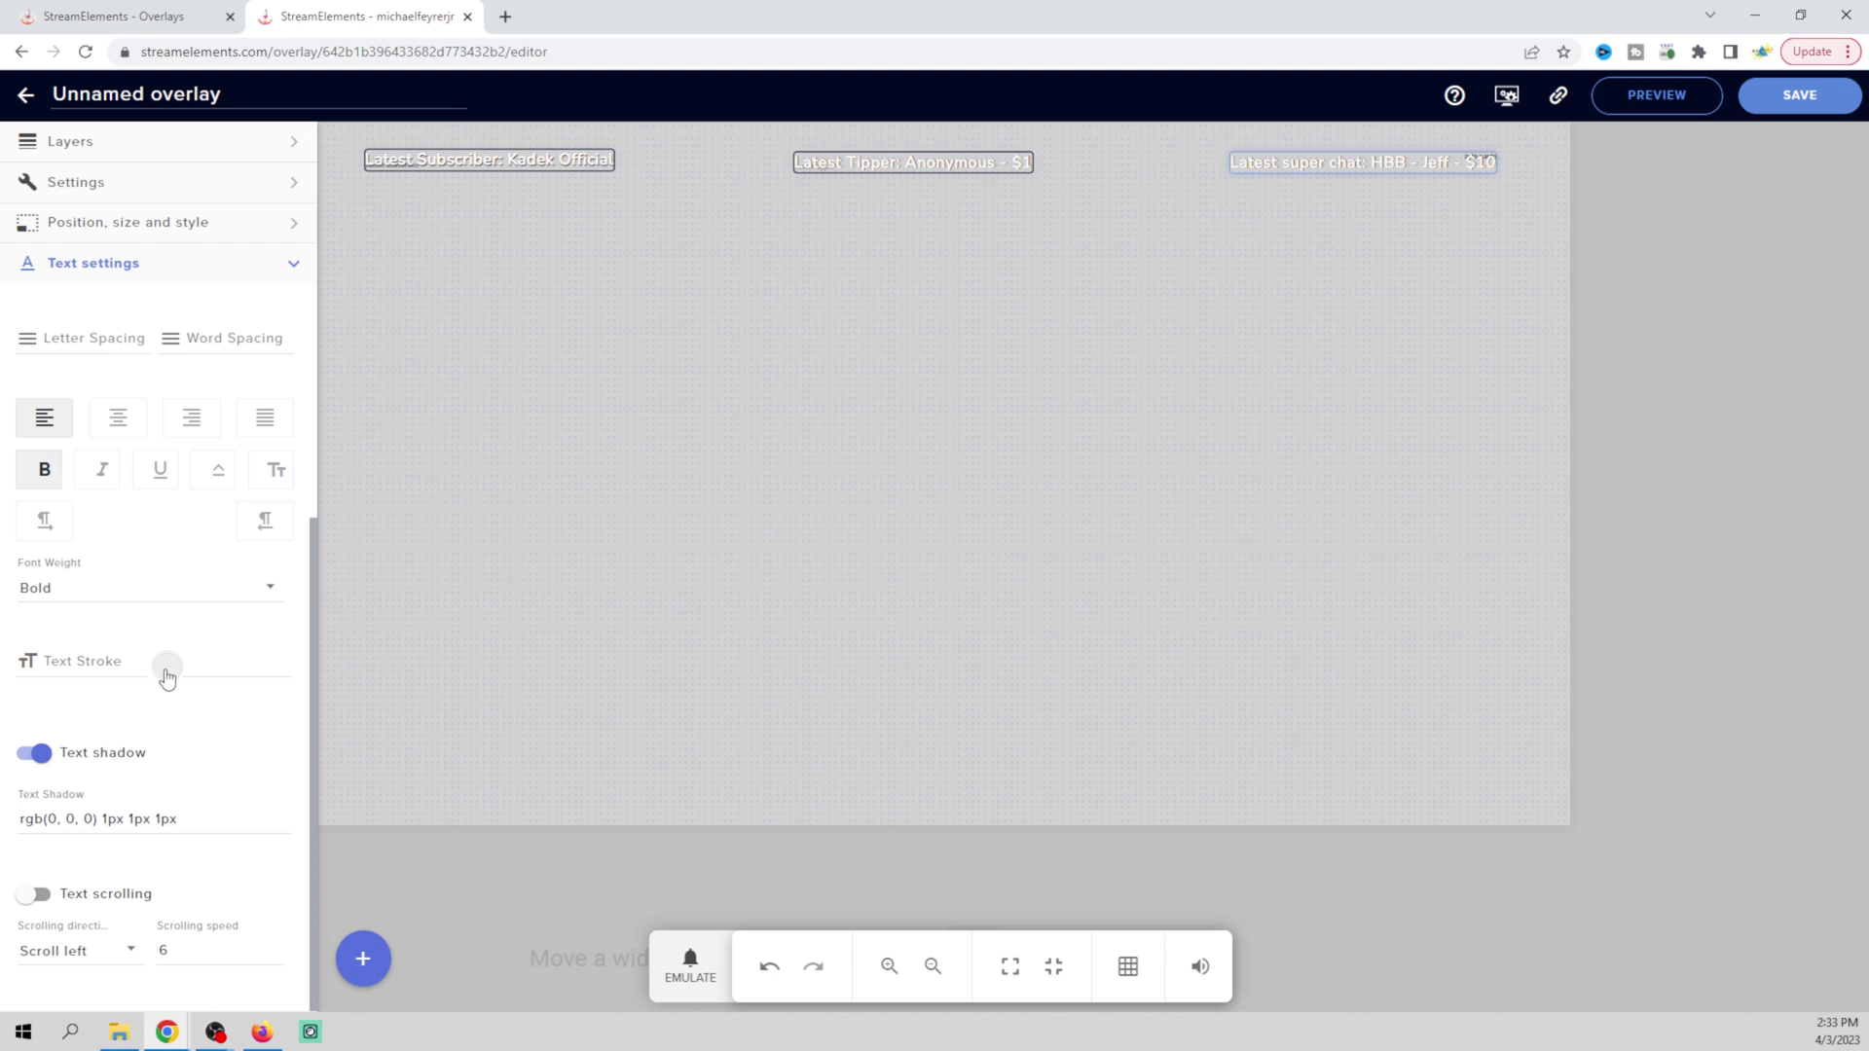
# Give the super chat label a black text stroke and fine-tune the super chat and tipper positions
pyautogui.click(167, 672)
pyautogui.moveTo(1375, 162); pyautogui.dragTo(1346, 161)
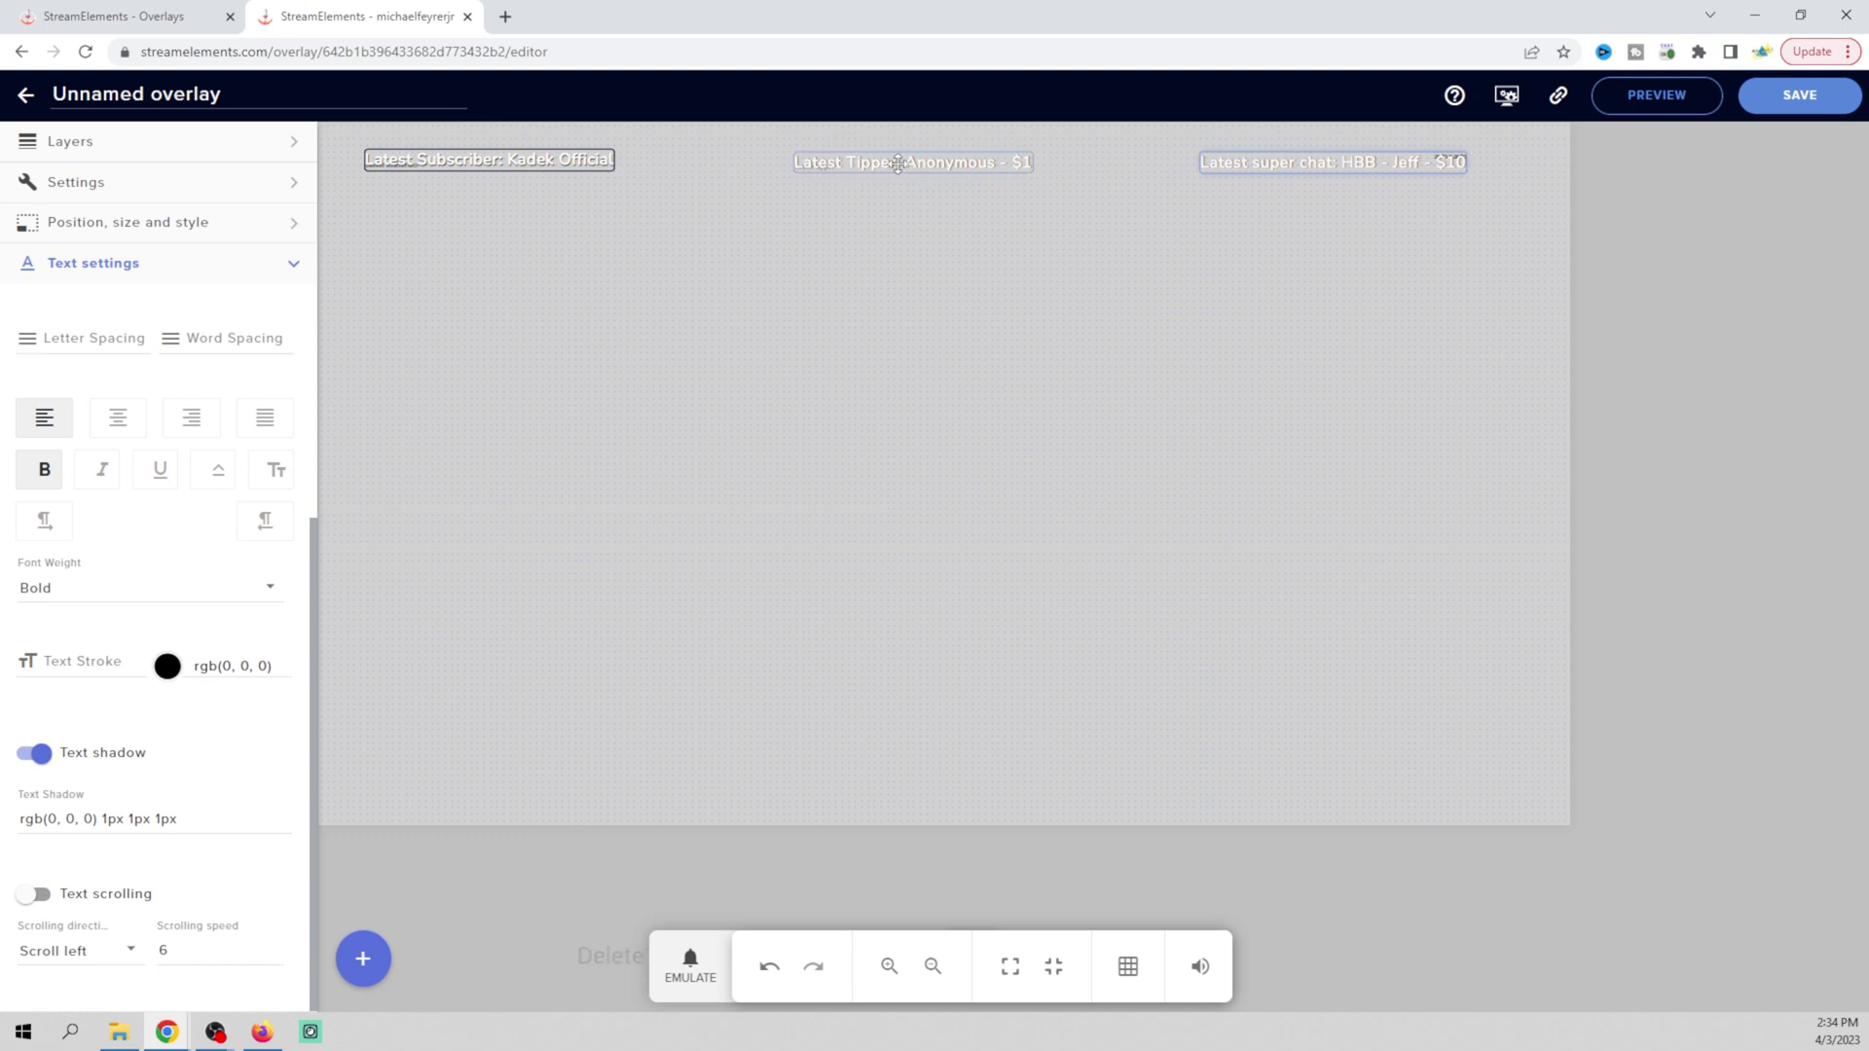
pyautogui.moveTo(897, 164); pyautogui.dragTo(894, 164)
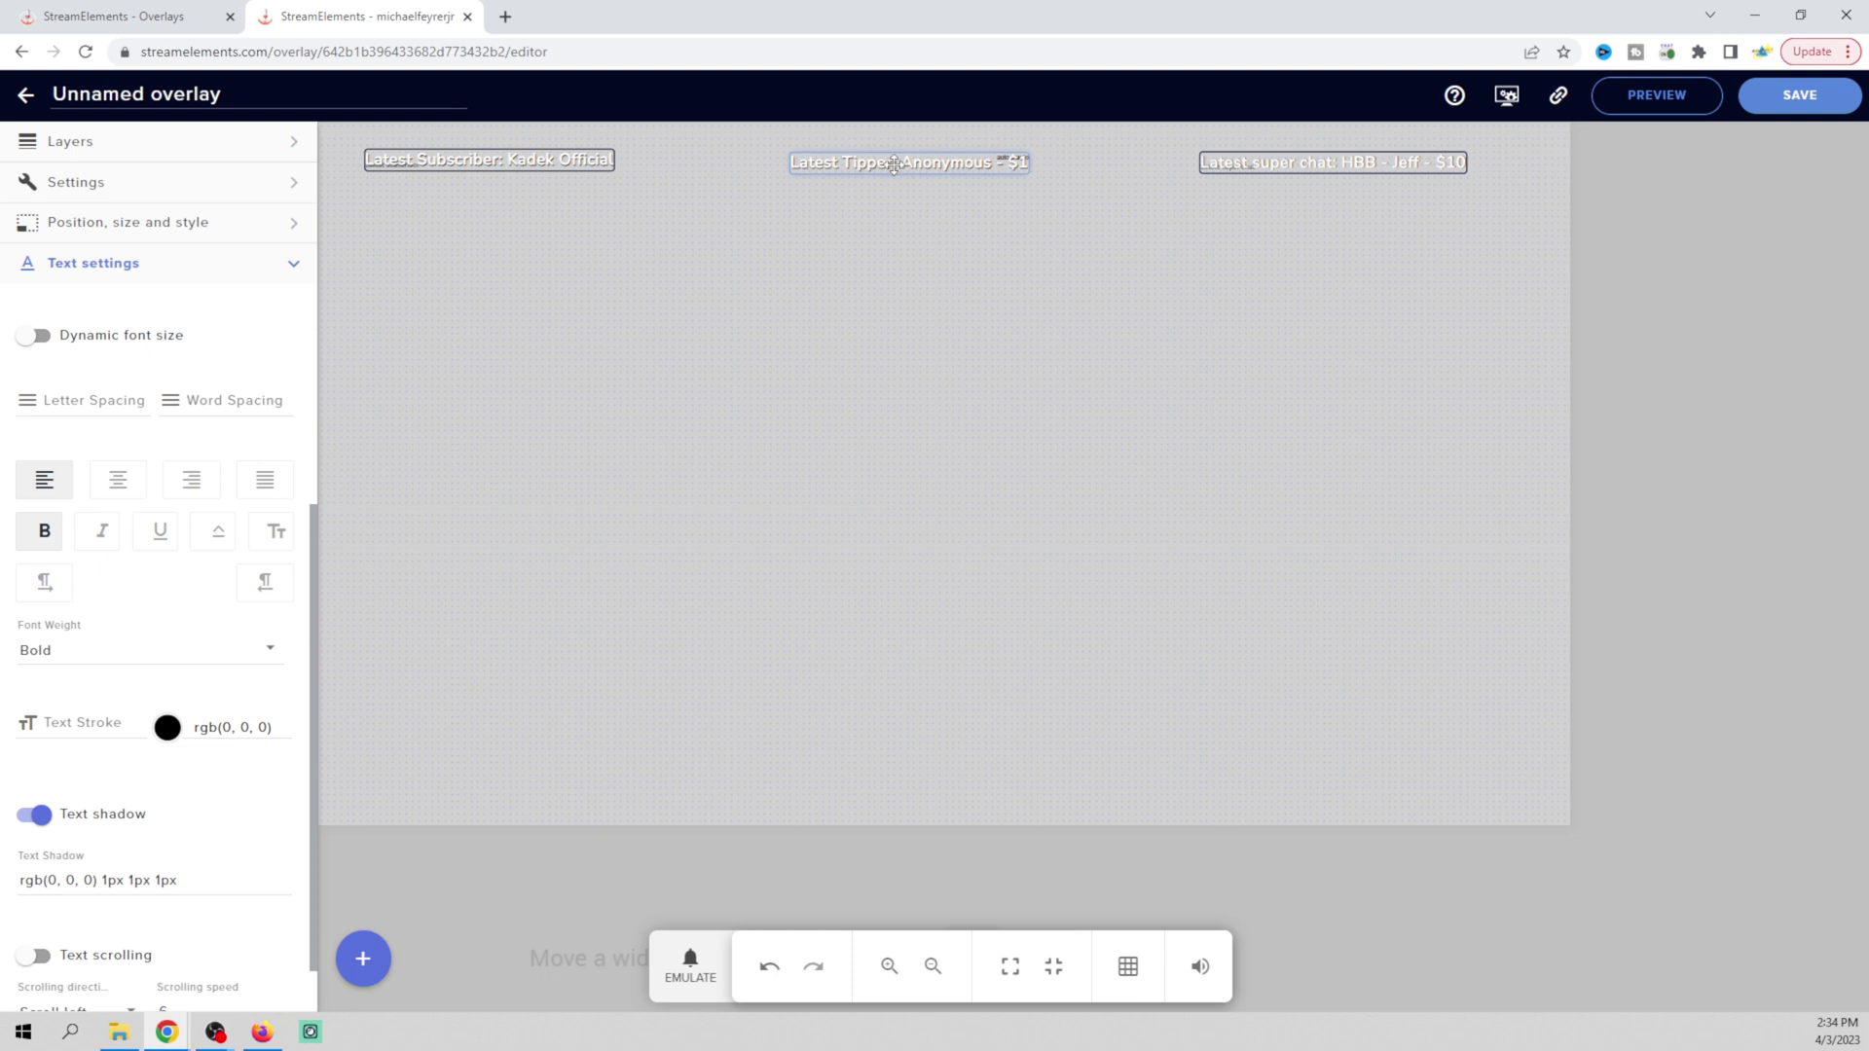
pyautogui.click(996, 430)
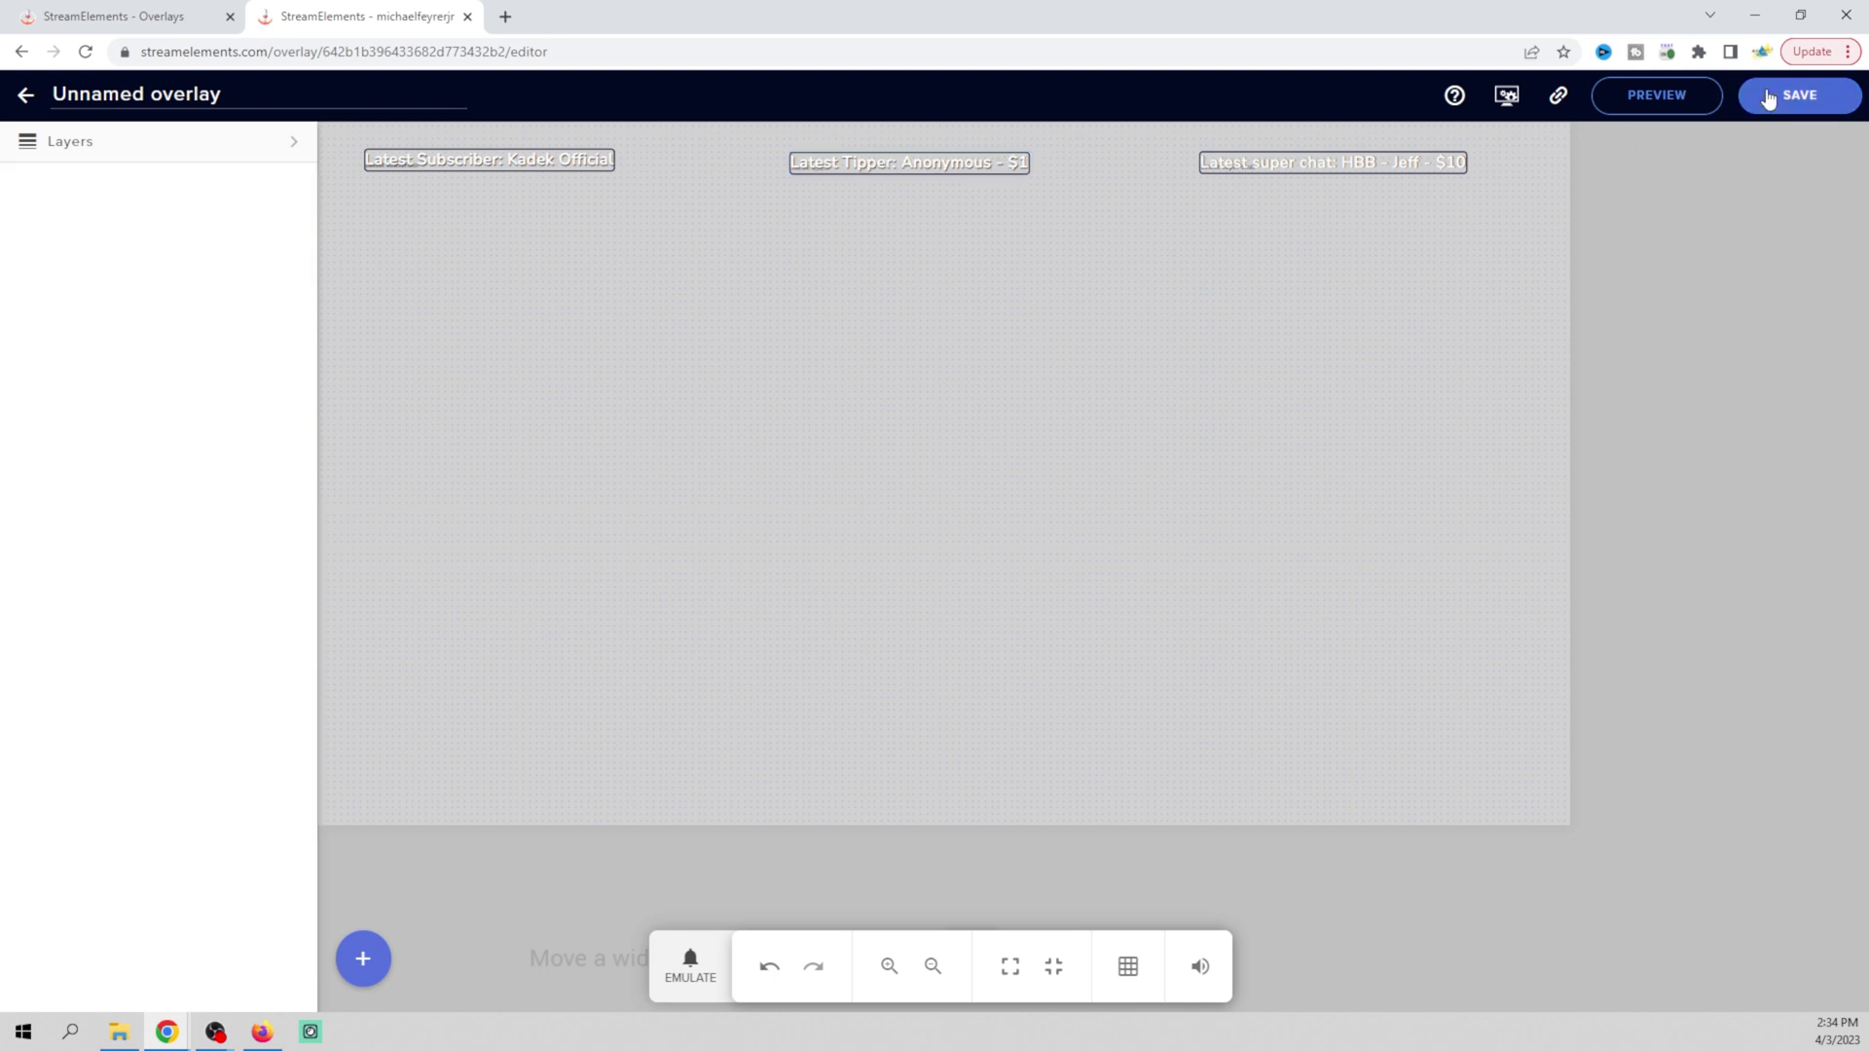
# Rename the overlay to 'test labels', save it, and copy its overlay URL
pyautogui.click(135, 93)
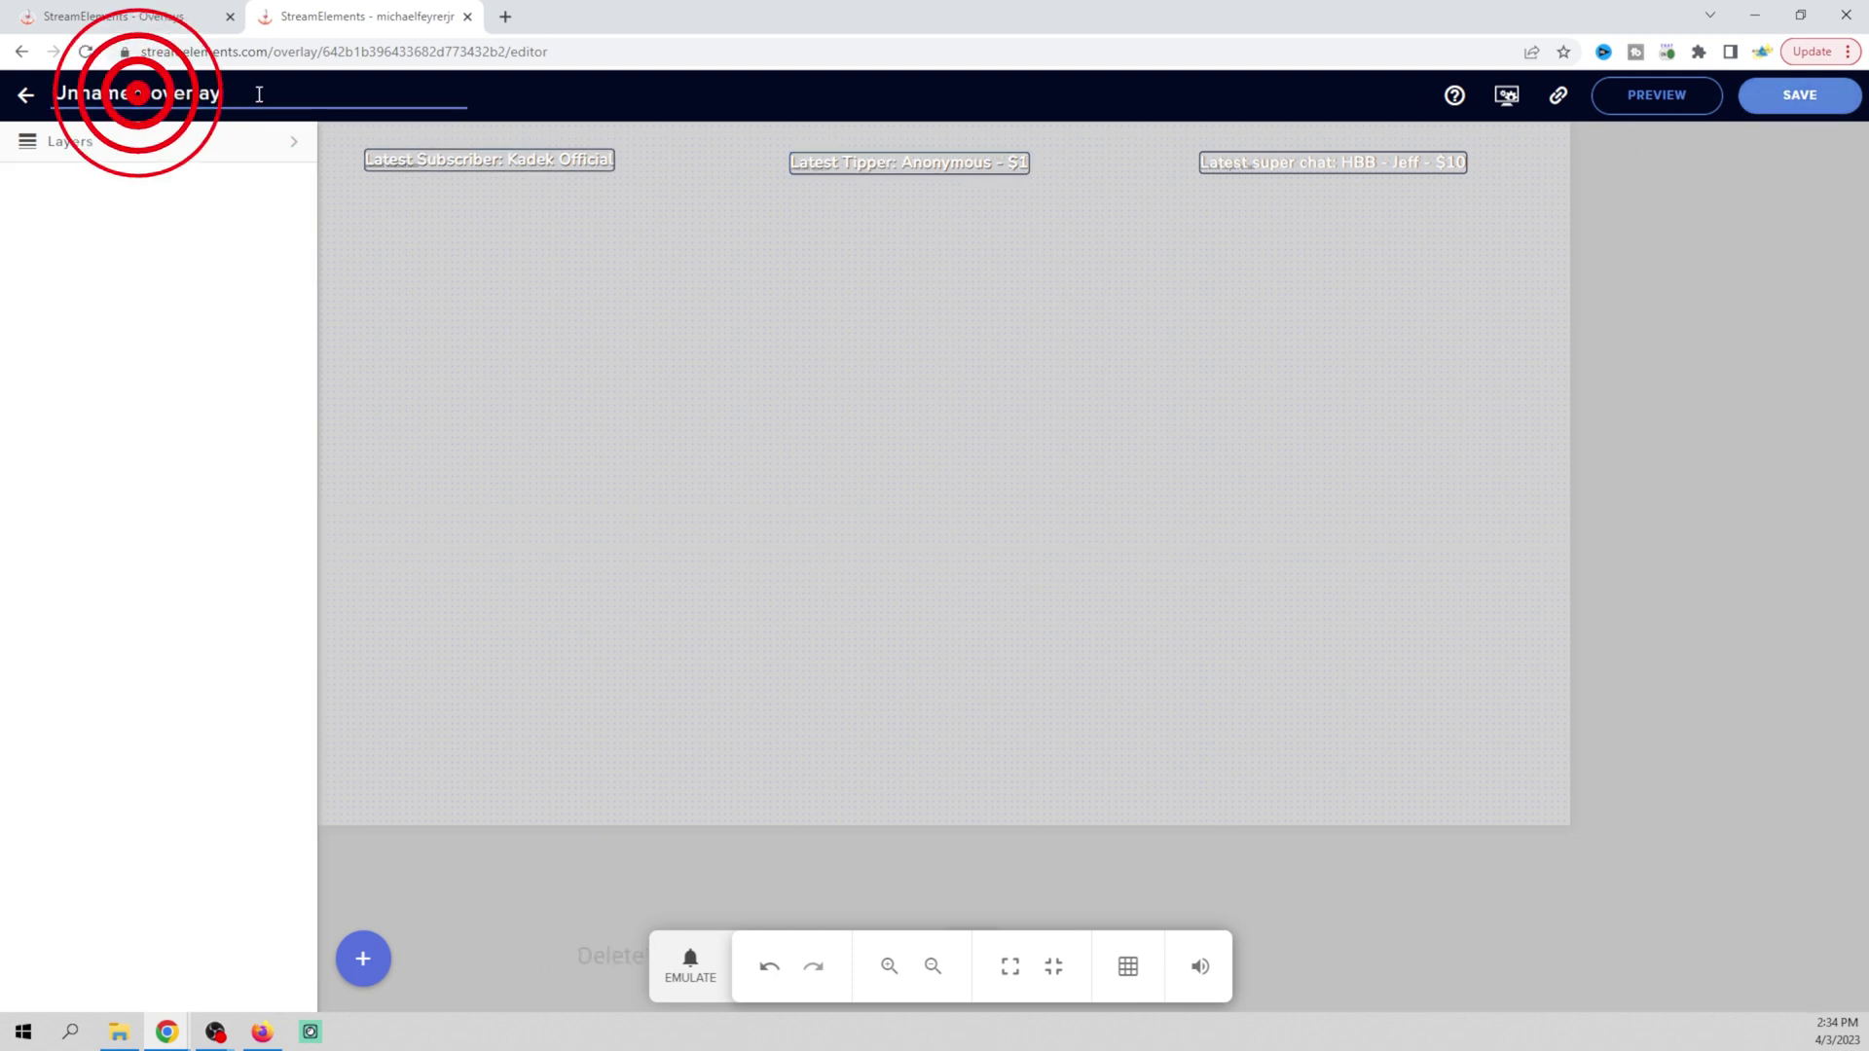
pyautogui.hotkey('ctrl', 'a')
pyautogui.write('te')
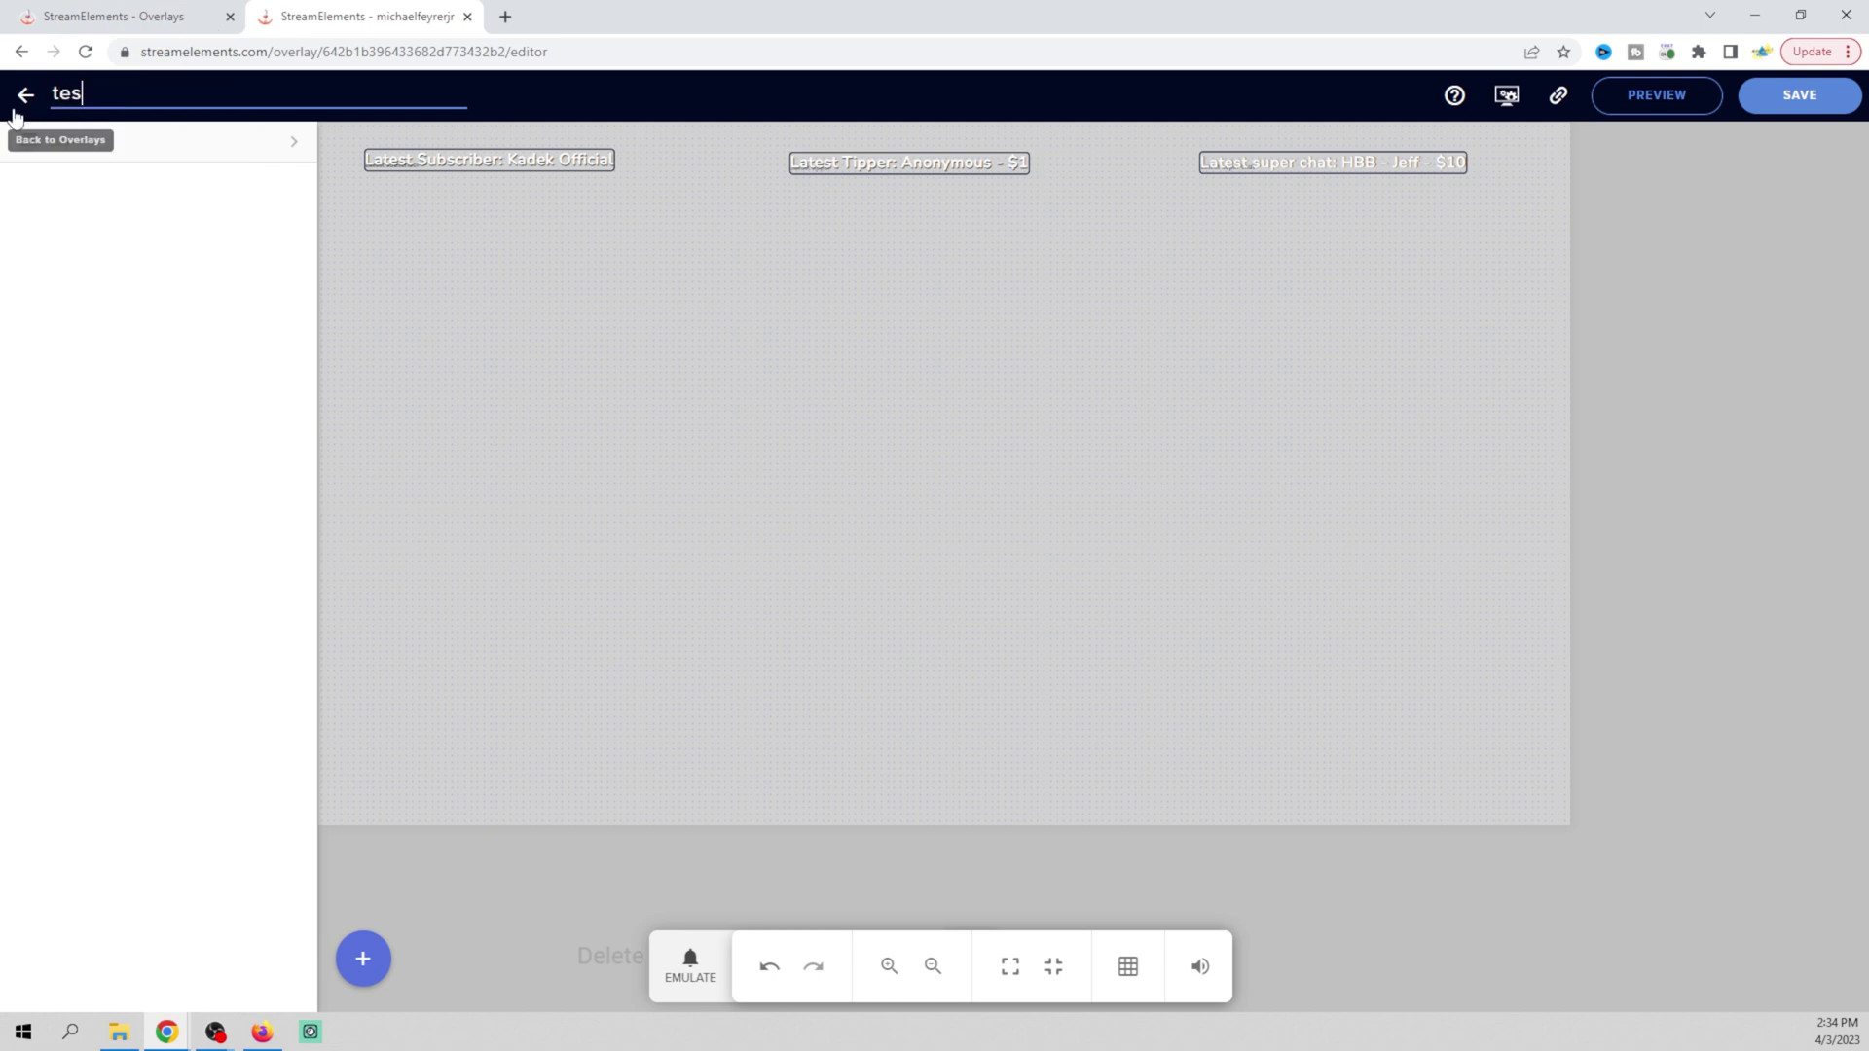
pyautogui.write('st labe')
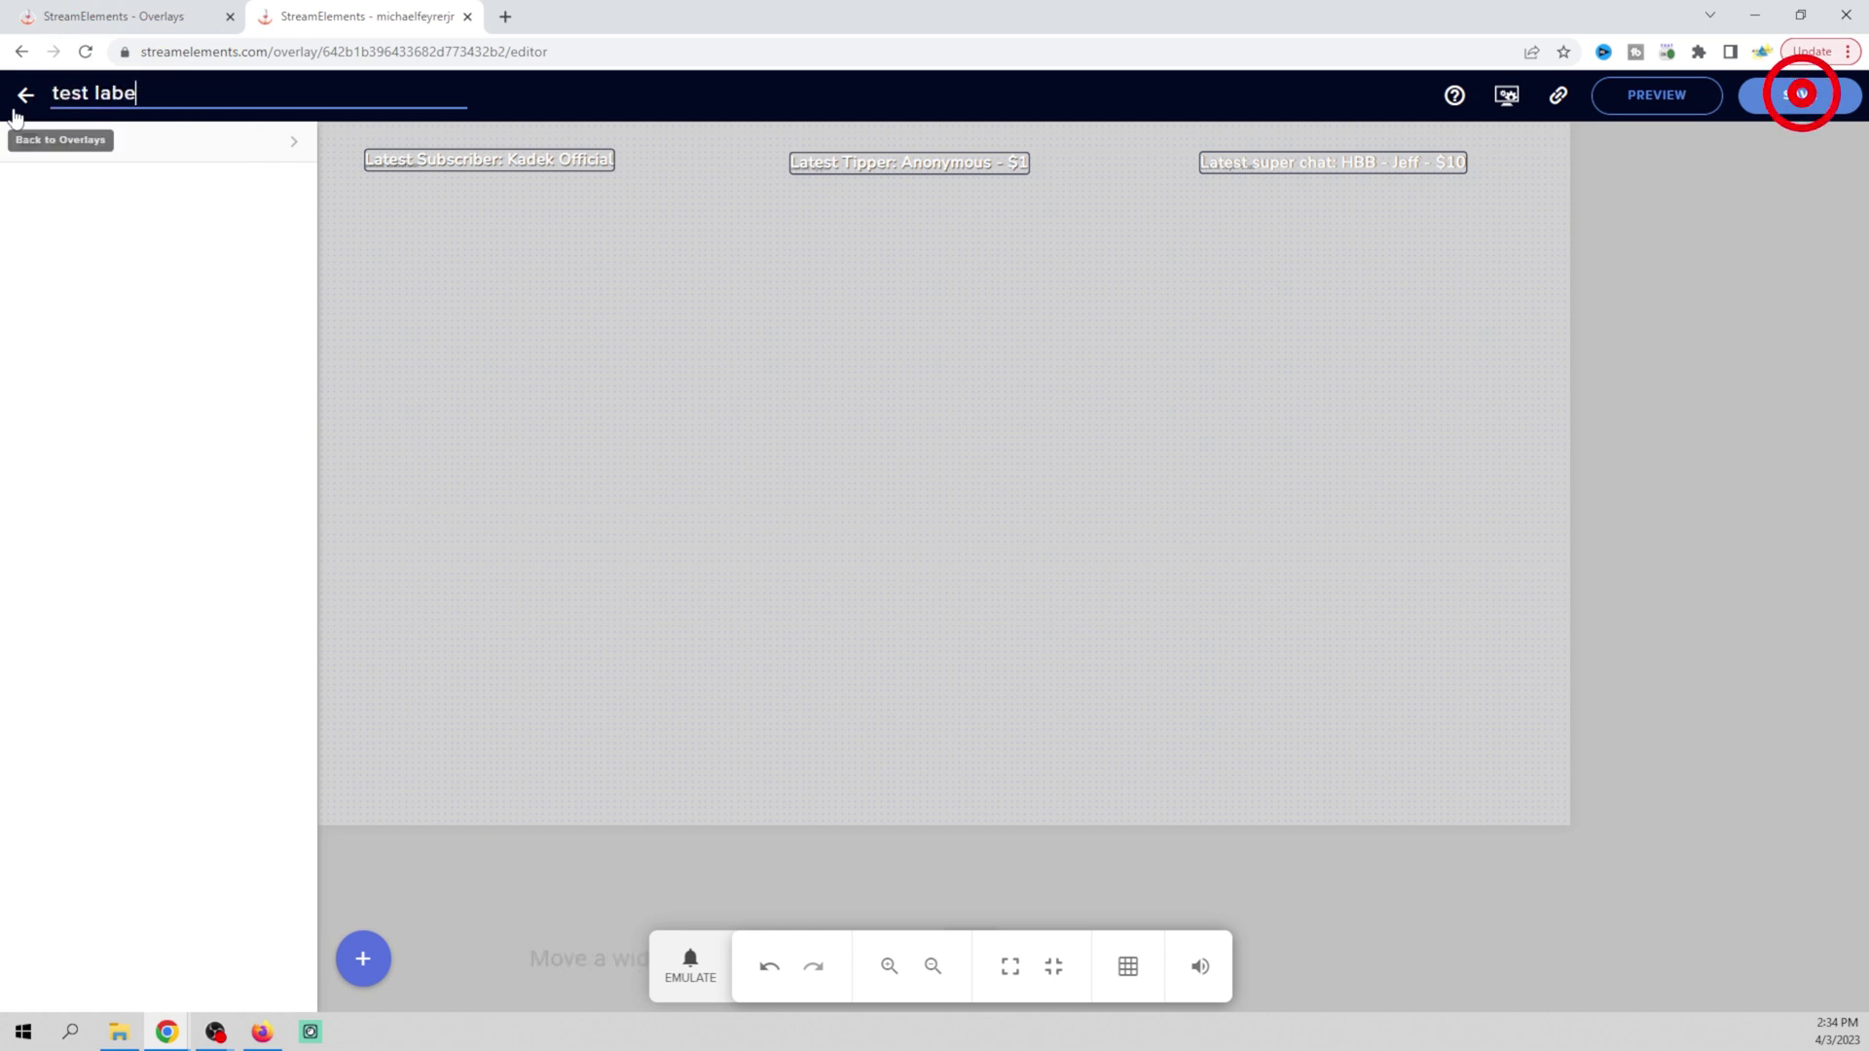
pyautogui.write('ls')
pyautogui.click(1800, 94)
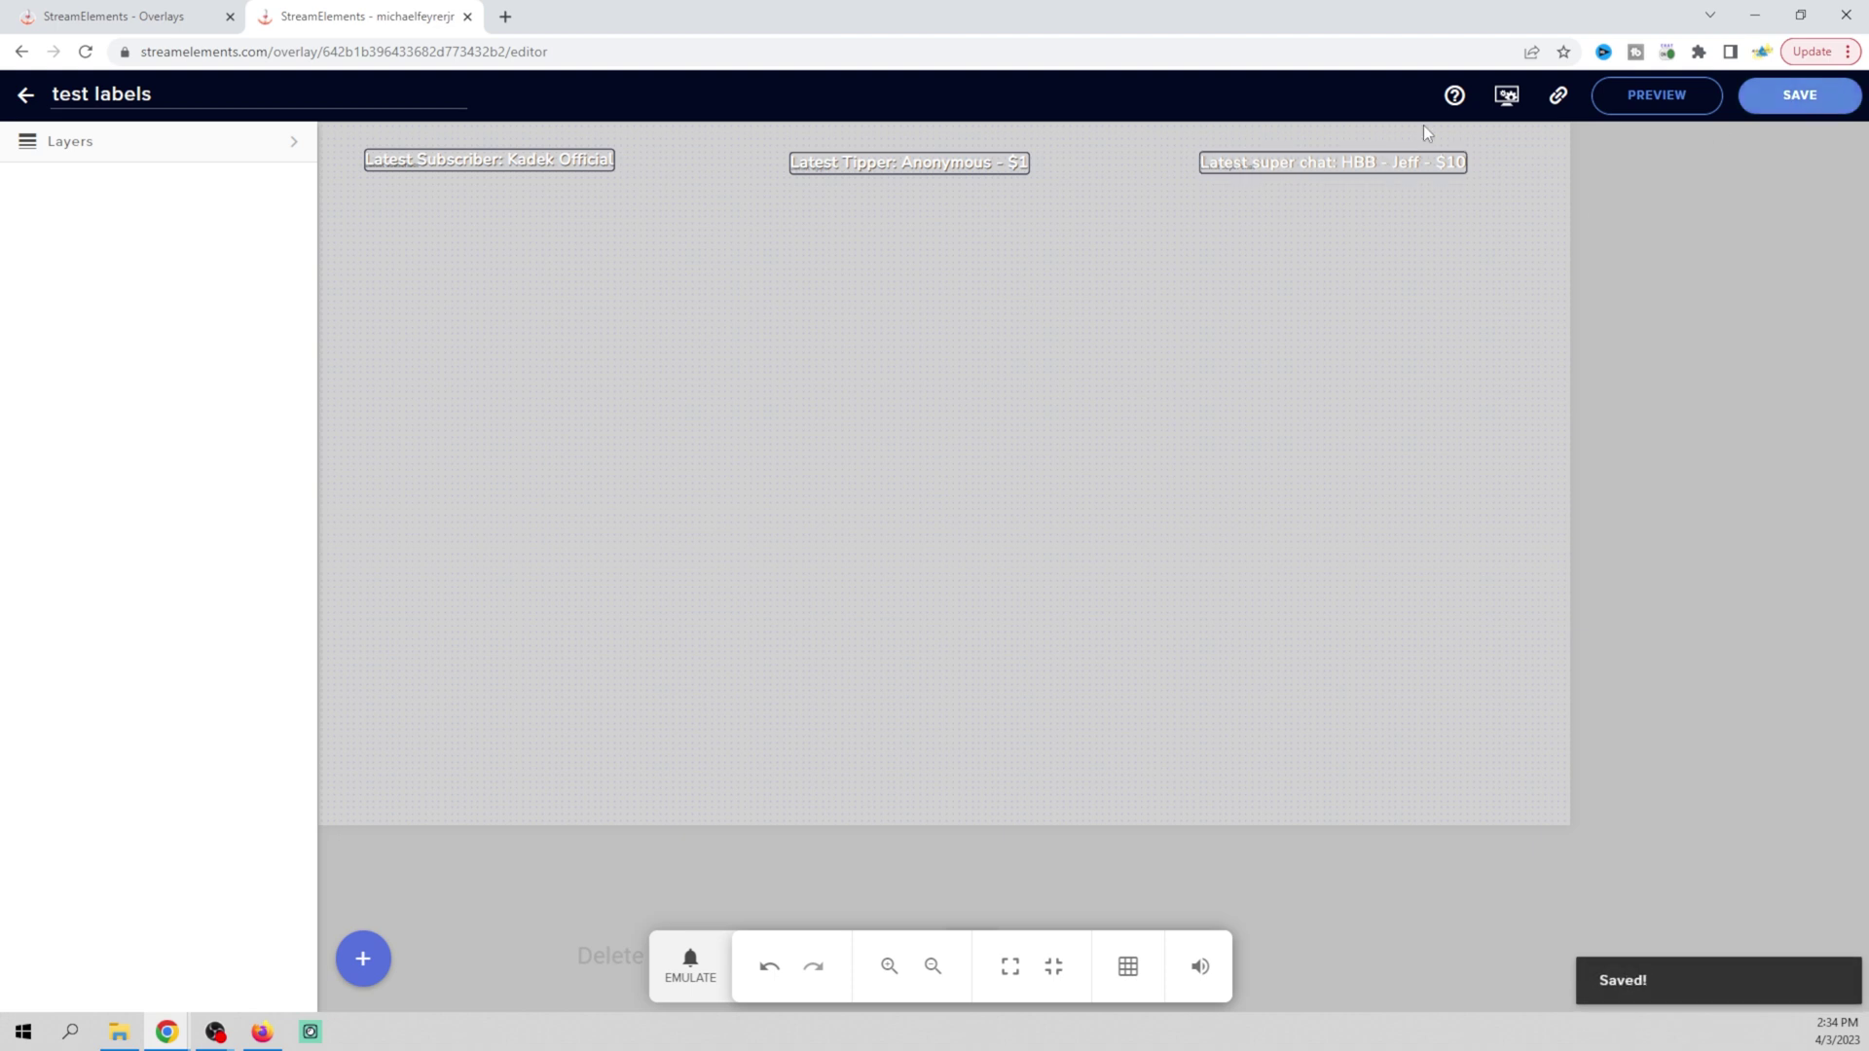
pyautogui.click(1559, 99)
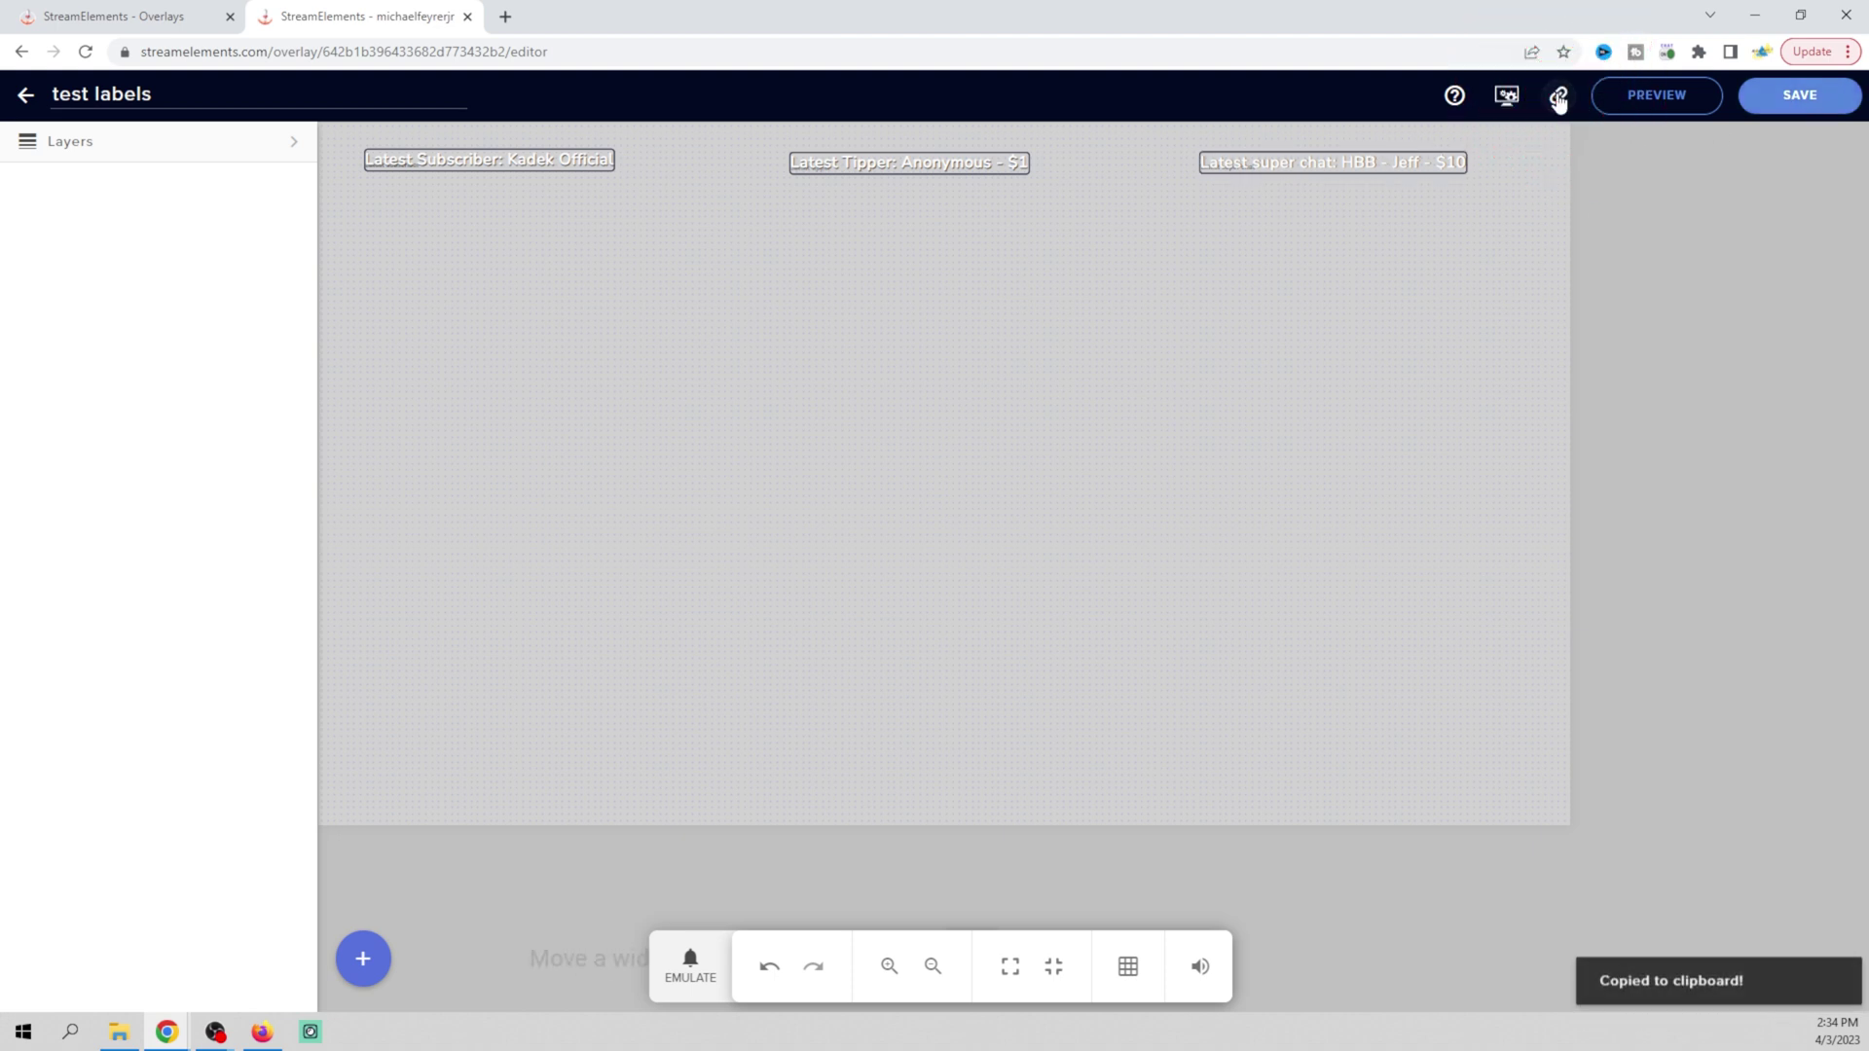
pyautogui.moveTo(213, 1038)
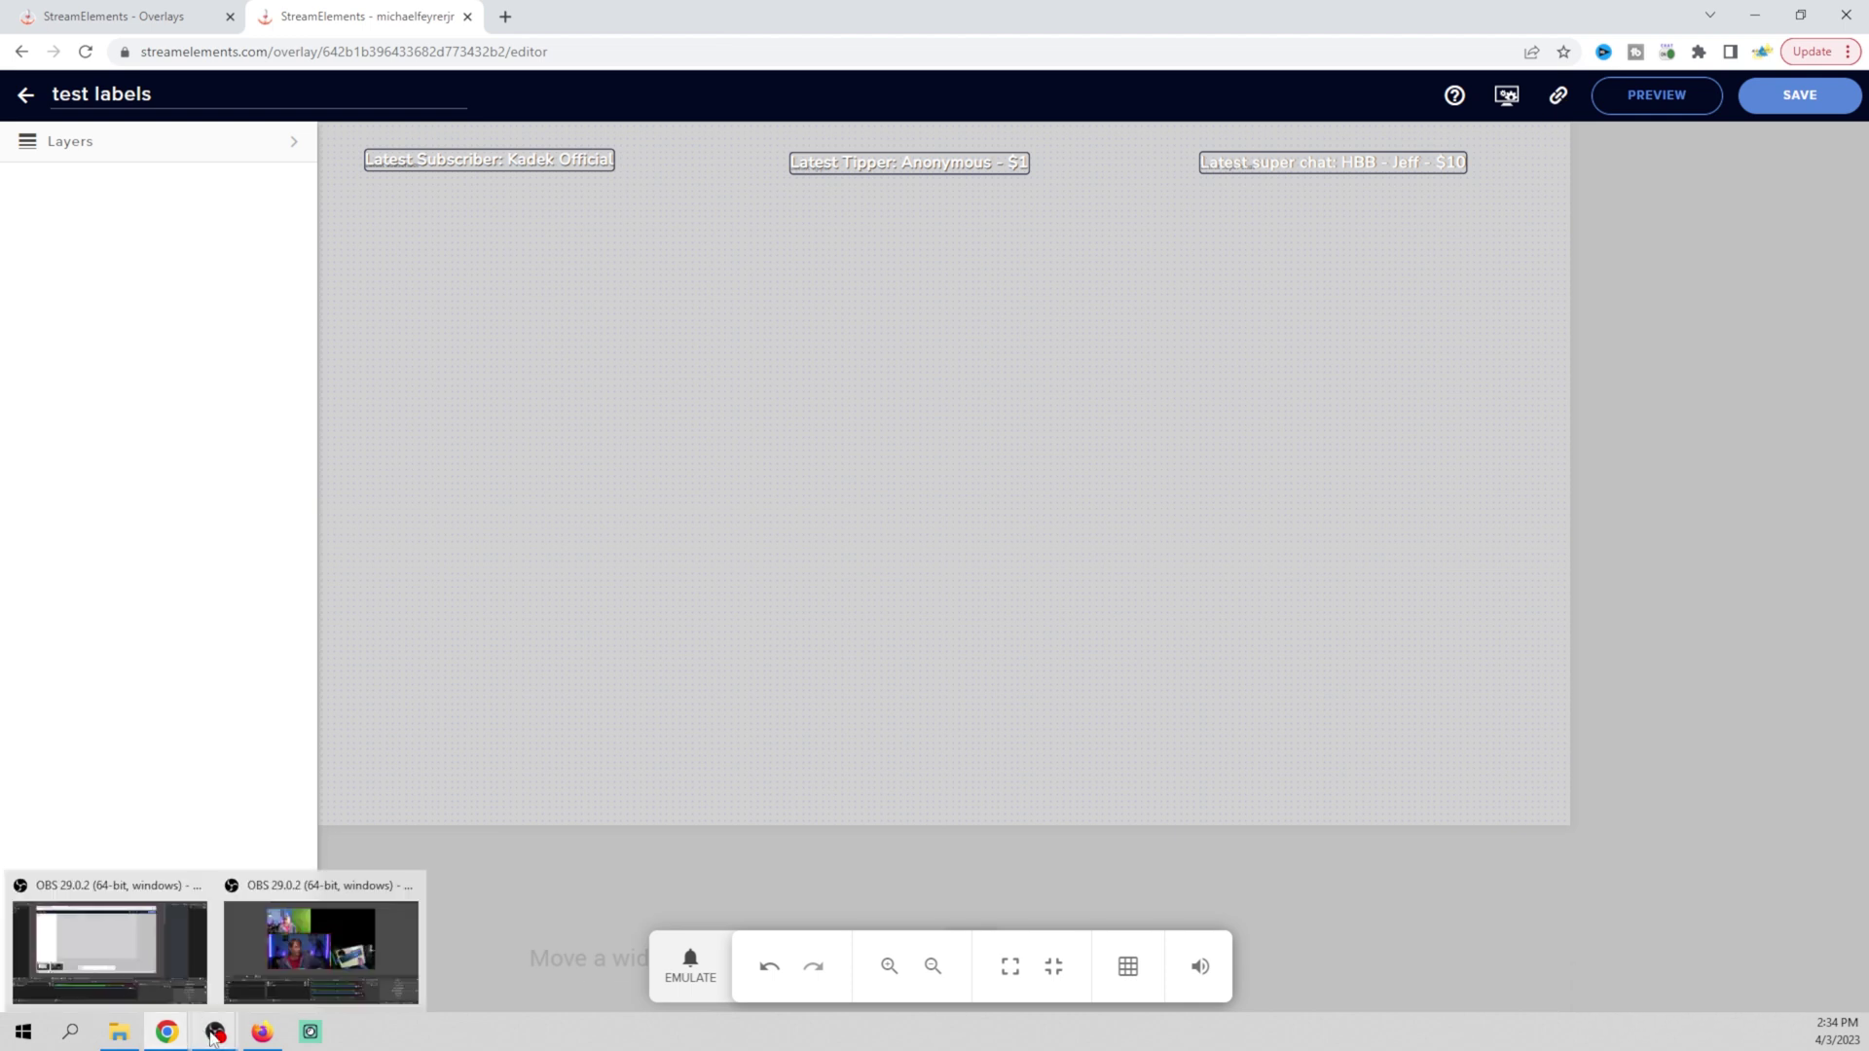
# In OBS, select Scene 3 and add a Browser source named 'Labels'
pyautogui.click(264, 978)
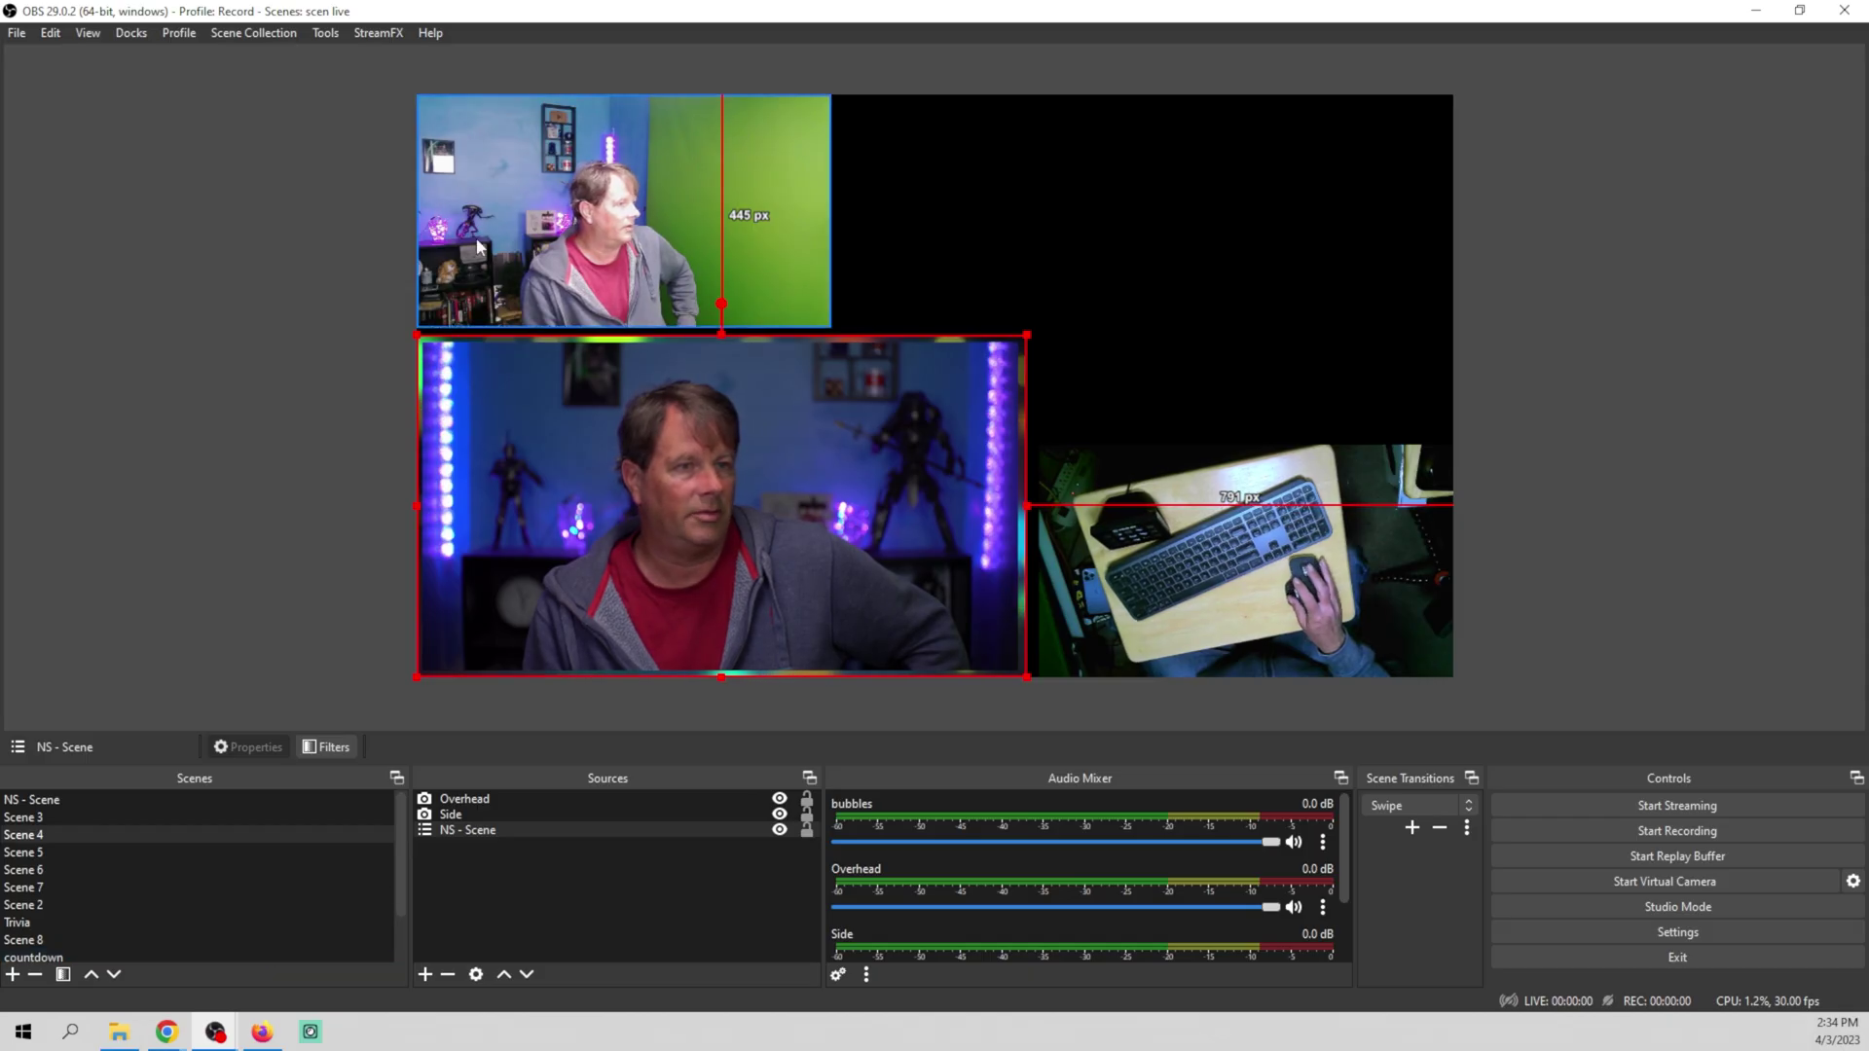
pyautogui.click(324, 481)
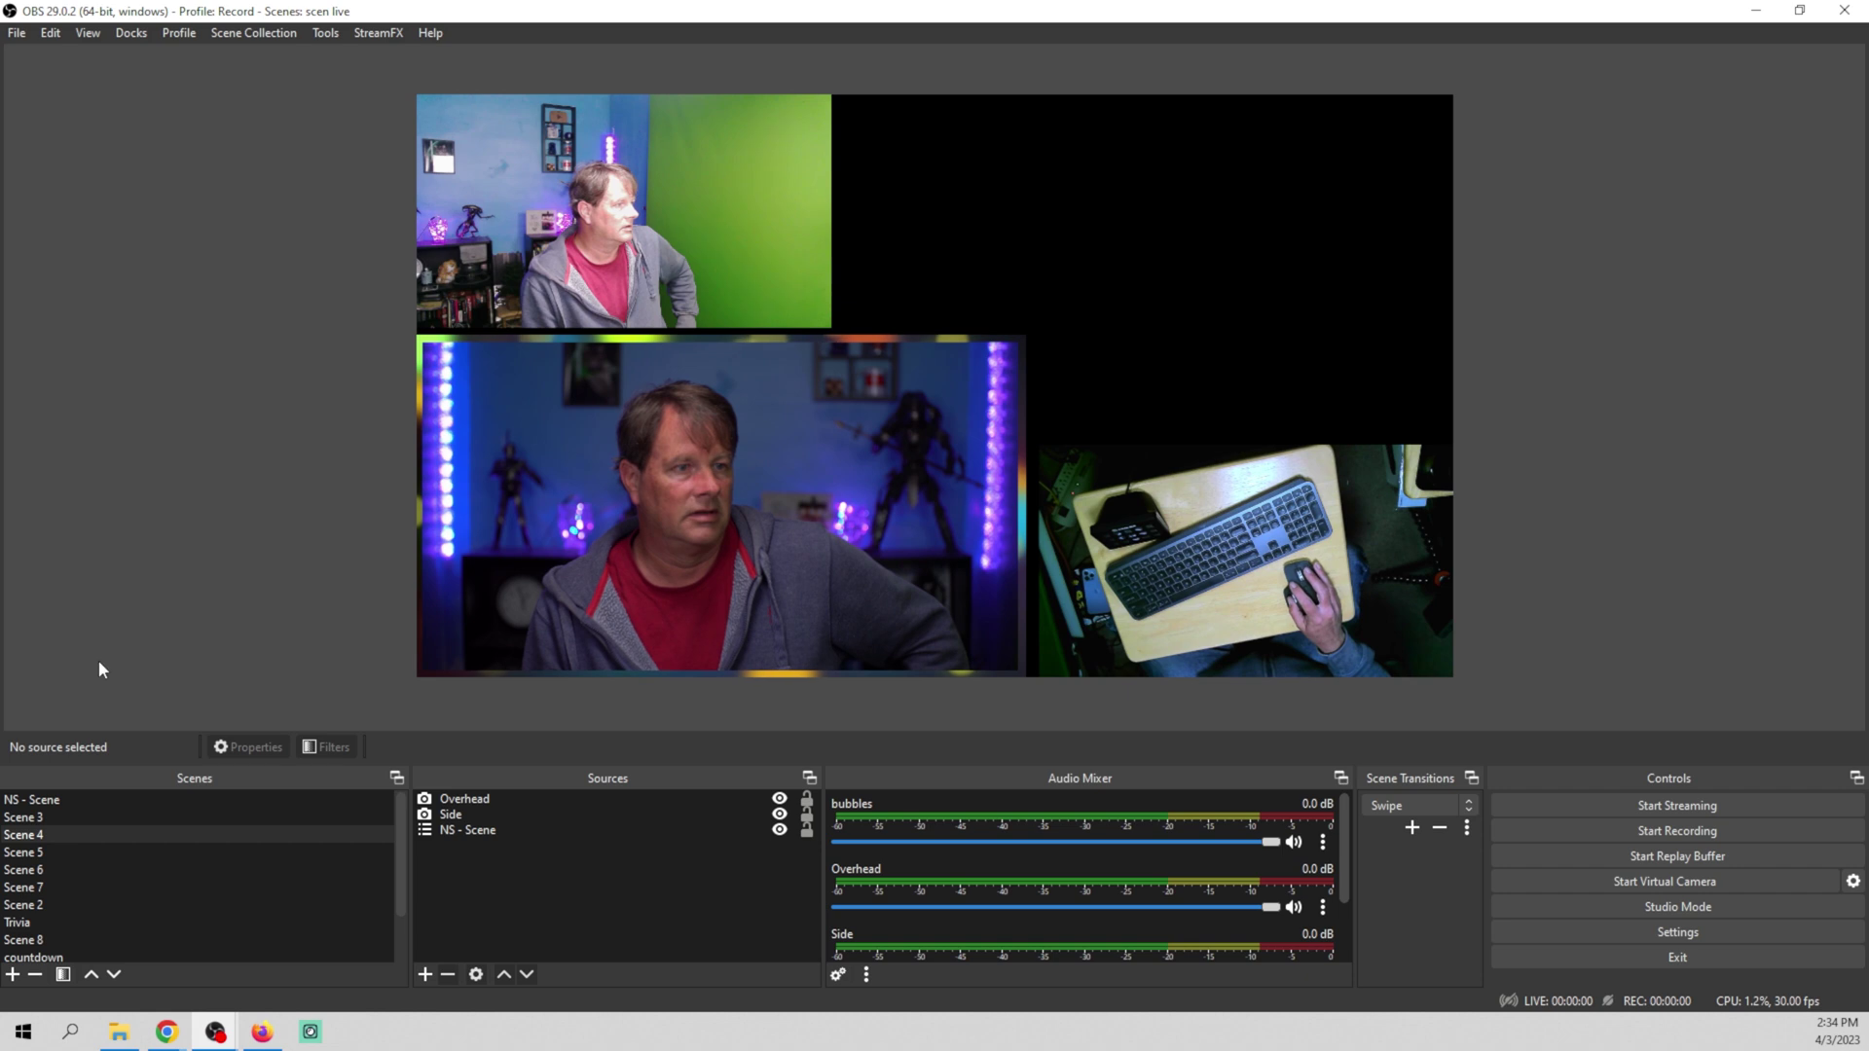
pyautogui.click(59, 815)
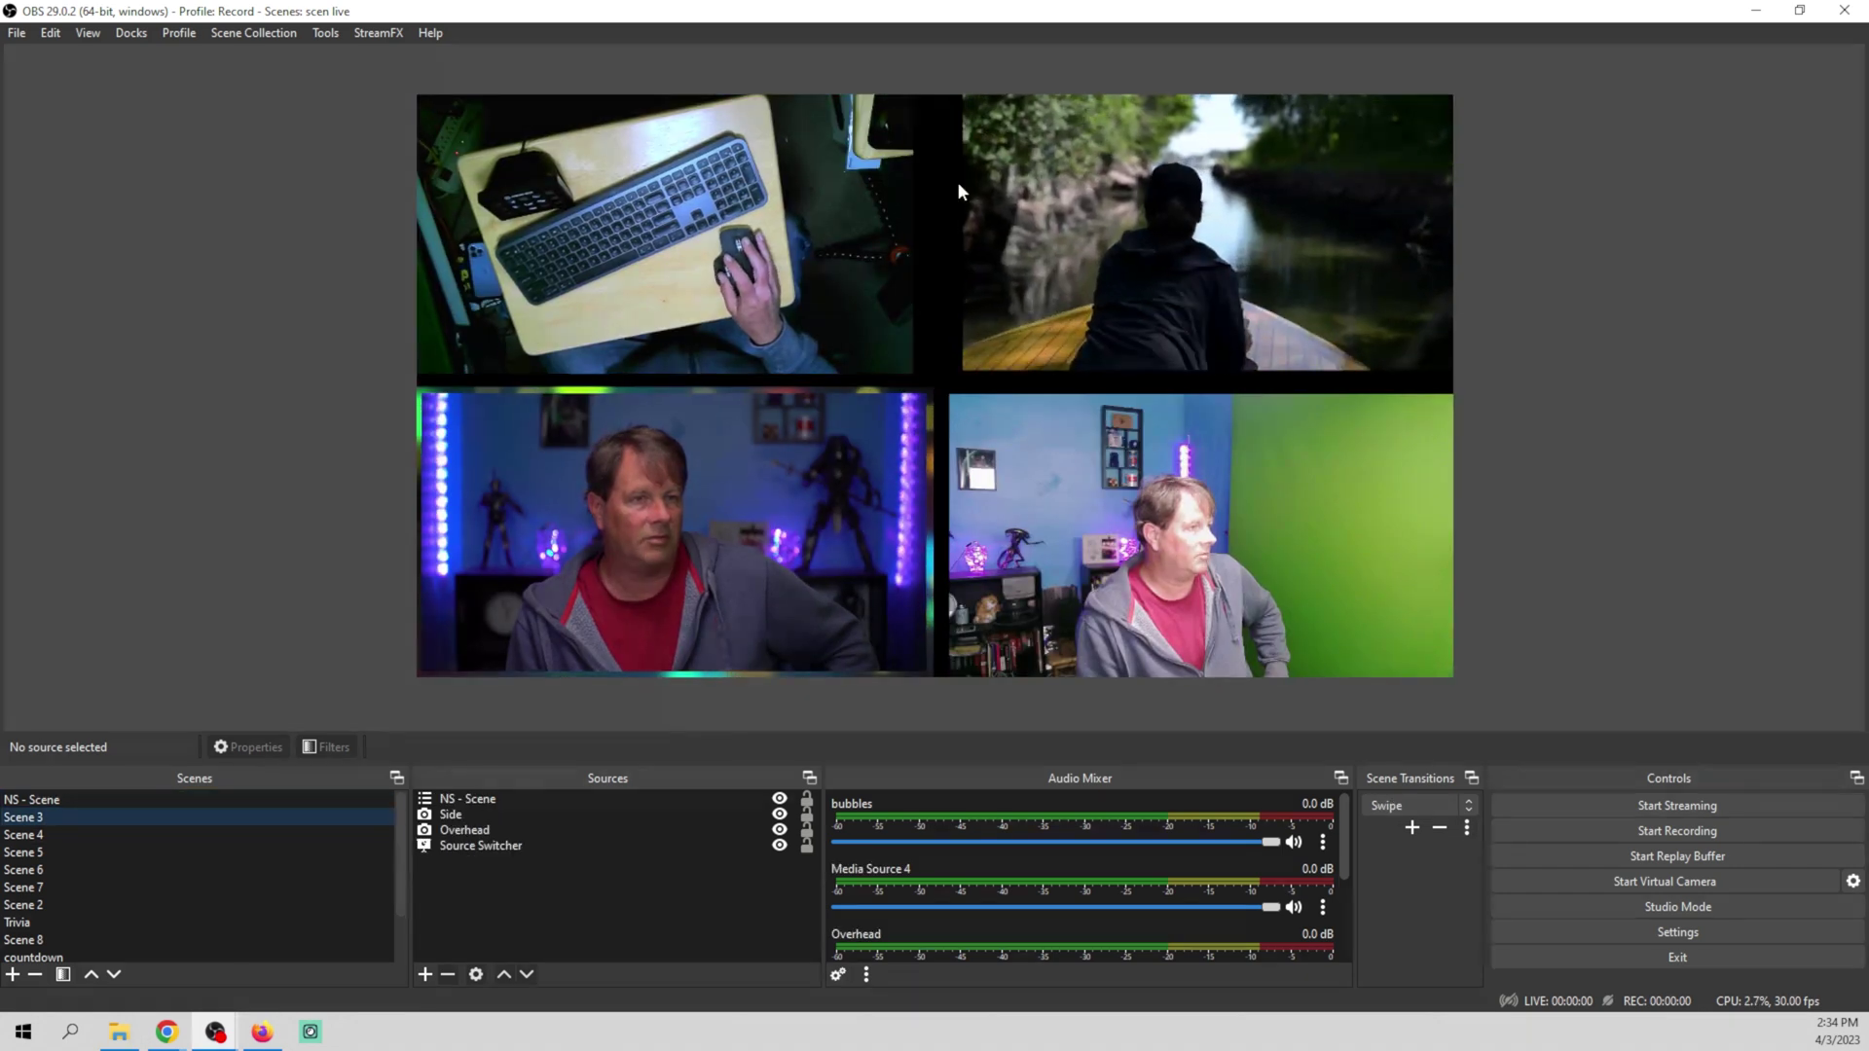
pyautogui.click(424, 975)
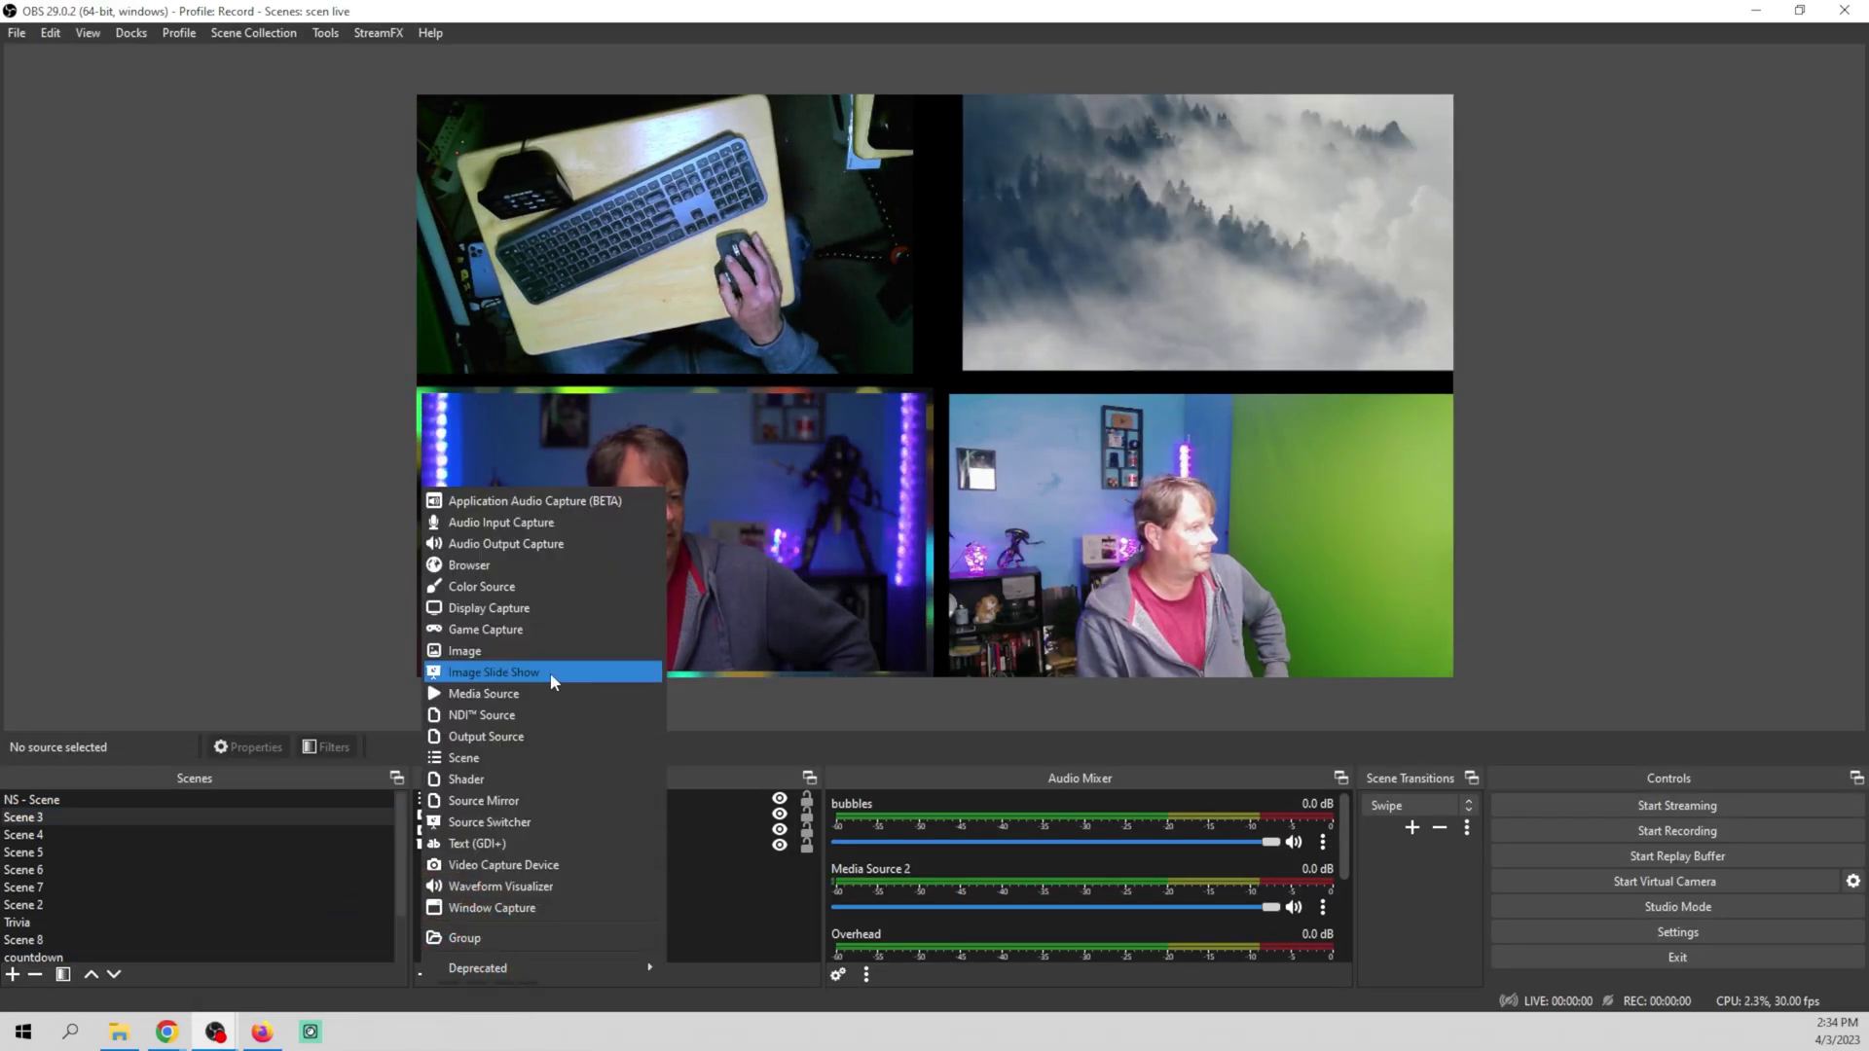
pyautogui.click(493, 567)
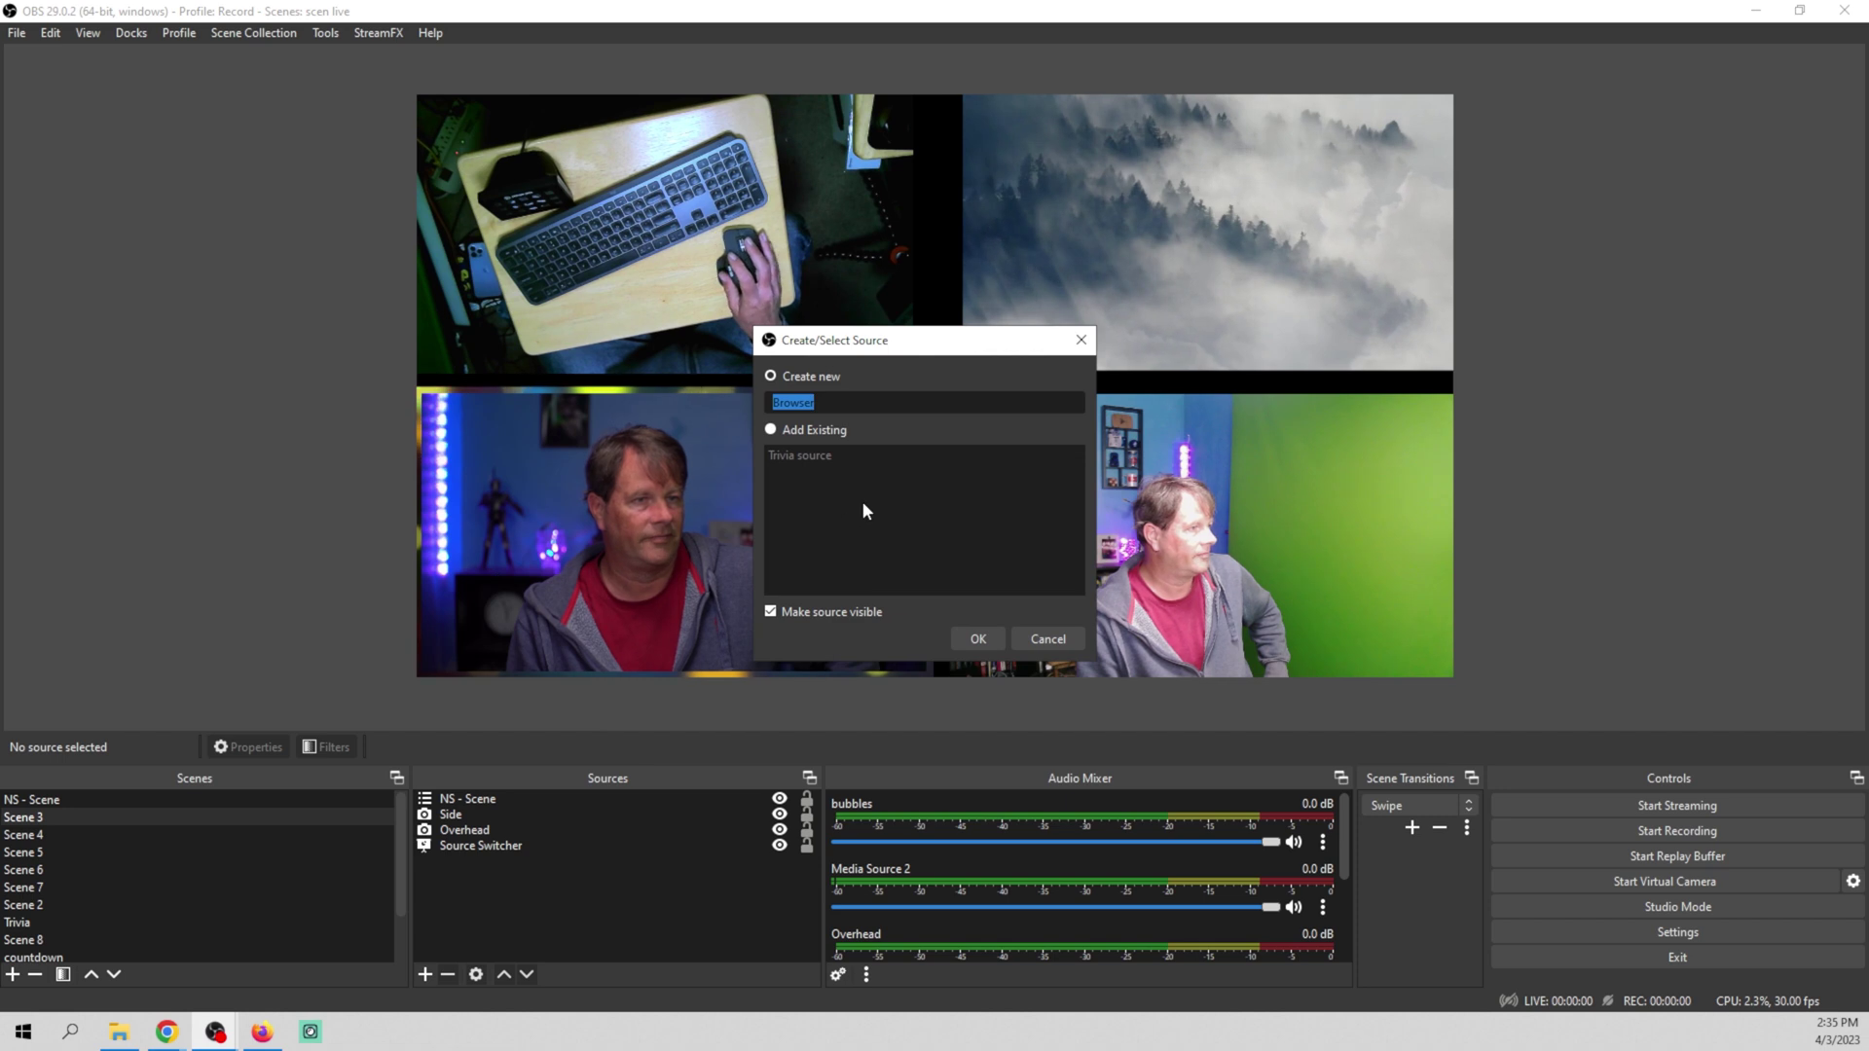
pyautogui.write('L')
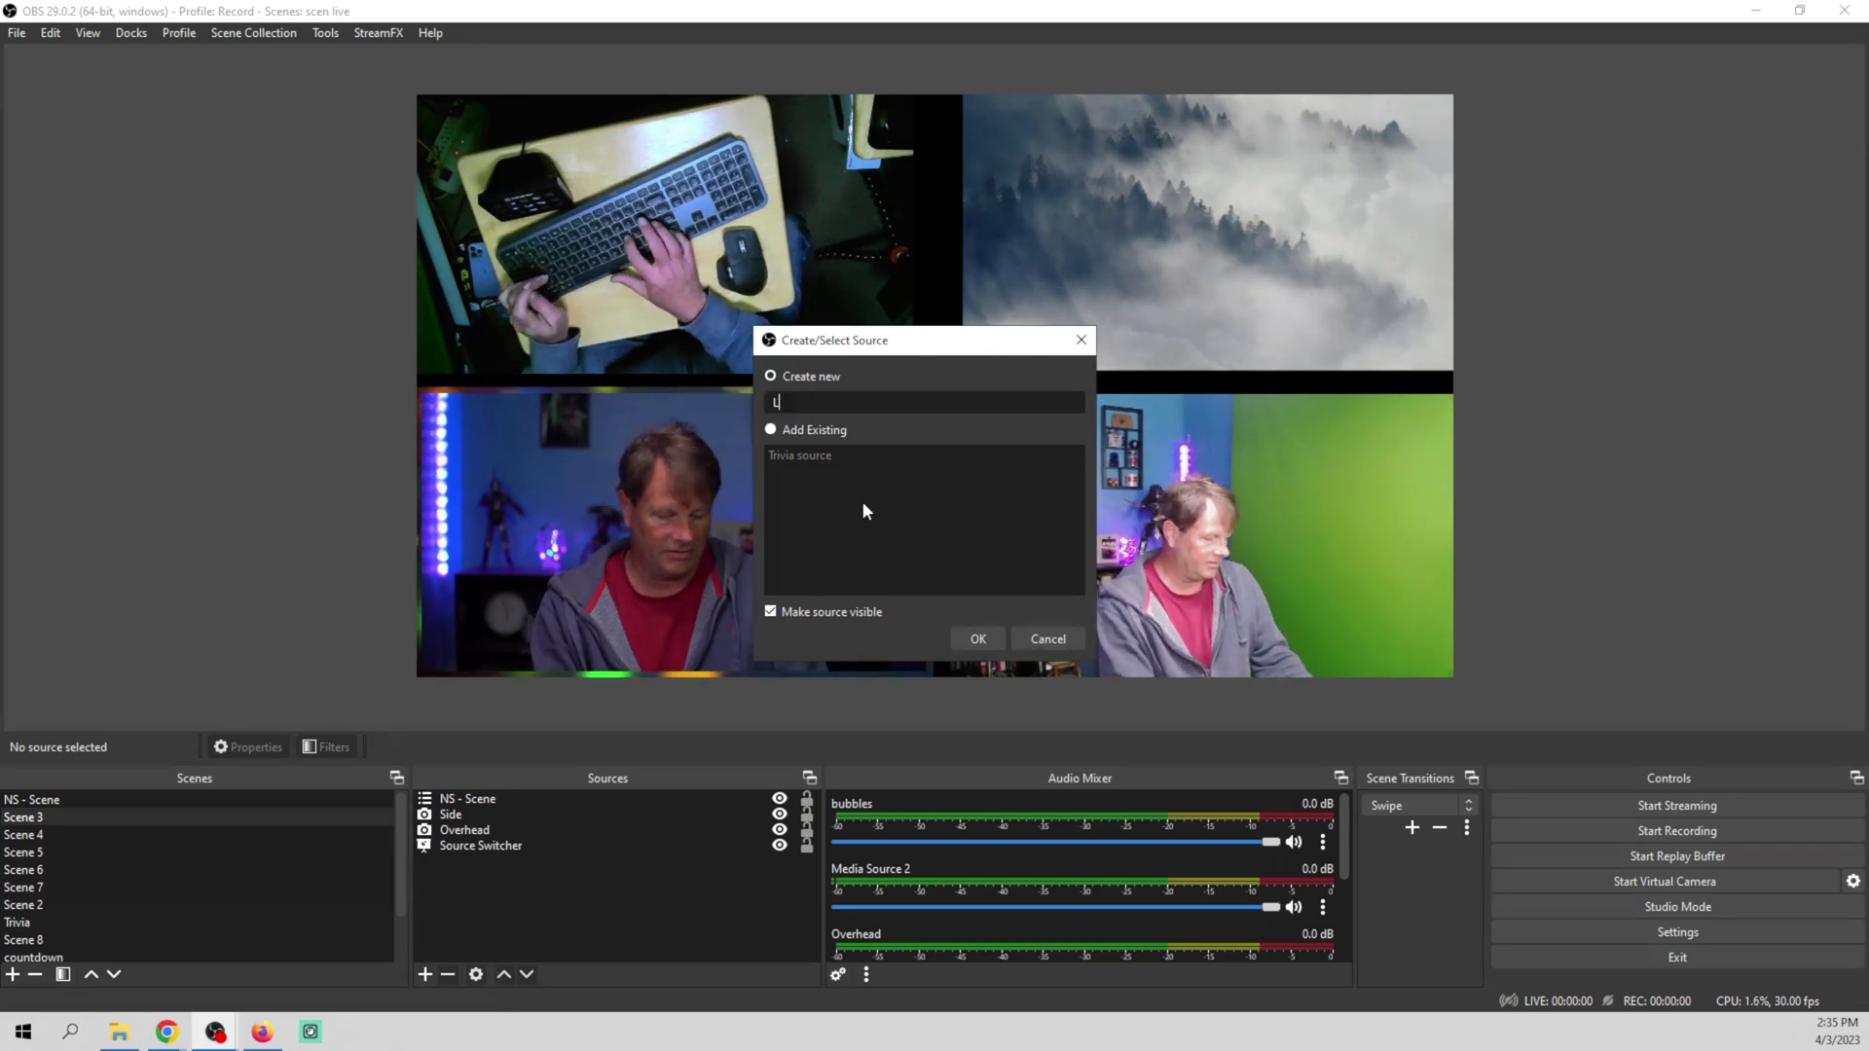
pyautogui.write('abels')
# Name the browser source Labels, paste the overlay URL, size it 1920×1080, refresh cache and apply
pyautogui.click(983, 640)
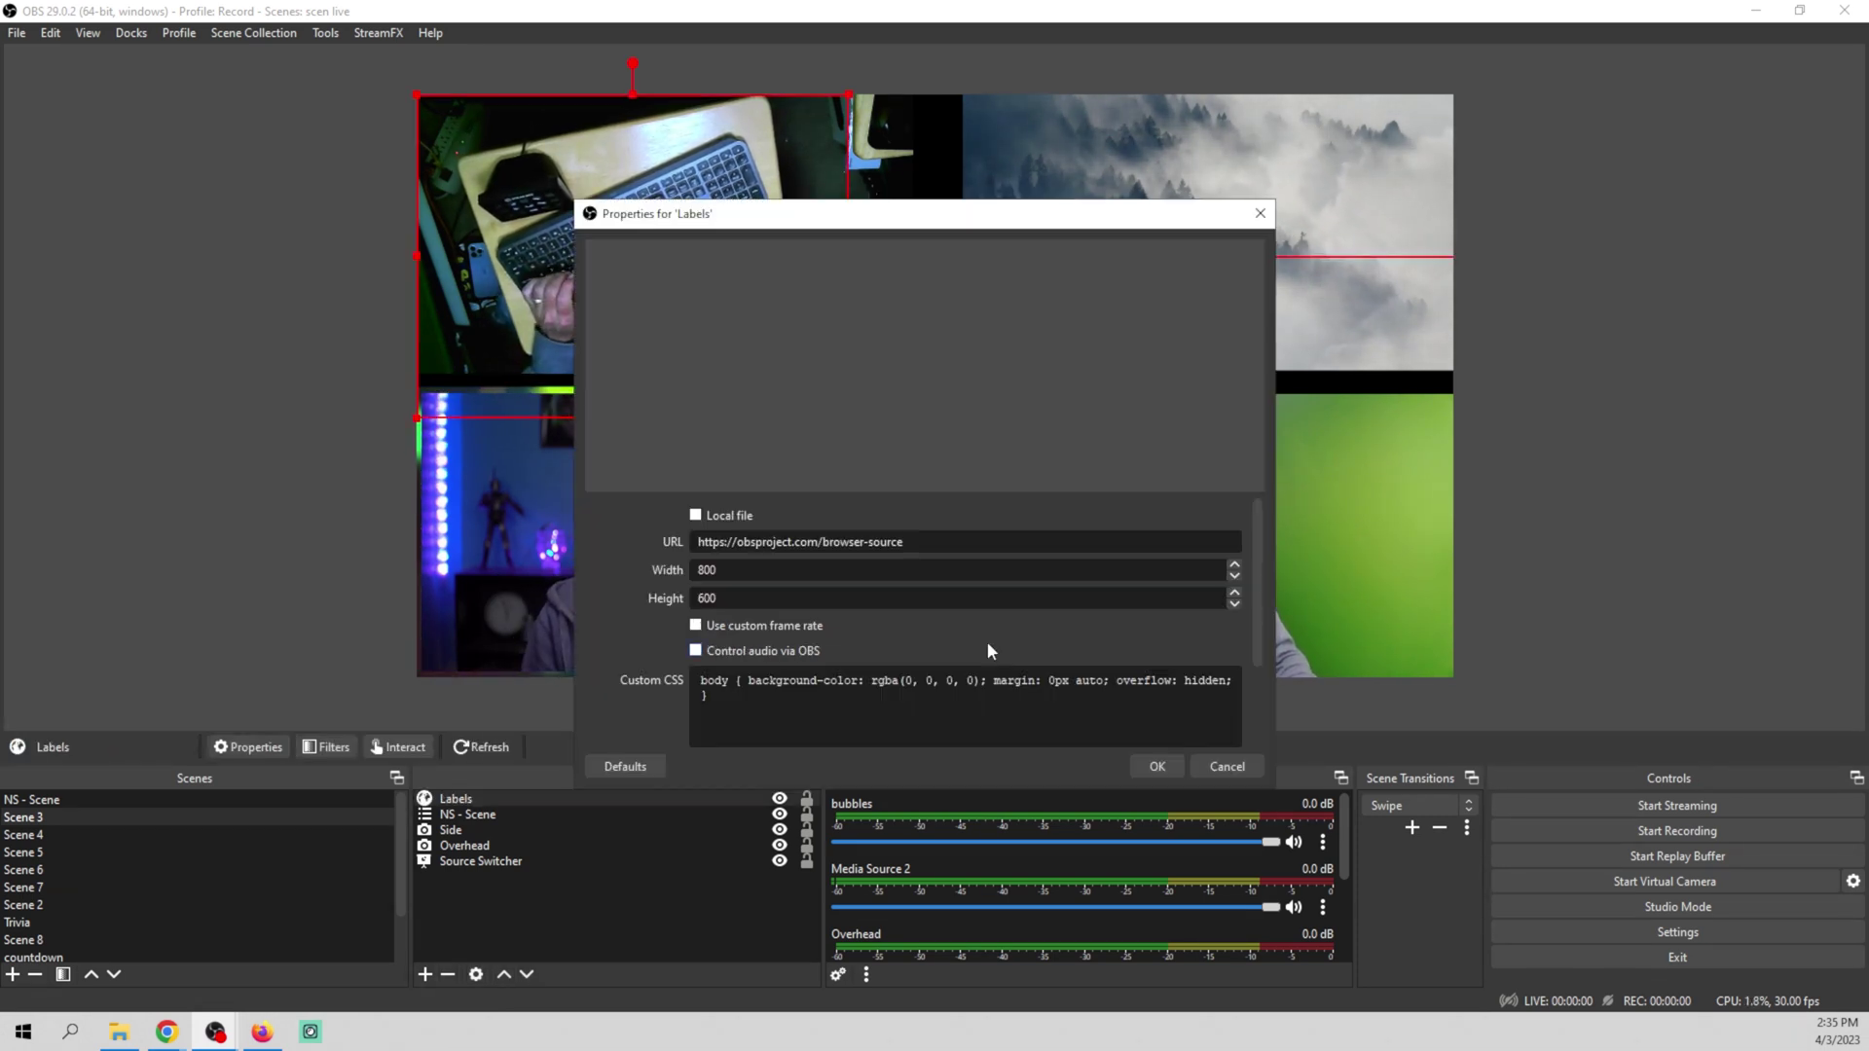
pyautogui.tripleClick(898, 543)
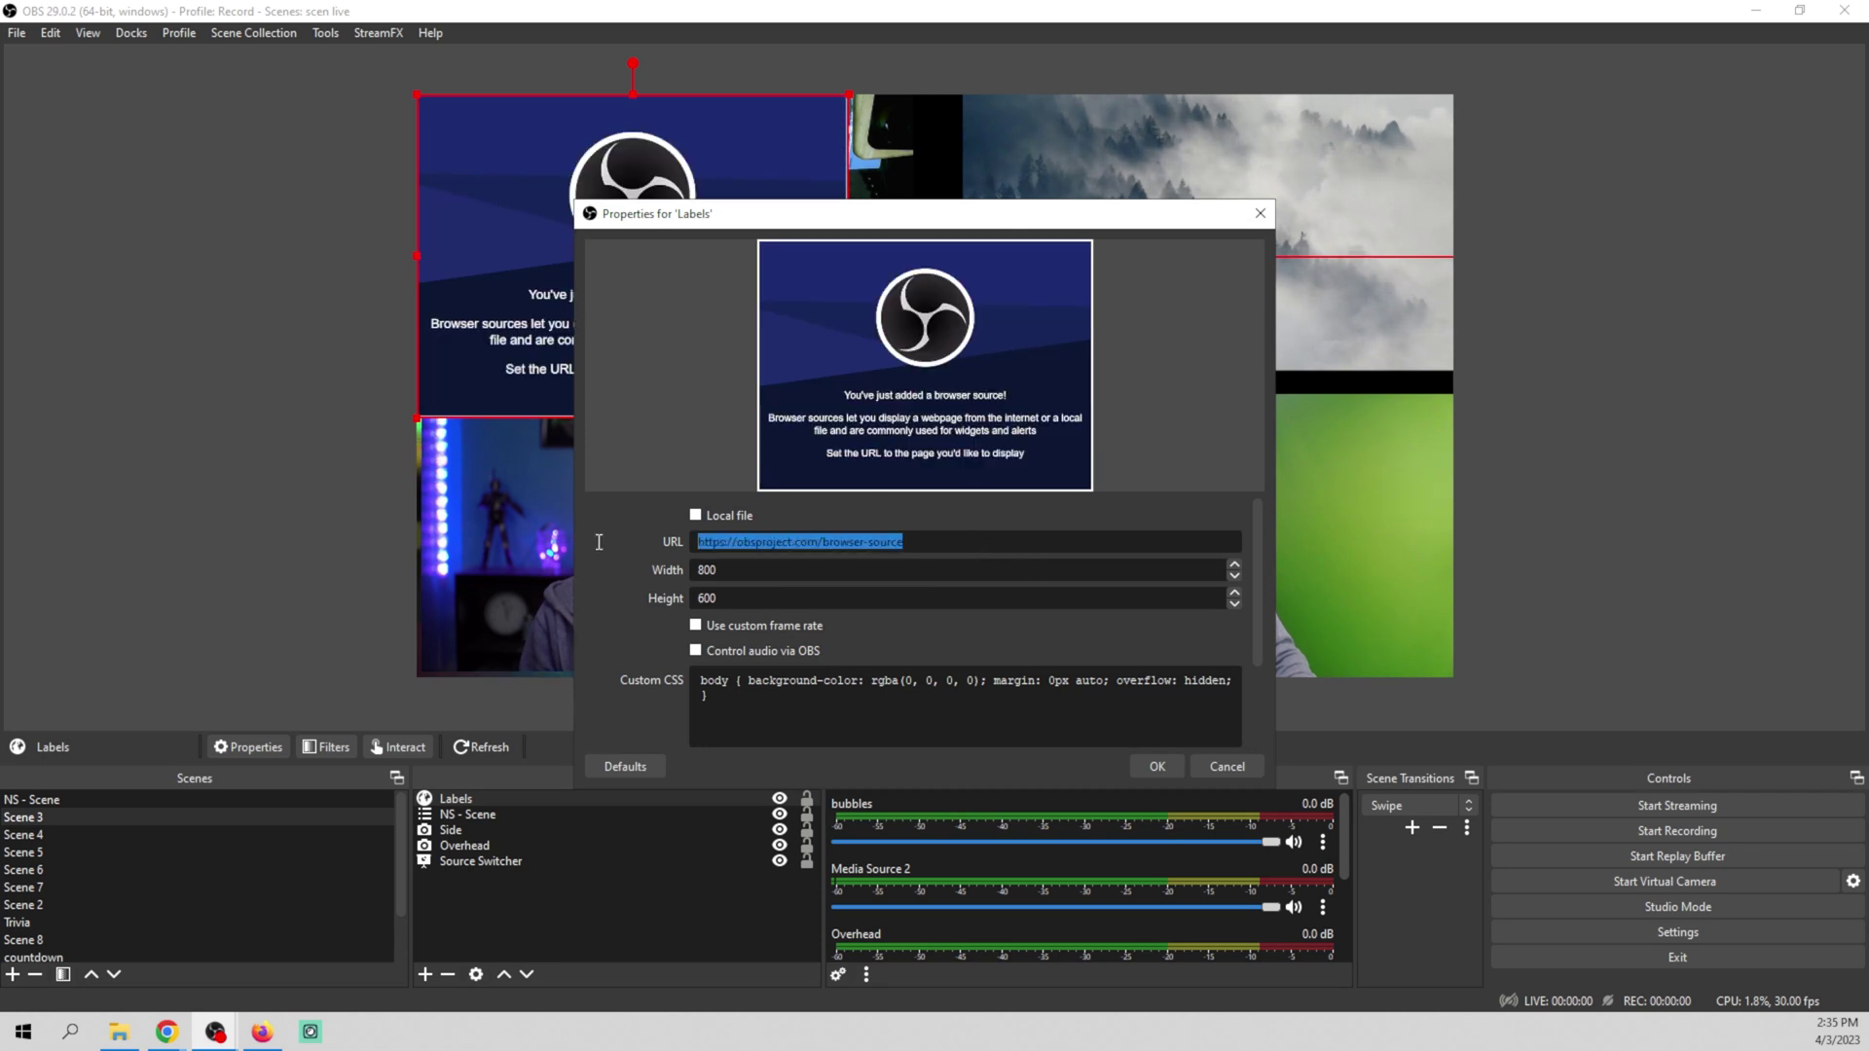
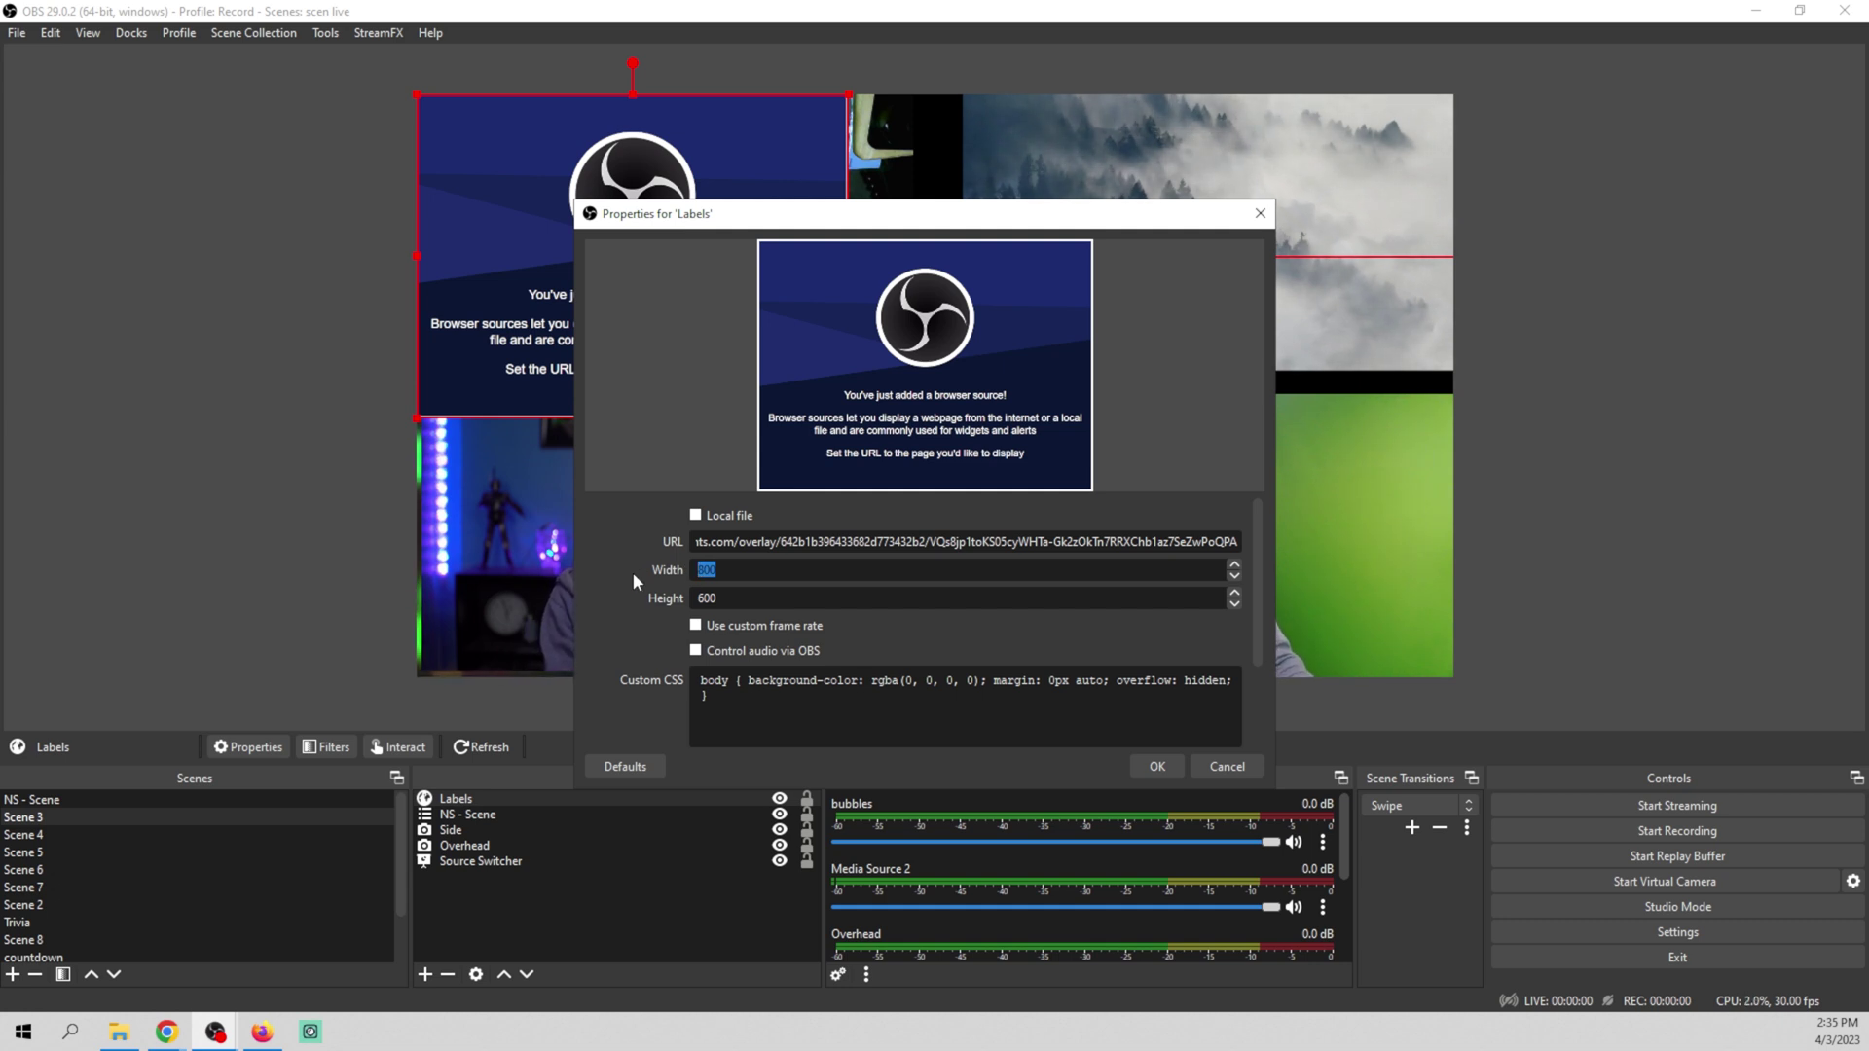
pyautogui.write('1920')
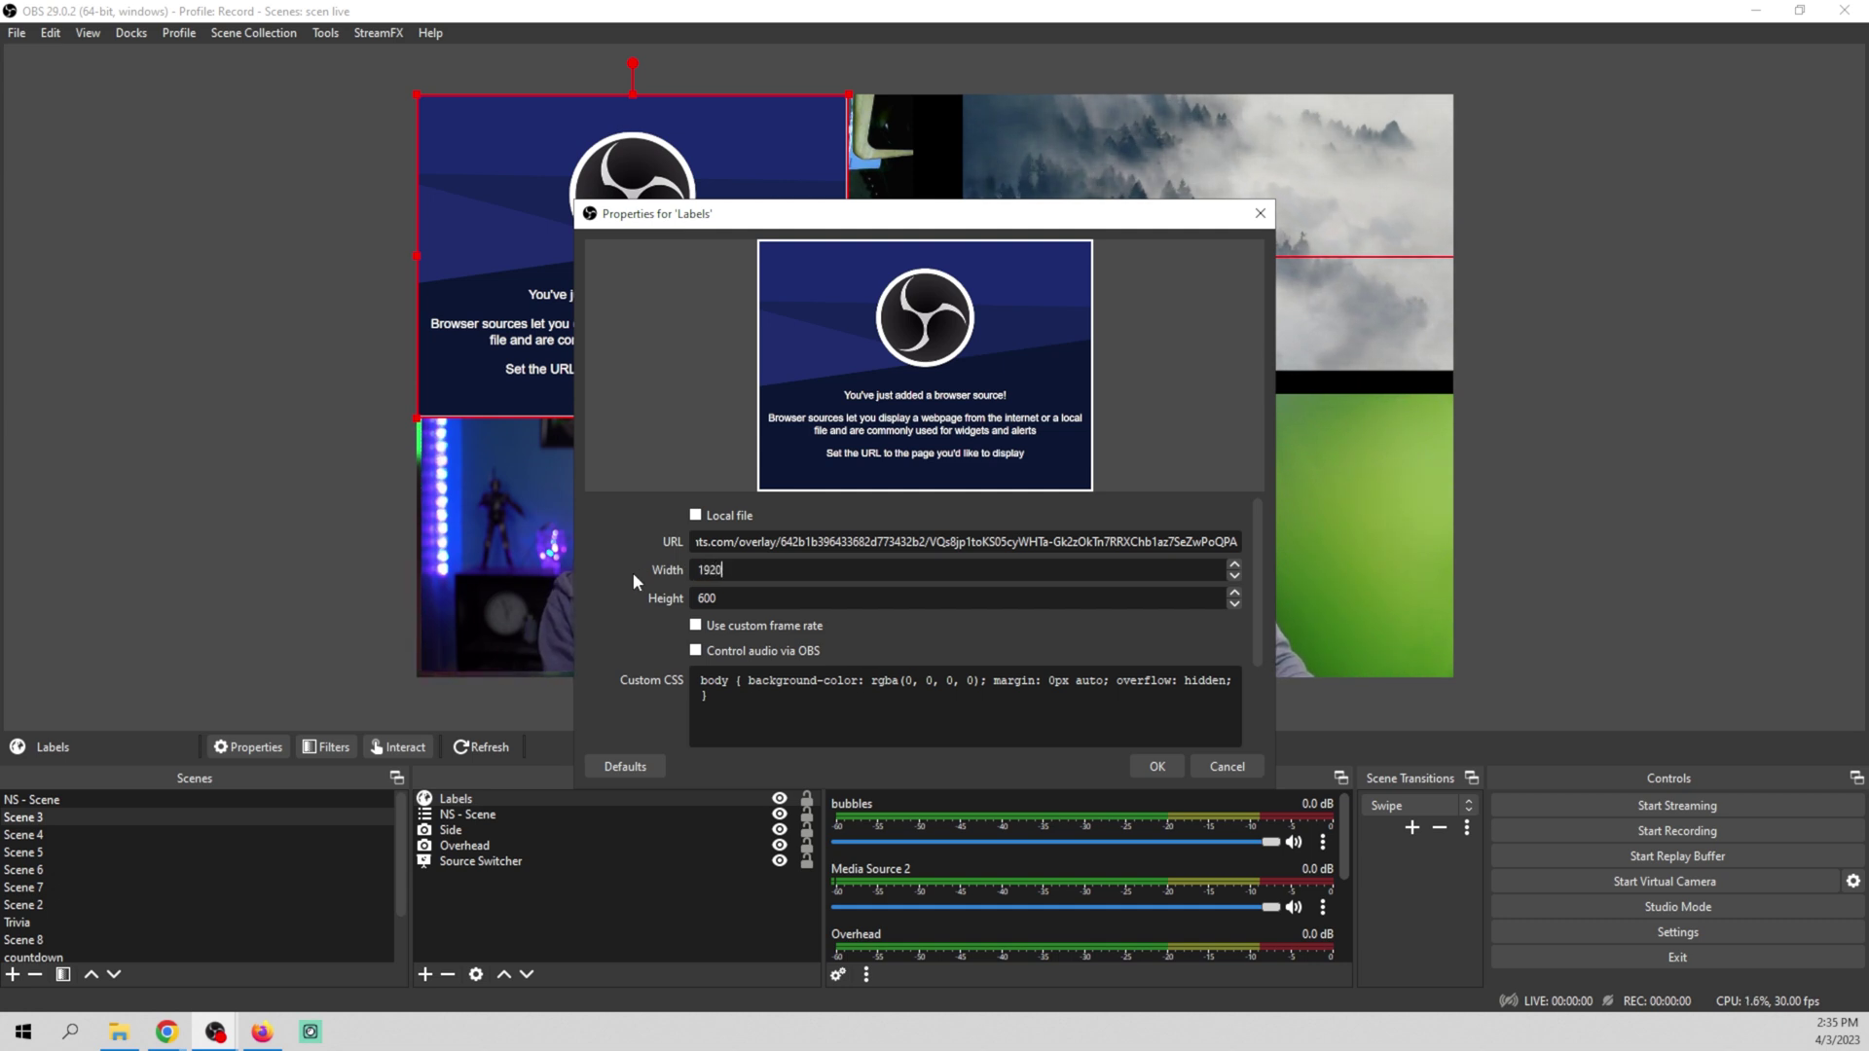
pyautogui.press('Tab')
pyautogui.write('1080')
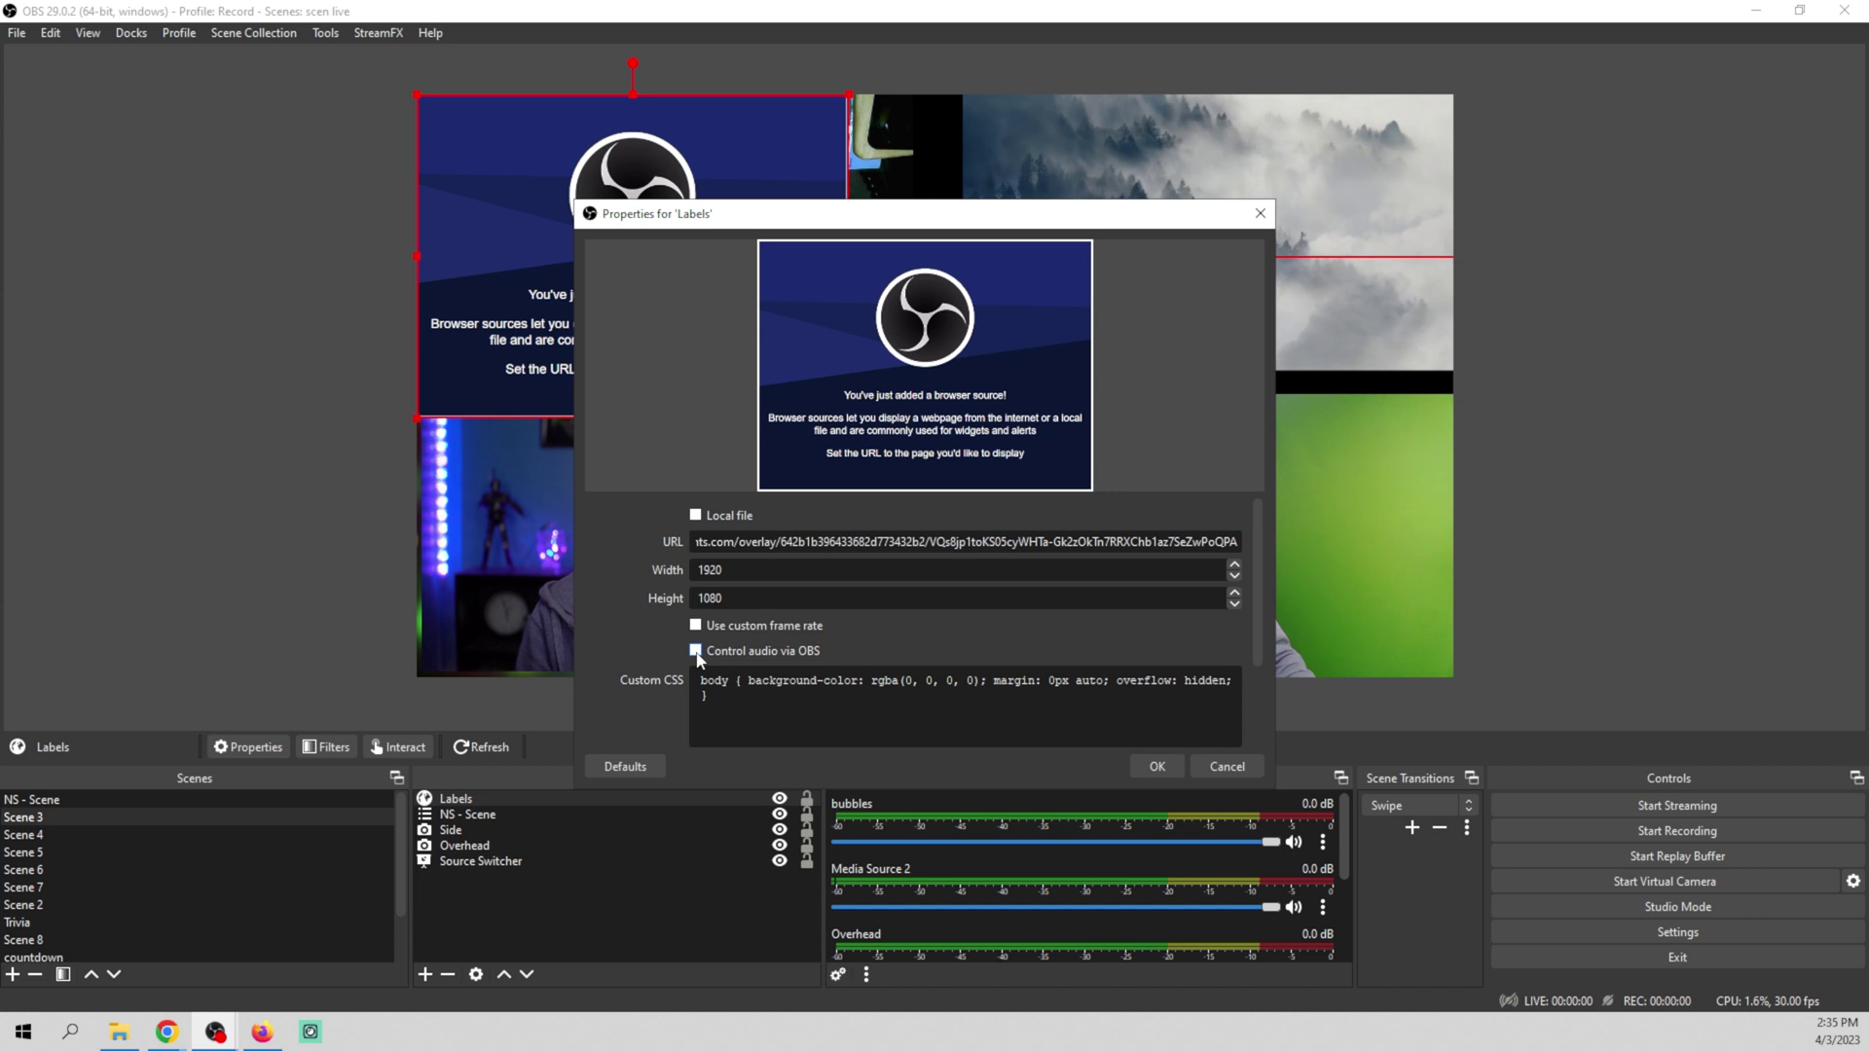
pyautogui.scroll(-2, 995, 624)
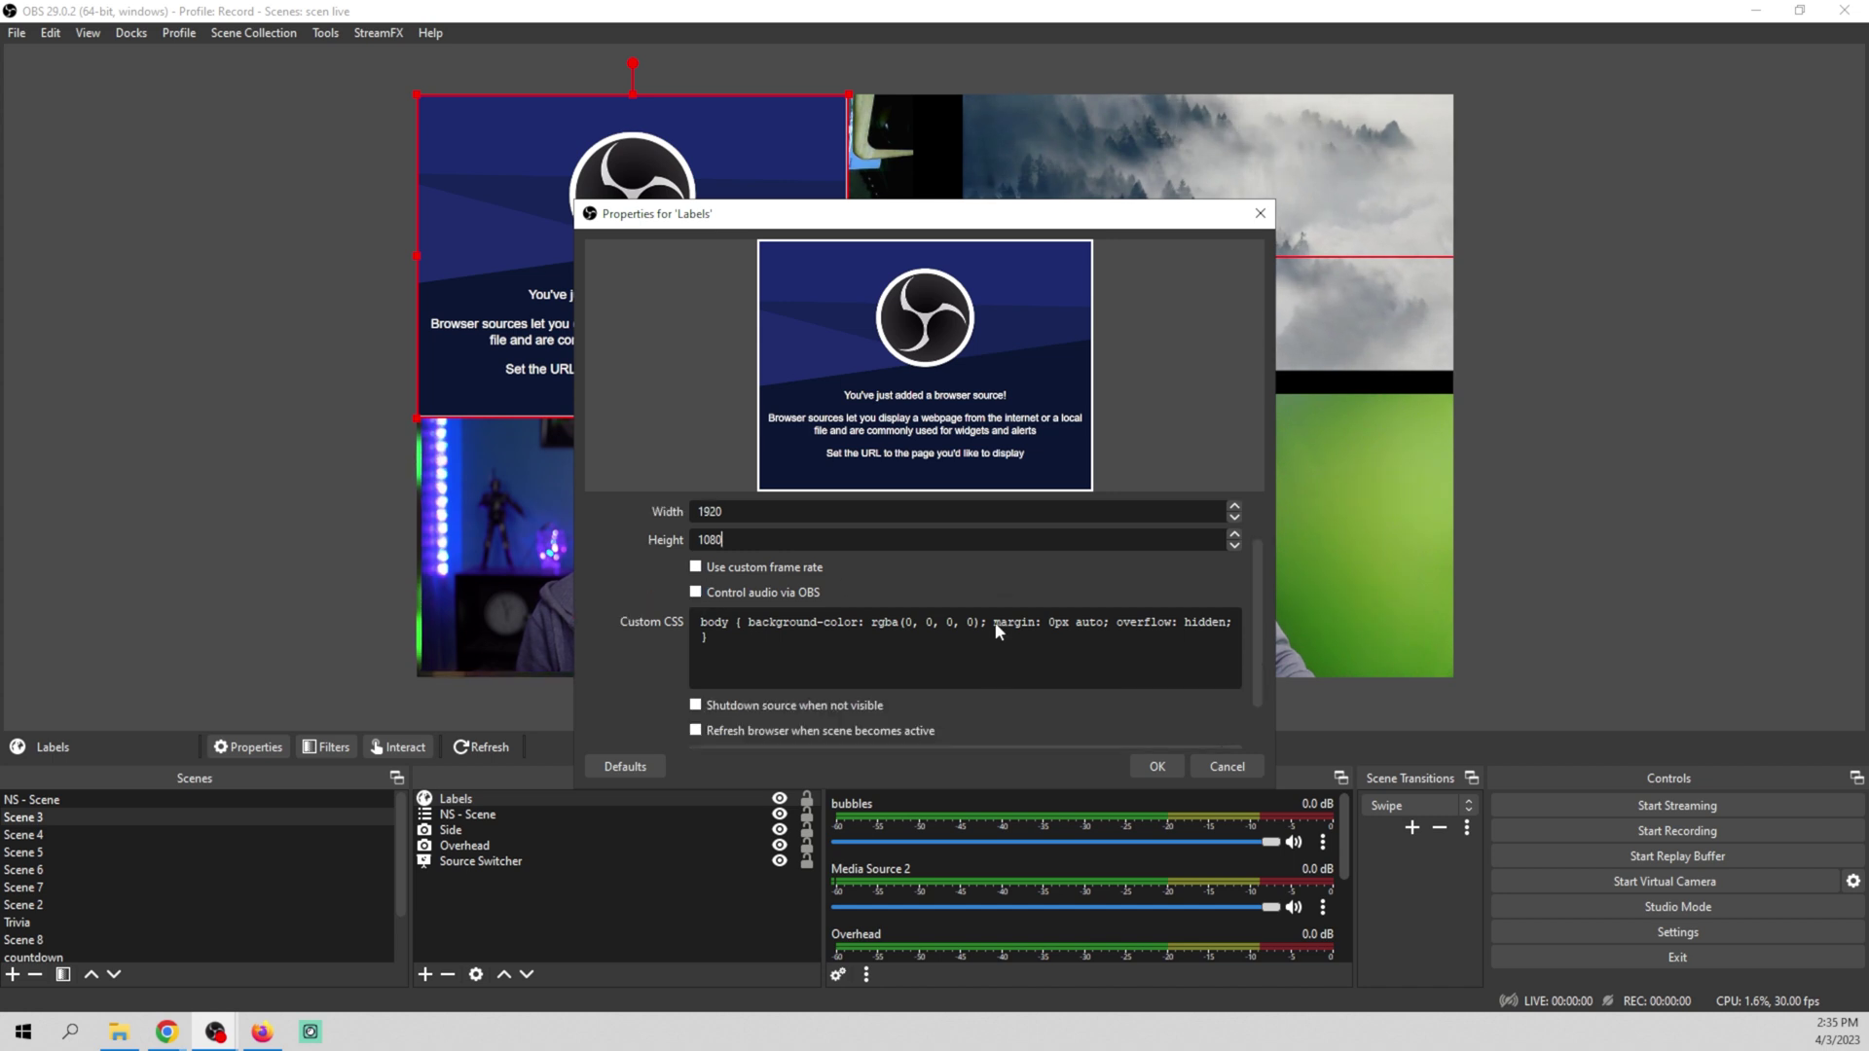
pyautogui.click(780, 728)
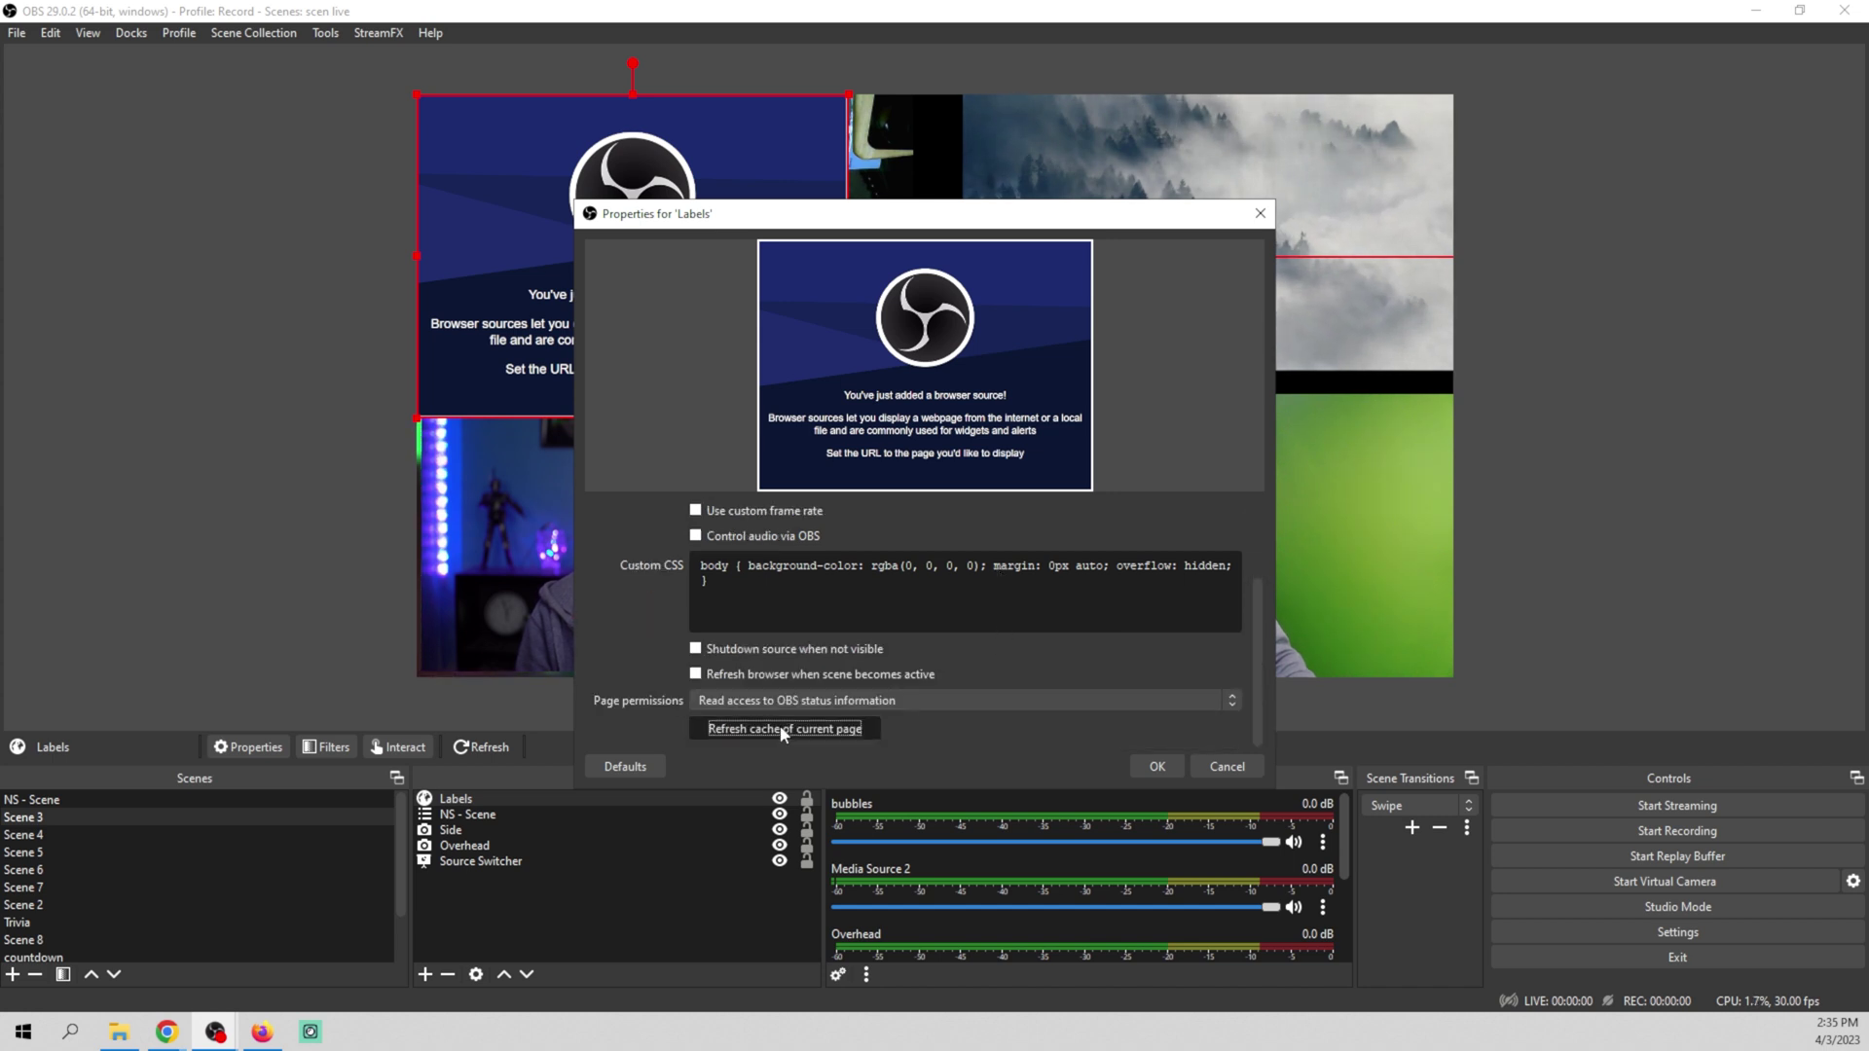
pyautogui.click(1158, 768)
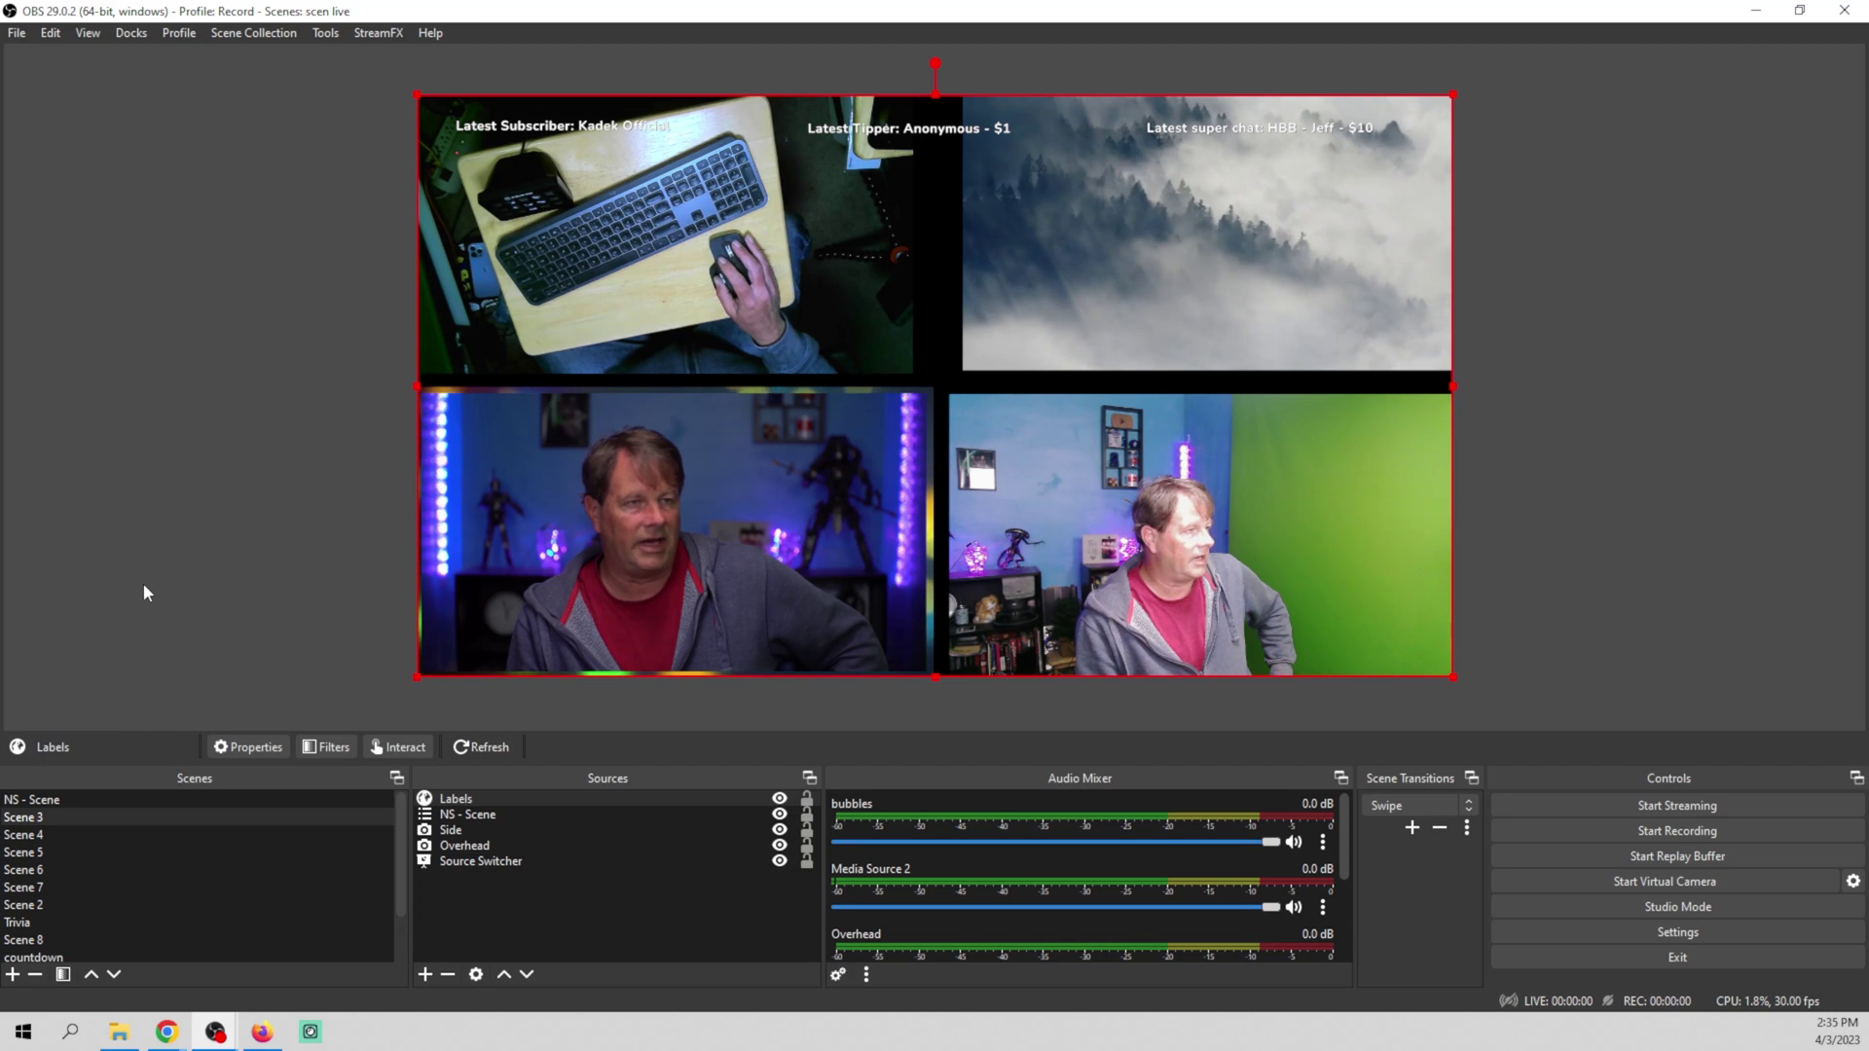
# Add a Color Source named Color Source to Scene 3, coloured dark gray #474747
pyautogui.click(425, 975)
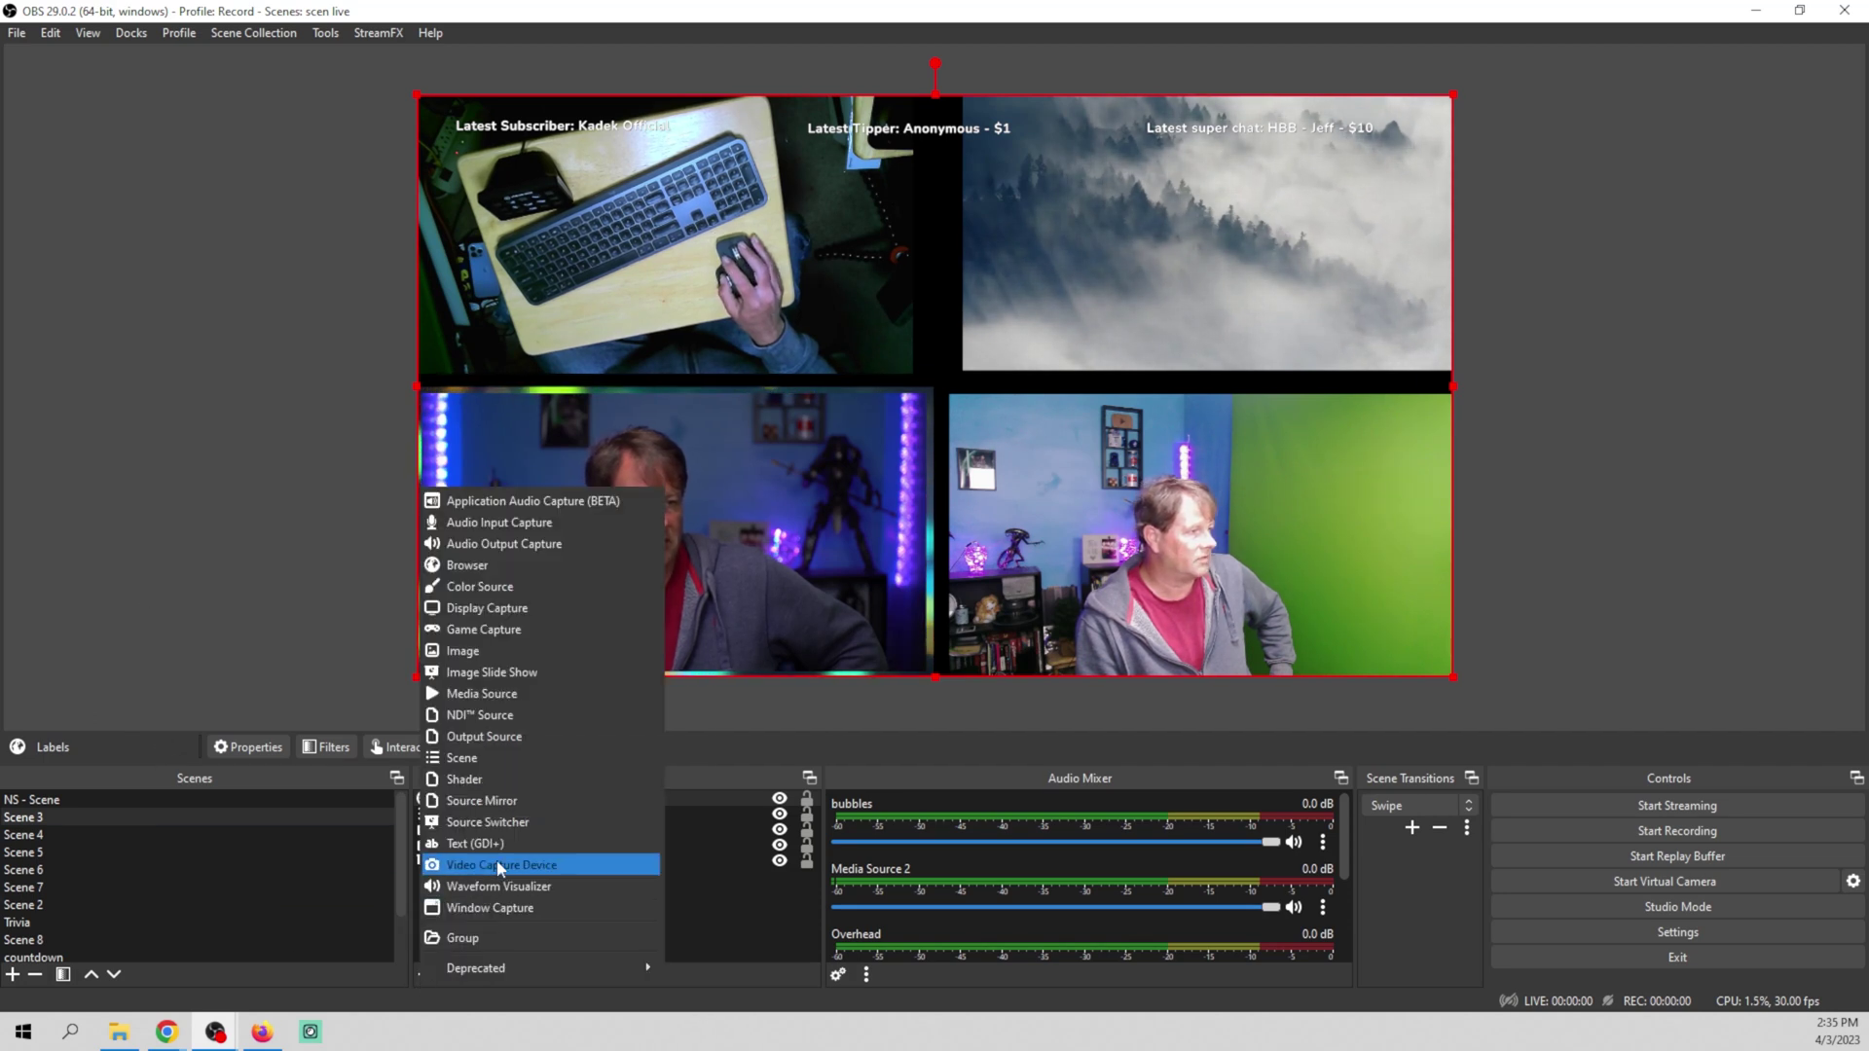
pyautogui.click(529, 586)
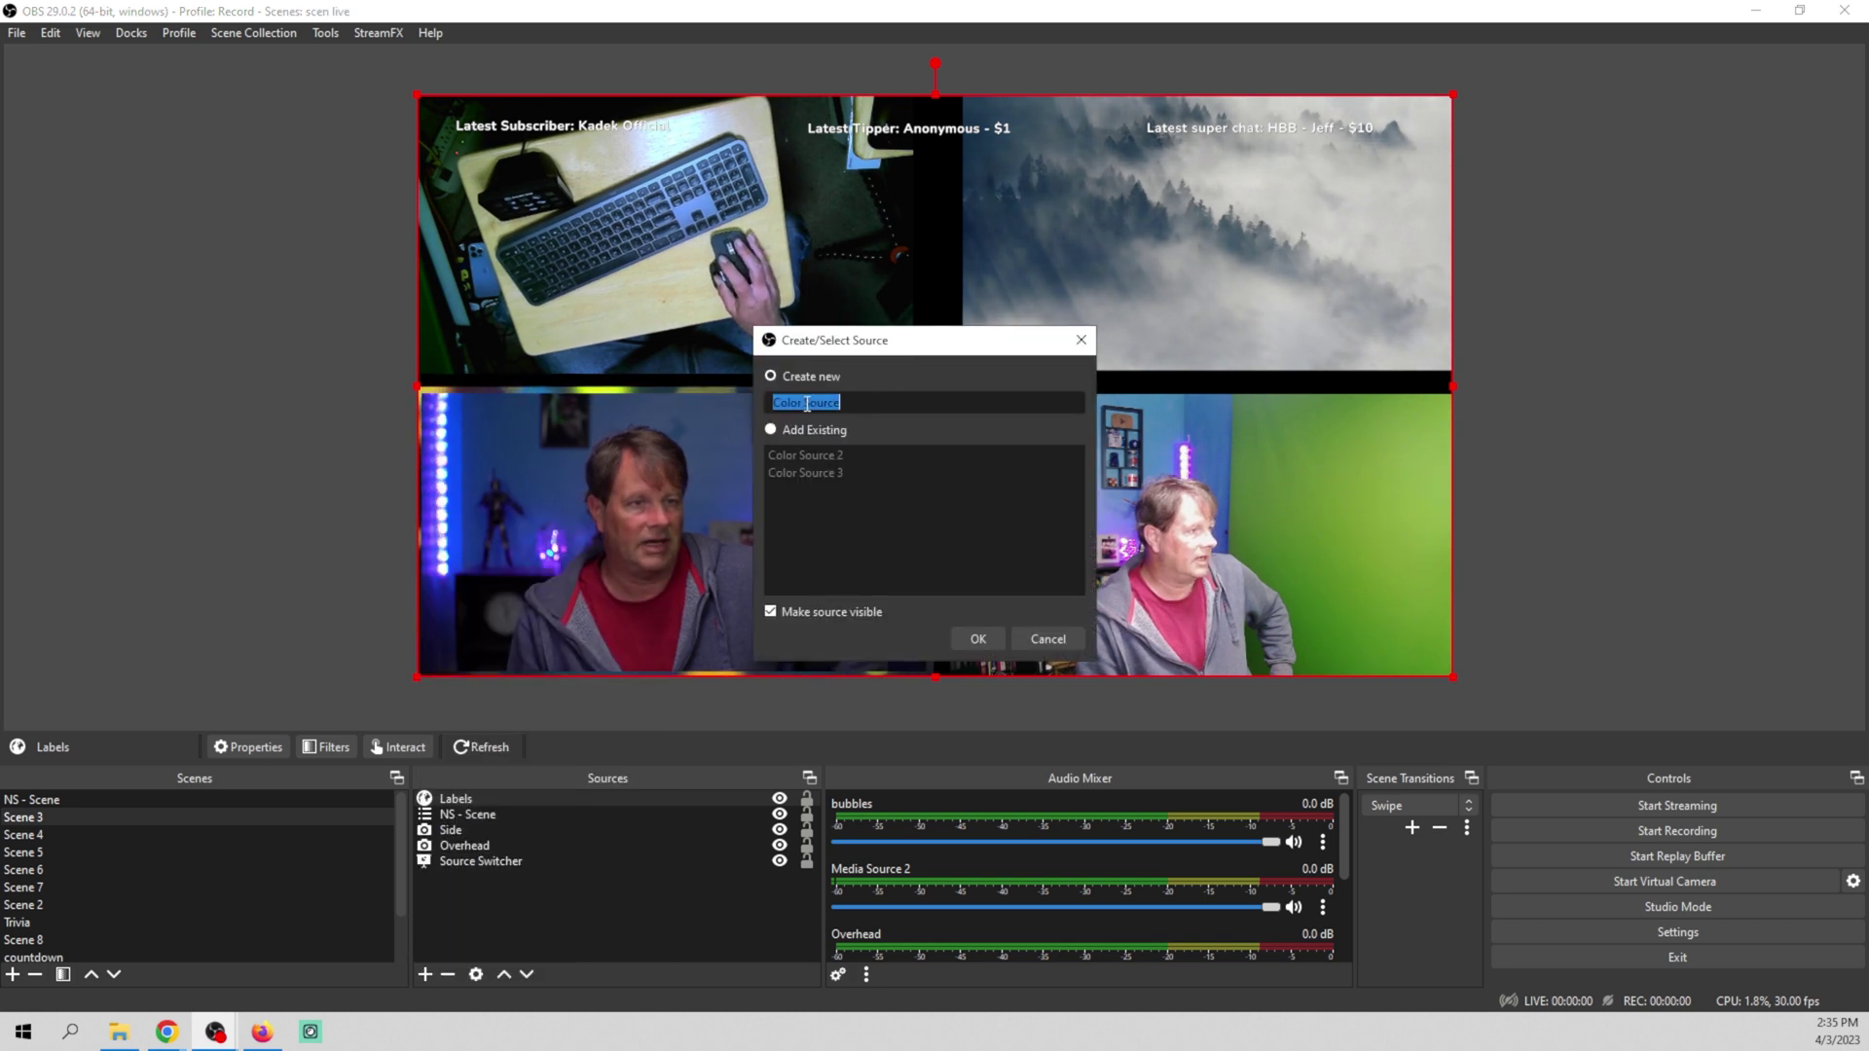
pyautogui.click(978, 639)
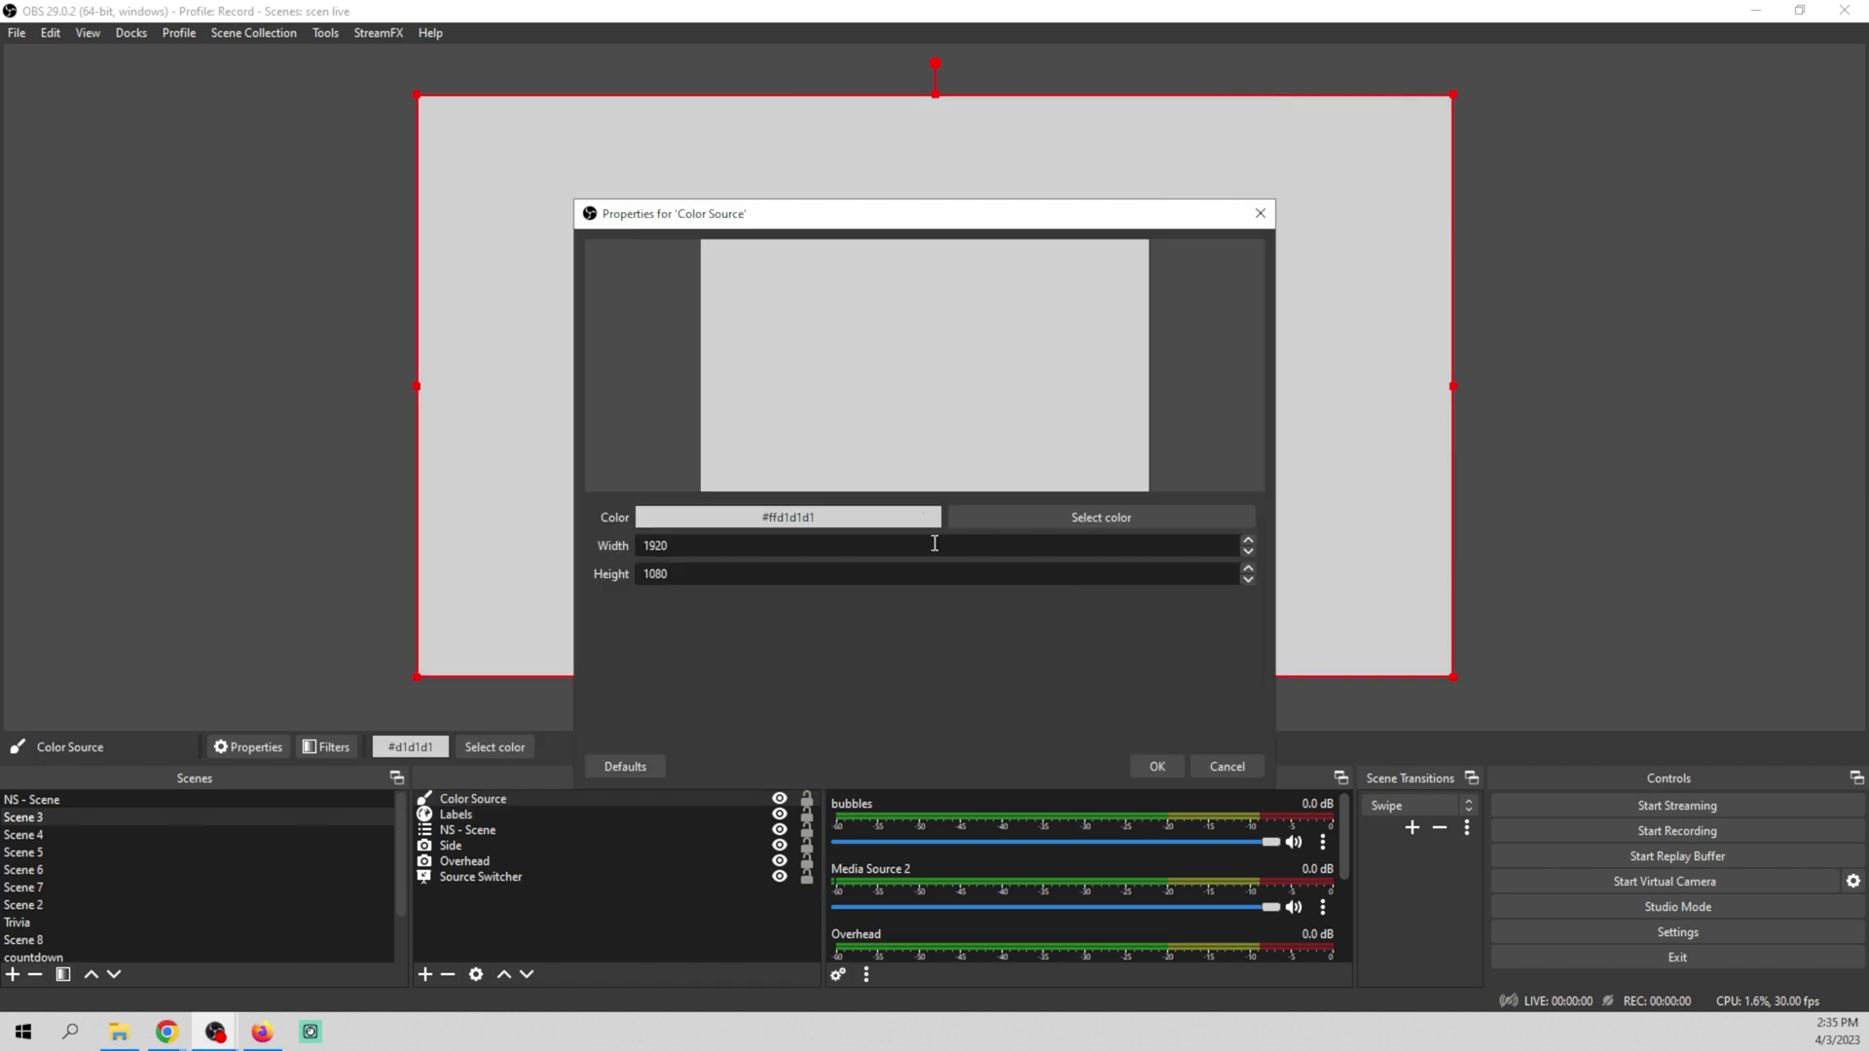
pyautogui.click(1094, 519)
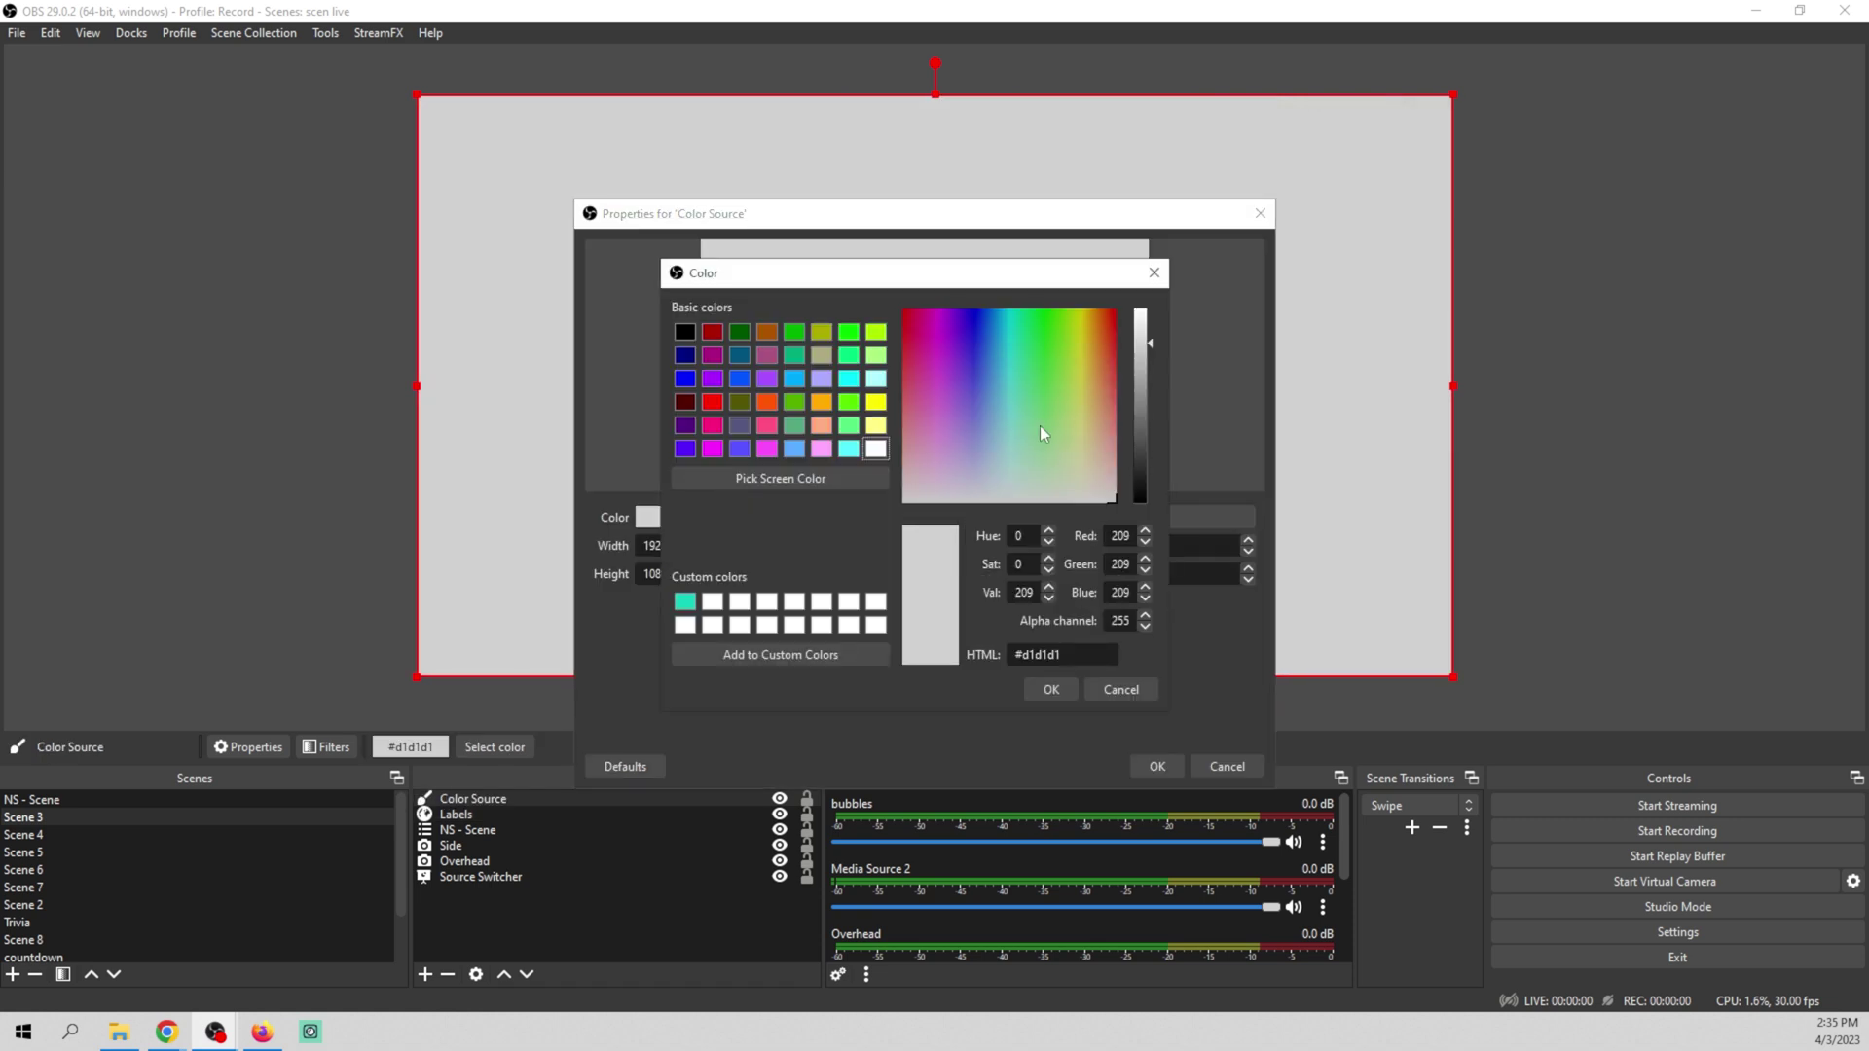
pyautogui.moveTo(1135, 415); pyautogui.dragTo(1141, 448)
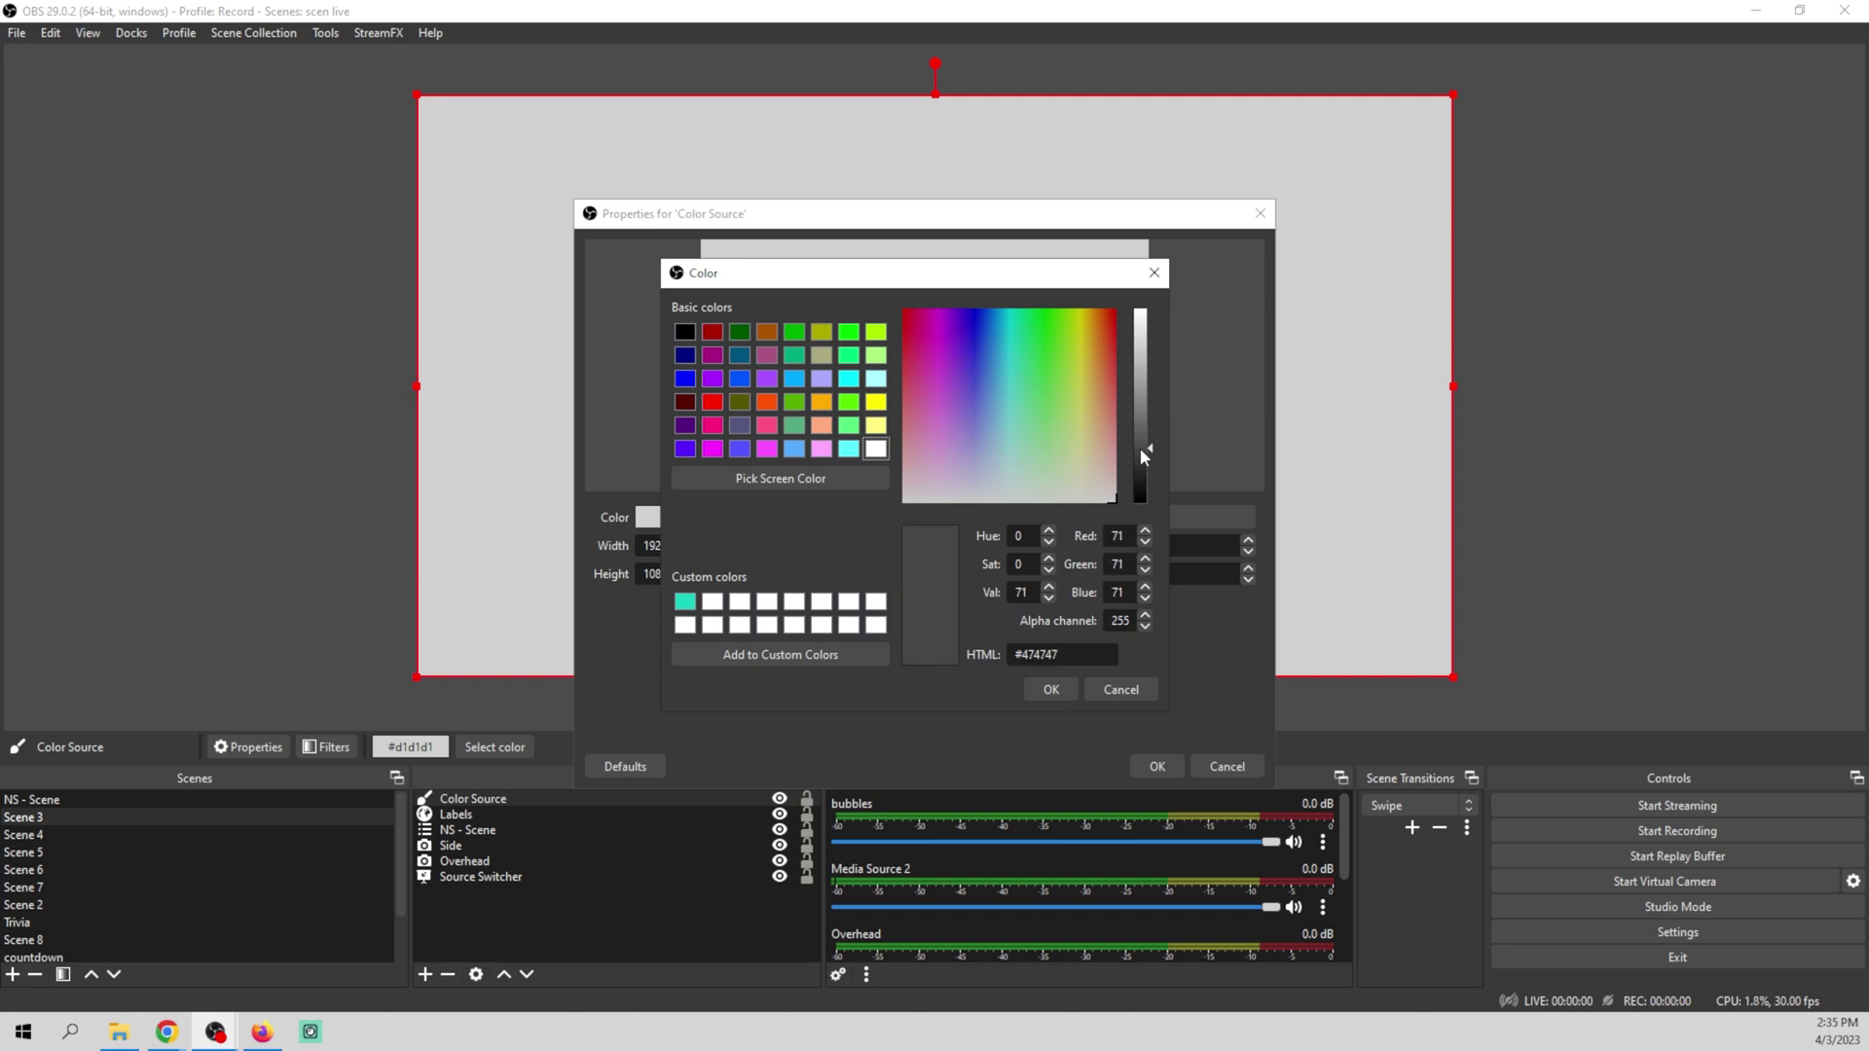
pyautogui.click(1048, 690)
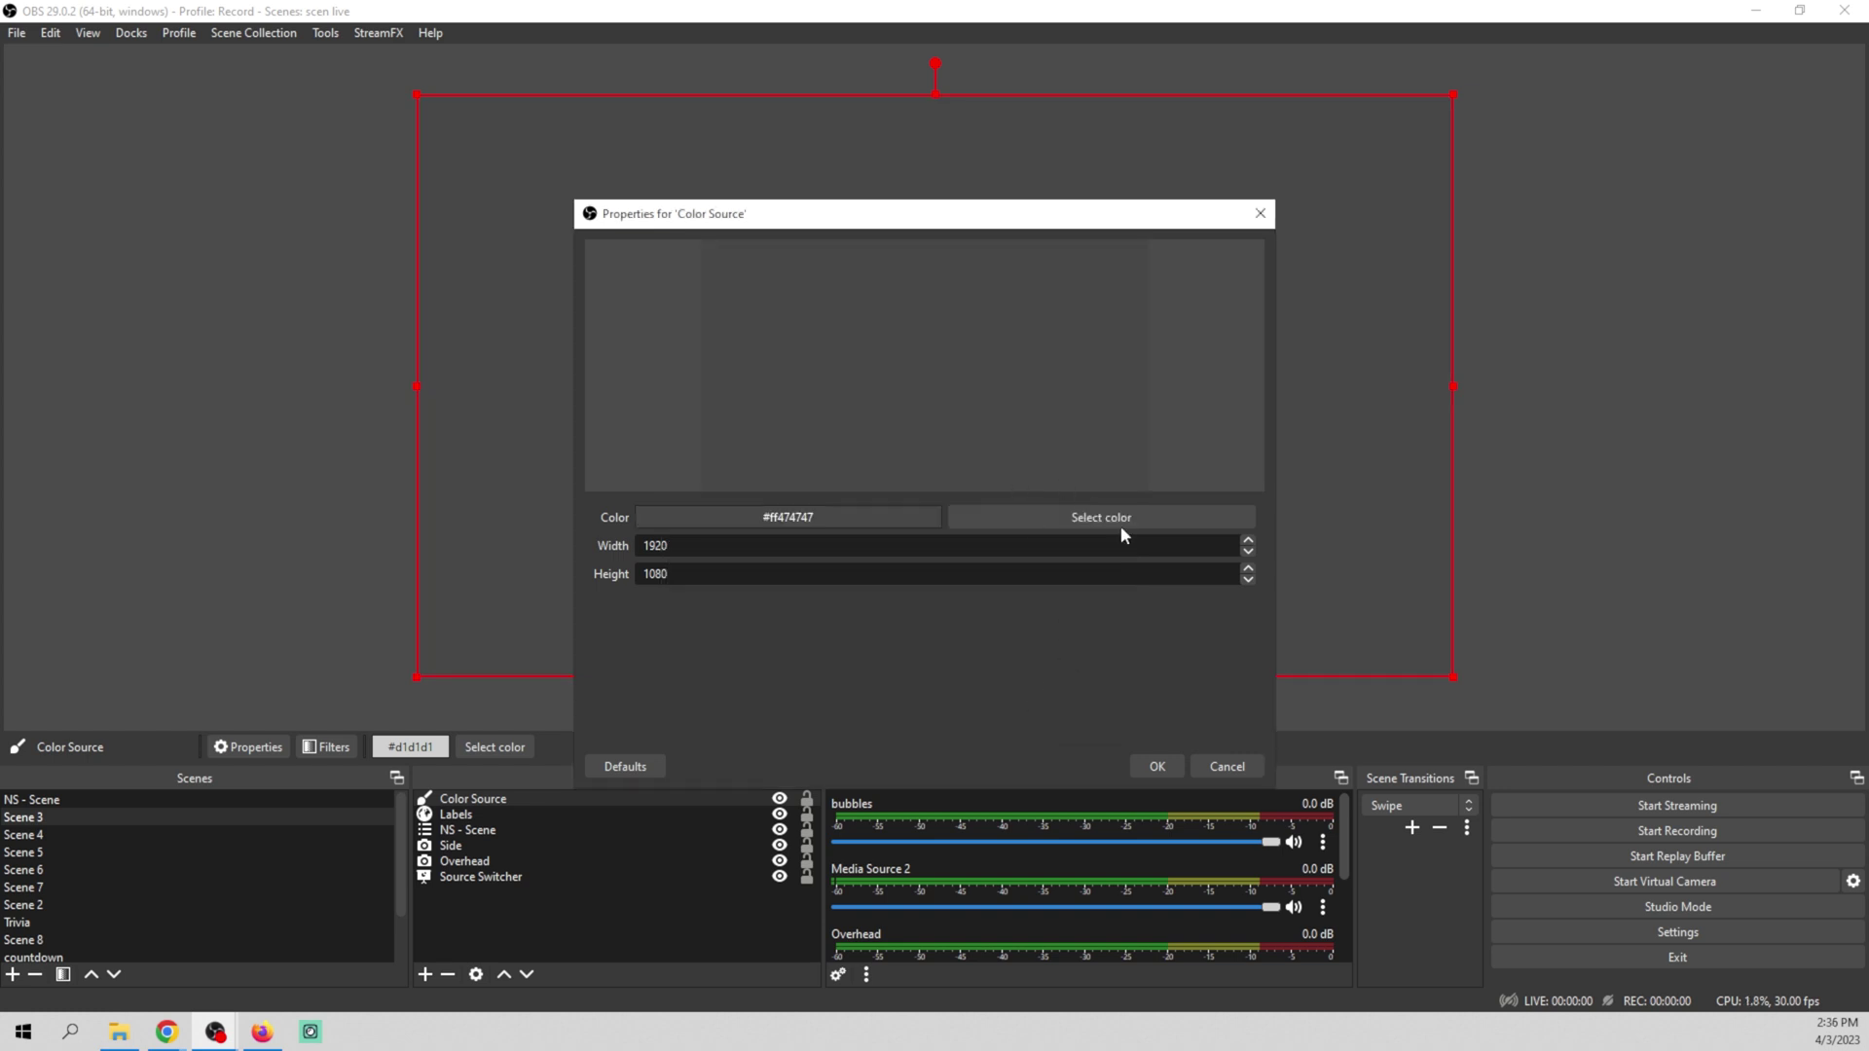
pyautogui.click(1153, 768)
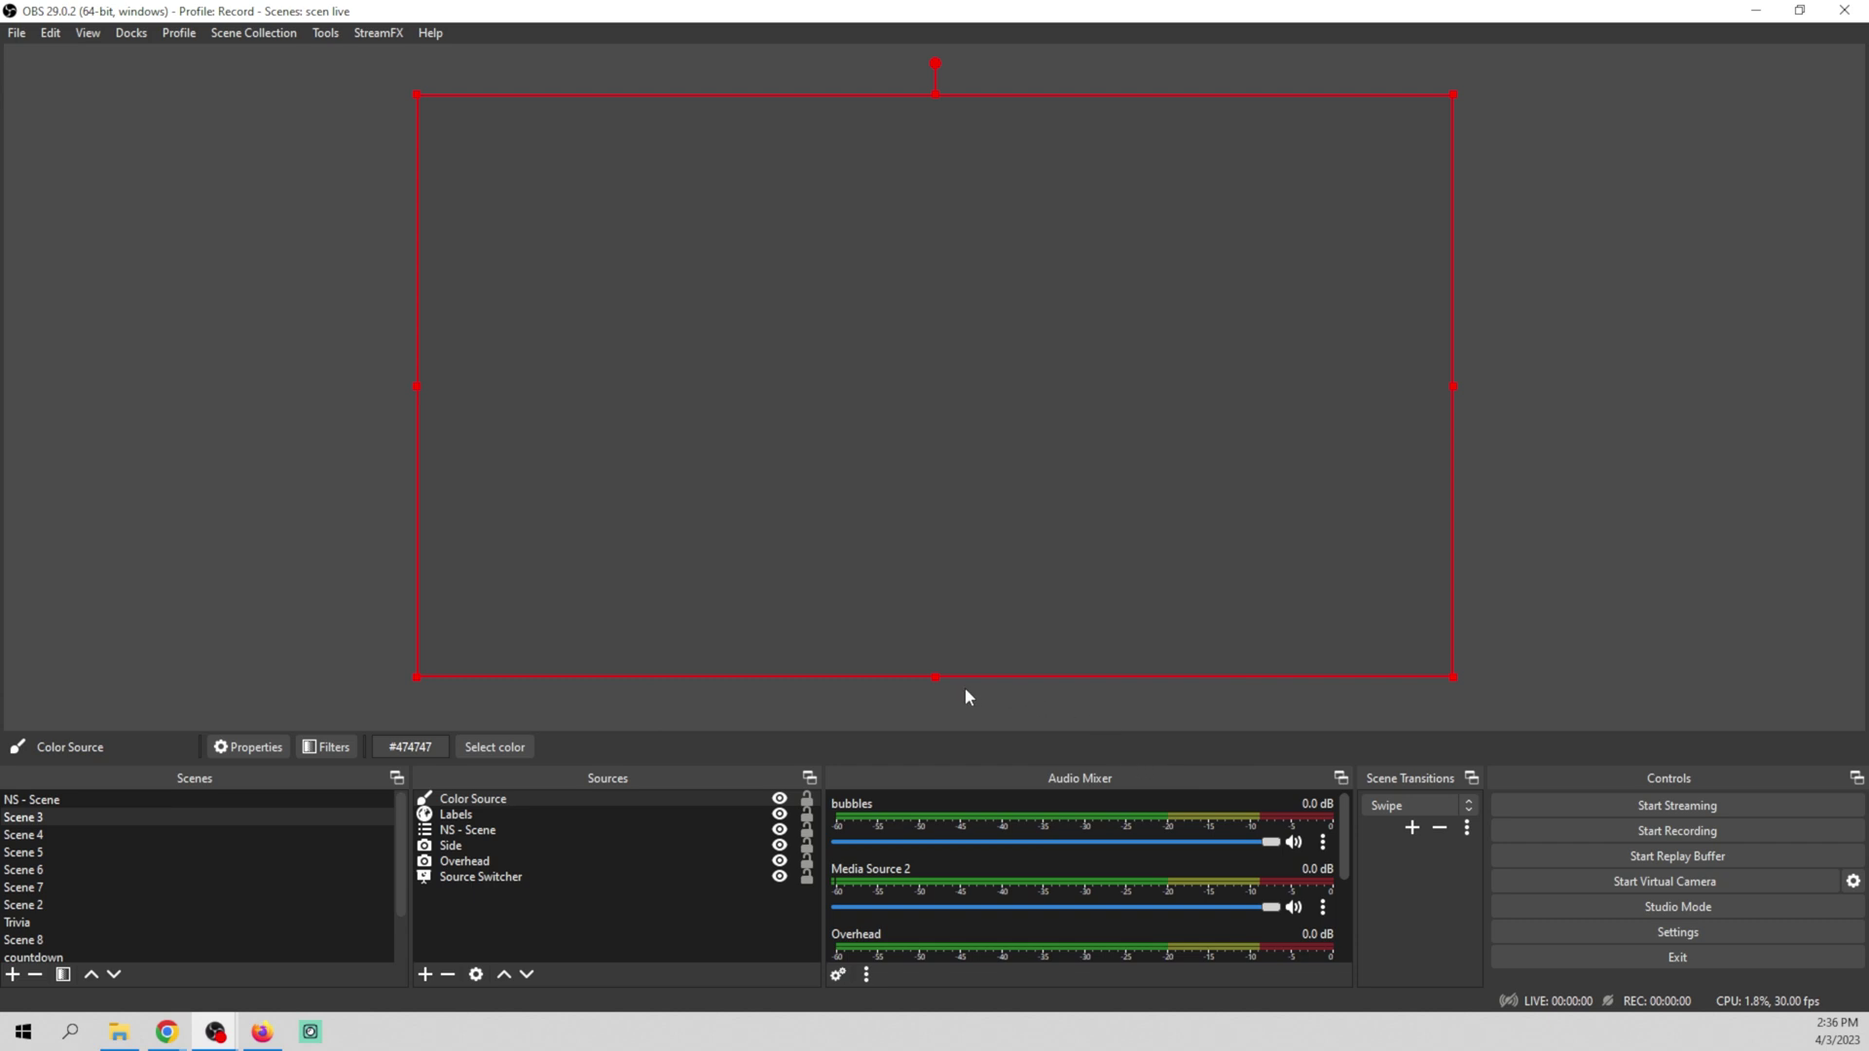
# Shrink the gray Color Source into a thin top bar placed beneath the Labels source
pyautogui.moveTo(938, 674); pyautogui.dragTo(930, 134)
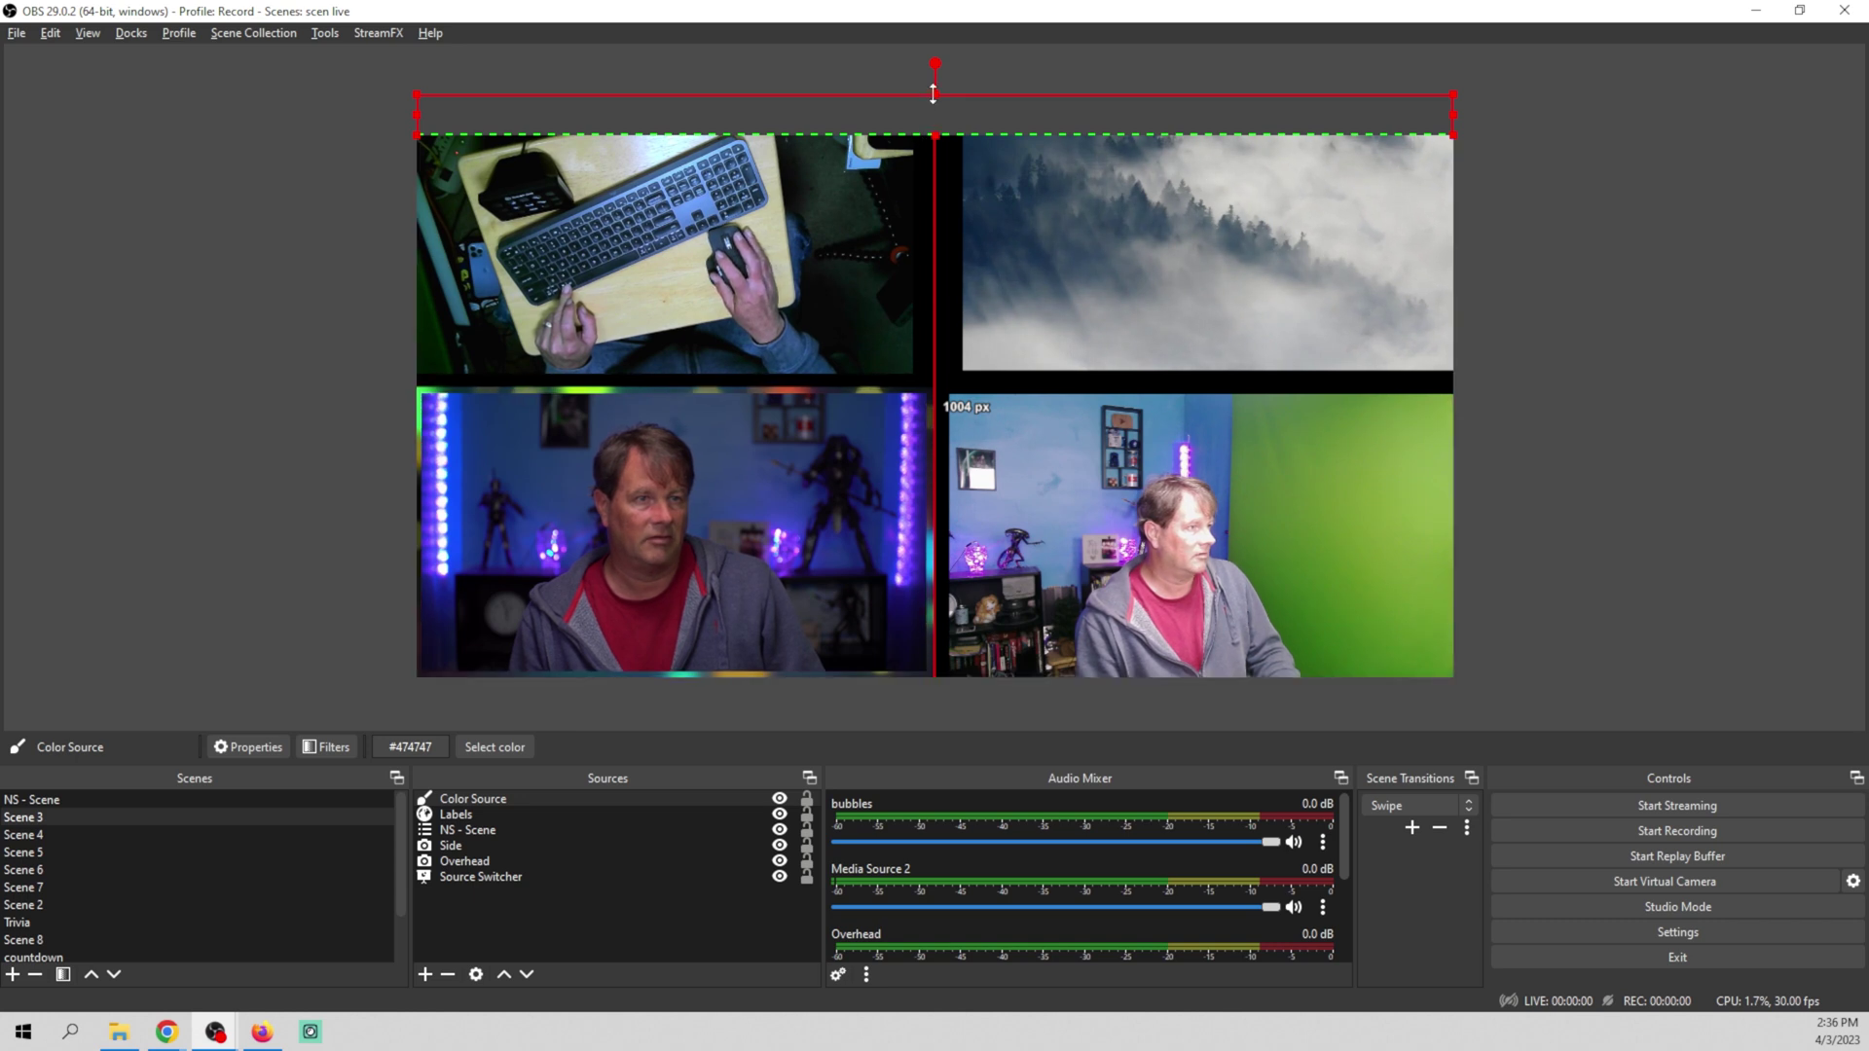
pyautogui.moveTo(935, 95); pyautogui.dragTo(935, 108)
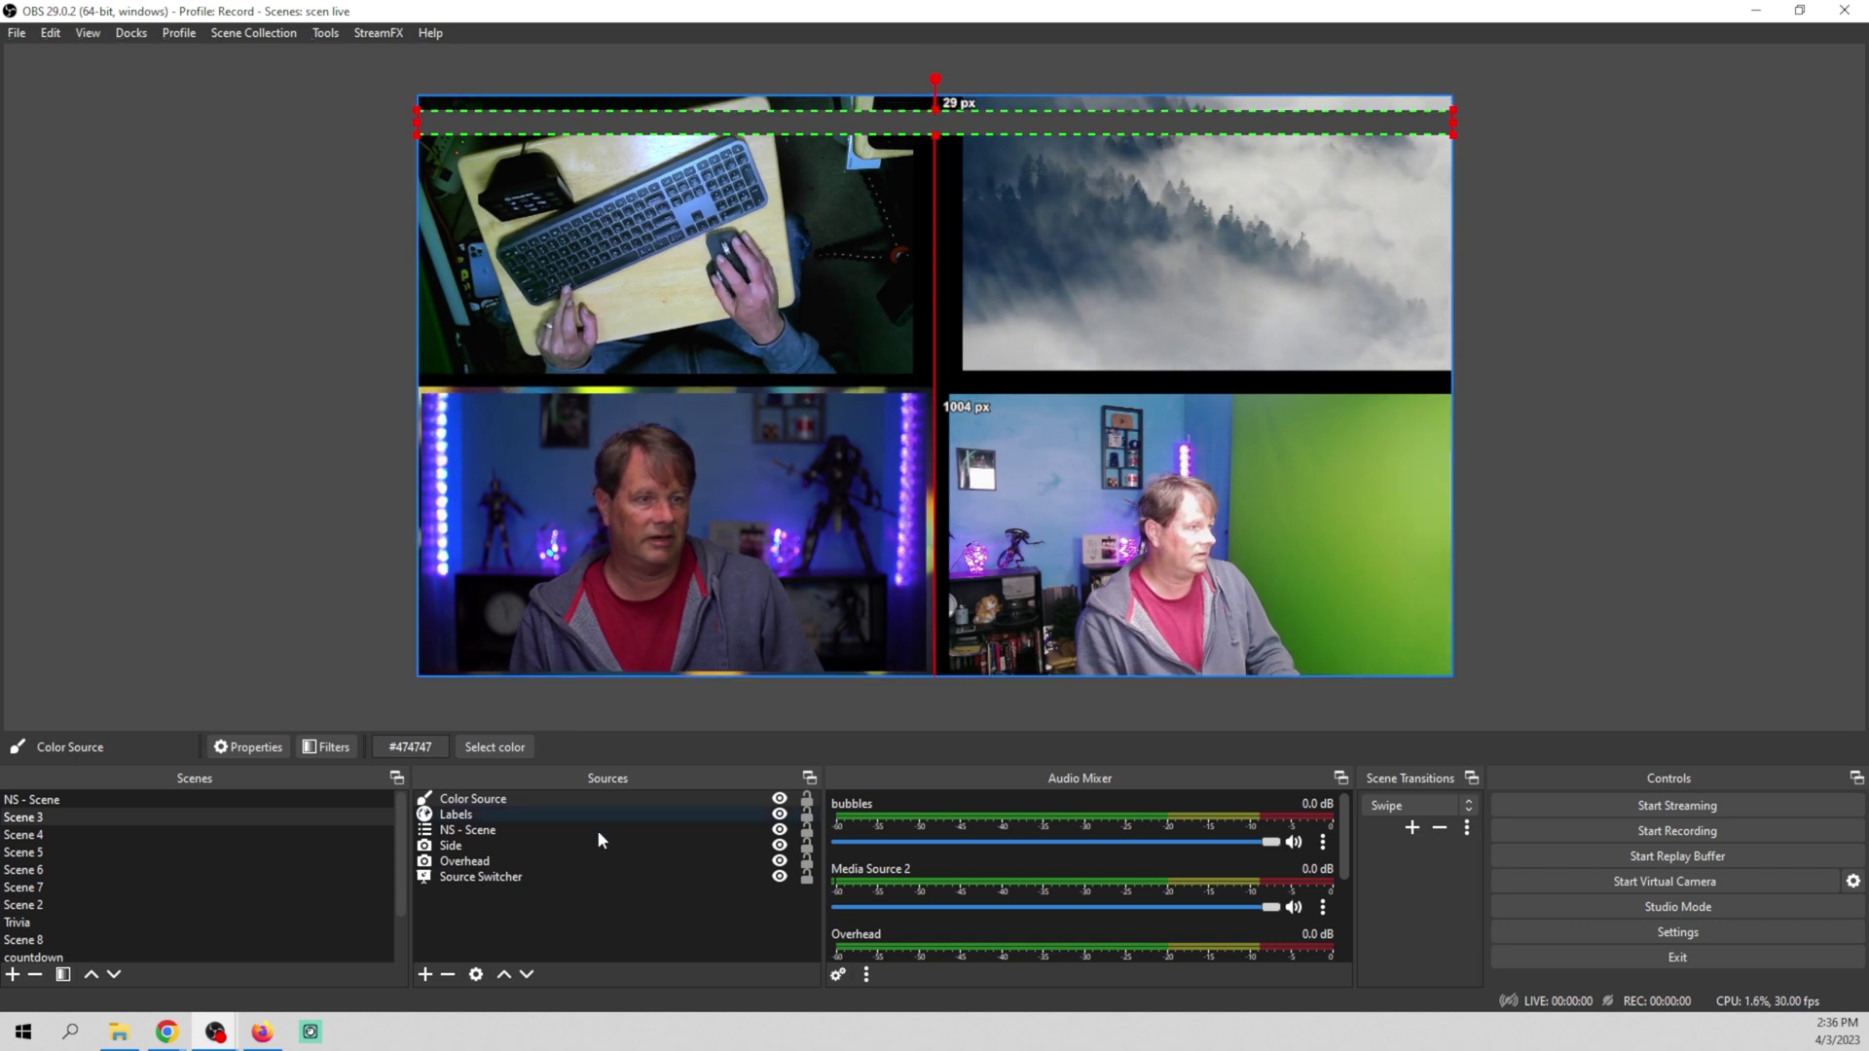
pyautogui.moveTo(617, 799); pyautogui.dragTo(613, 822)
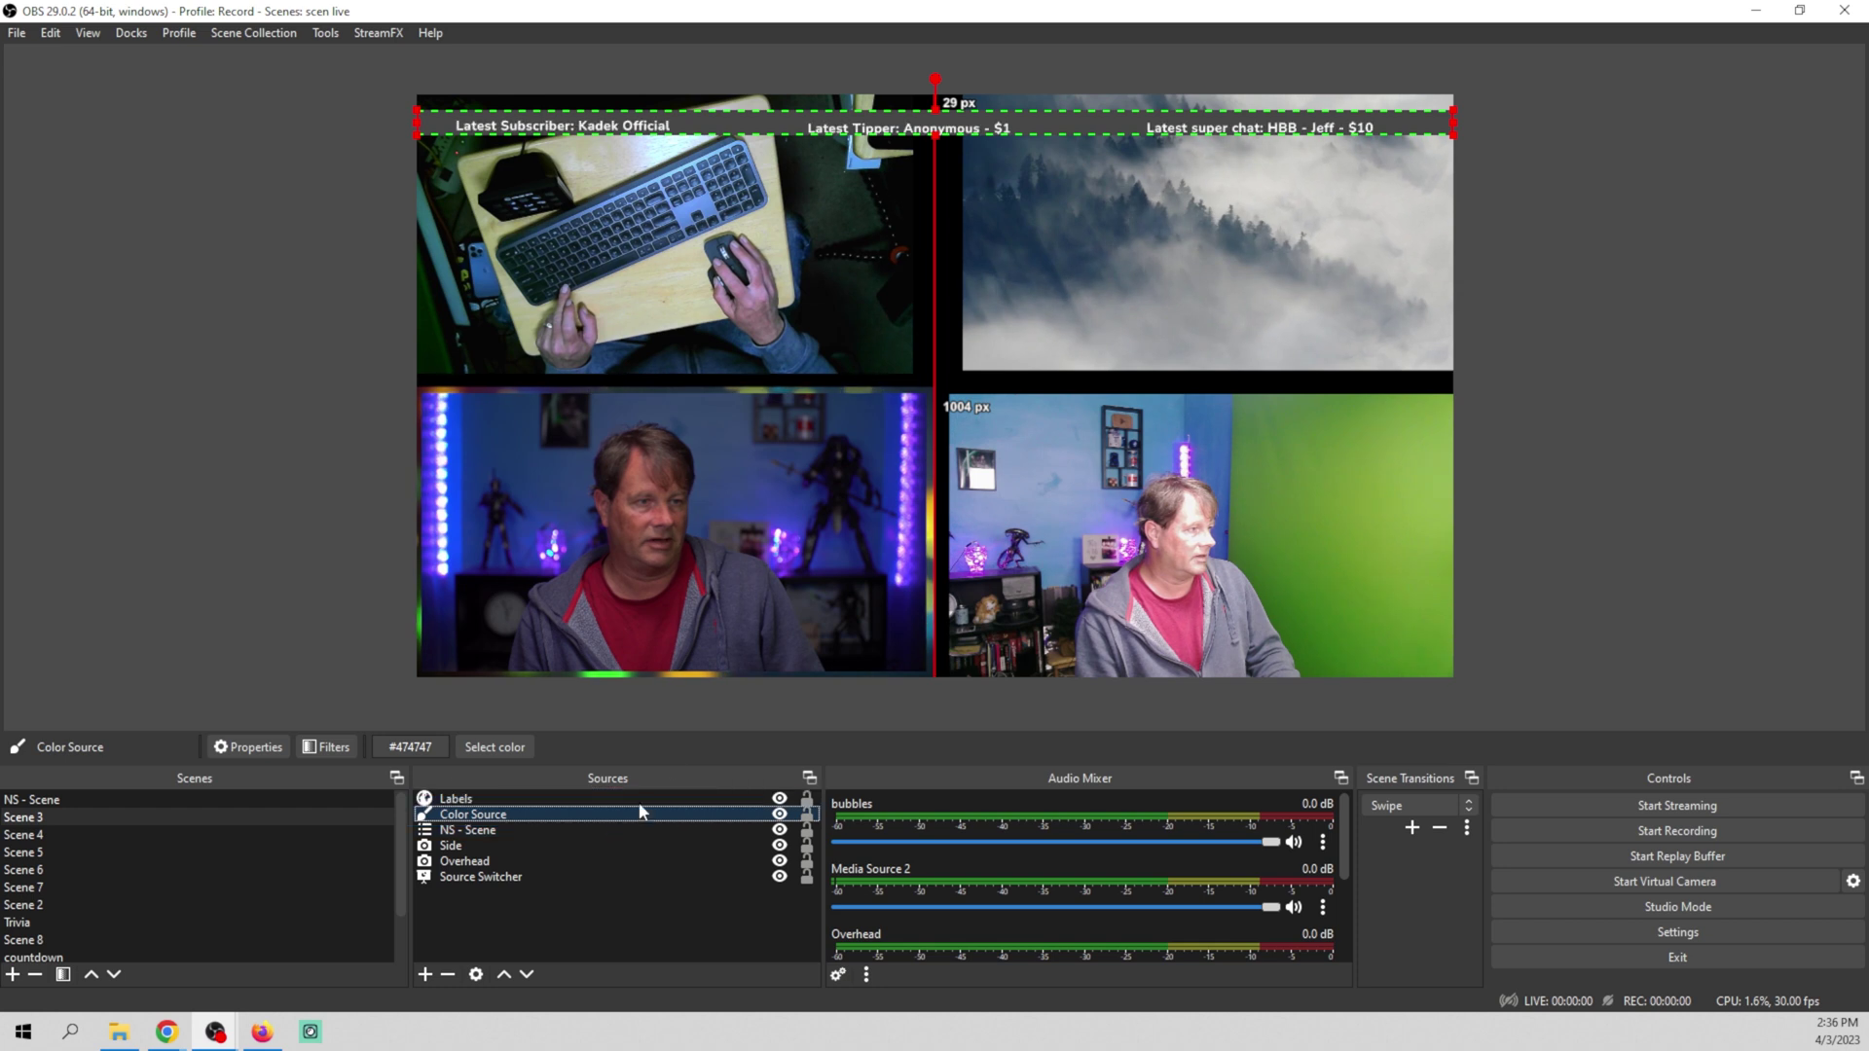
pyautogui.press('Down')
pyautogui.press('Down')
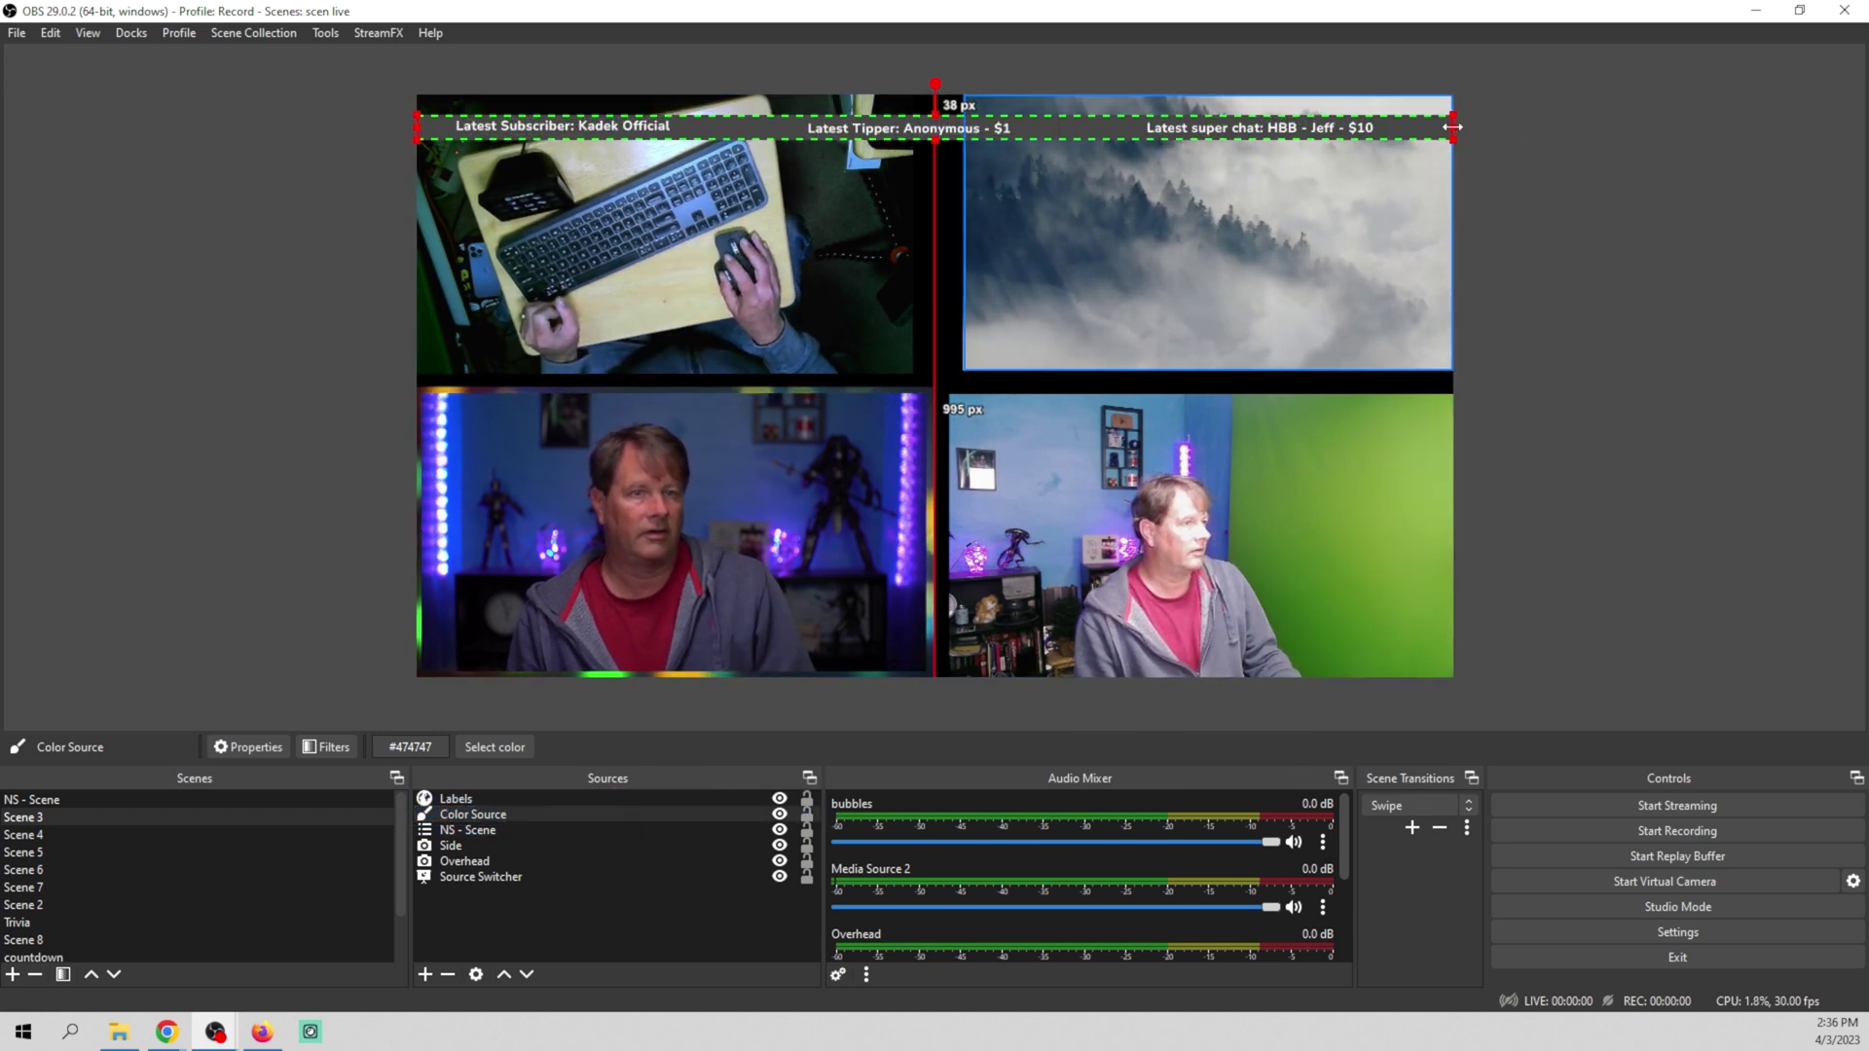
# Alt-crop the gray bar's left and right sides to the labels' width, then select Labels
pyautogui.press('alt')
pyautogui.moveTo(1453, 127); pyautogui.dragTo(1386, 127)
pyautogui.moveTo(418, 126); pyautogui.dragTo(448, 129)
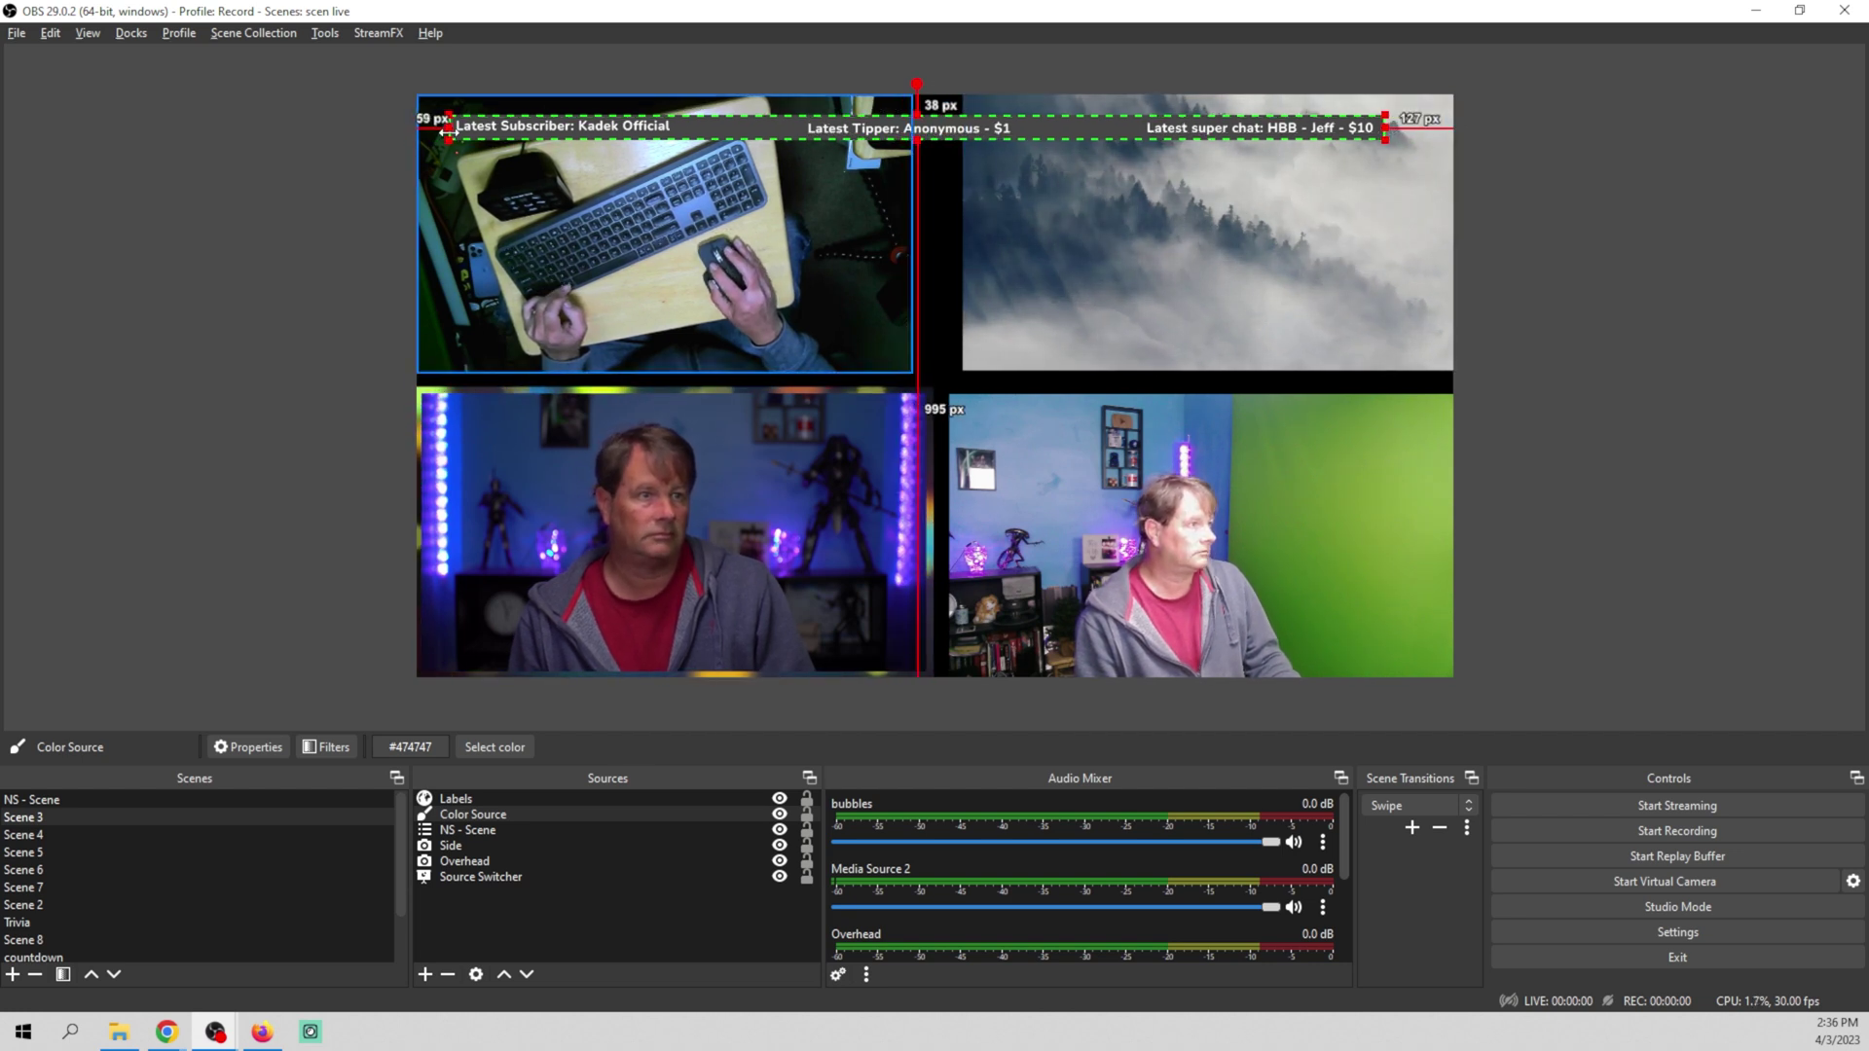
pyautogui.click(1018, 146)
pyautogui.click(1038, 136)
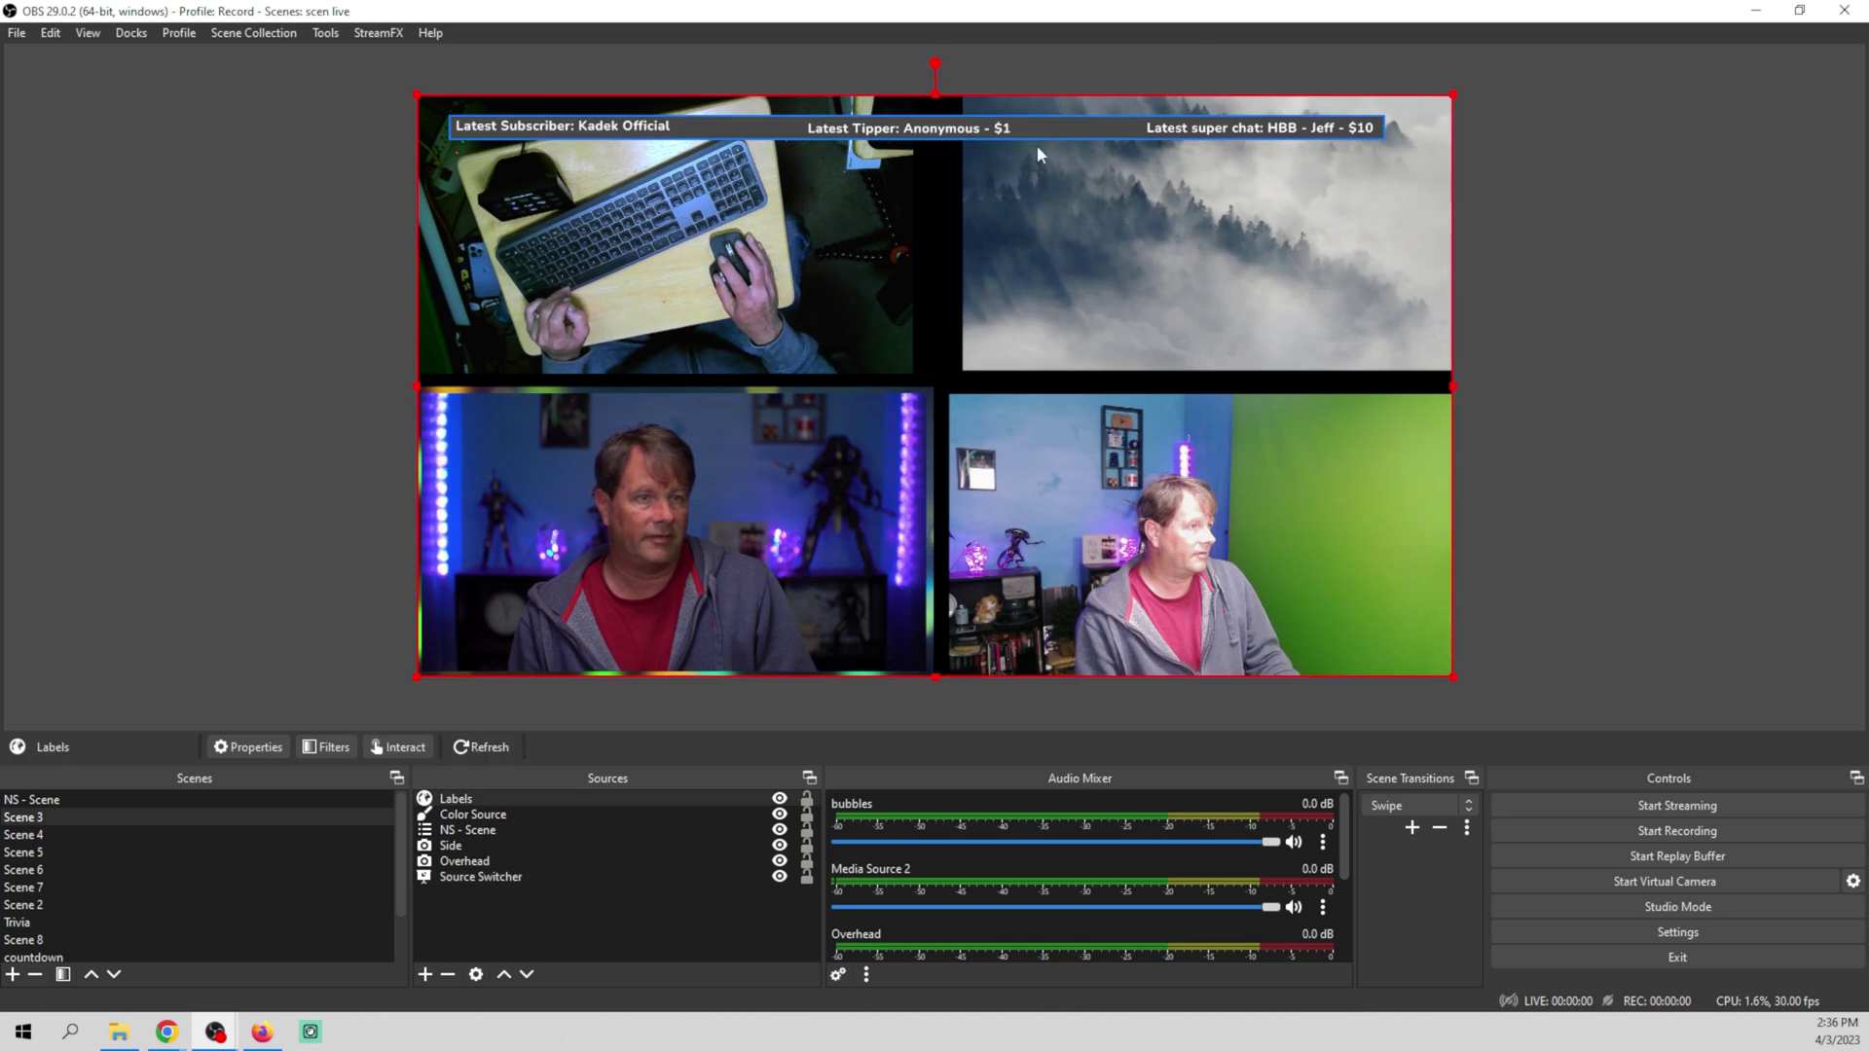
# Copy and paste the gray Color Source as duplicate Color Source 4, placed below the original
pyautogui.click(494, 816)
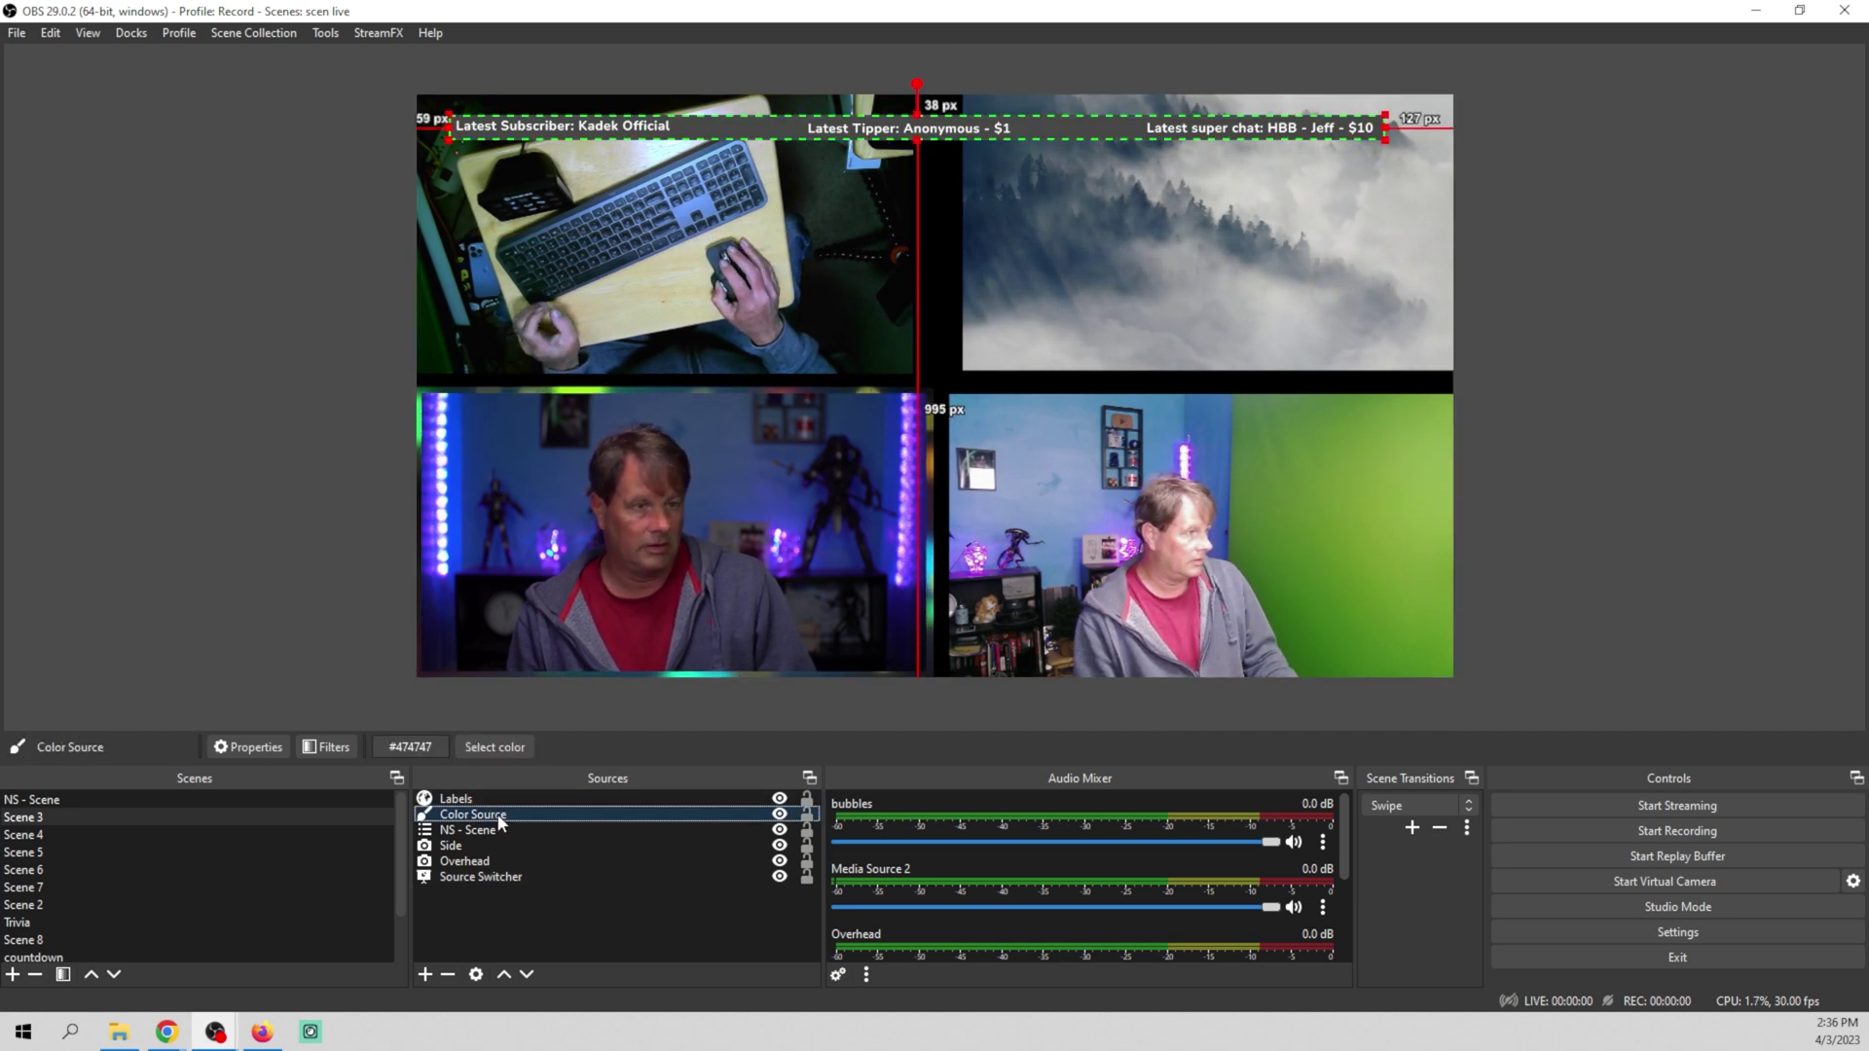
pyautogui.rightClick(501, 823)
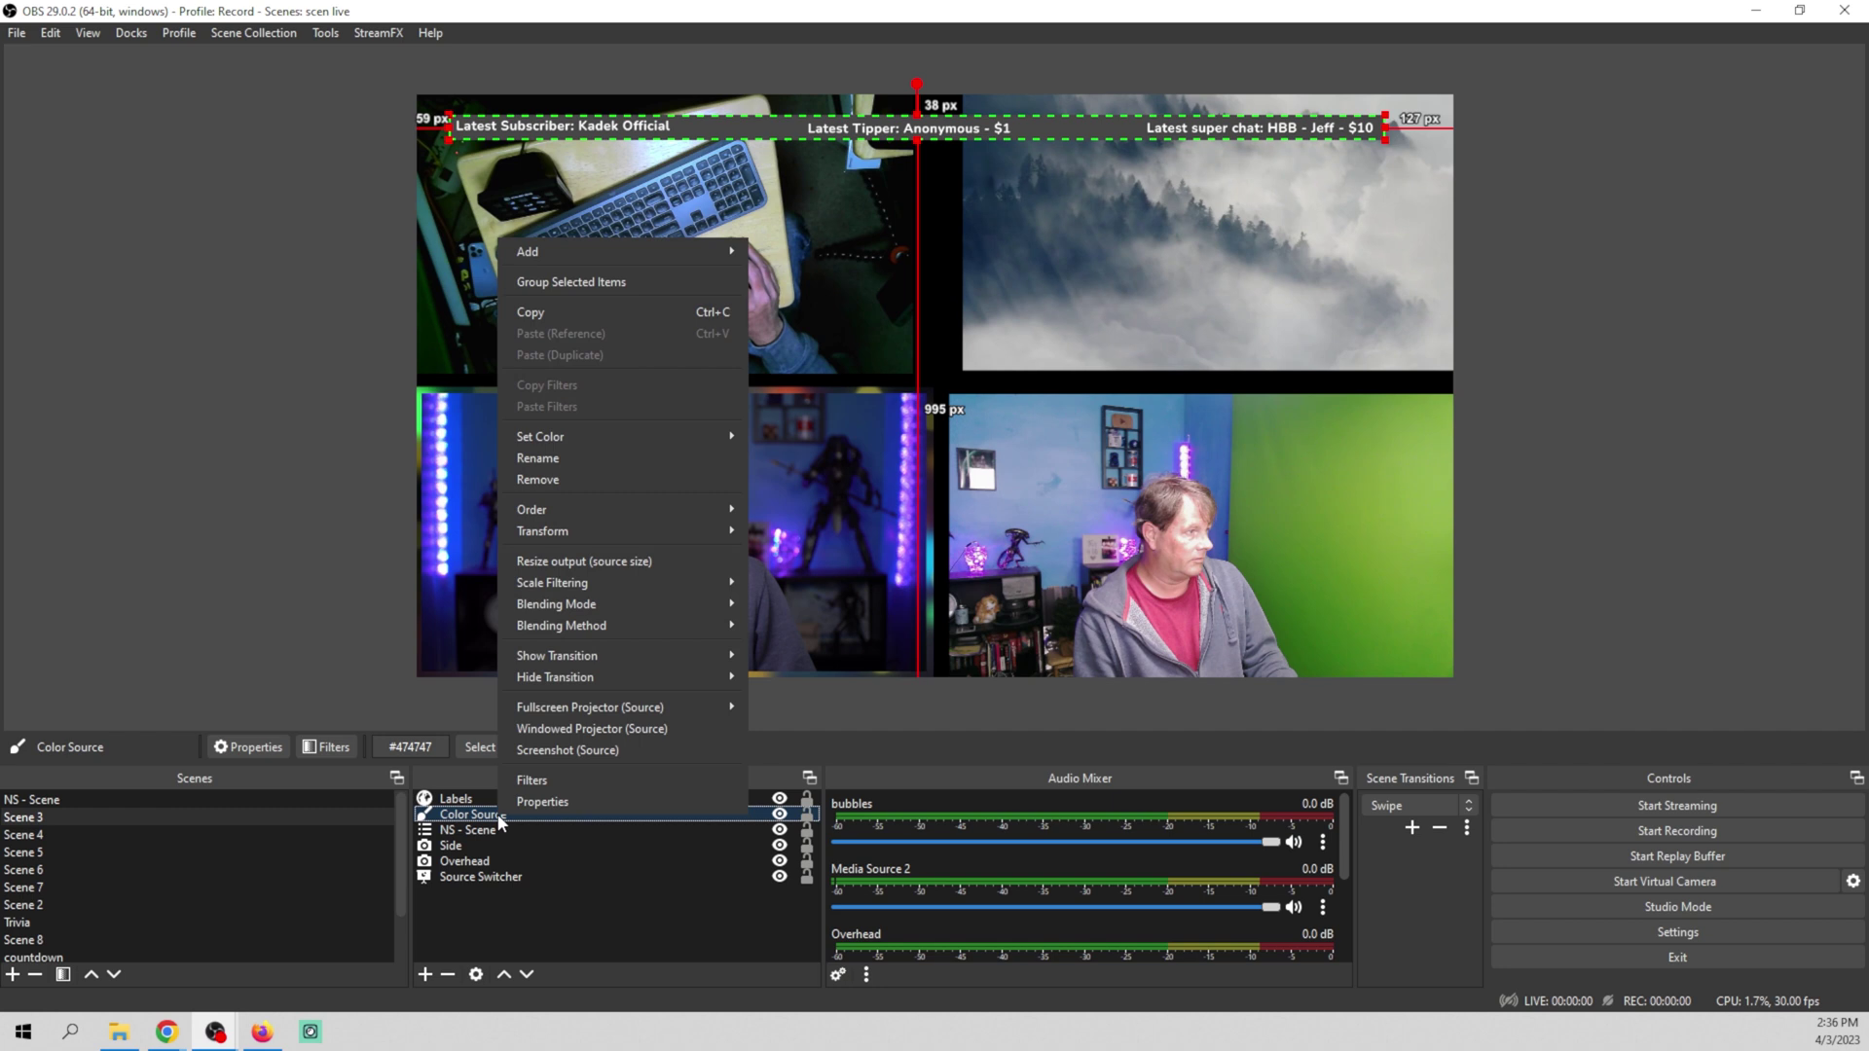
pyautogui.click(660, 312)
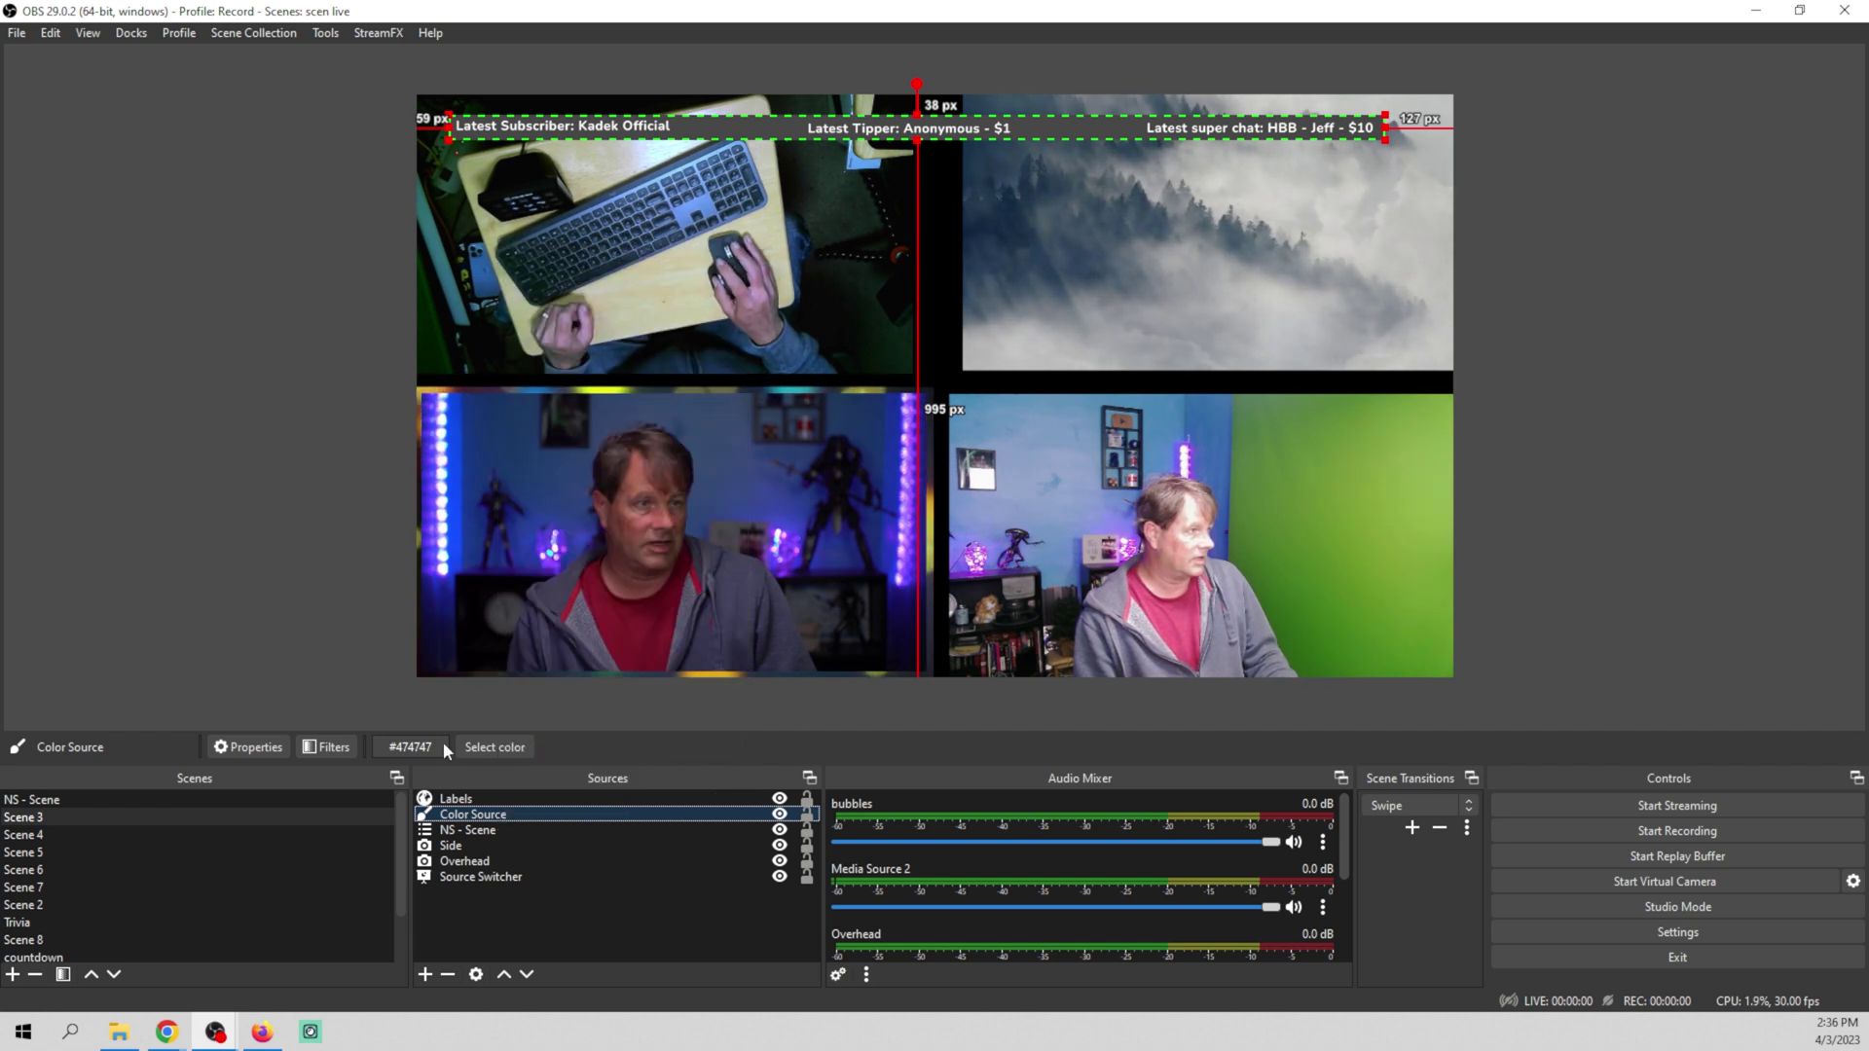
pyautogui.rightClick(504, 821)
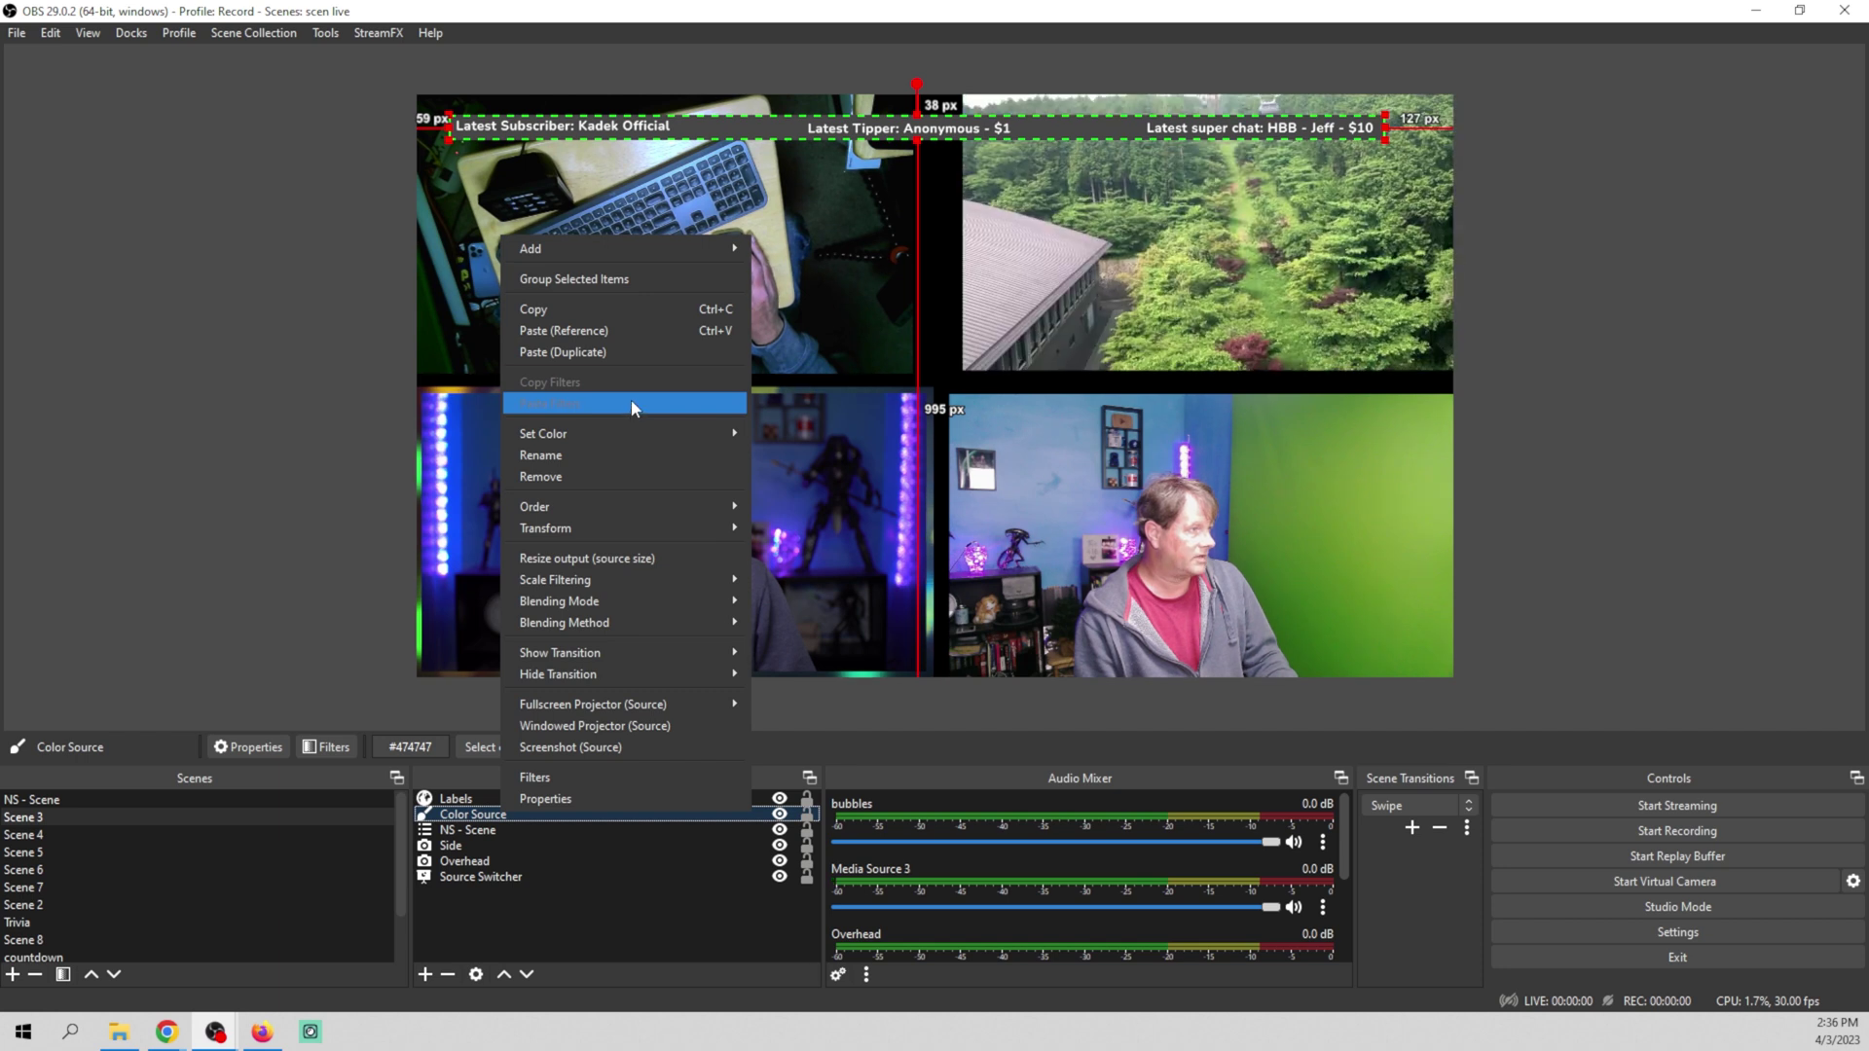
pyautogui.click(607, 356)
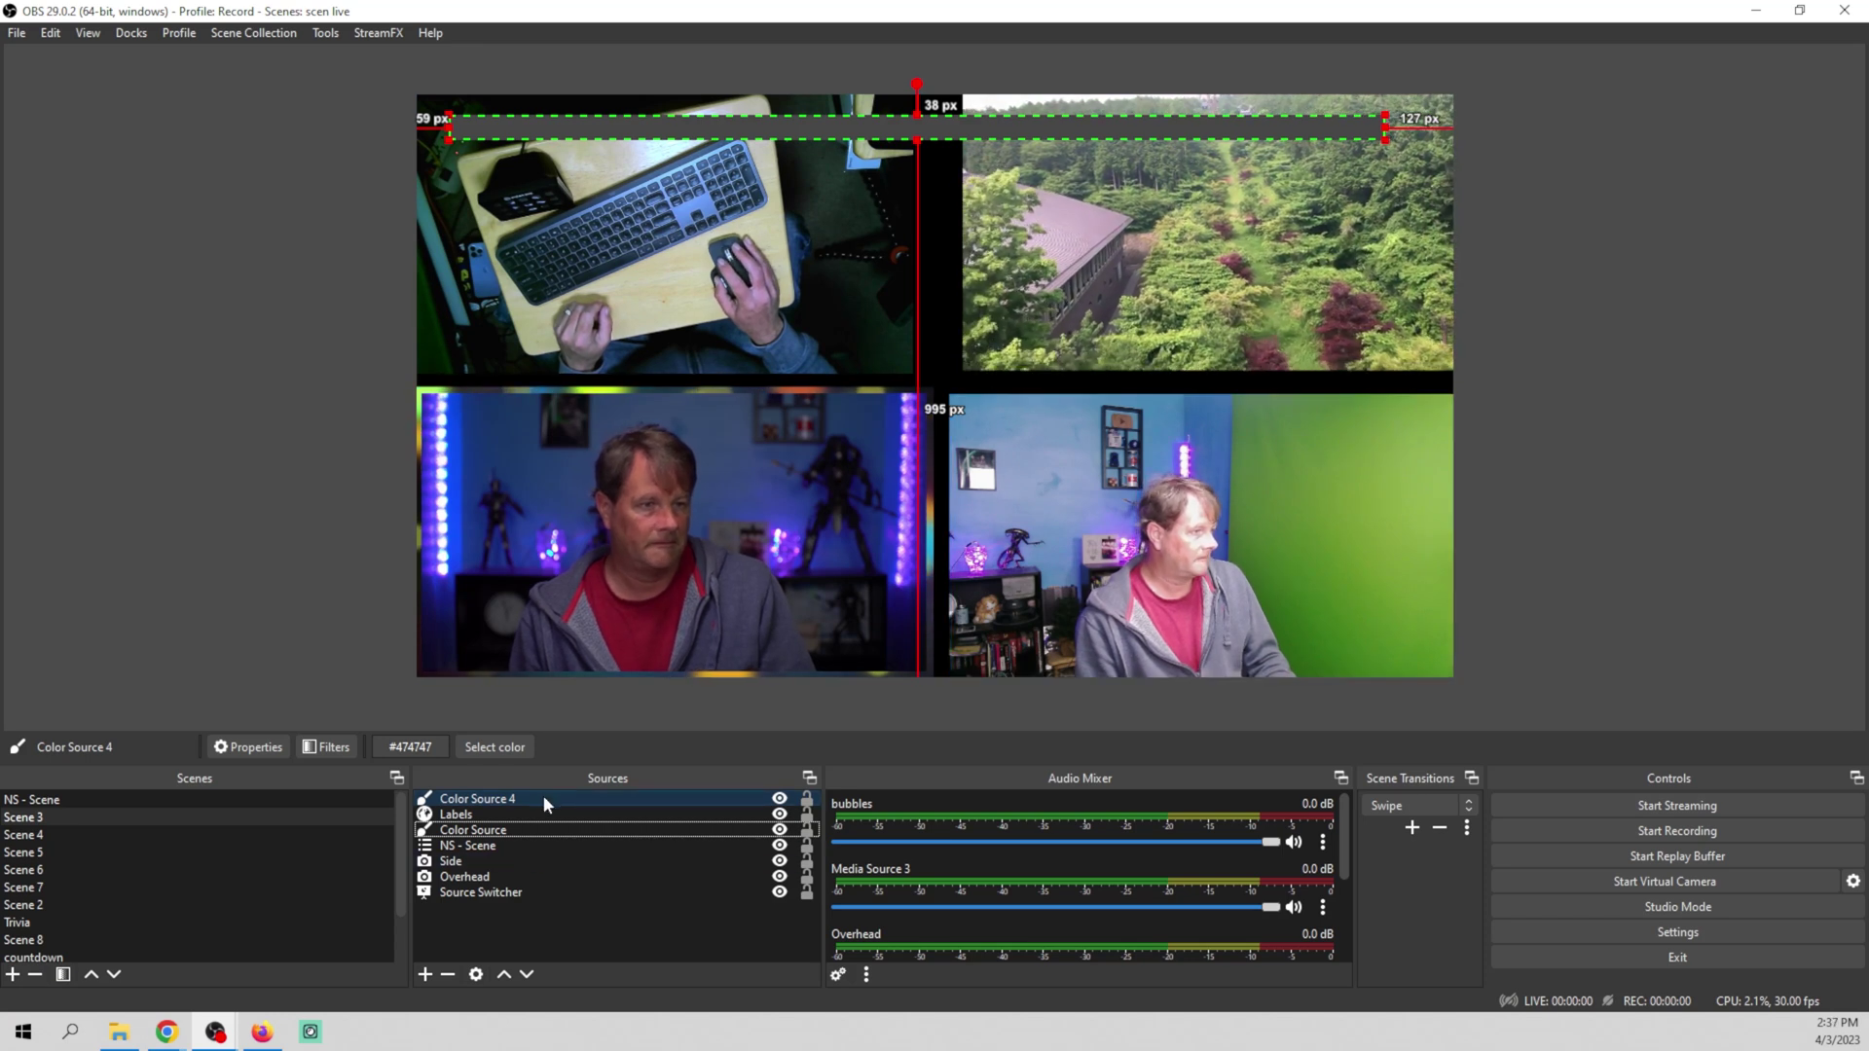
pyautogui.moveTo(543, 797); pyautogui.dragTo(540, 833)
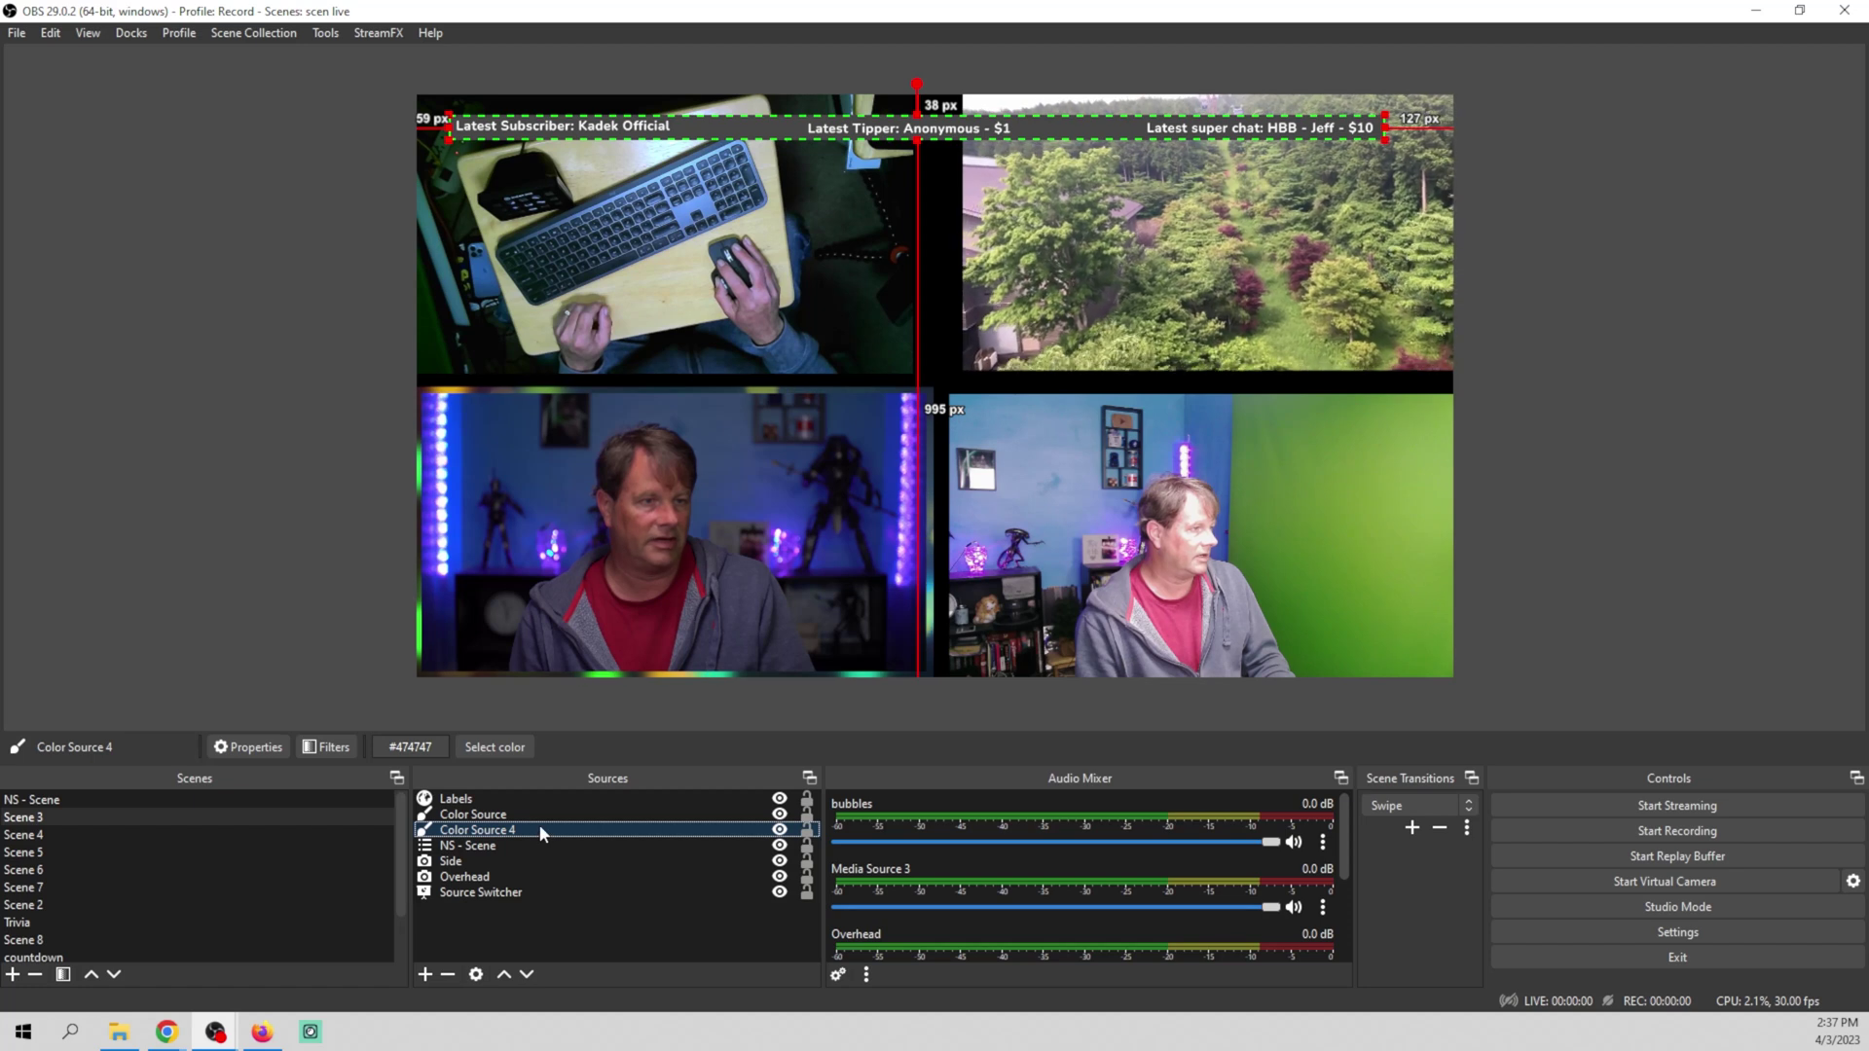
# Change Color Source 4's colour to bright red #ff1500
pyautogui.rightClick(540, 825)
pyautogui.click(573, 818)
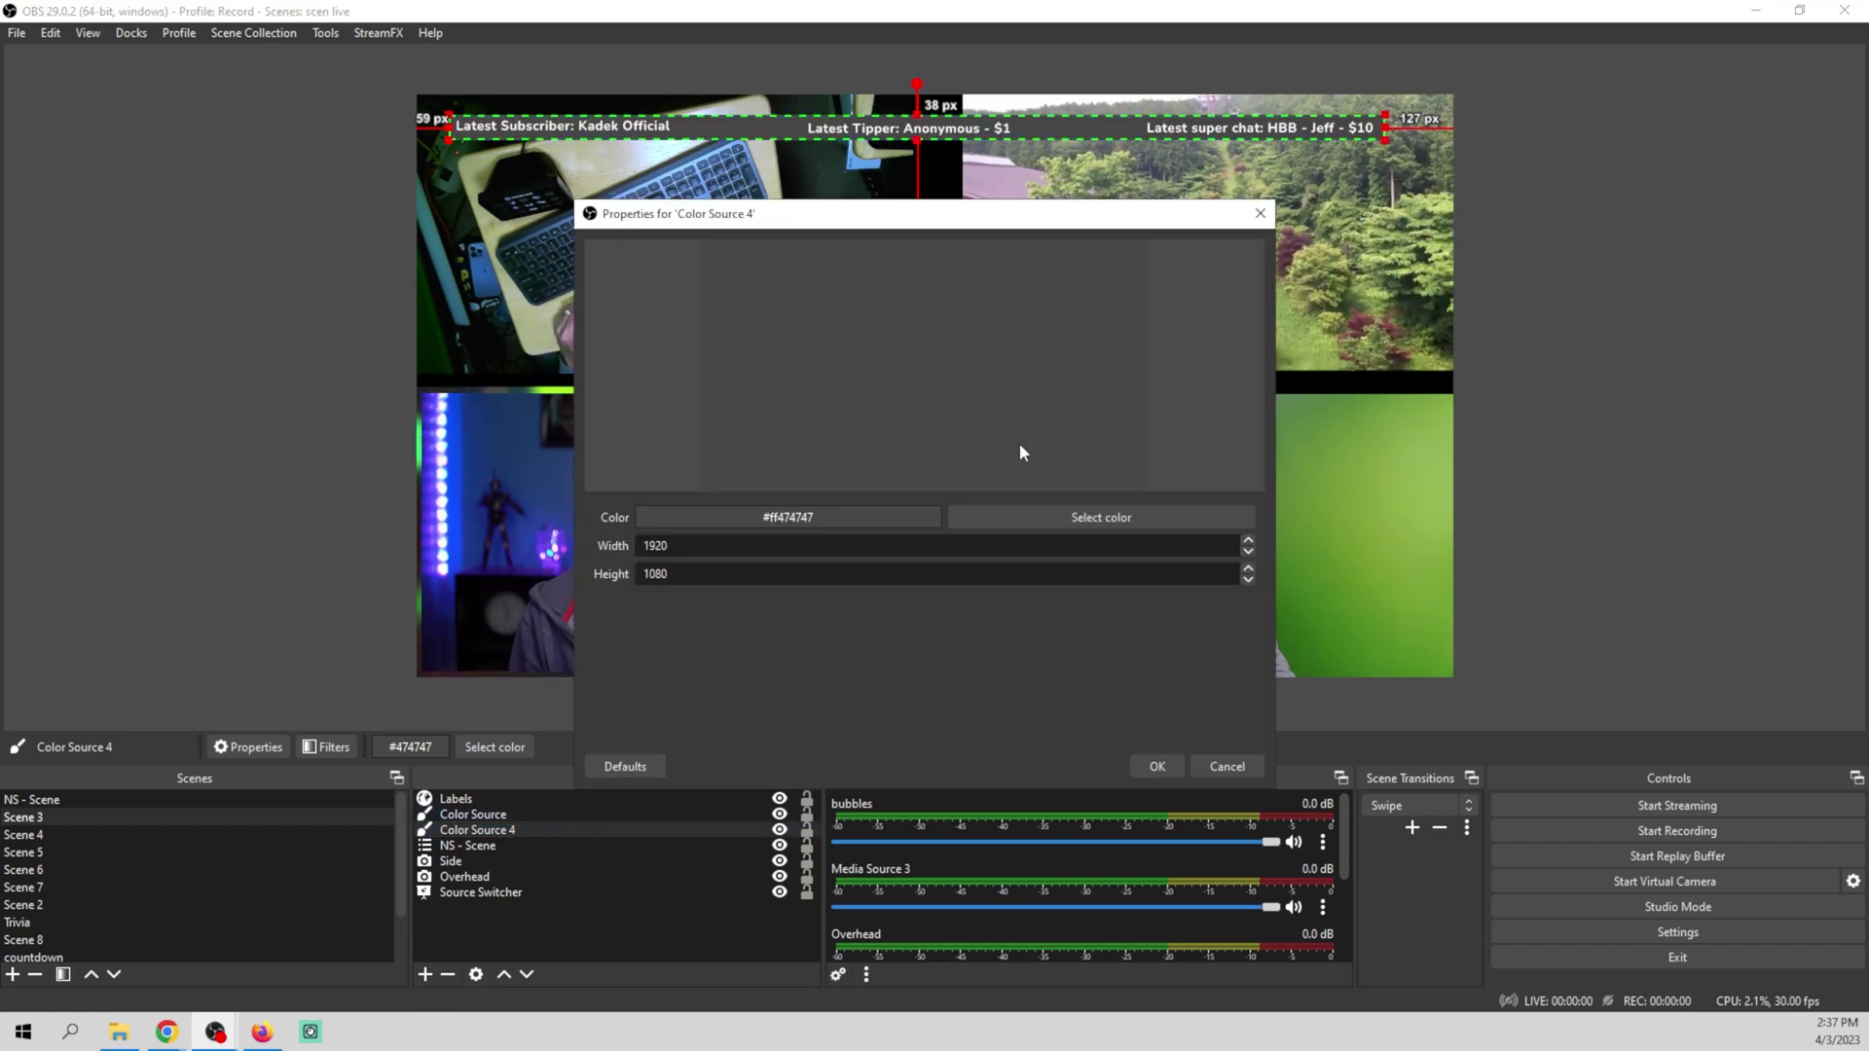
pyautogui.click(1071, 516)
pyautogui.moveTo(1096, 374); pyautogui.dragTo(1112, 302)
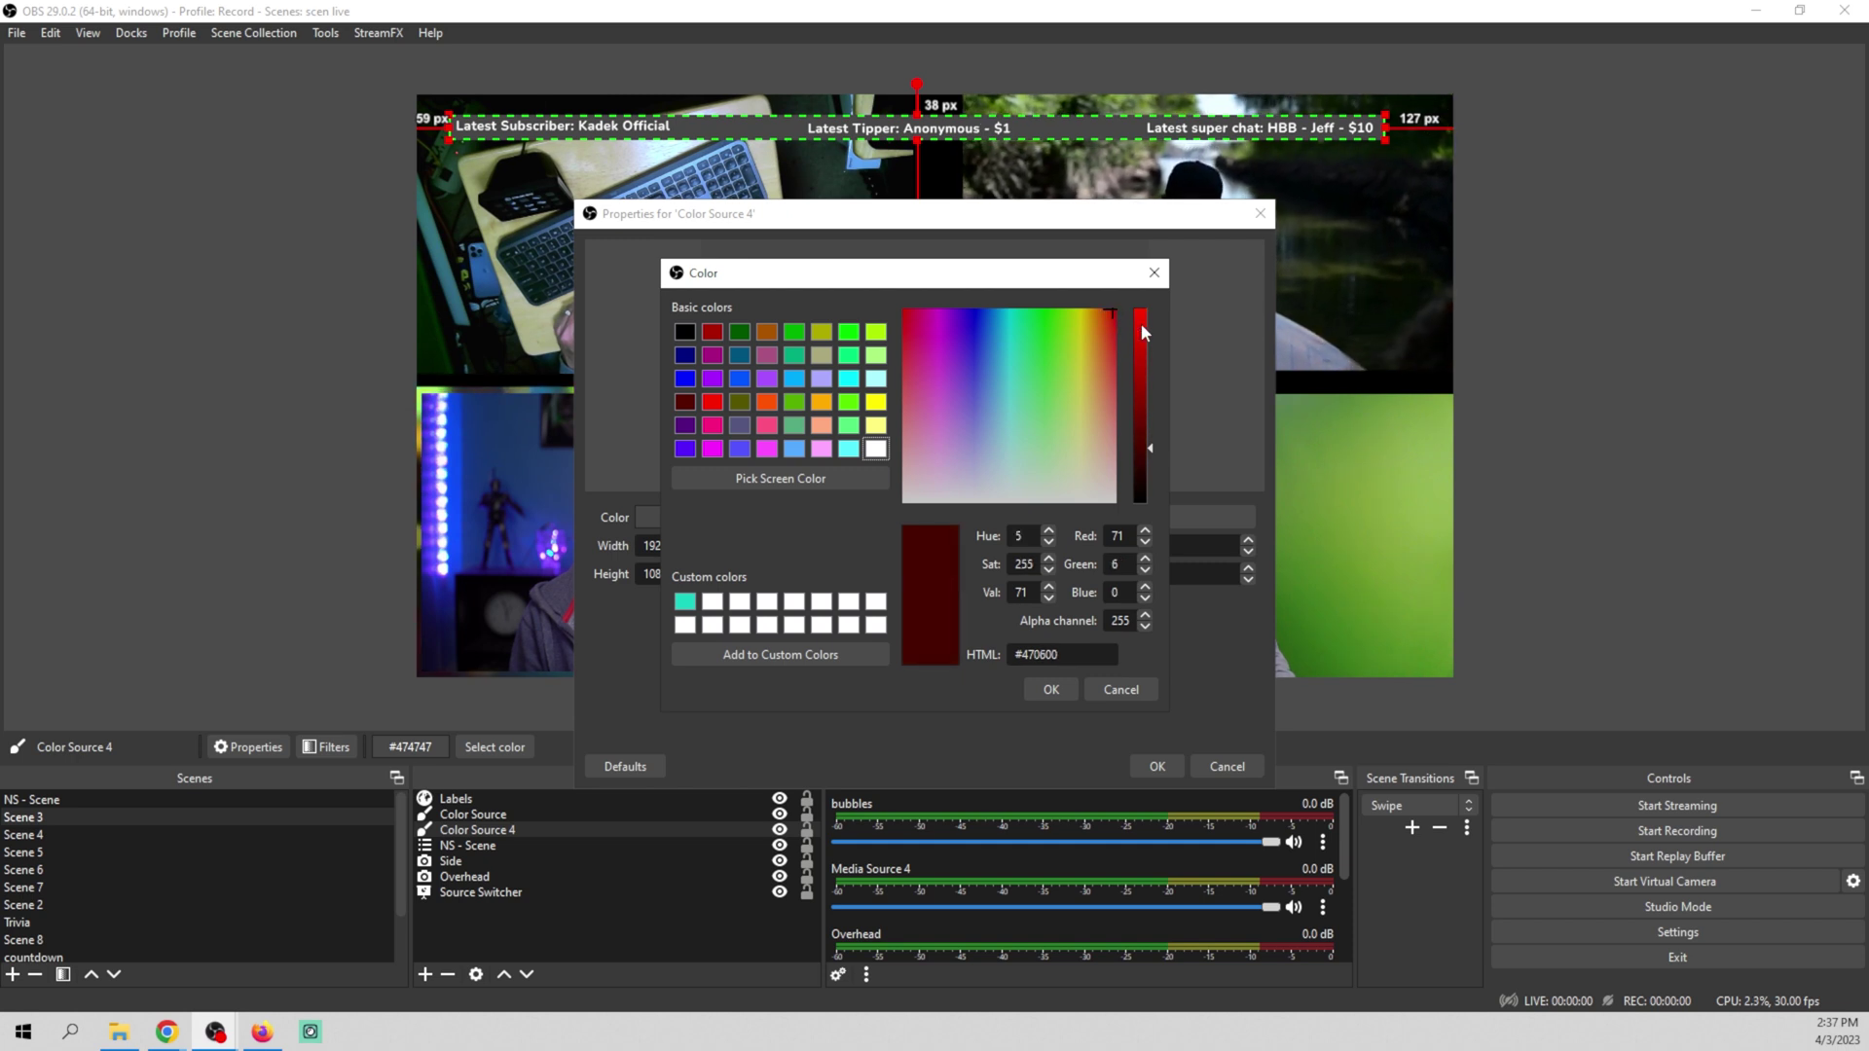
pyautogui.click(1140, 311)
pyautogui.click(1050, 690)
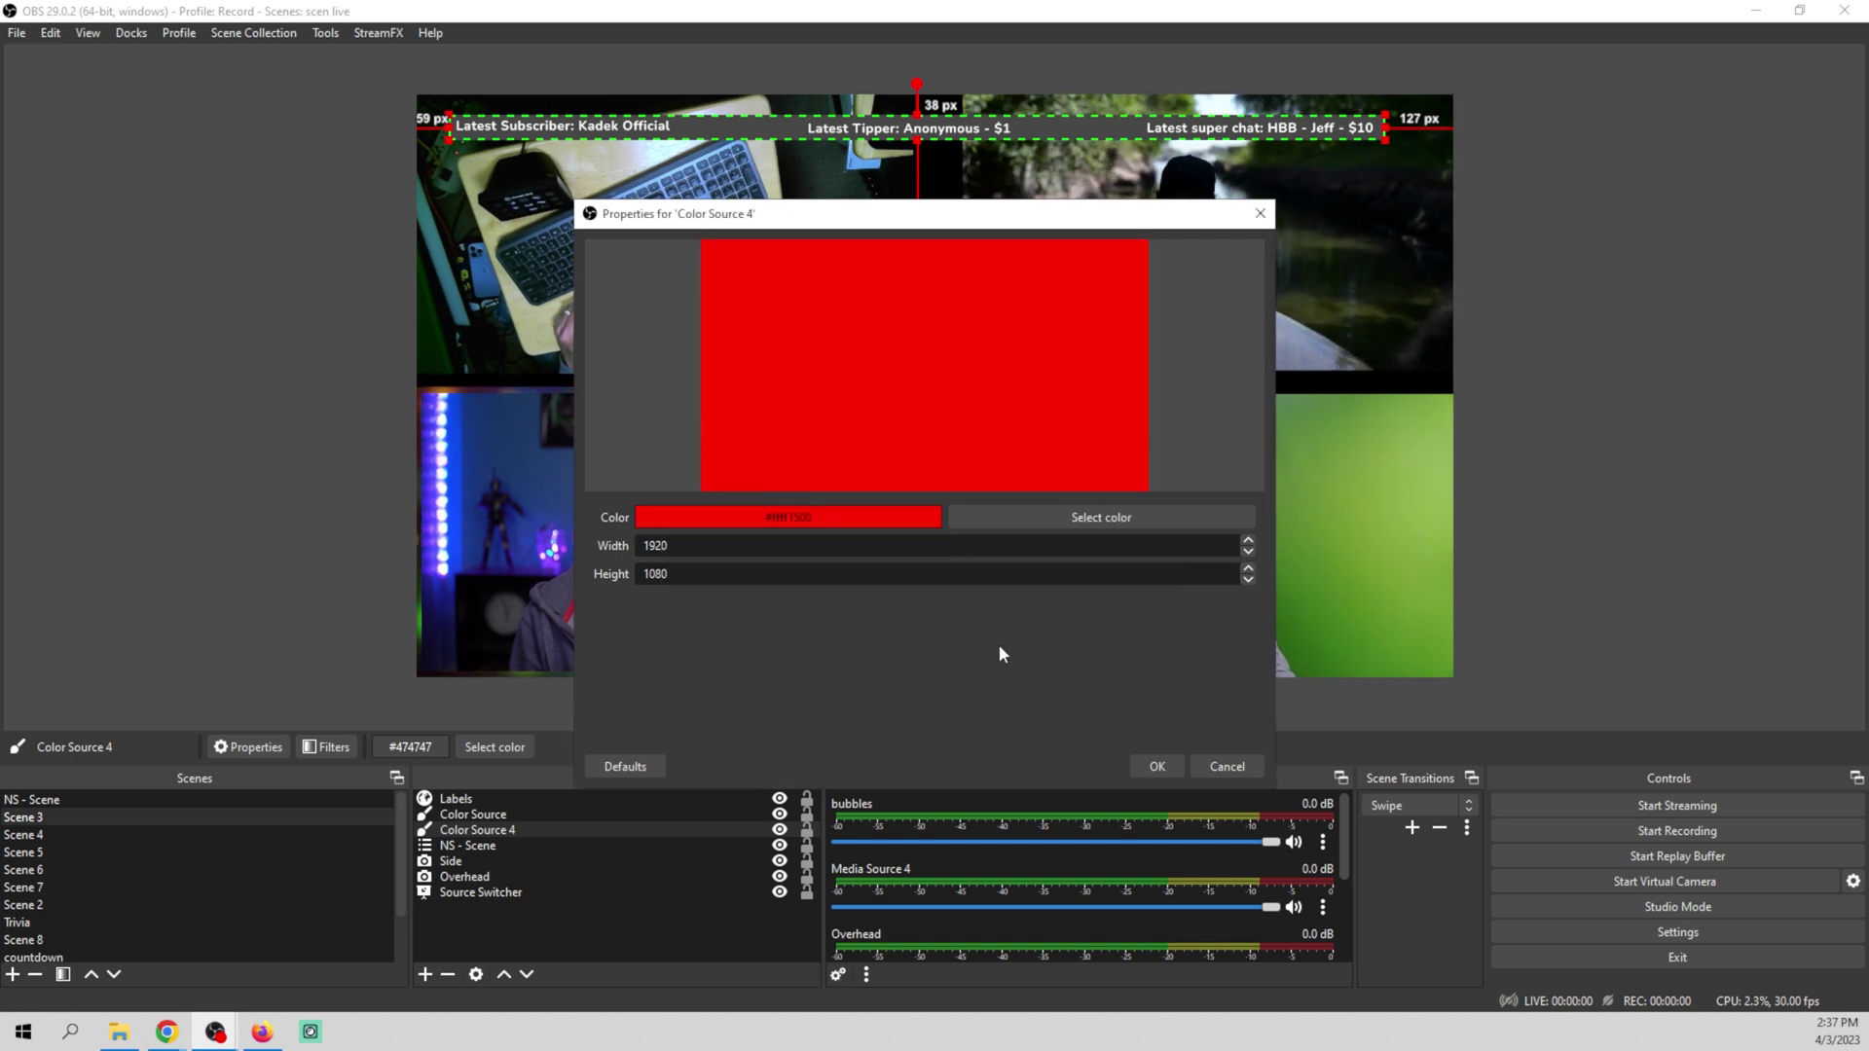
pyautogui.click(1157, 766)
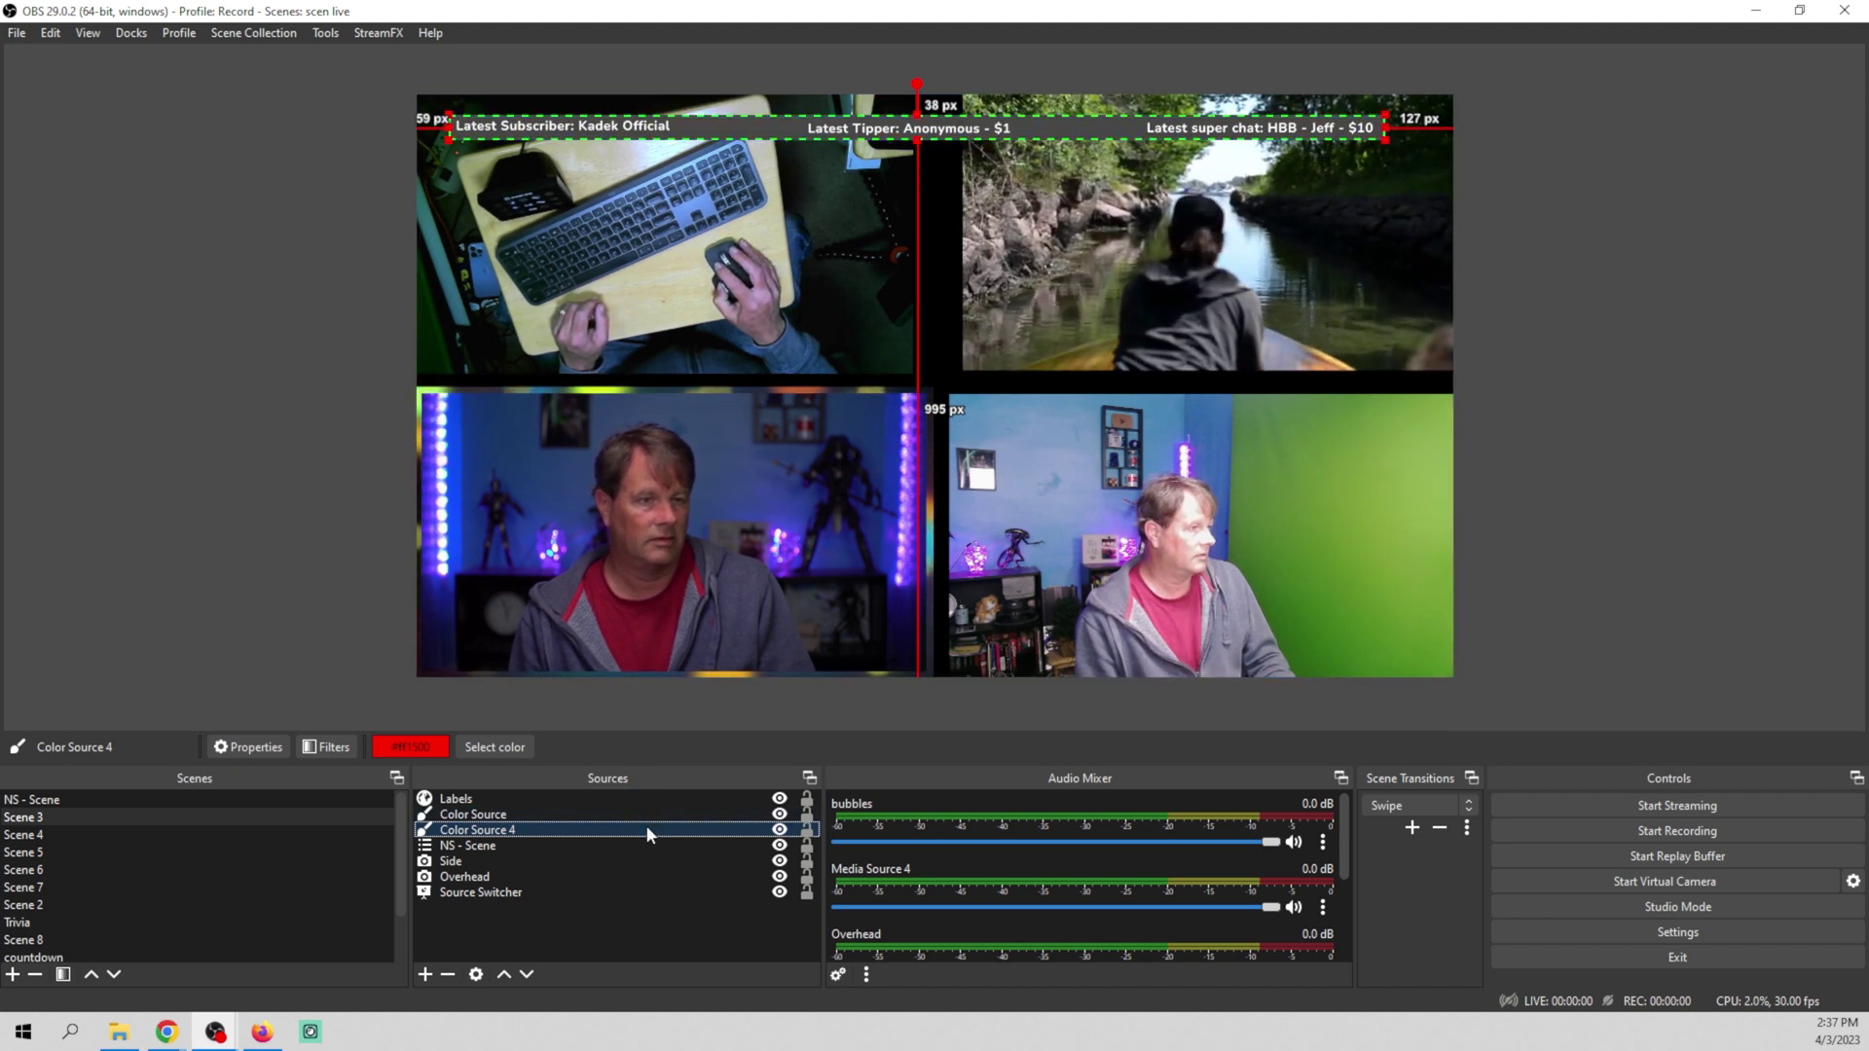
# Reorder the grey bar in Sources and nudge it into position with arrow keys
pyautogui.moveTo(645, 814); pyautogui.dragTo(640, 831)
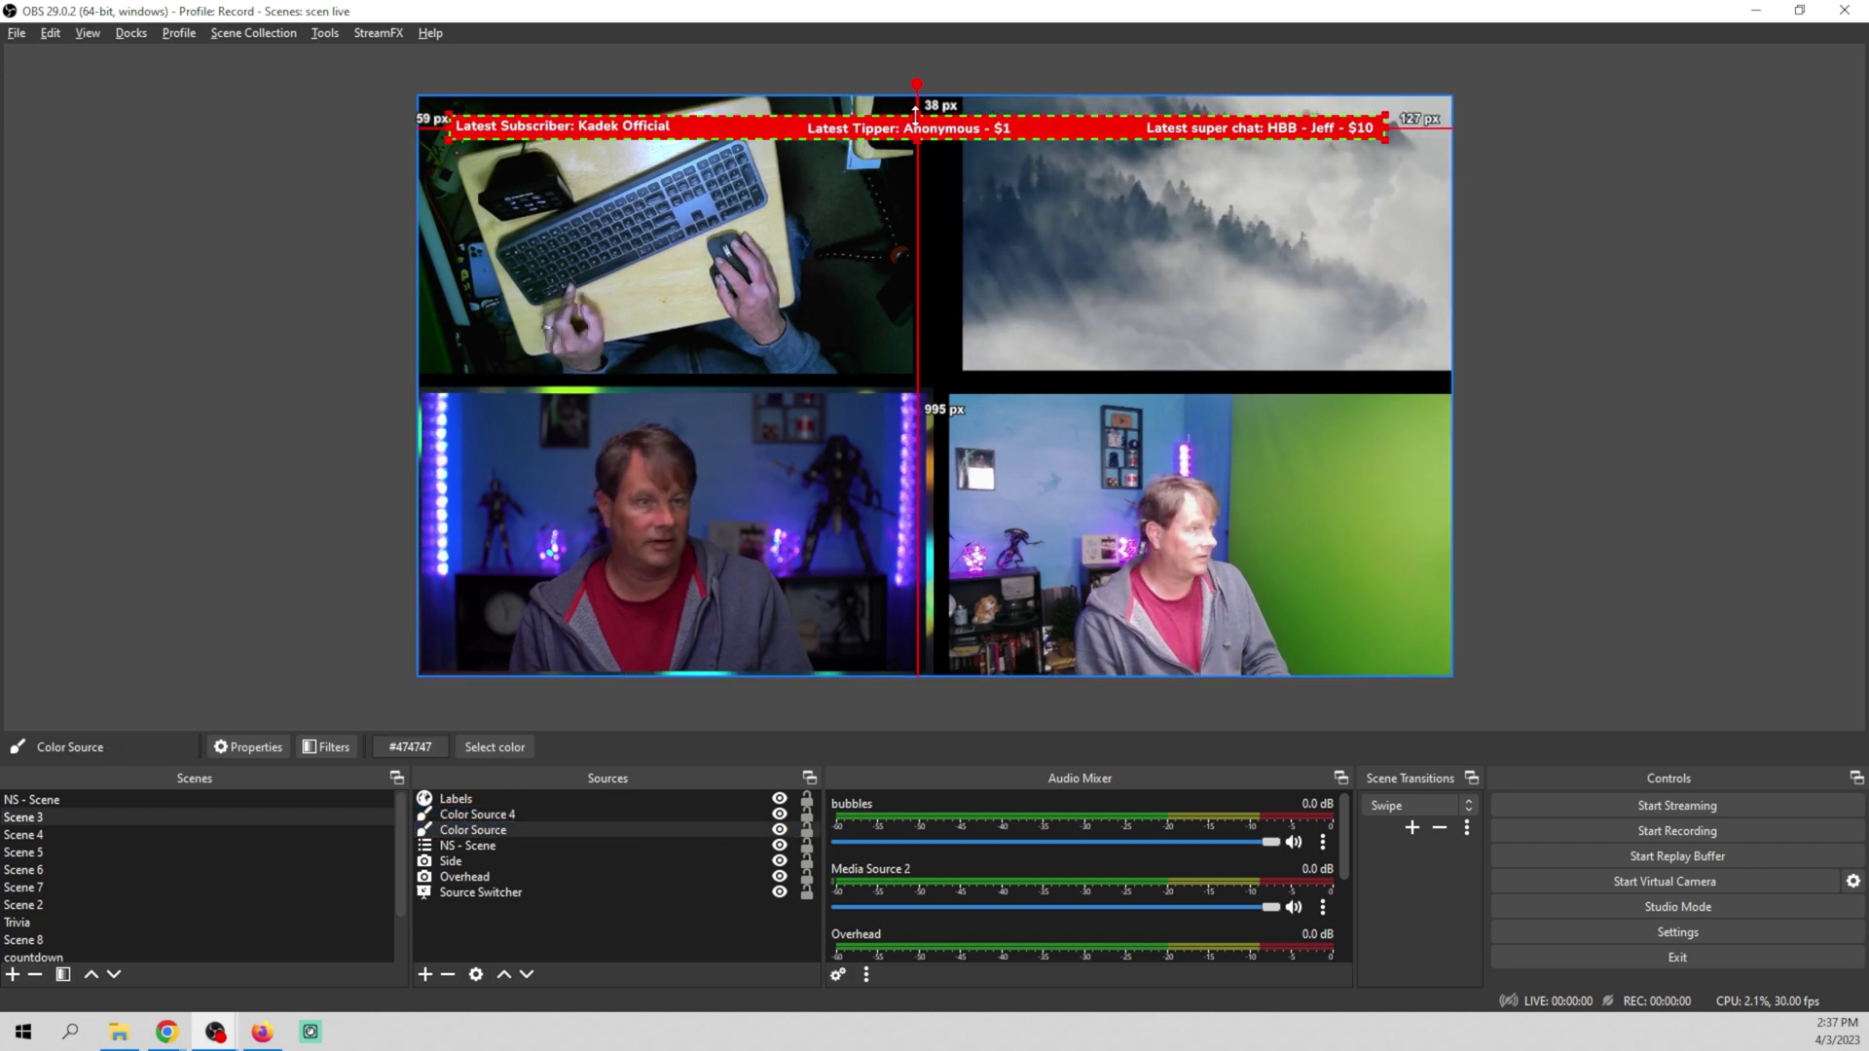
pyautogui.moveTo(915, 114); pyautogui.dragTo(916, 113)
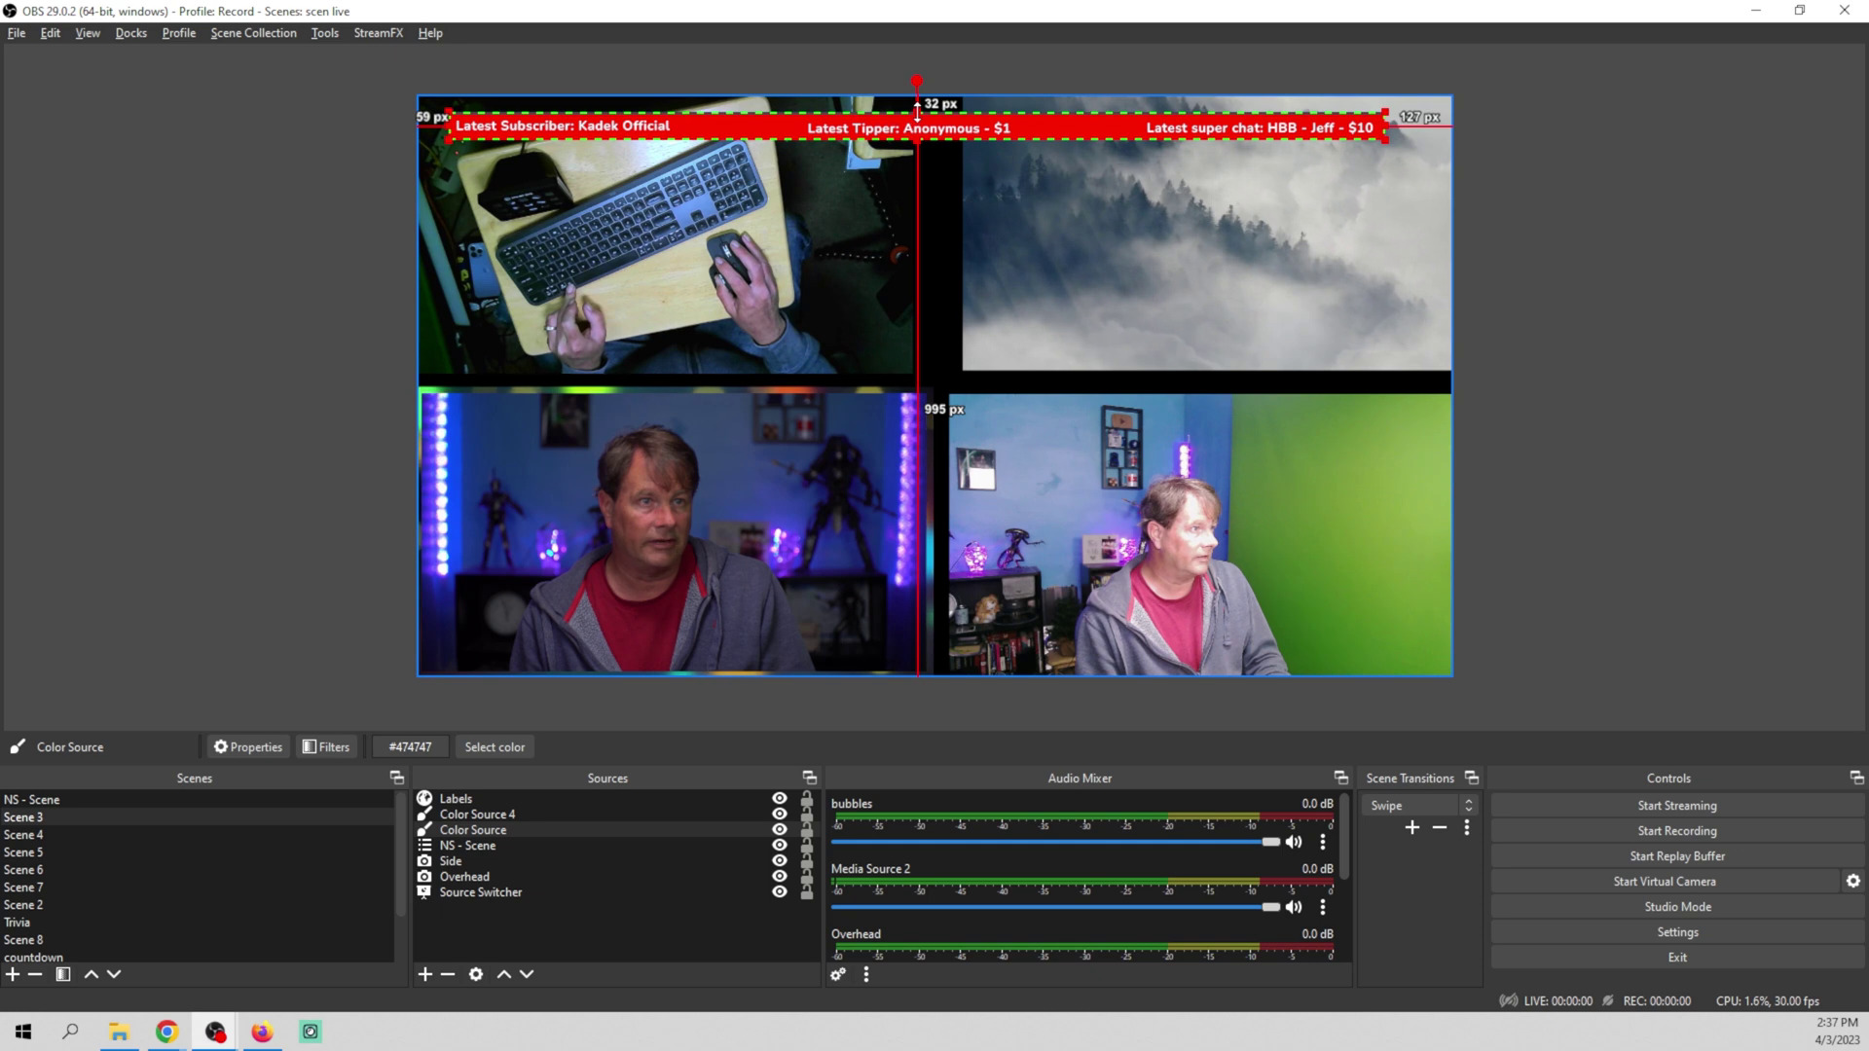
pyautogui.press('Down')
pyautogui.press('Down')
pyautogui.press('Down')
pyautogui.press('Down')
pyautogui.press('Down')
pyautogui.press('Down')
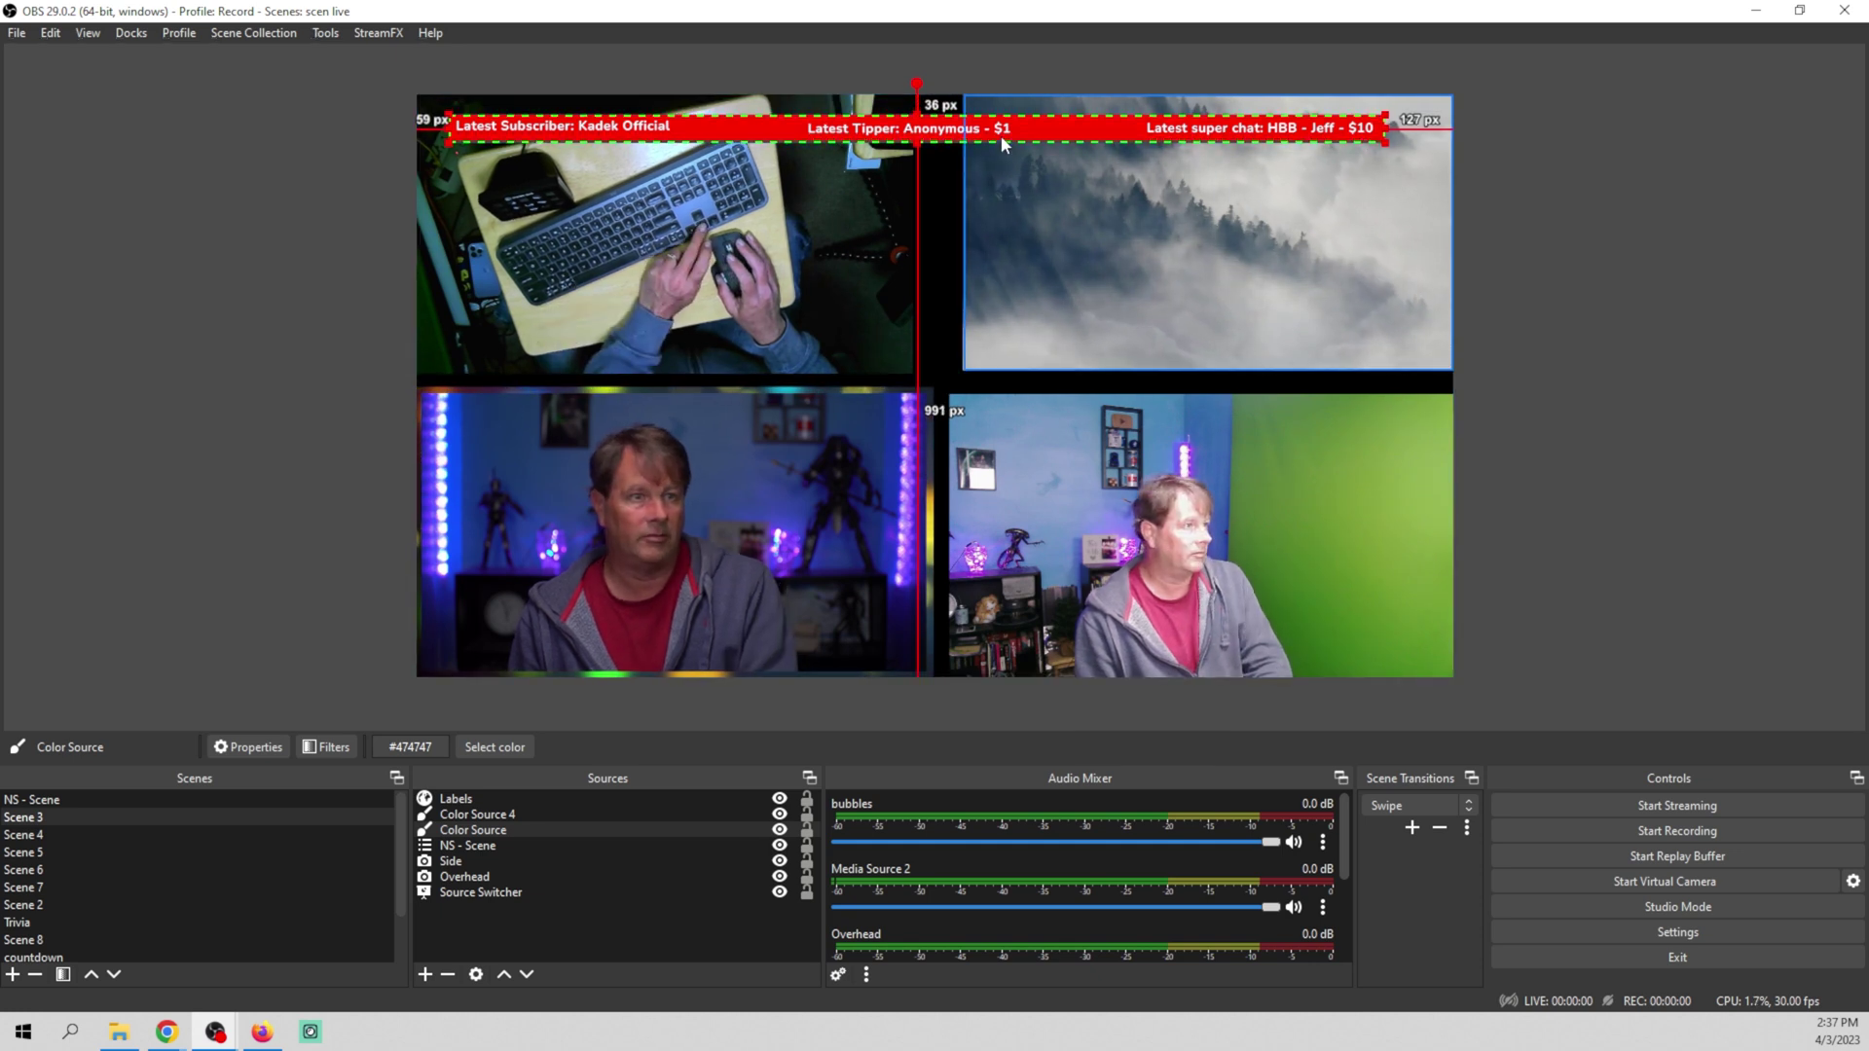
pyautogui.press('Down')
pyautogui.press('Down')
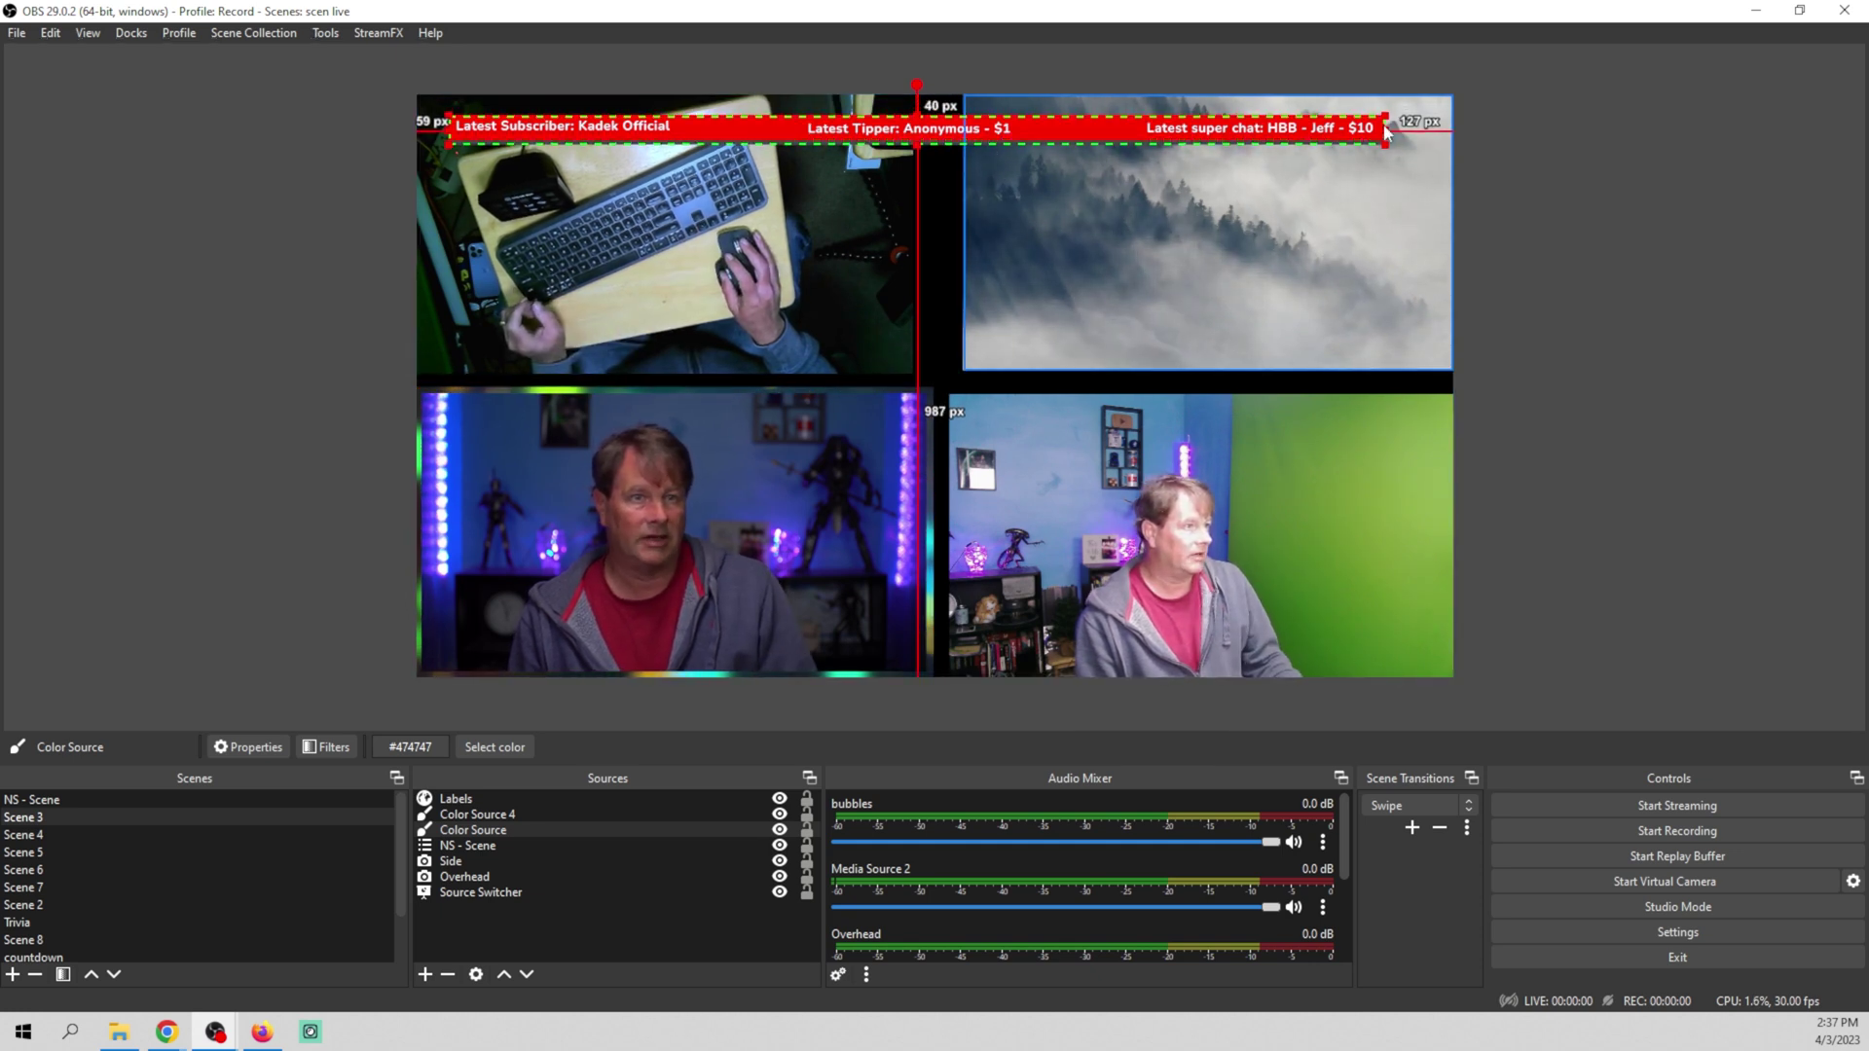
pyautogui.press('alt')
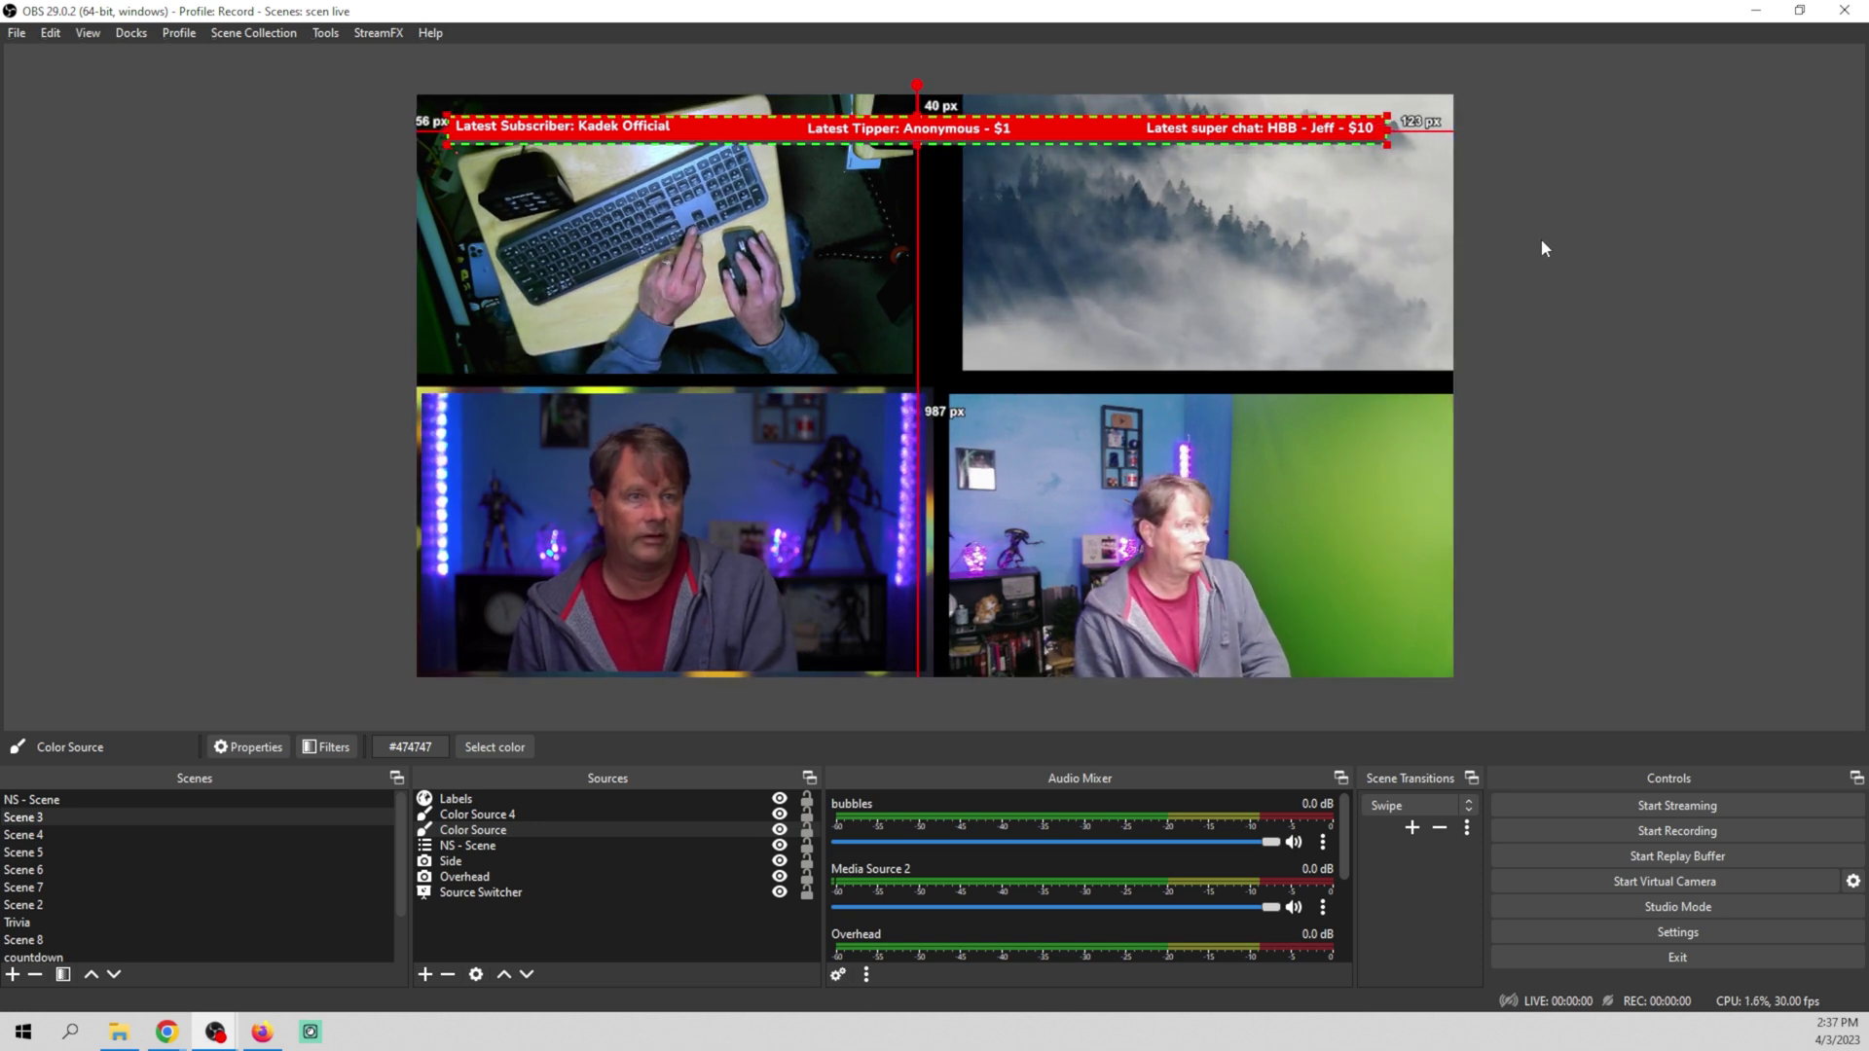
pyautogui.press('Left')
pyautogui.press('Left')
pyautogui.press('Left')
pyautogui.press('Left')
pyautogui.press('Left')
pyautogui.press('Left')
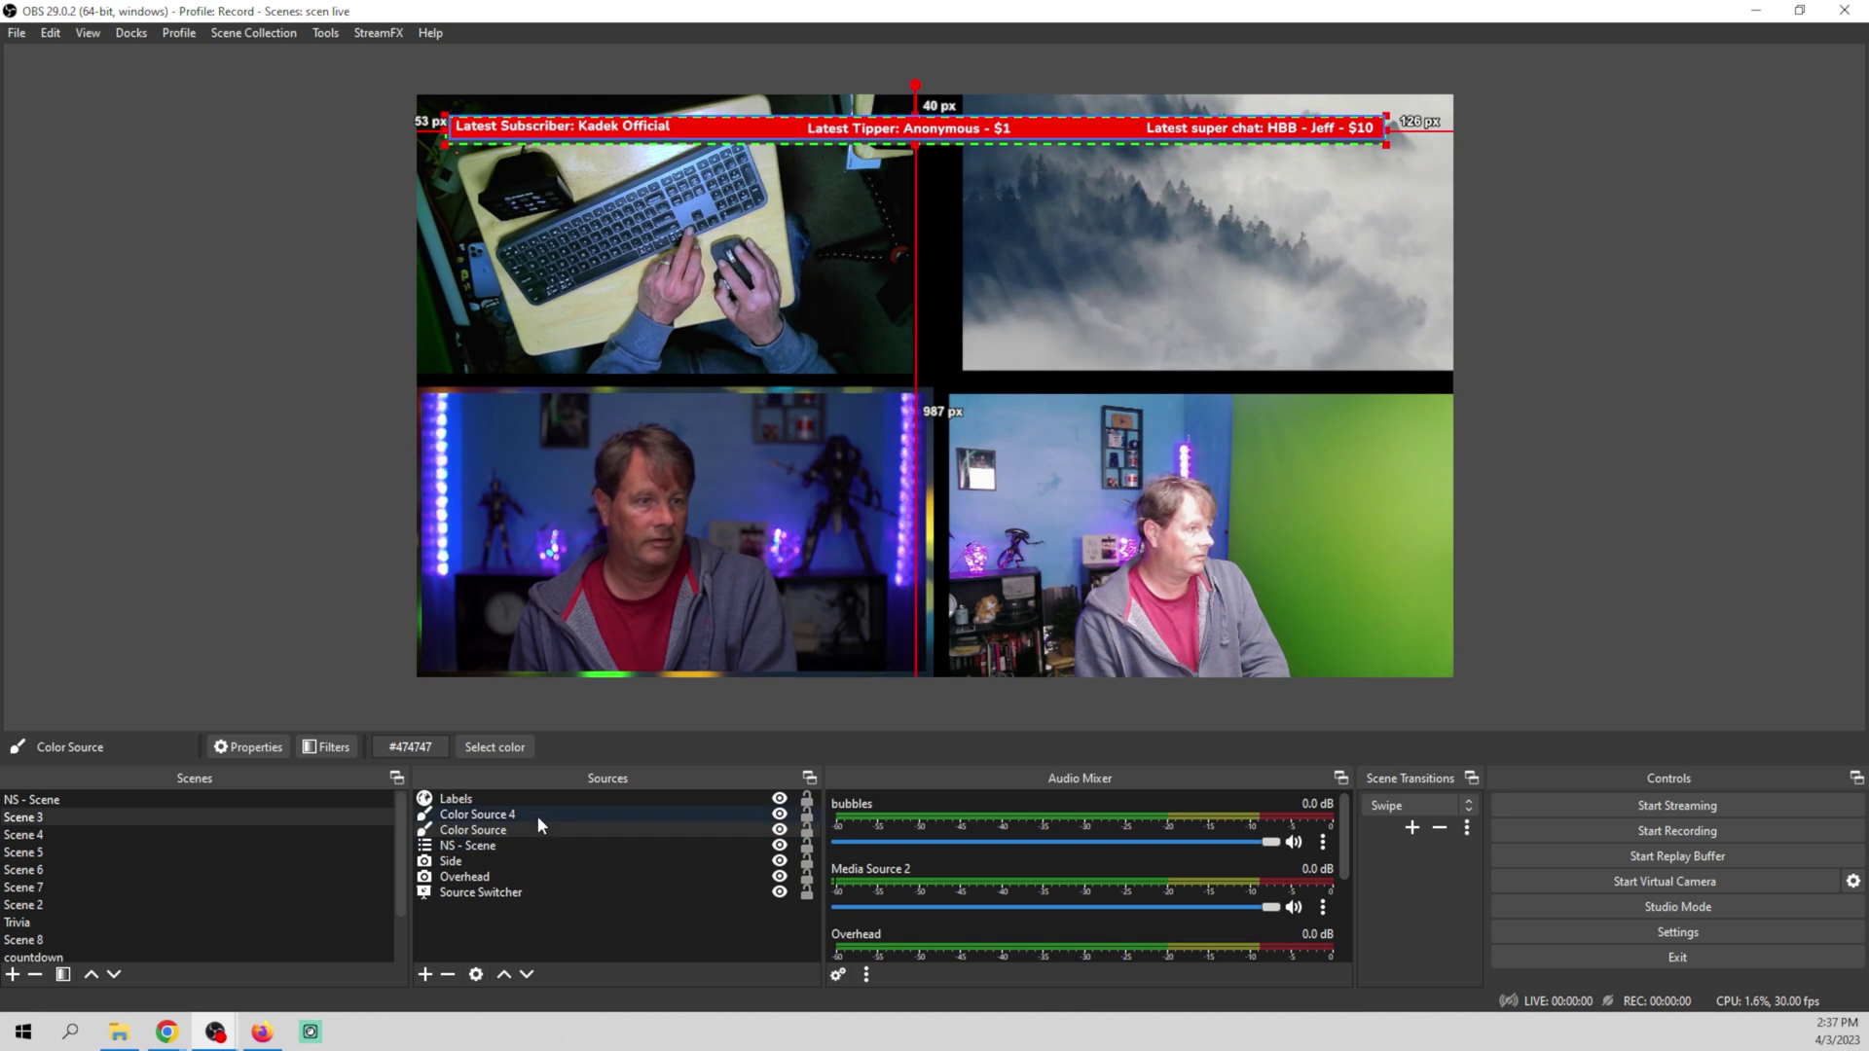
# Put red Color Source 4 behind the grey bar and adjust it so thin red edges frame it
pyautogui.moveTo(542, 810); pyautogui.dragTo(536, 833)
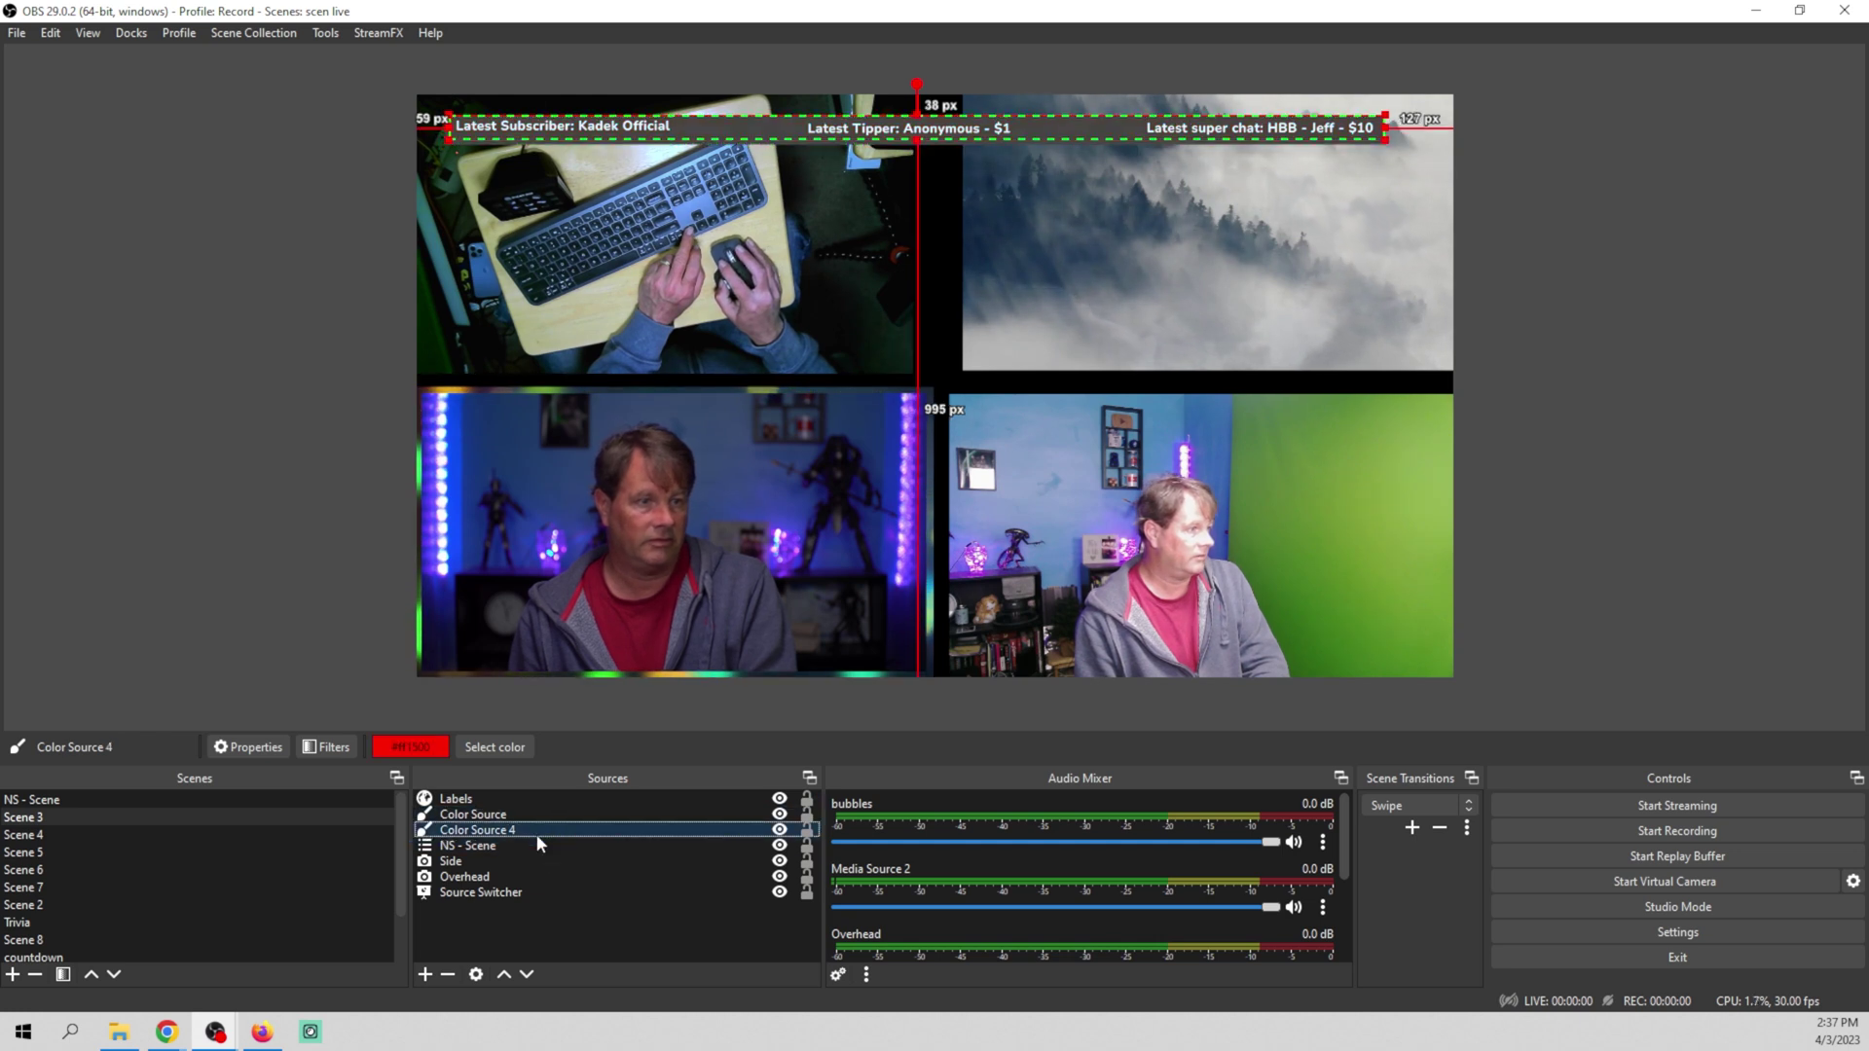
pyautogui.click(138, 349)
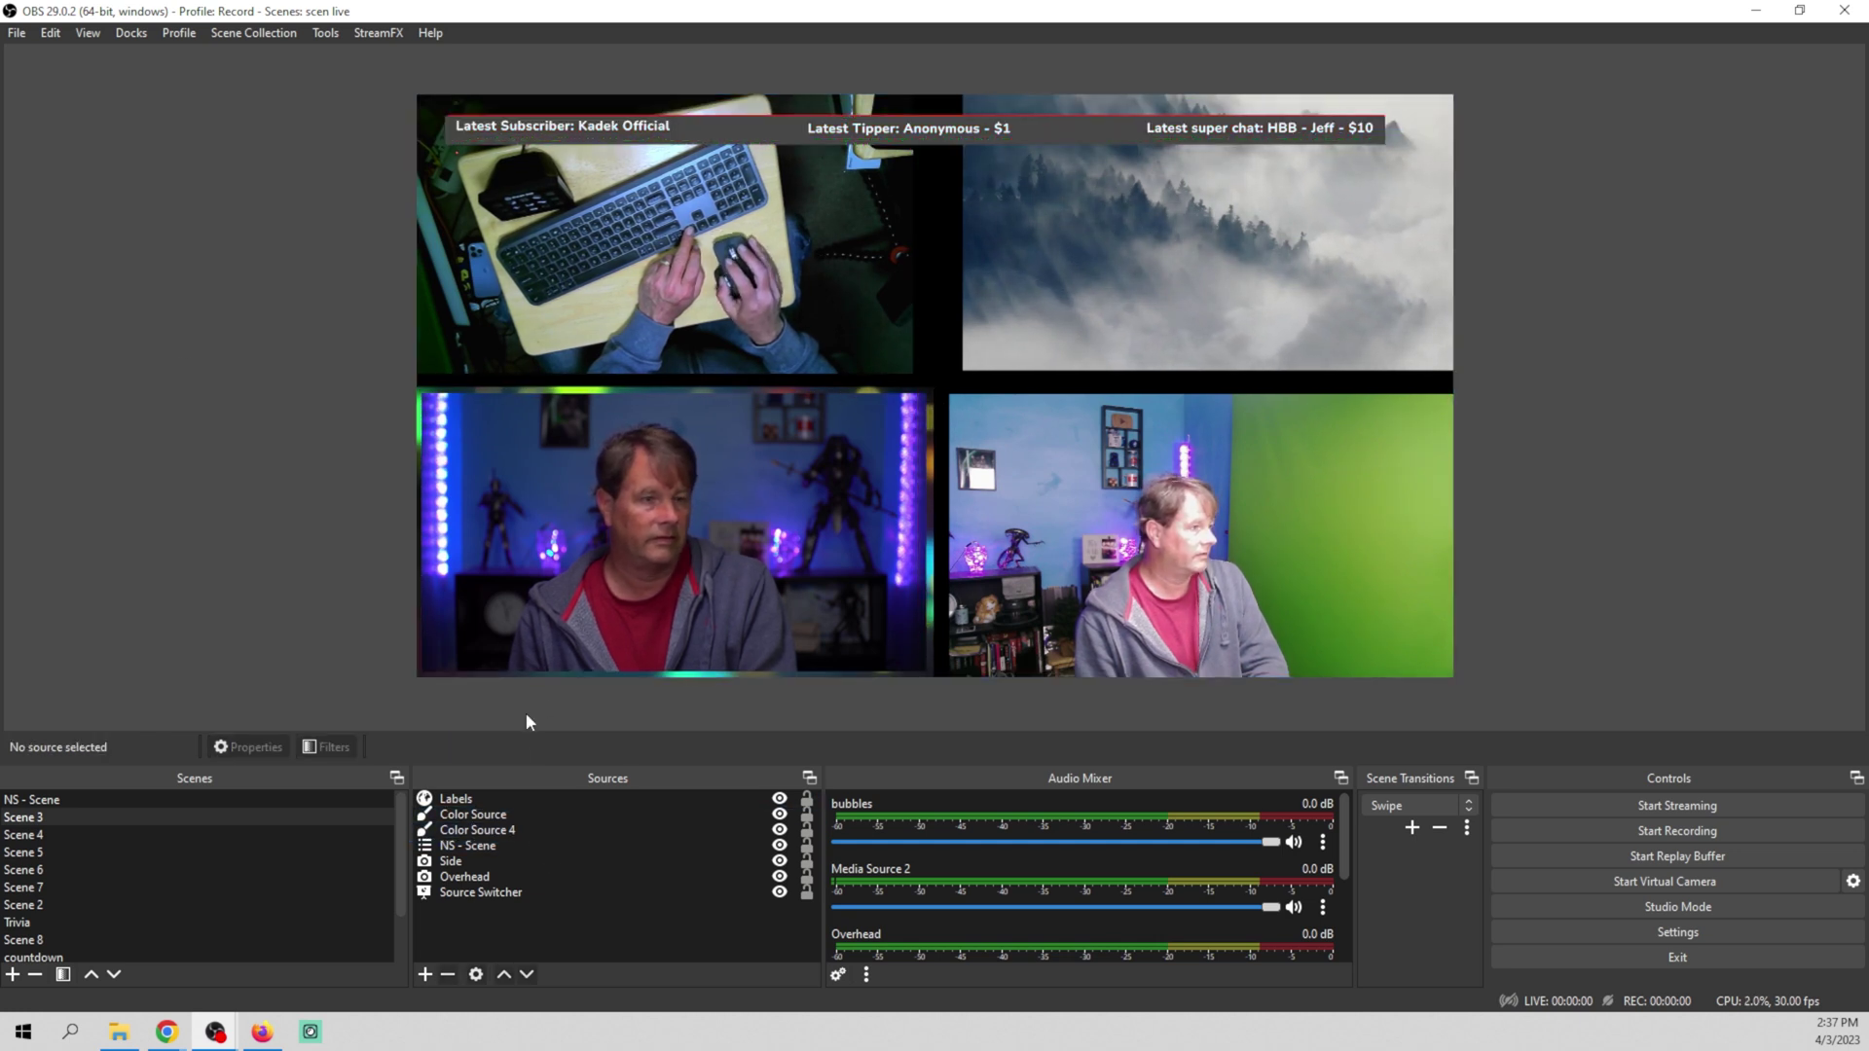
pyautogui.click(499, 830)
pyautogui.moveTo(917, 153); pyautogui.dragTo(917, 151)
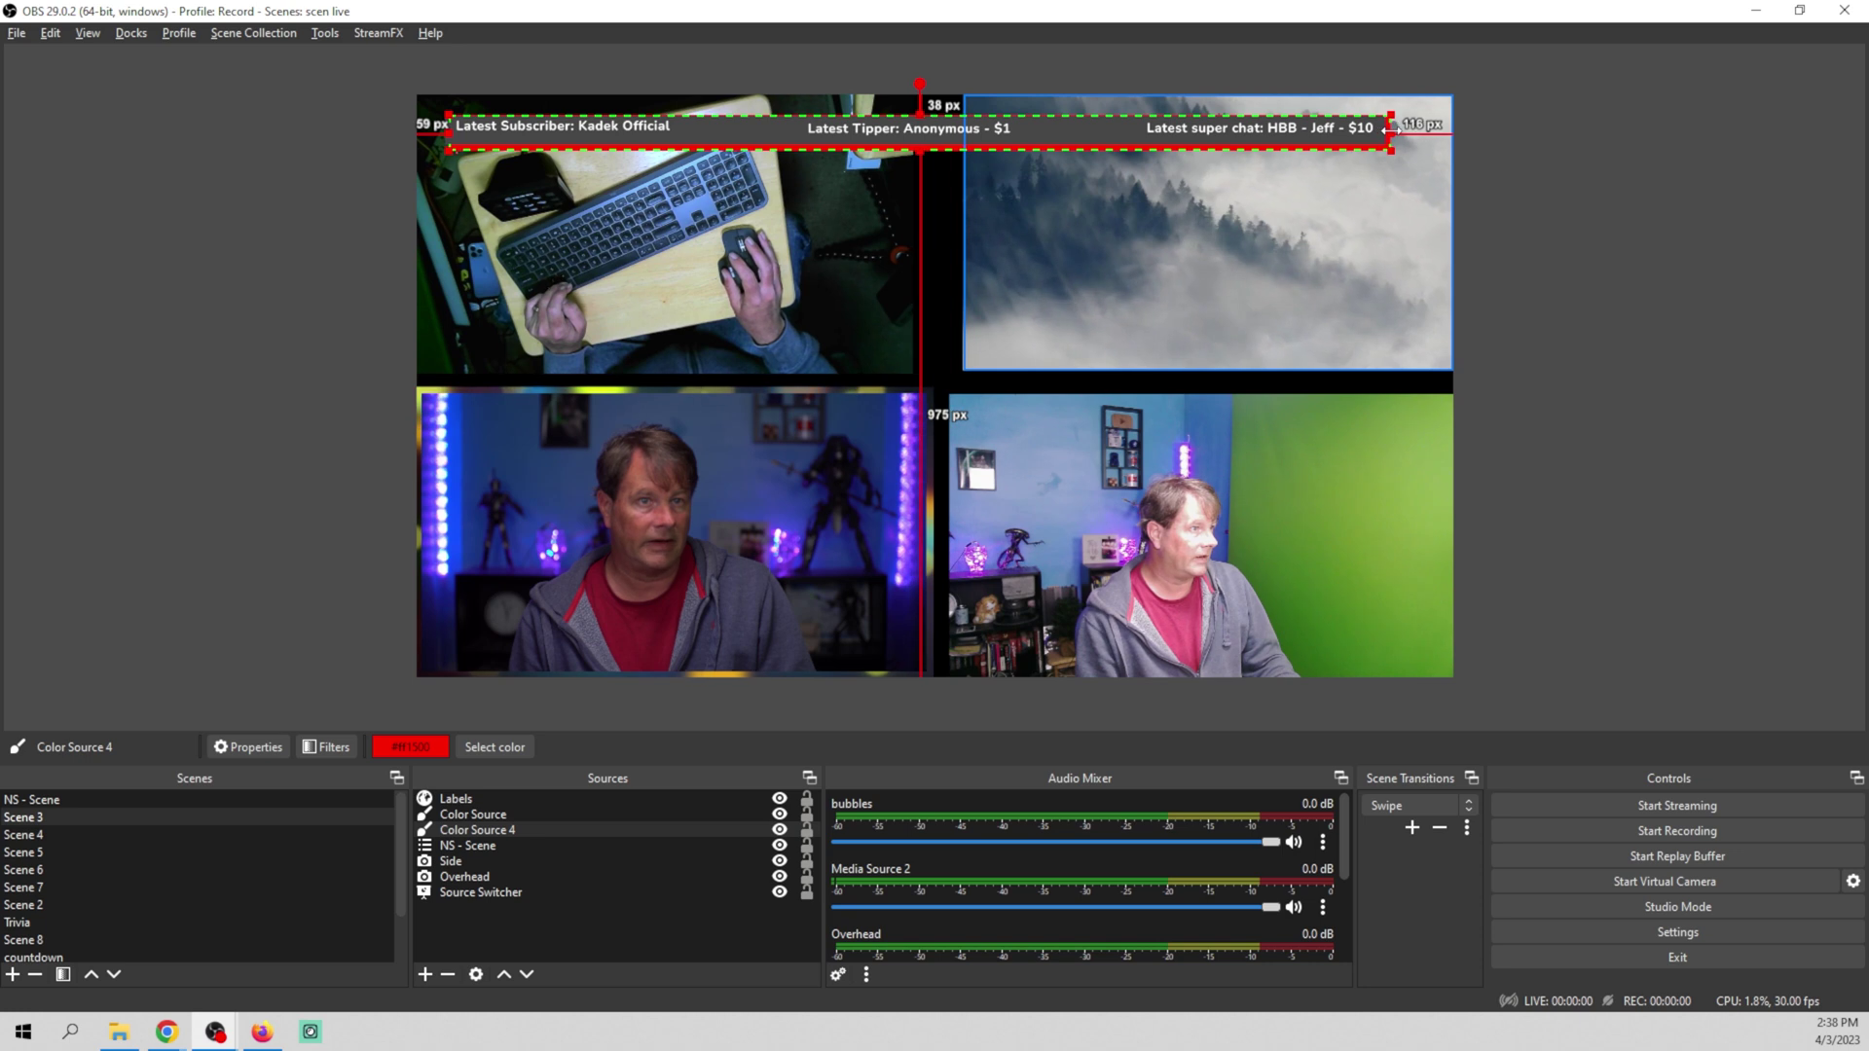
pyautogui.moveTo(1393, 127); pyautogui.dragTo(1393, 126)
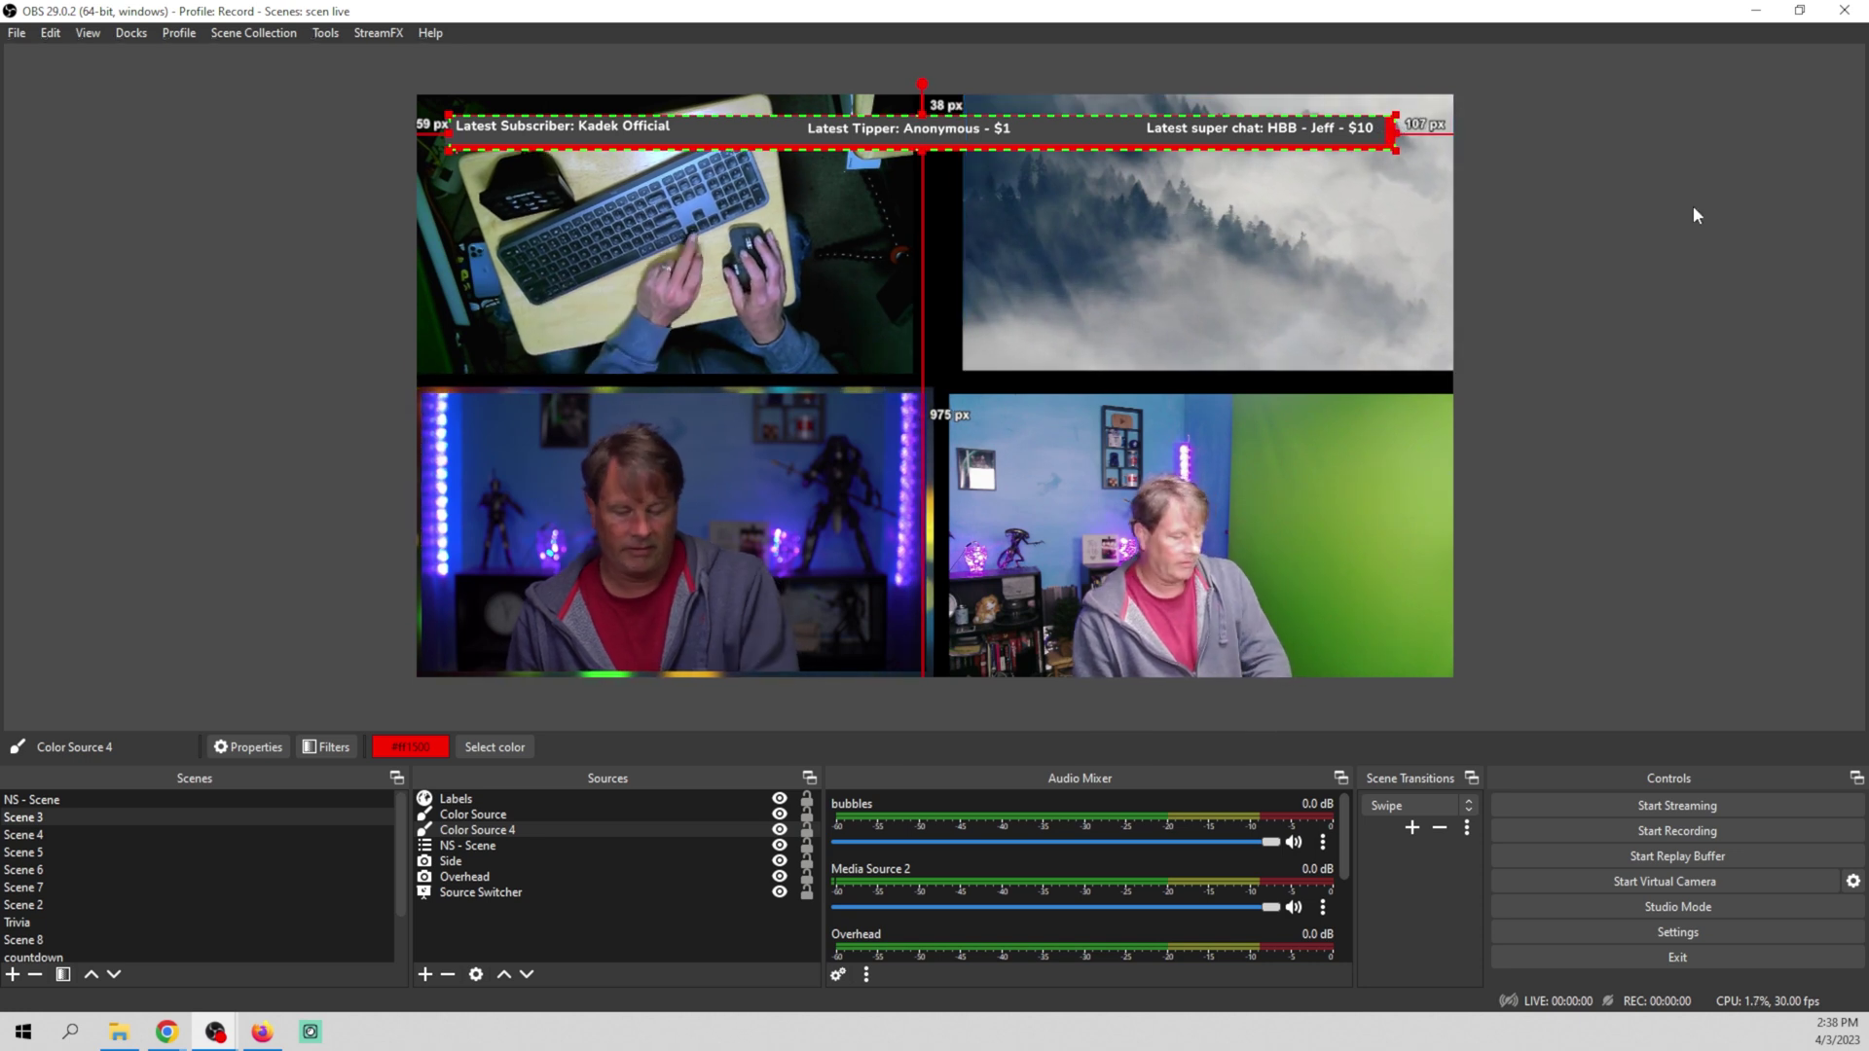
pyautogui.press('Left')
pyautogui.press('Left')
pyautogui.press('Left')
pyautogui.press('Left')
pyautogui.press('Left')
pyautogui.press('Left')
pyautogui.press('Left')
pyautogui.press('Left')
pyautogui.press('Left')
pyautogui.press('Left')
pyautogui.press('Left')
pyautogui.press('Left')
pyautogui.press('Left')
pyautogui.press('Left')
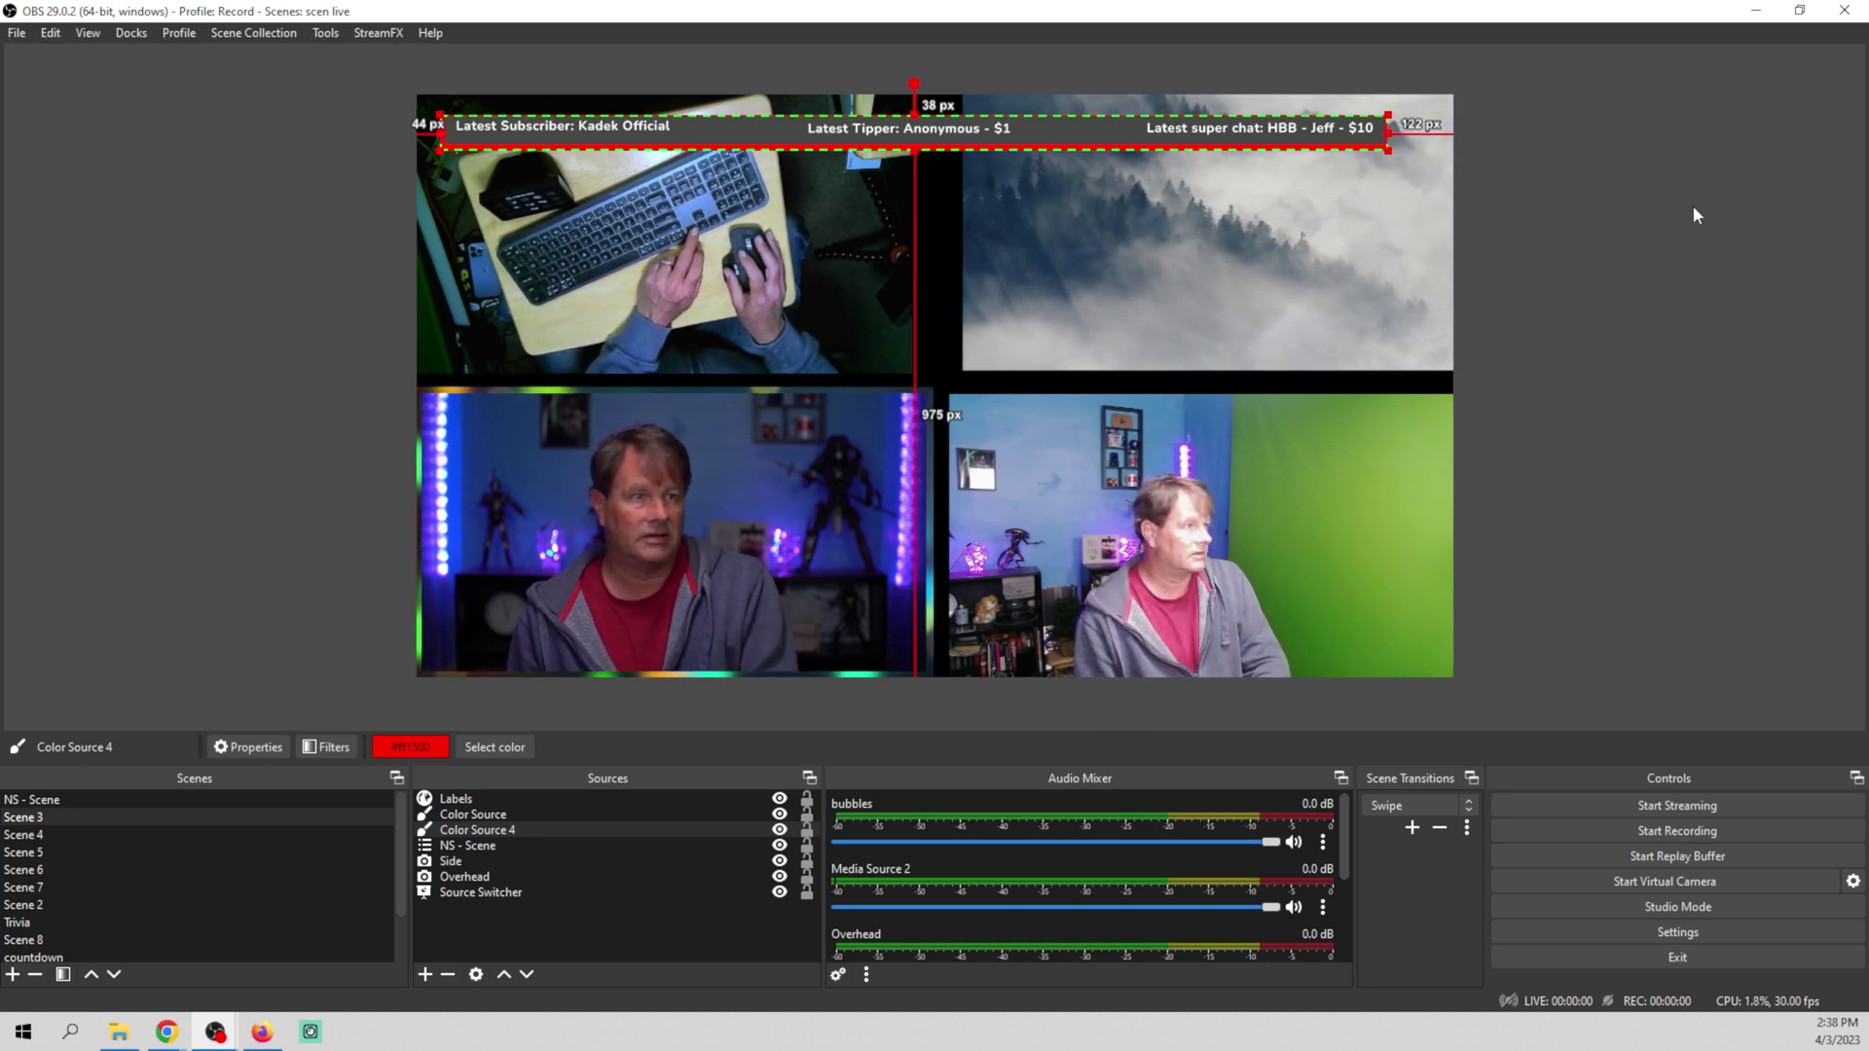
pyautogui.press('Up')
pyautogui.press('Up')
pyautogui.press('Up')
pyautogui.press('Up')
pyautogui.press('Up')
pyautogui.press('Up')
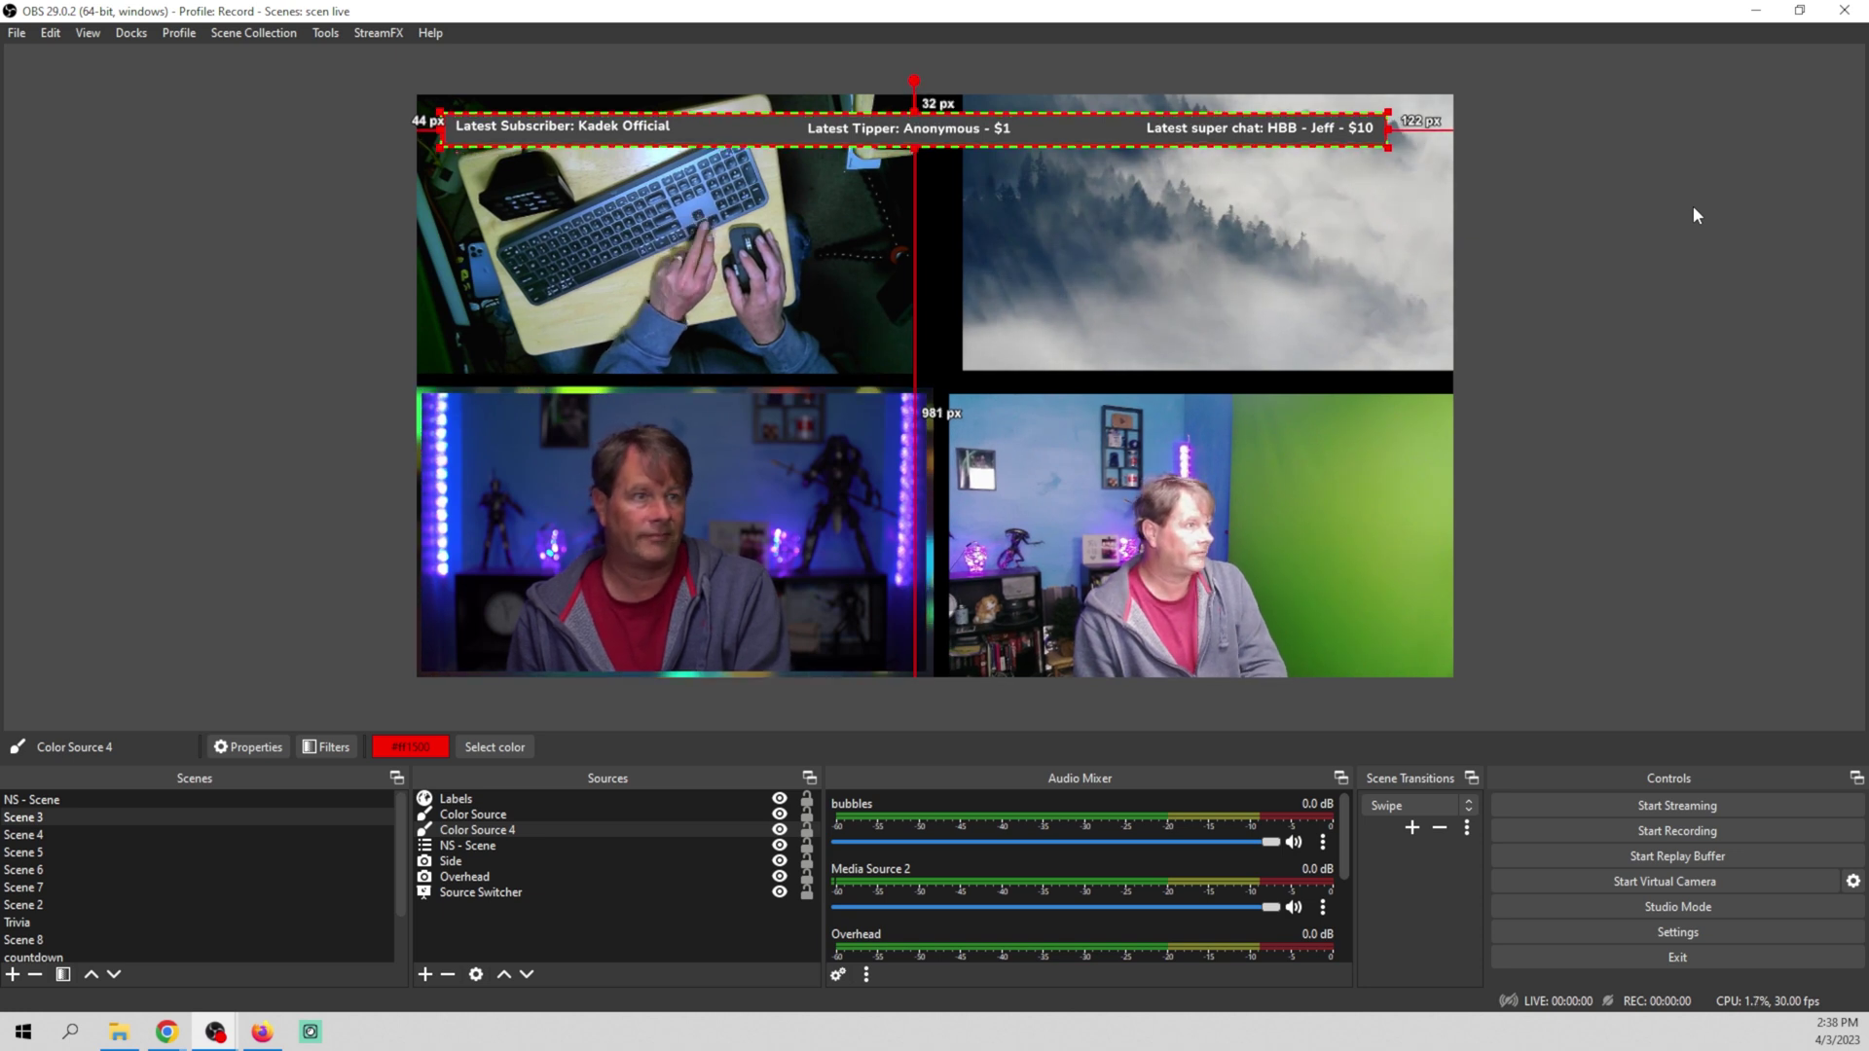
pyautogui.click(1646, 267)
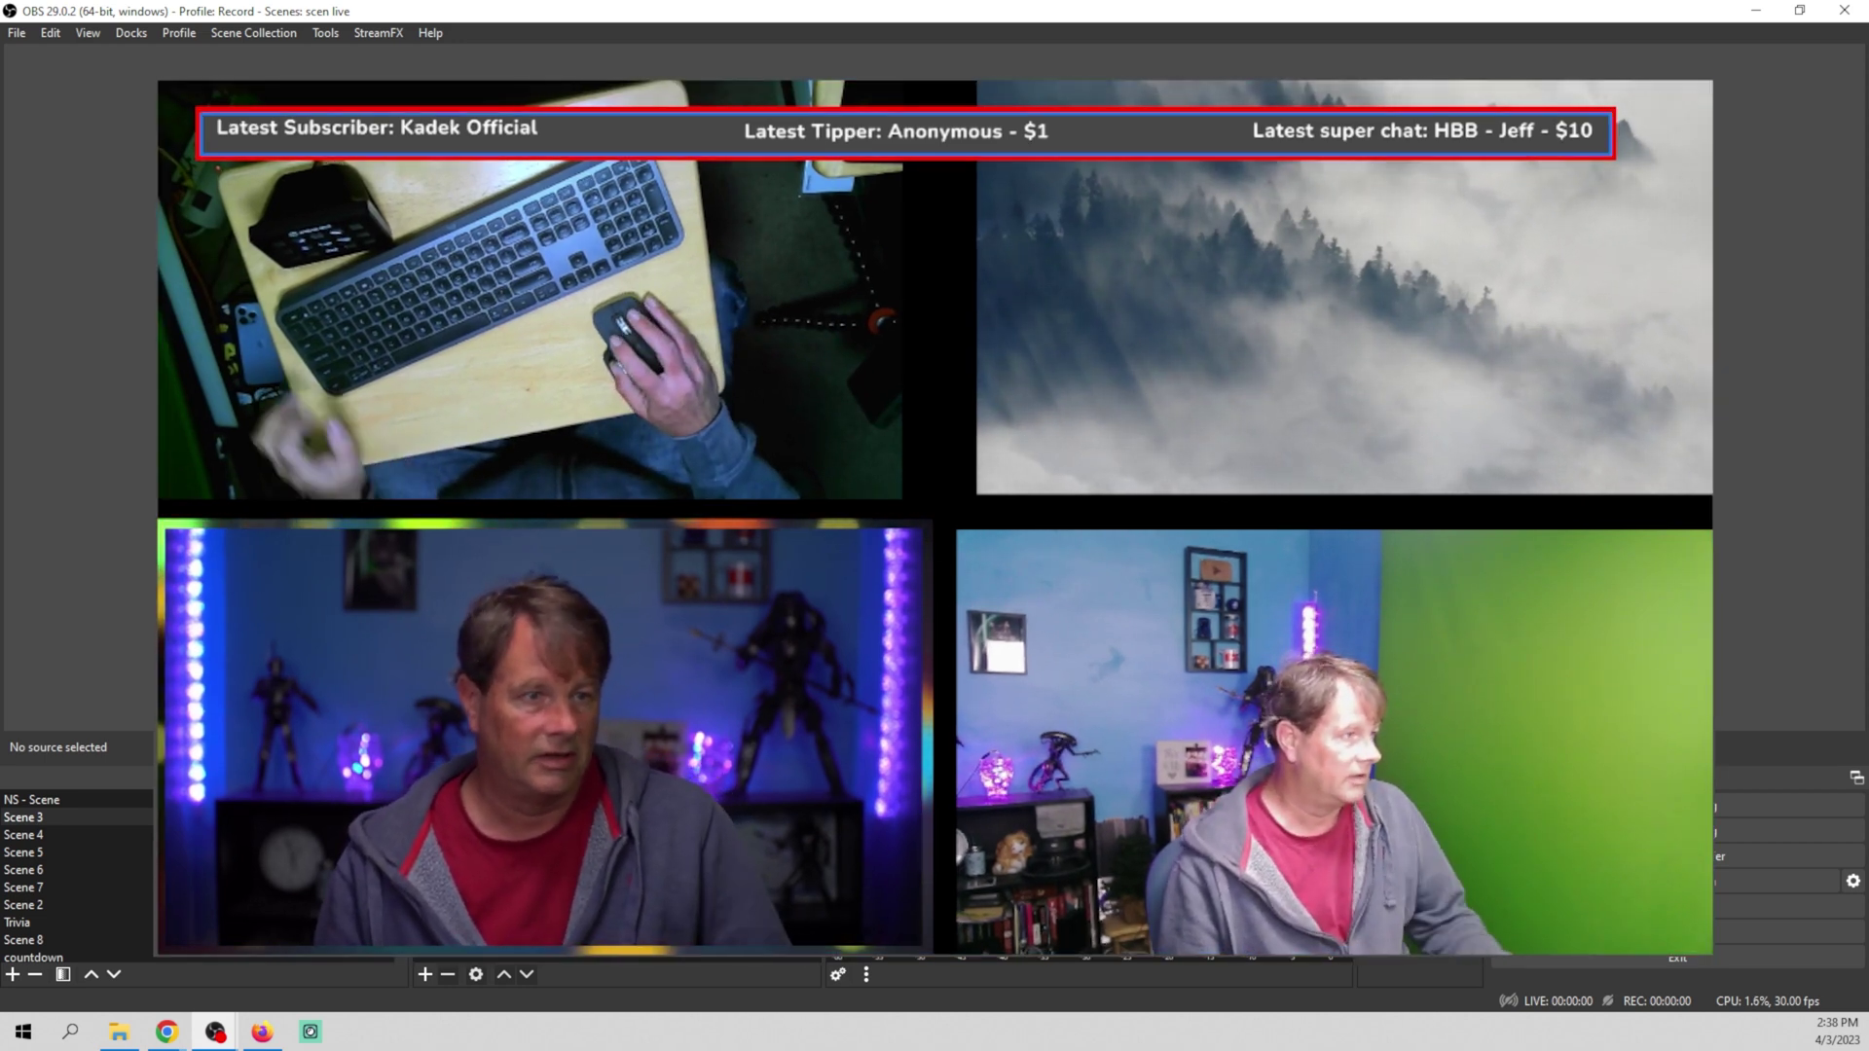
# Select the grey bar, red border and Labels sources in turn to check their alignment
pyautogui.click(473, 813)
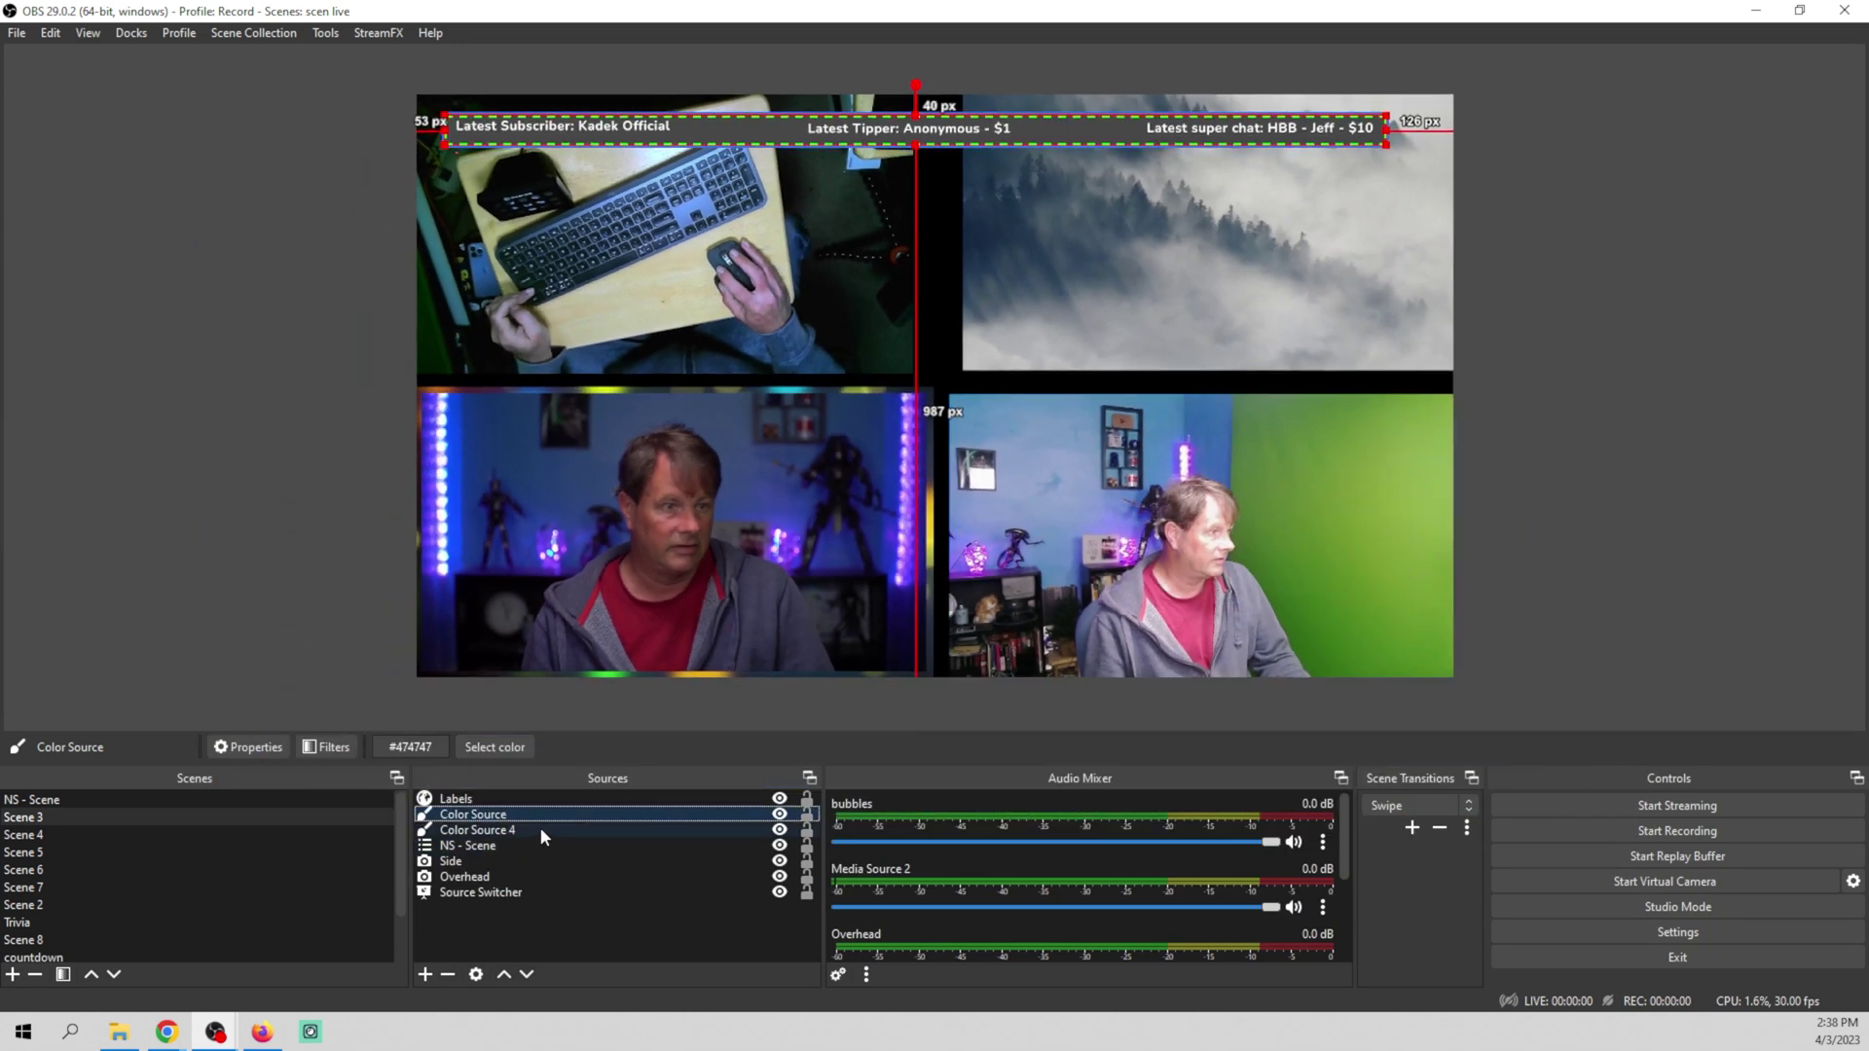
pyautogui.keyDown('ctrl'); pyautogui.click(540, 828); pyautogui.keyUp('ctrl')
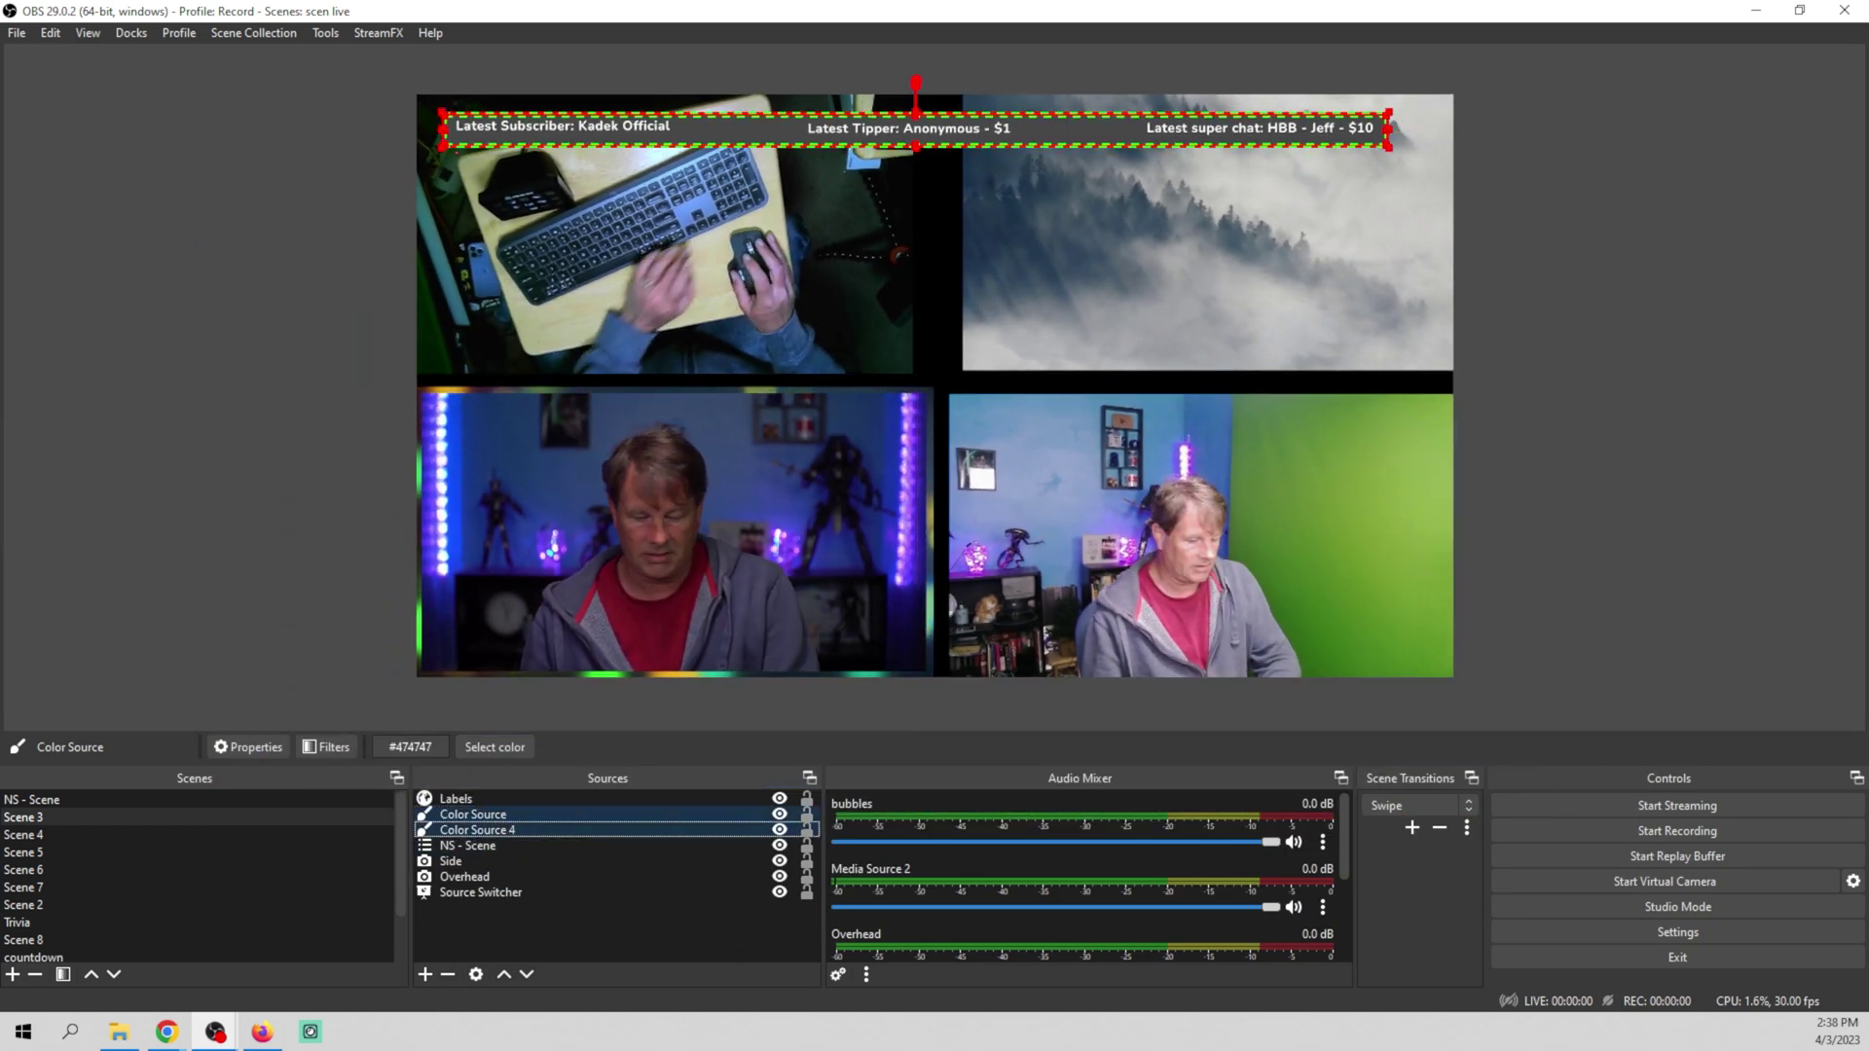
pyautogui.click(1371, 638)
pyautogui.click(1085, 138)
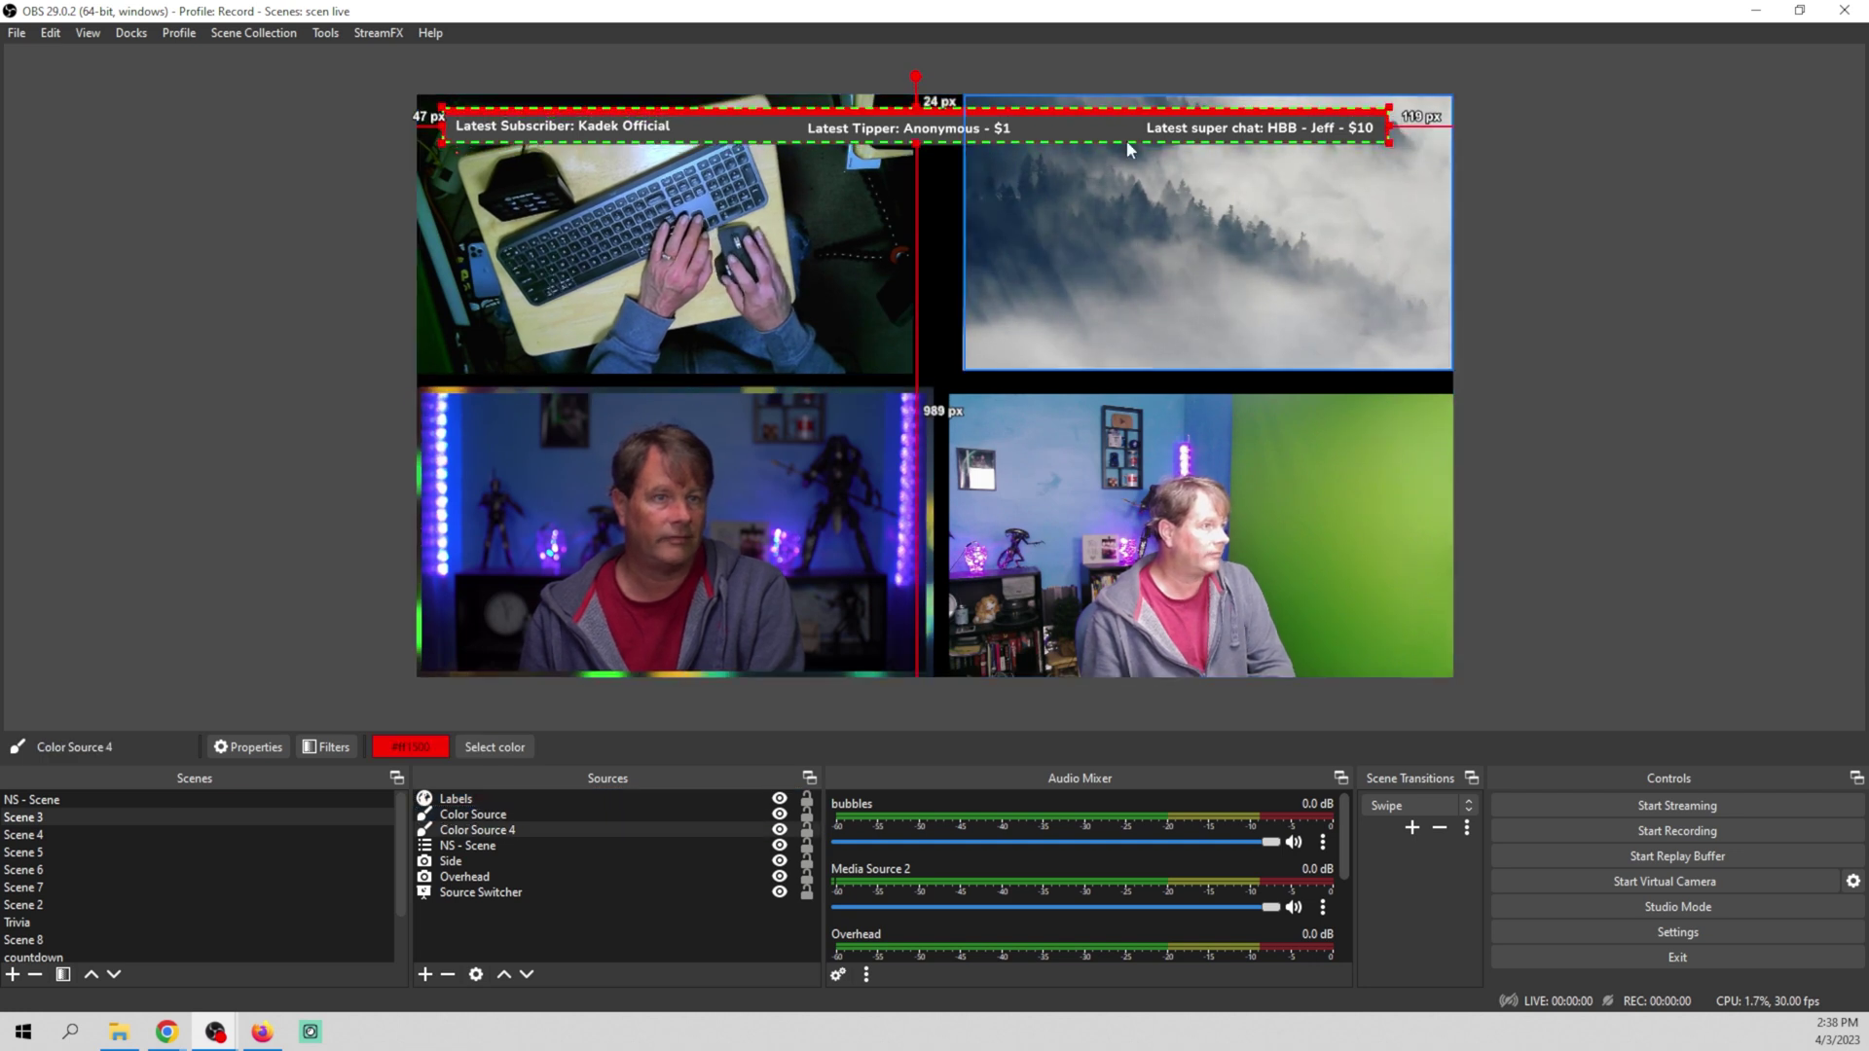
pyautogui.click(1101, 130)
pyautogui.click(525, 708)
pyautogui.click(1051, 132)
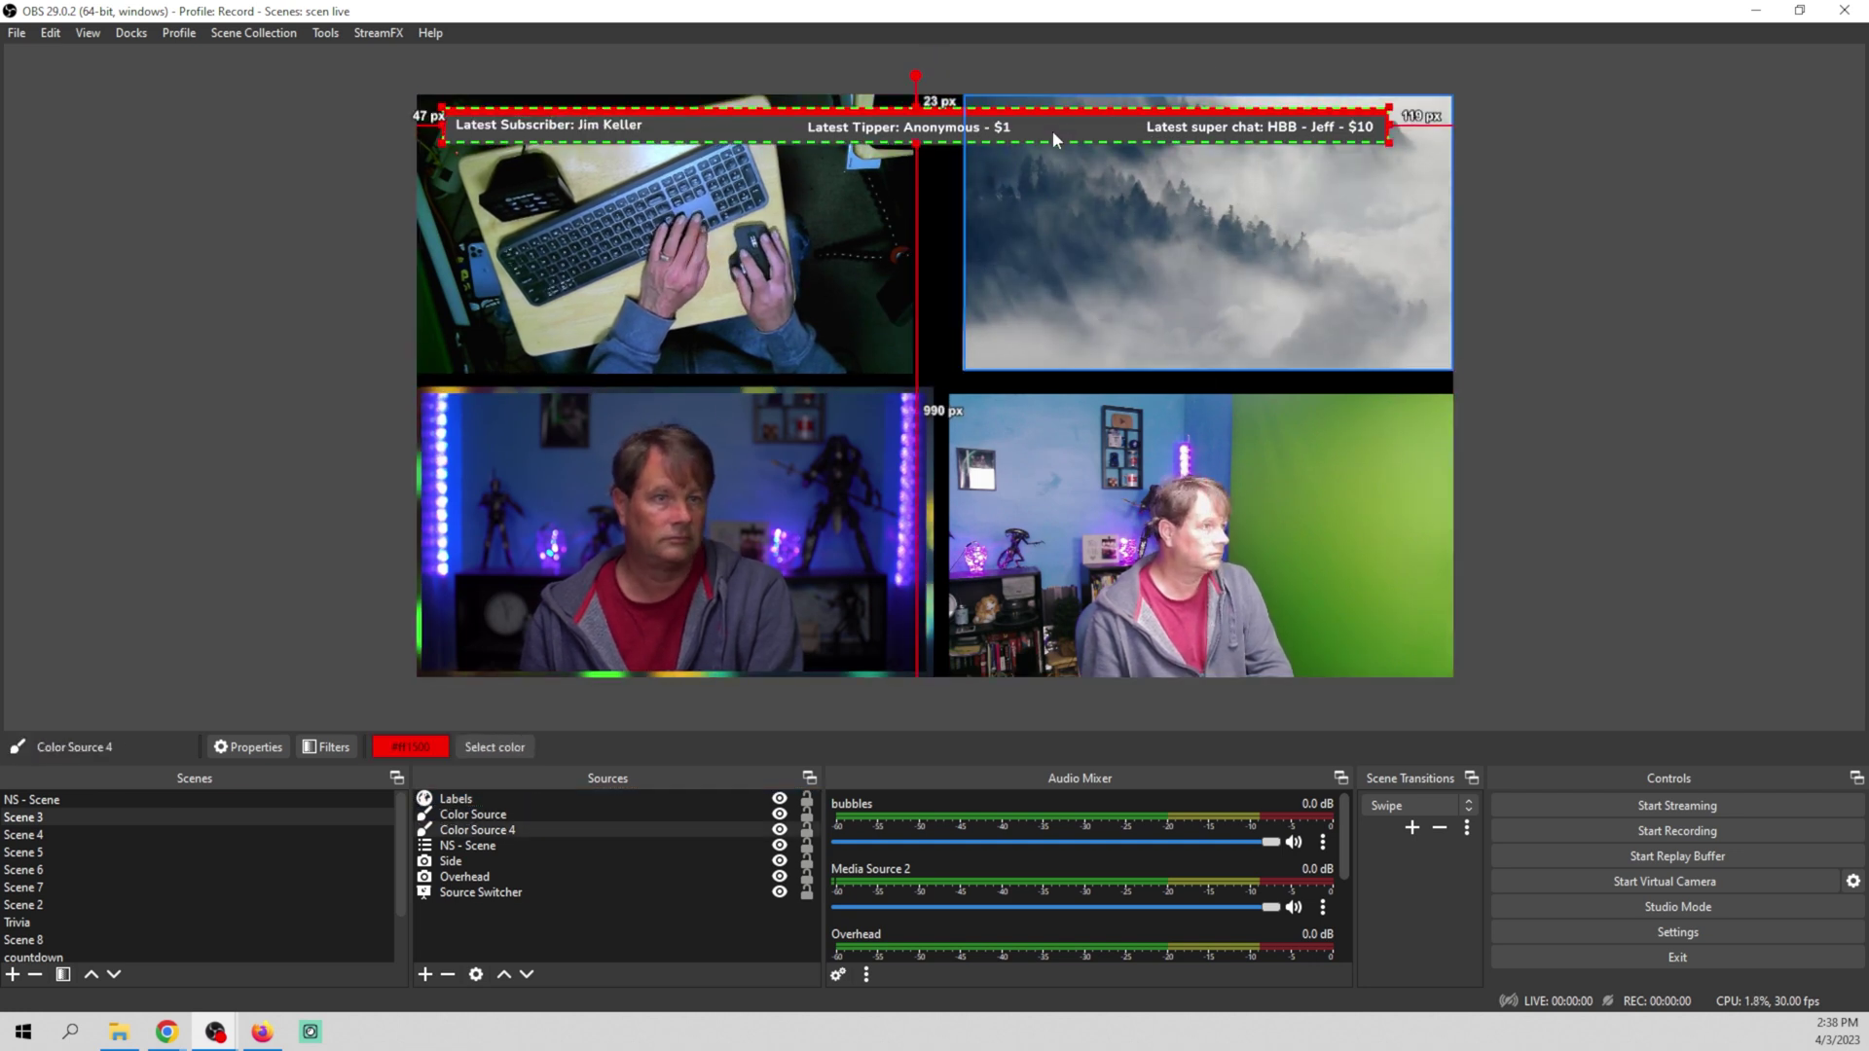
# Deselect the preview and bring the StreamElements overlay editor forward in Chrome
pyautogui.click(218, 367)
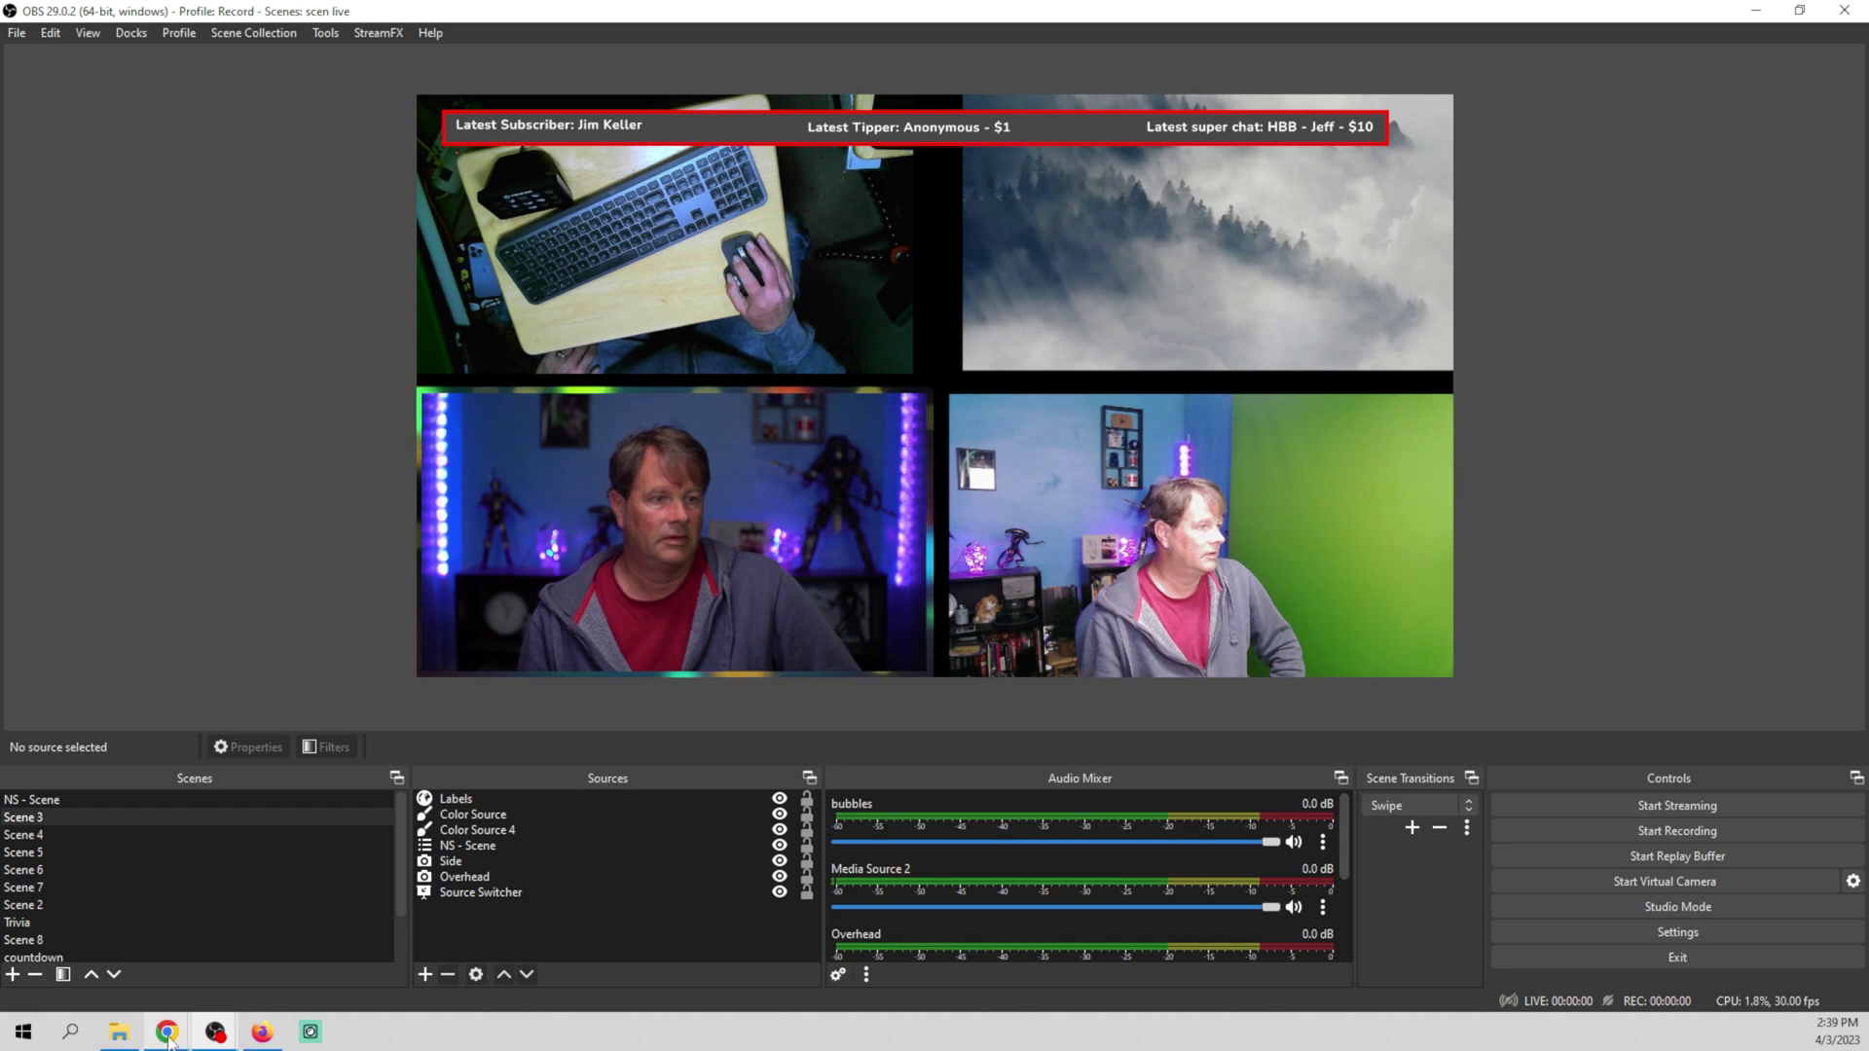
pyautogui.moveTo(168, 1037)
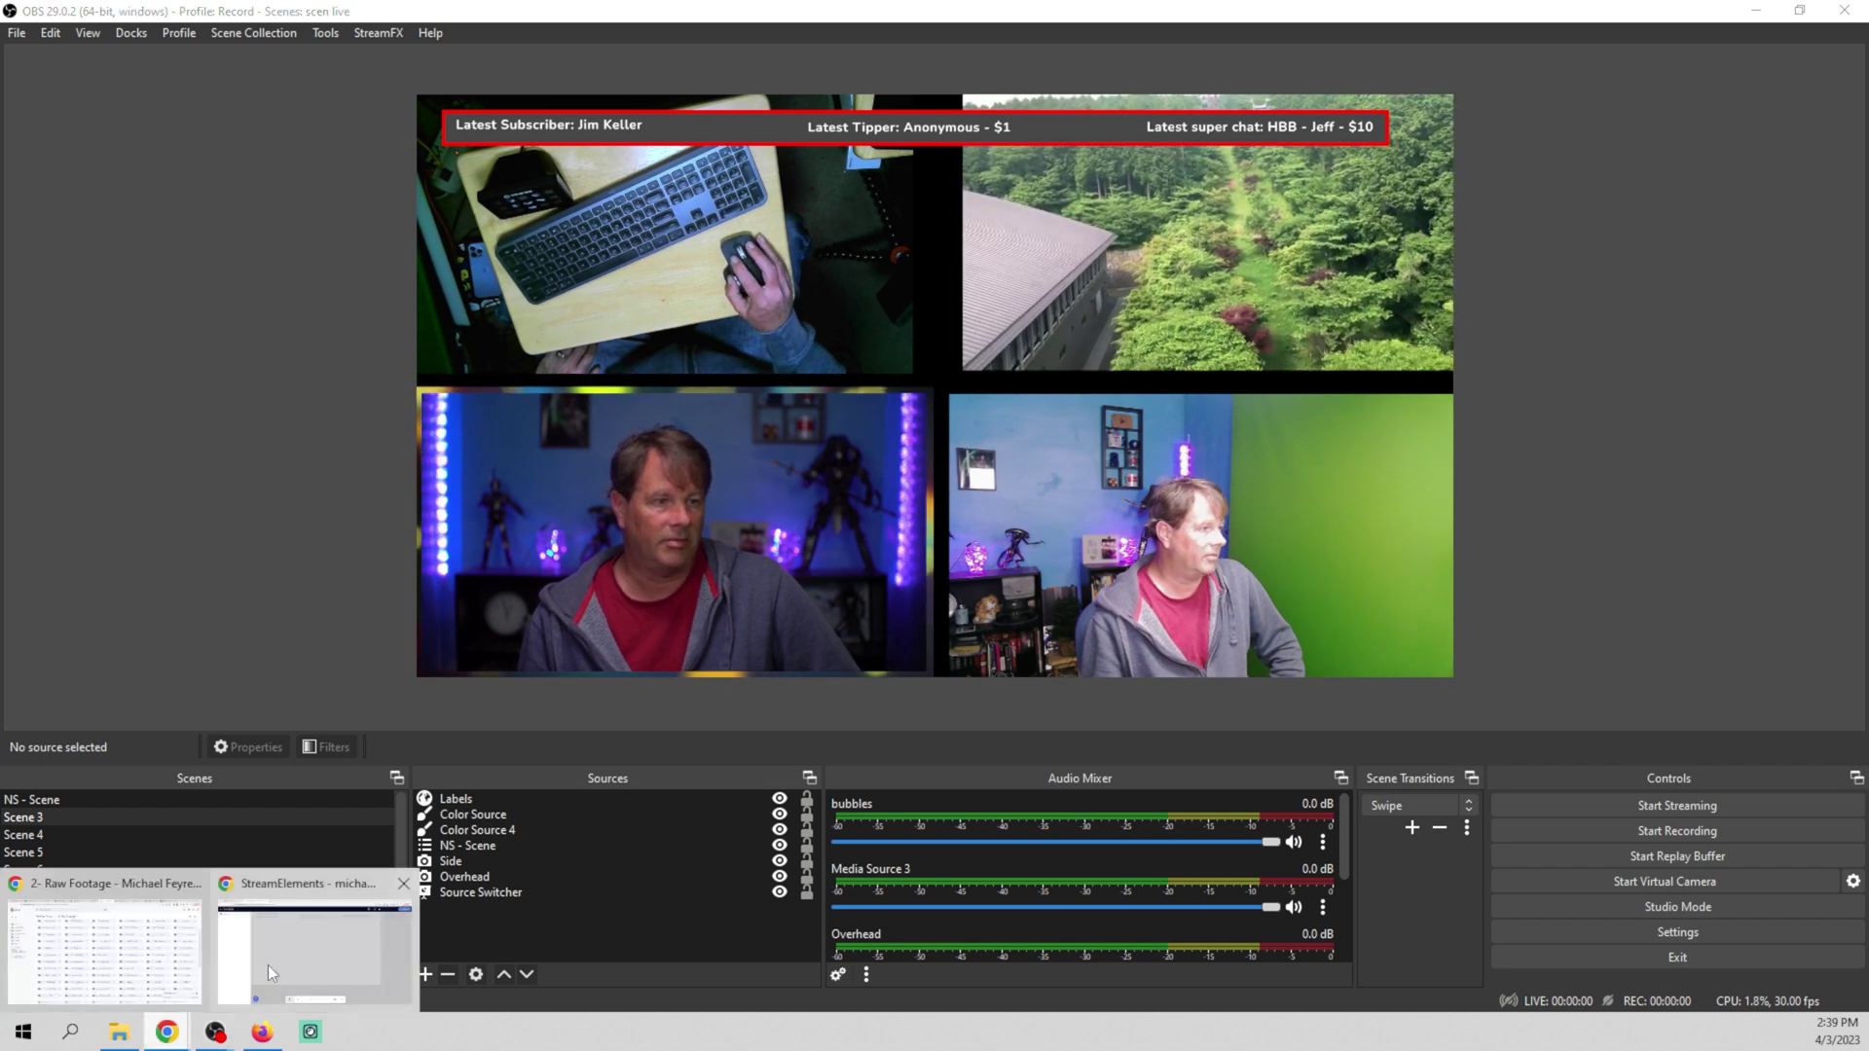
pyautogui.click(343, 937)
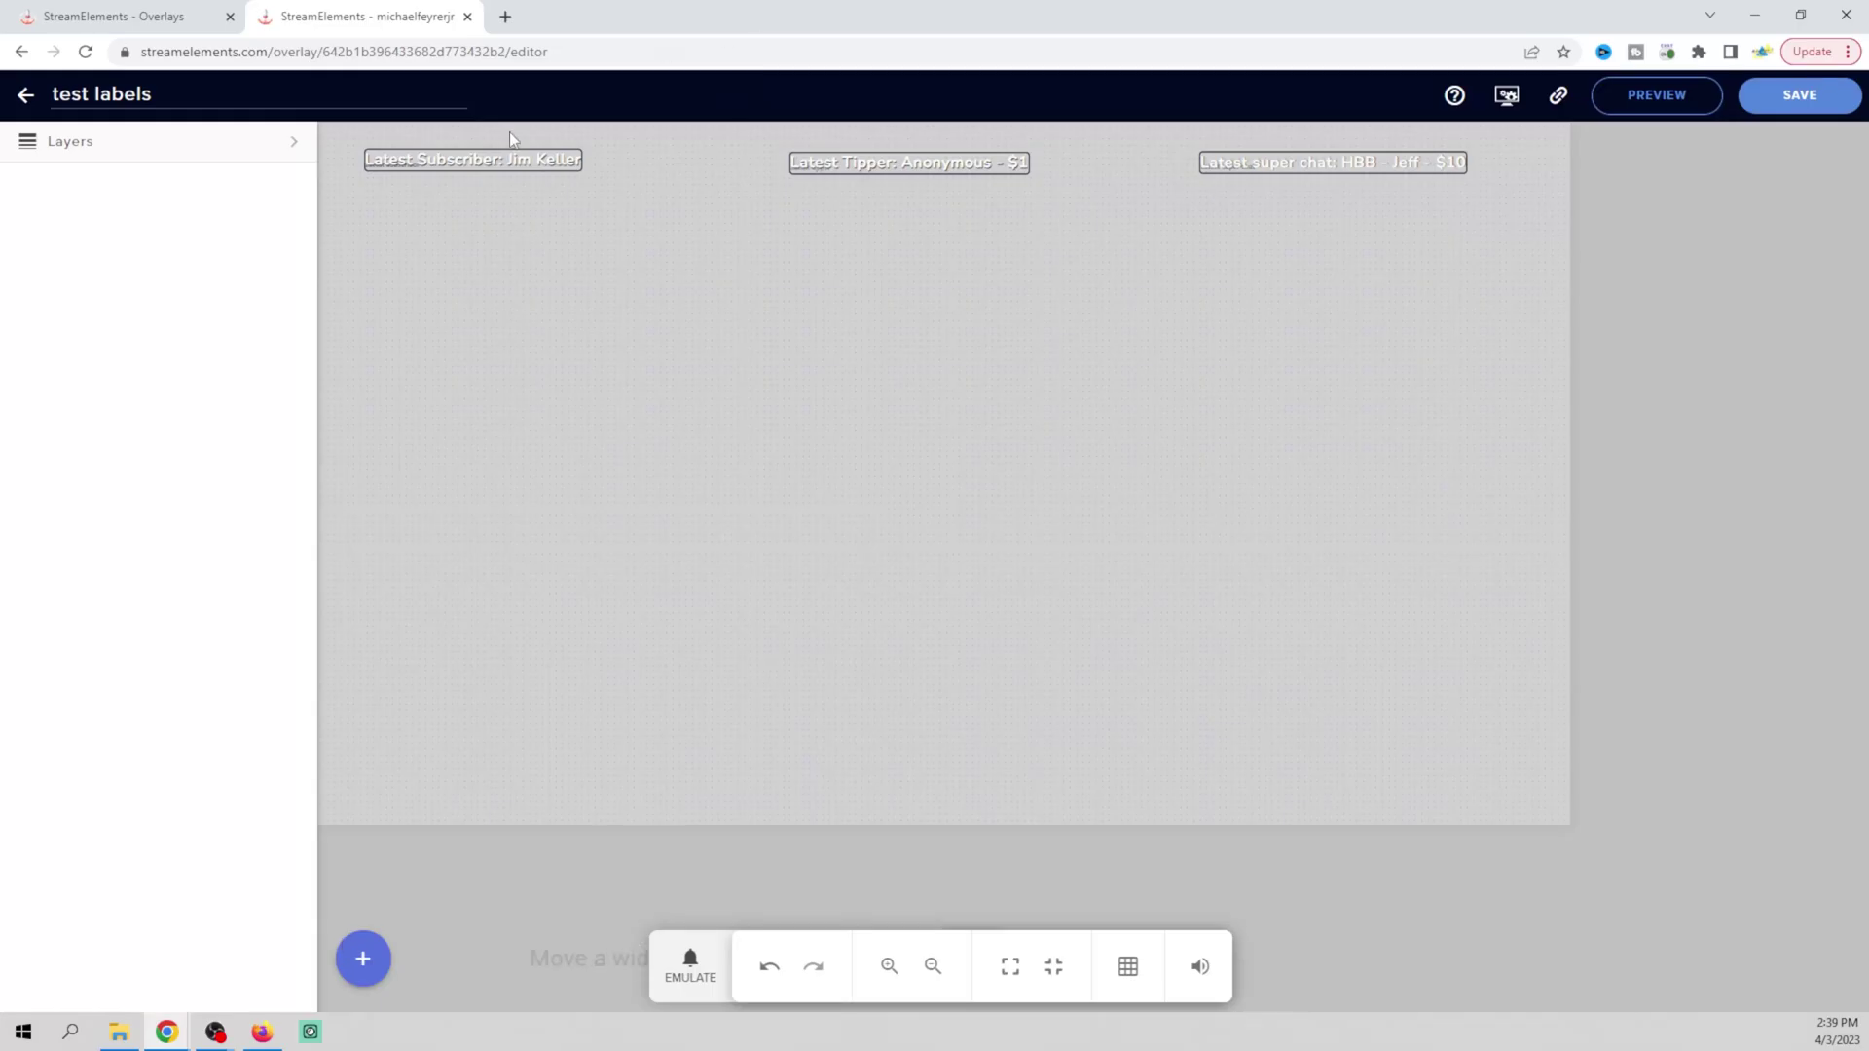
# Nudge the Latest Subscriber label up level with the others, save, and check in OBS
pyautogui.click(506, 162)
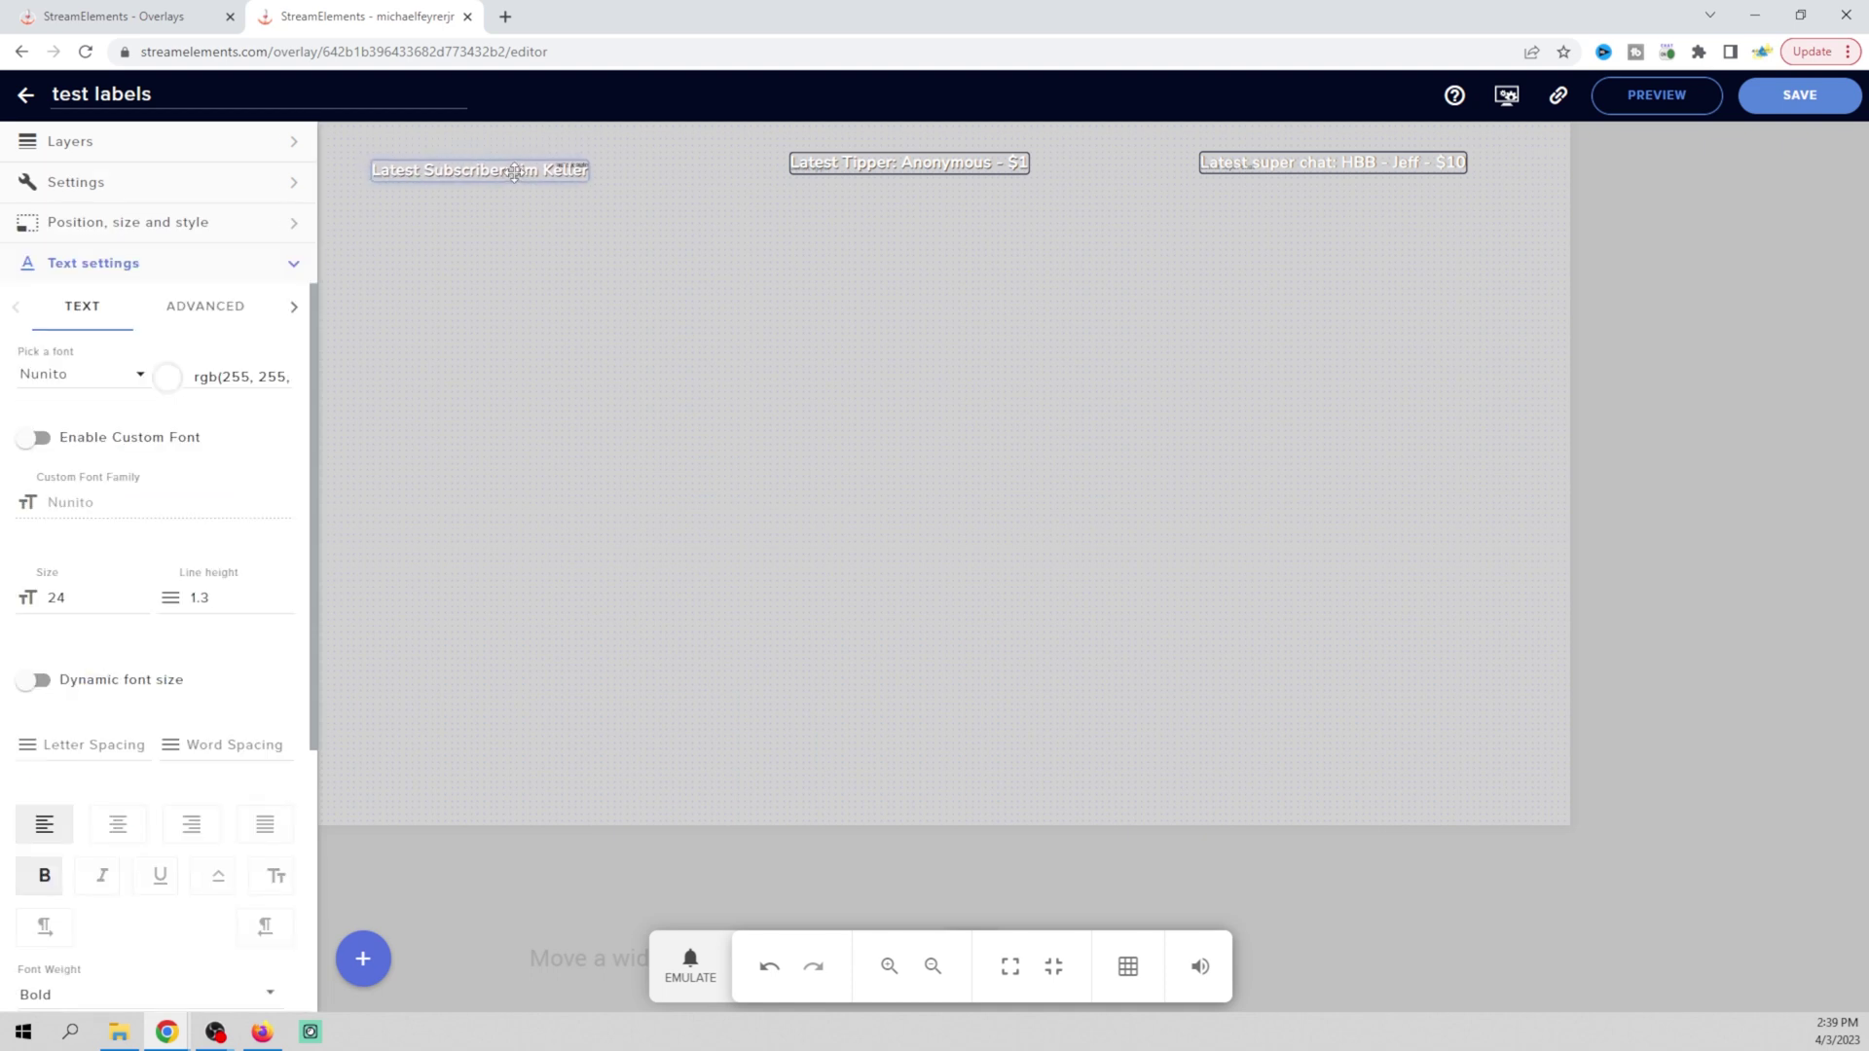
pyautogui.moveTo(515, 173); pyautogui.dragTo(515, 167)
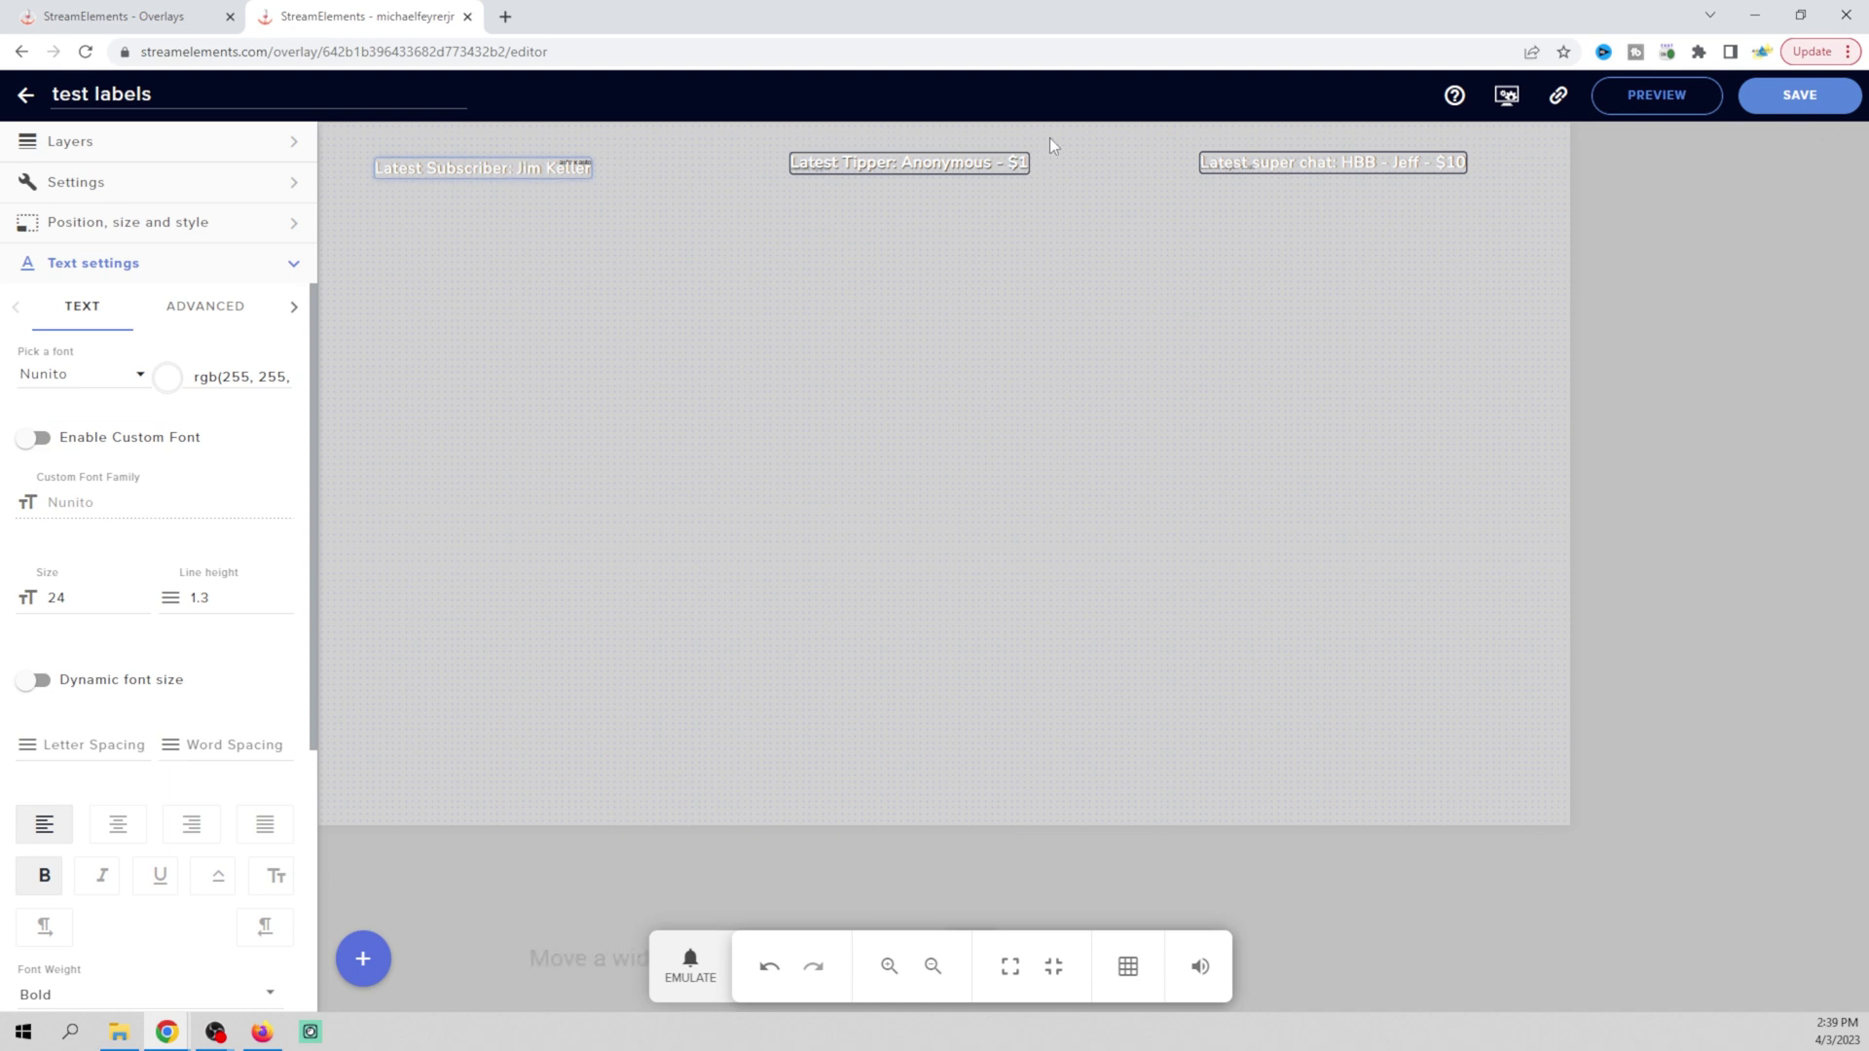
pyautogui.click(1791, 107)
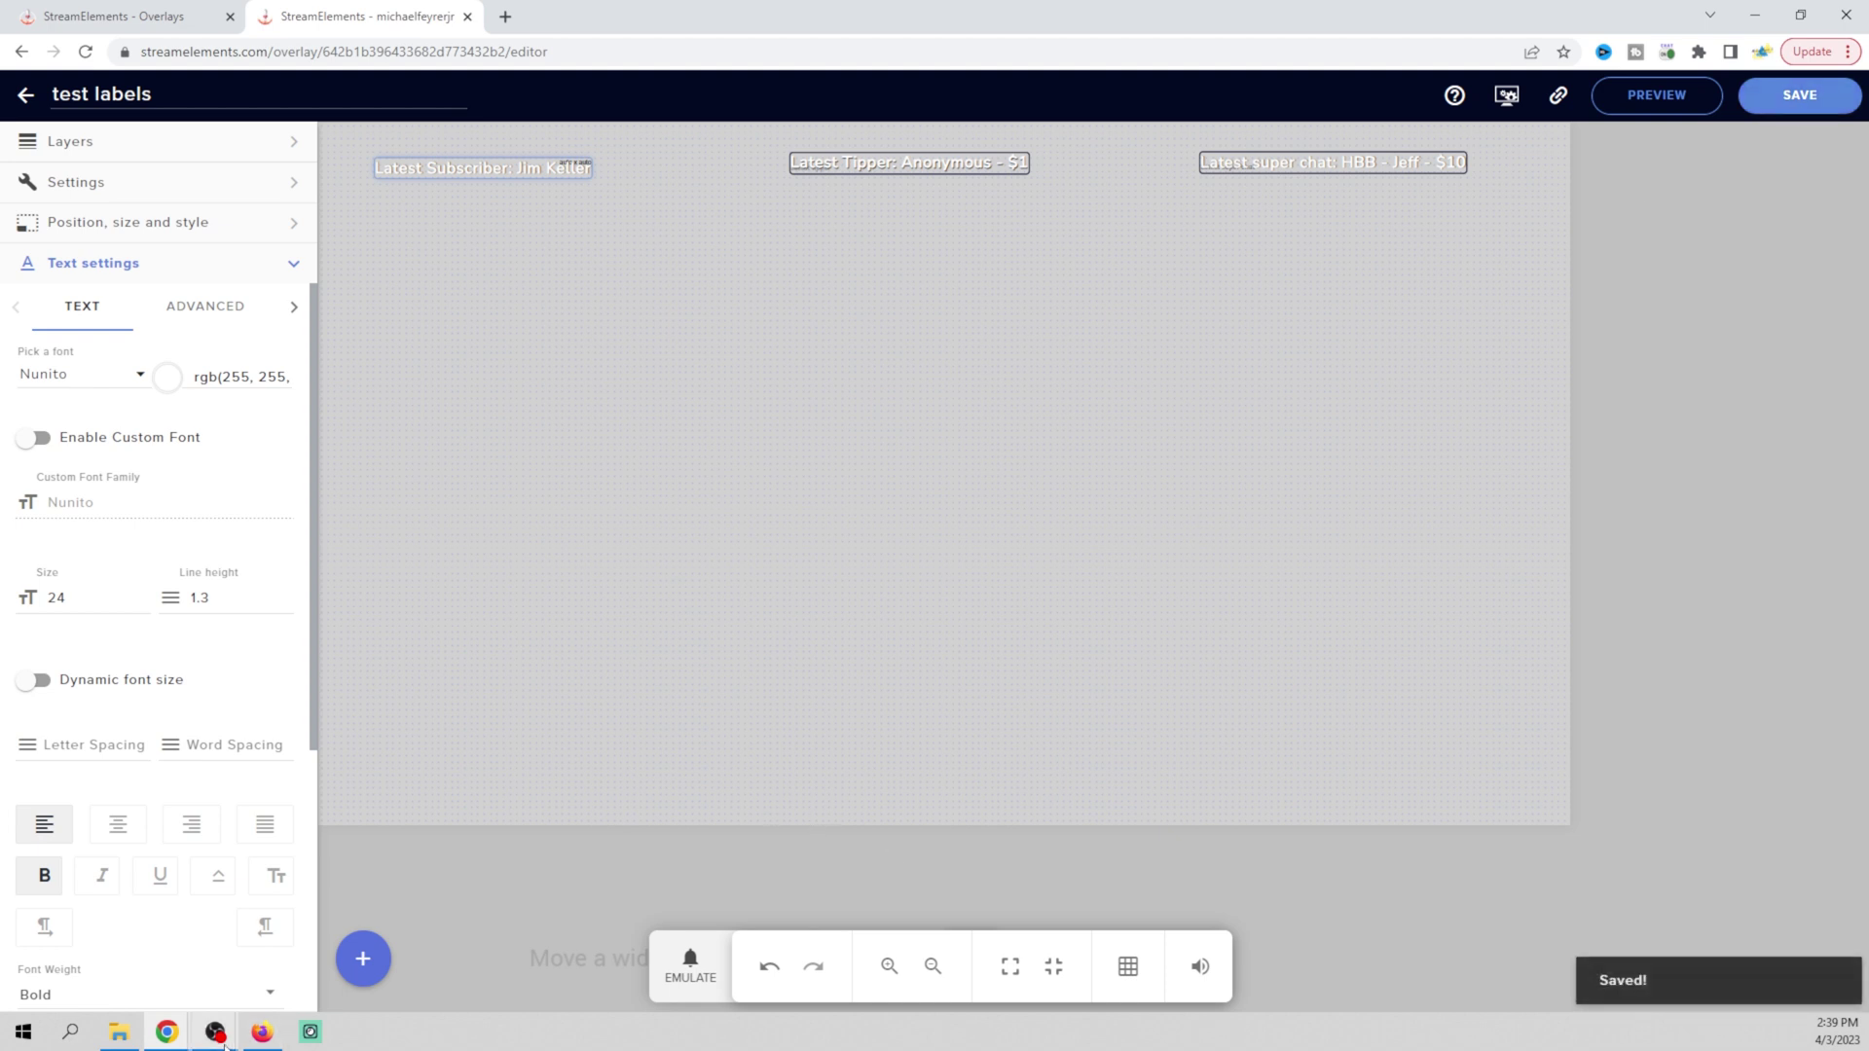
pyautogui.moveTo(224, 1044)
pyautogui.click(318, 961)
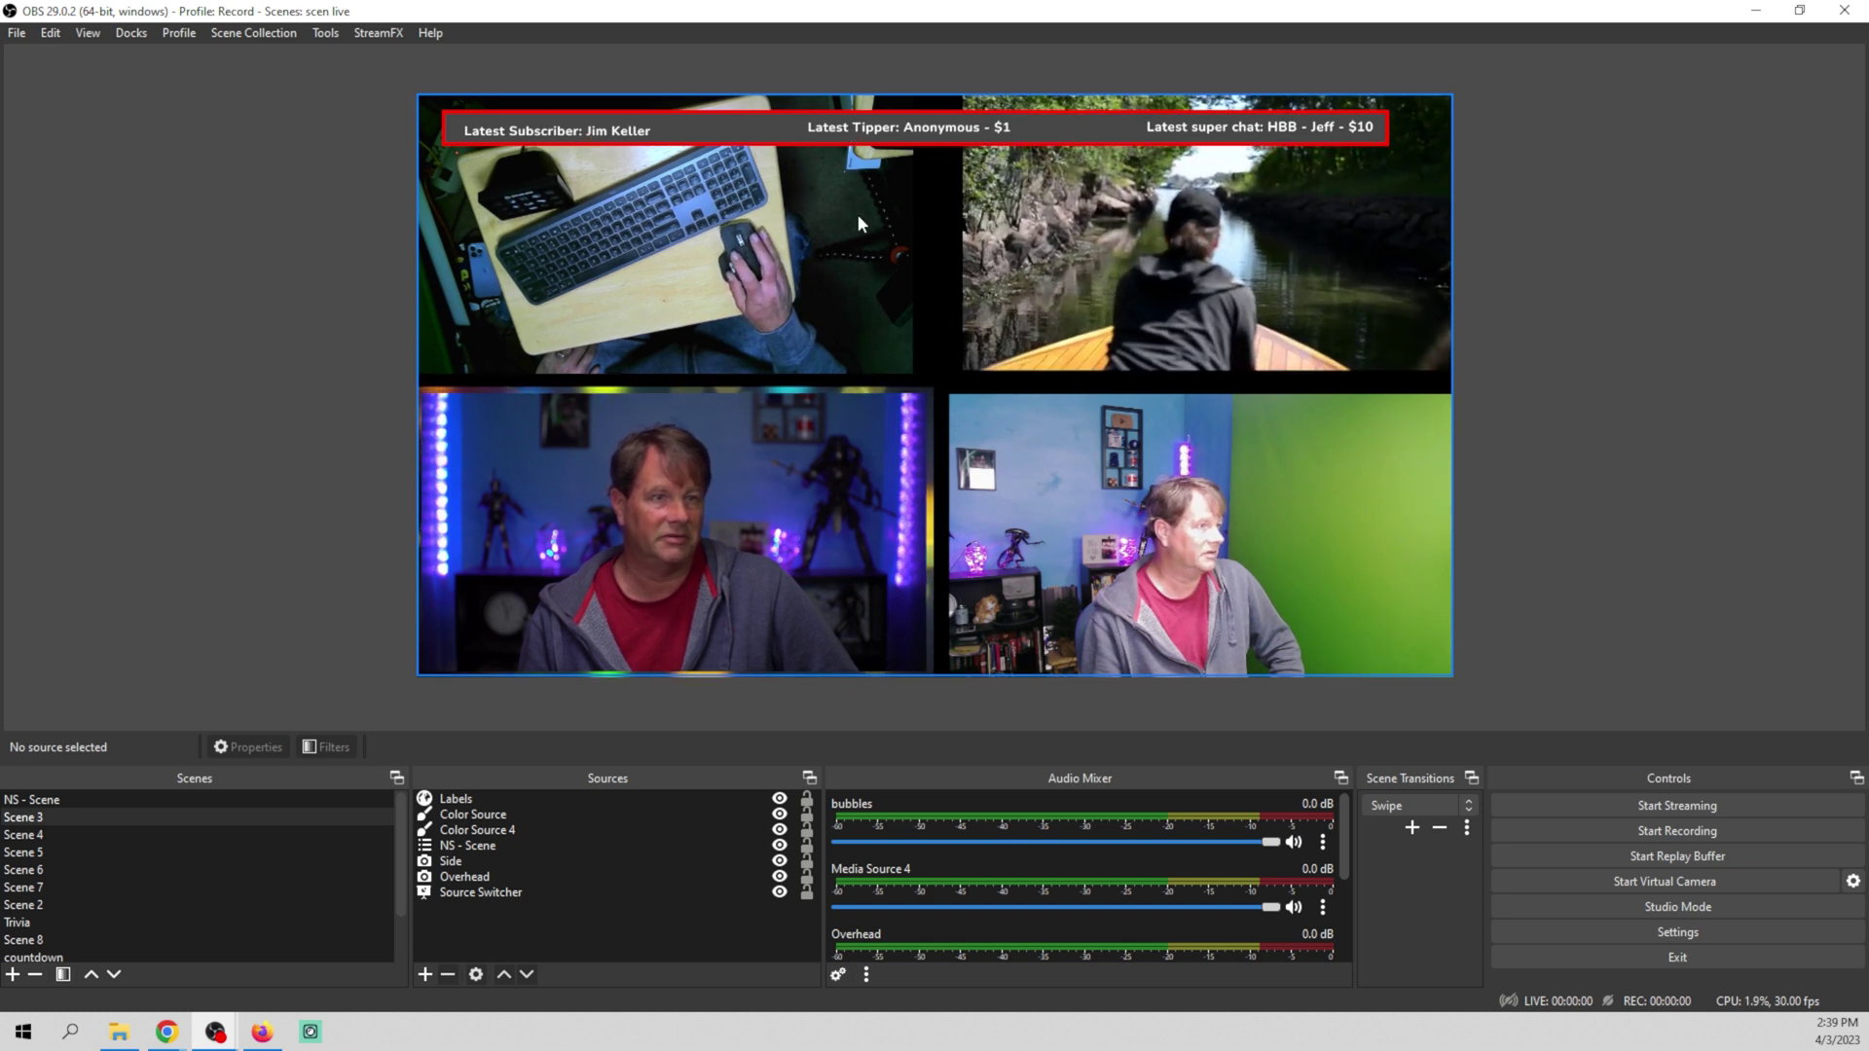
# Back in the editor, open the subscriber label's settings, save again, and recheck OBS
pyautogui.moveTo(167, 1032)
pyautogui.click(304, 962)
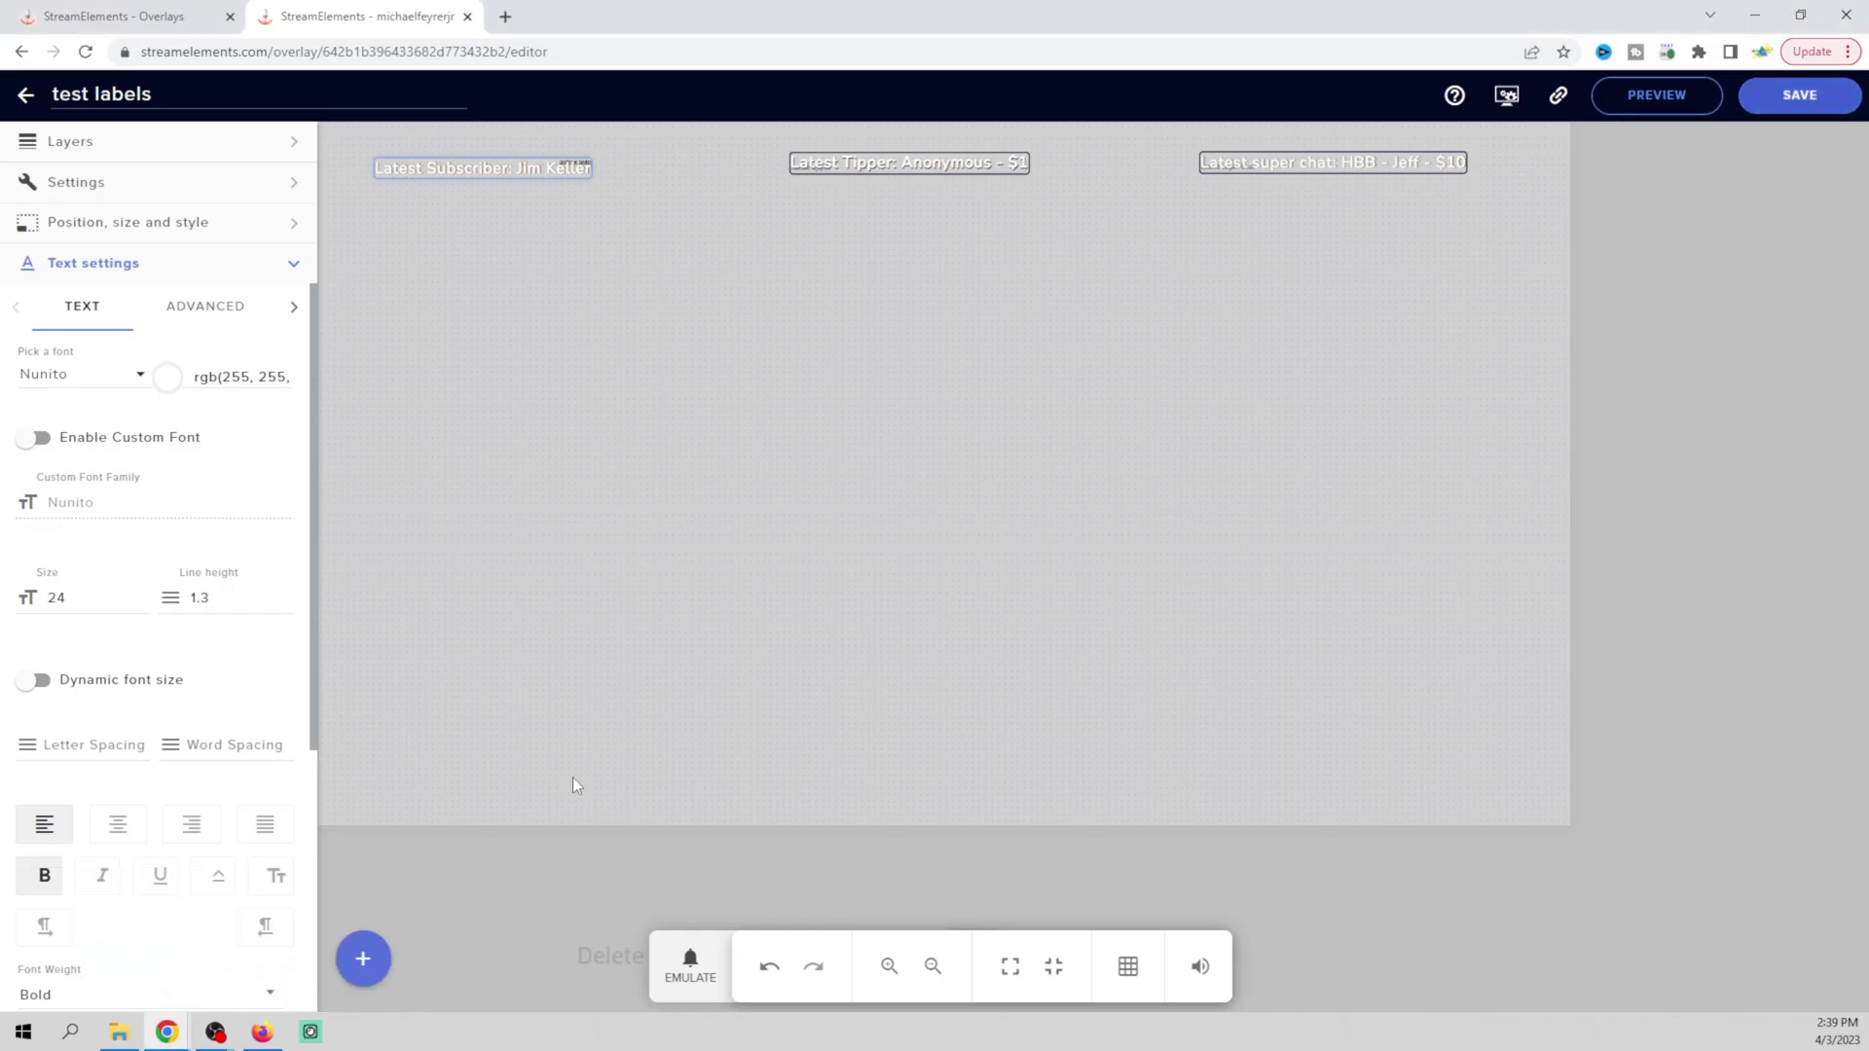
pyautogui.click(534, 162)
pyautogui.click(528, 171)
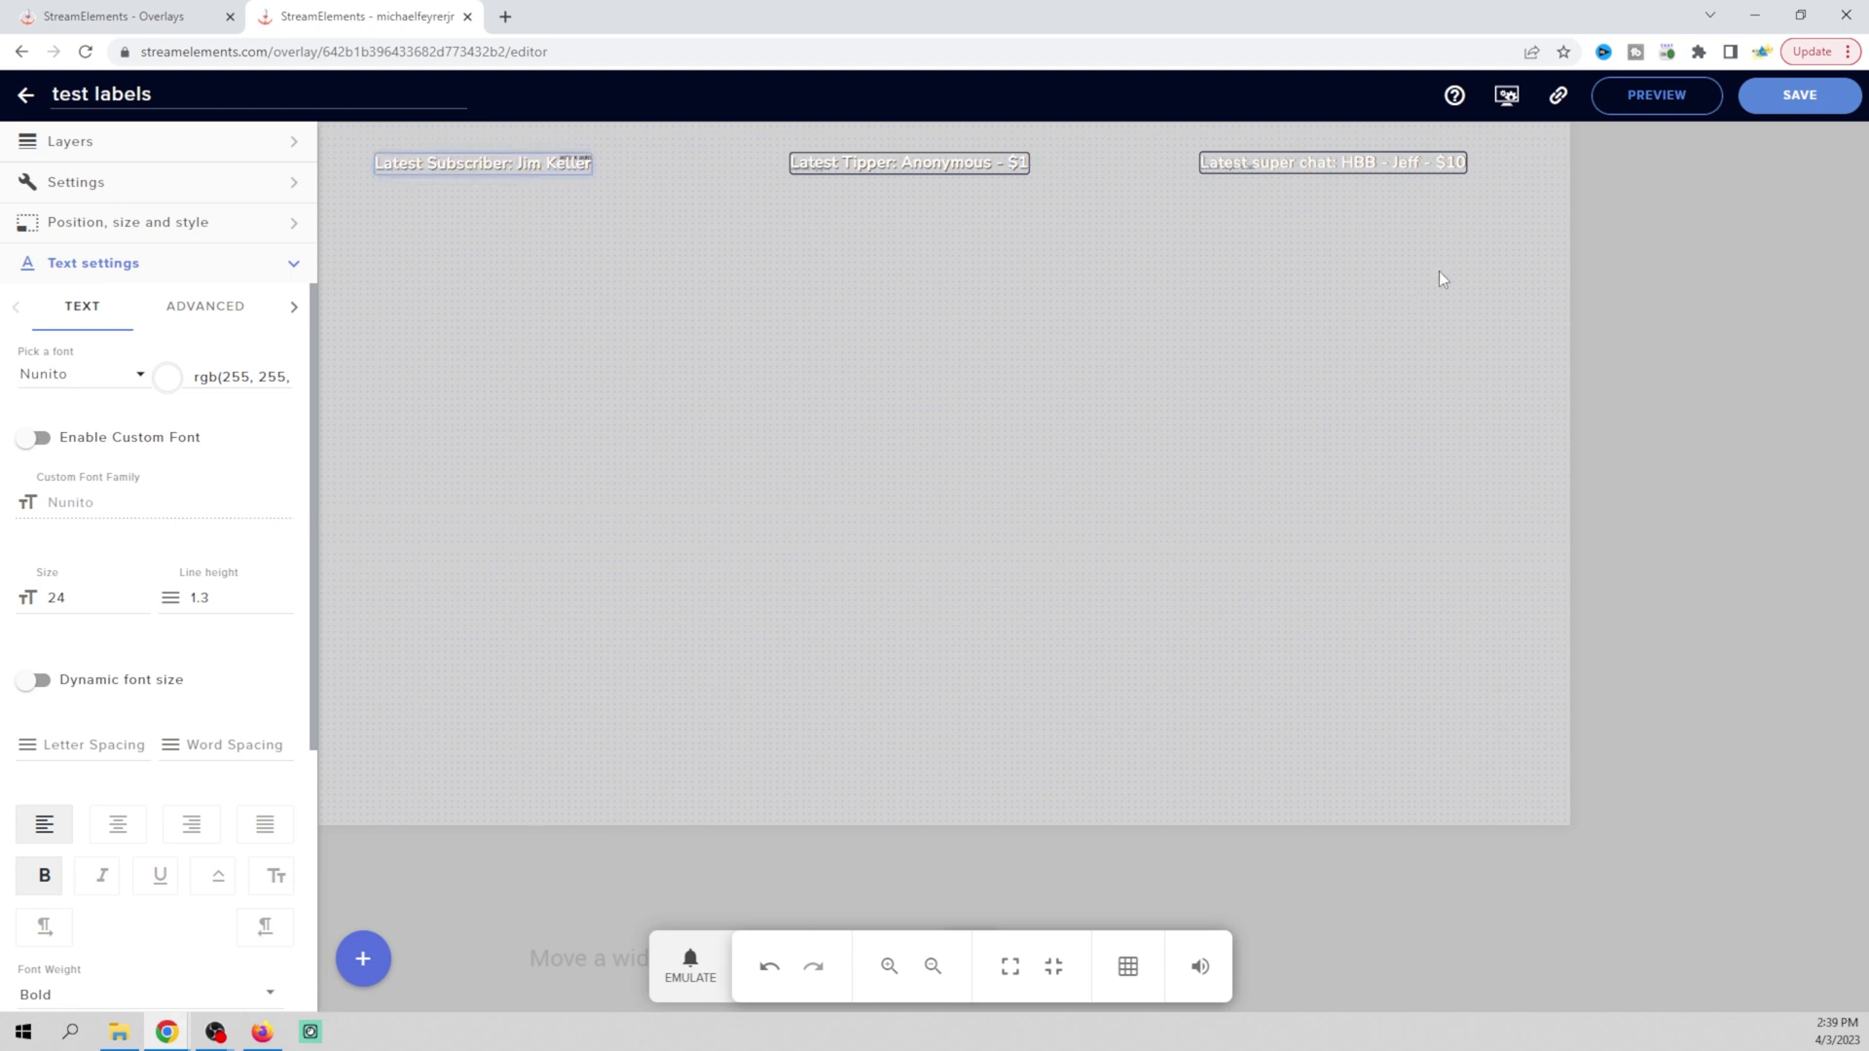
pyautogui.click(1811, 104)
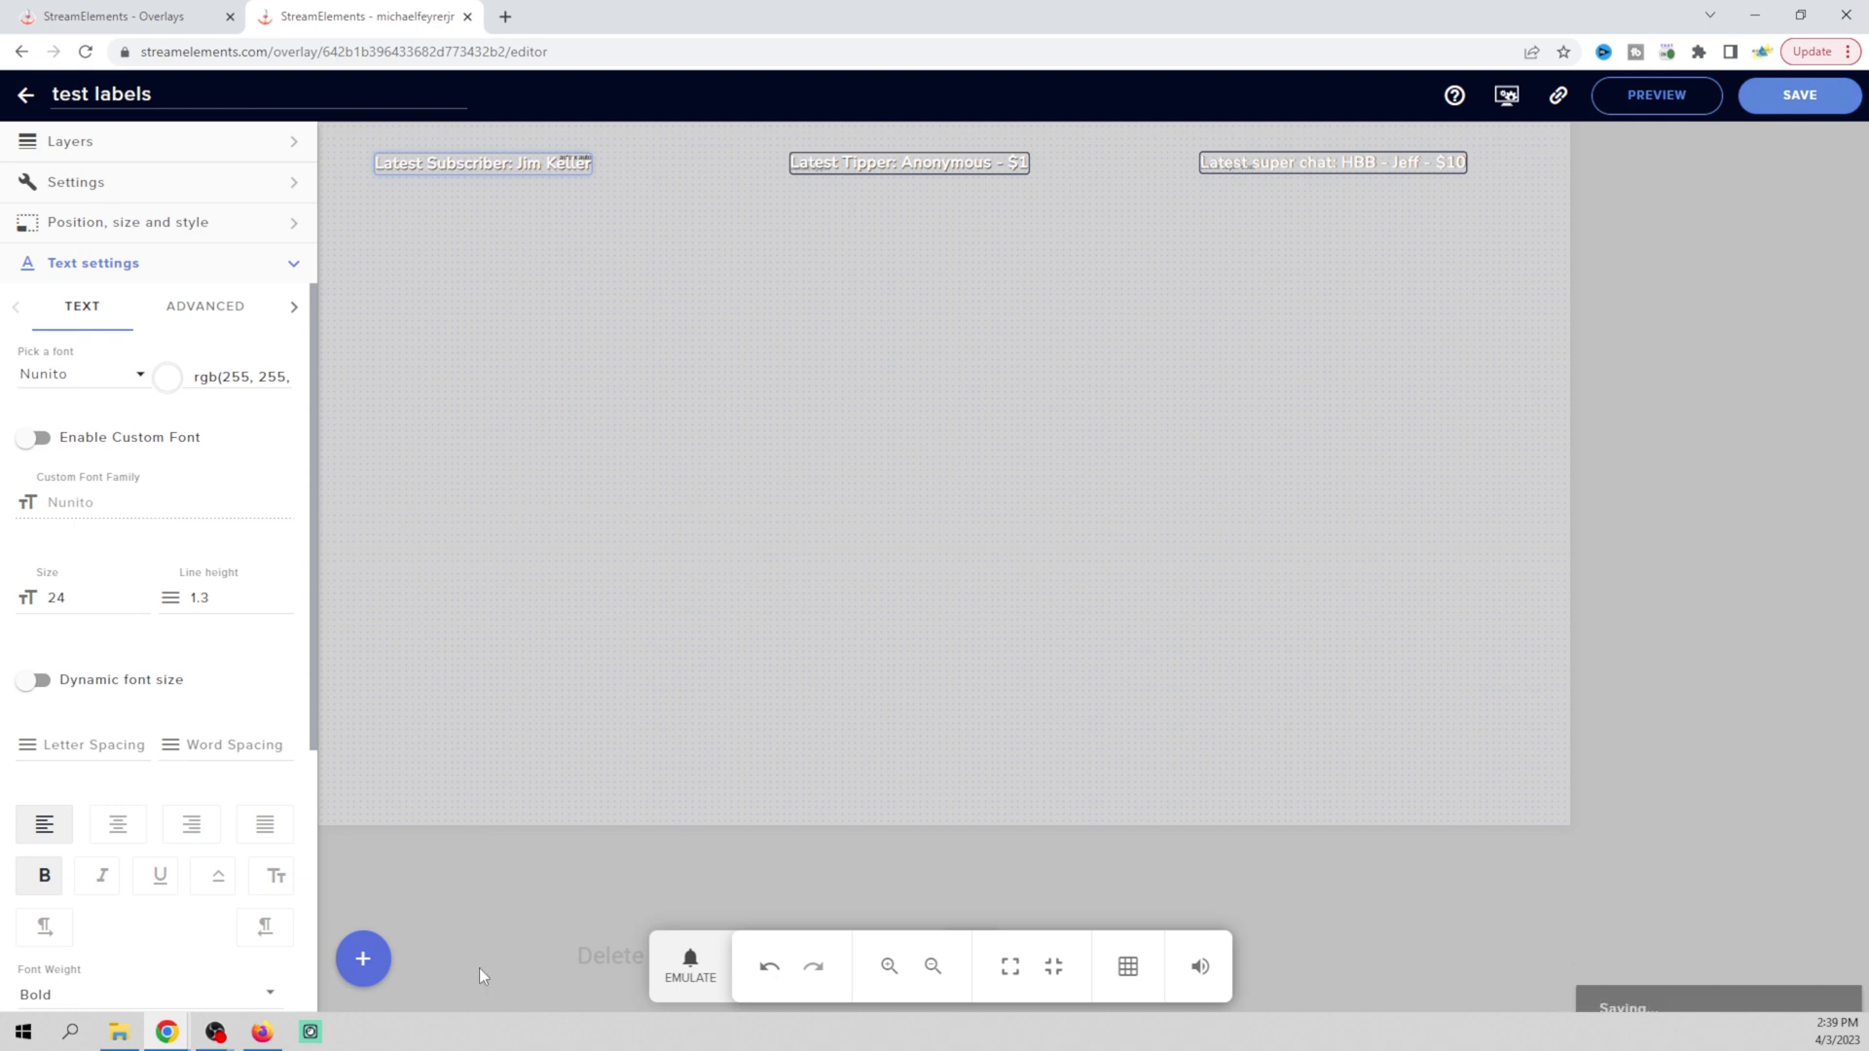
pyautogui.moveTo(210, 1042)
pyautogui.click(272, 963)
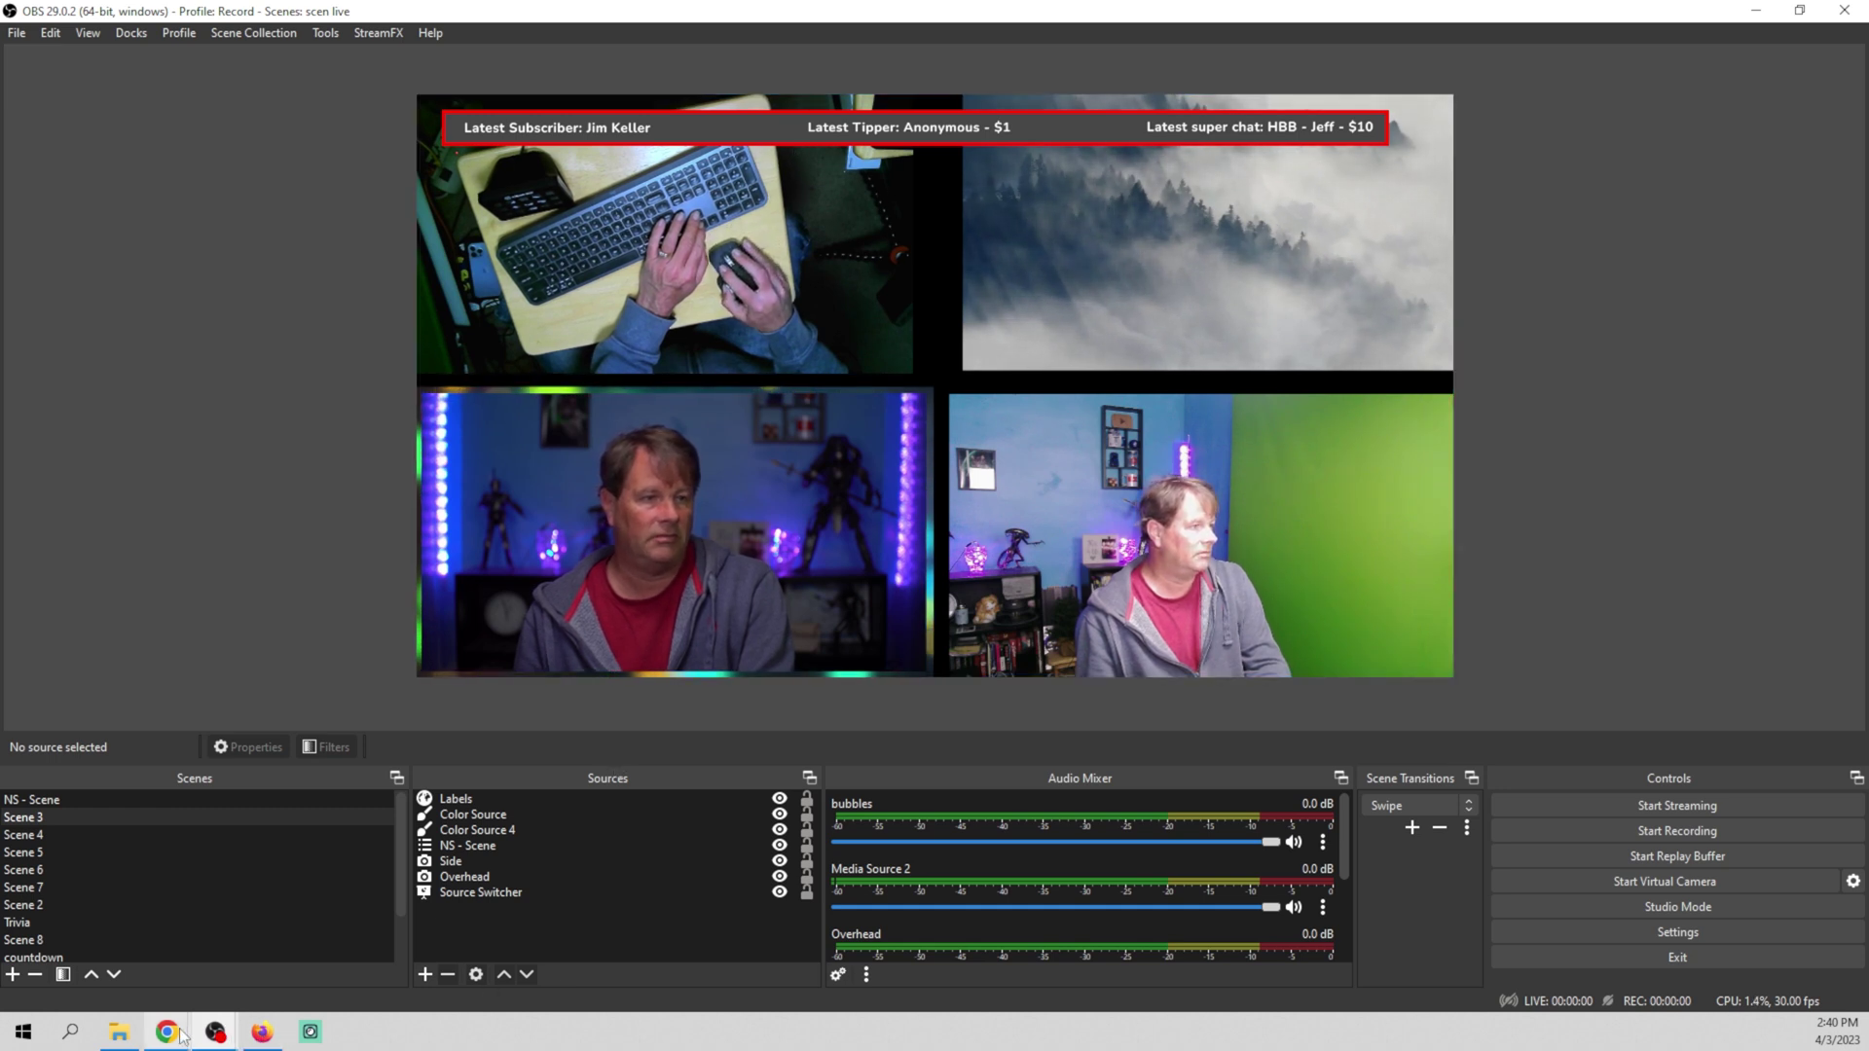
# Drag the Subscriber, Tipper and Super chat labels to the overlay's bottom edge and save
pyautogui.moveTo(169, 1040)
pyautogui.click(286, 954)
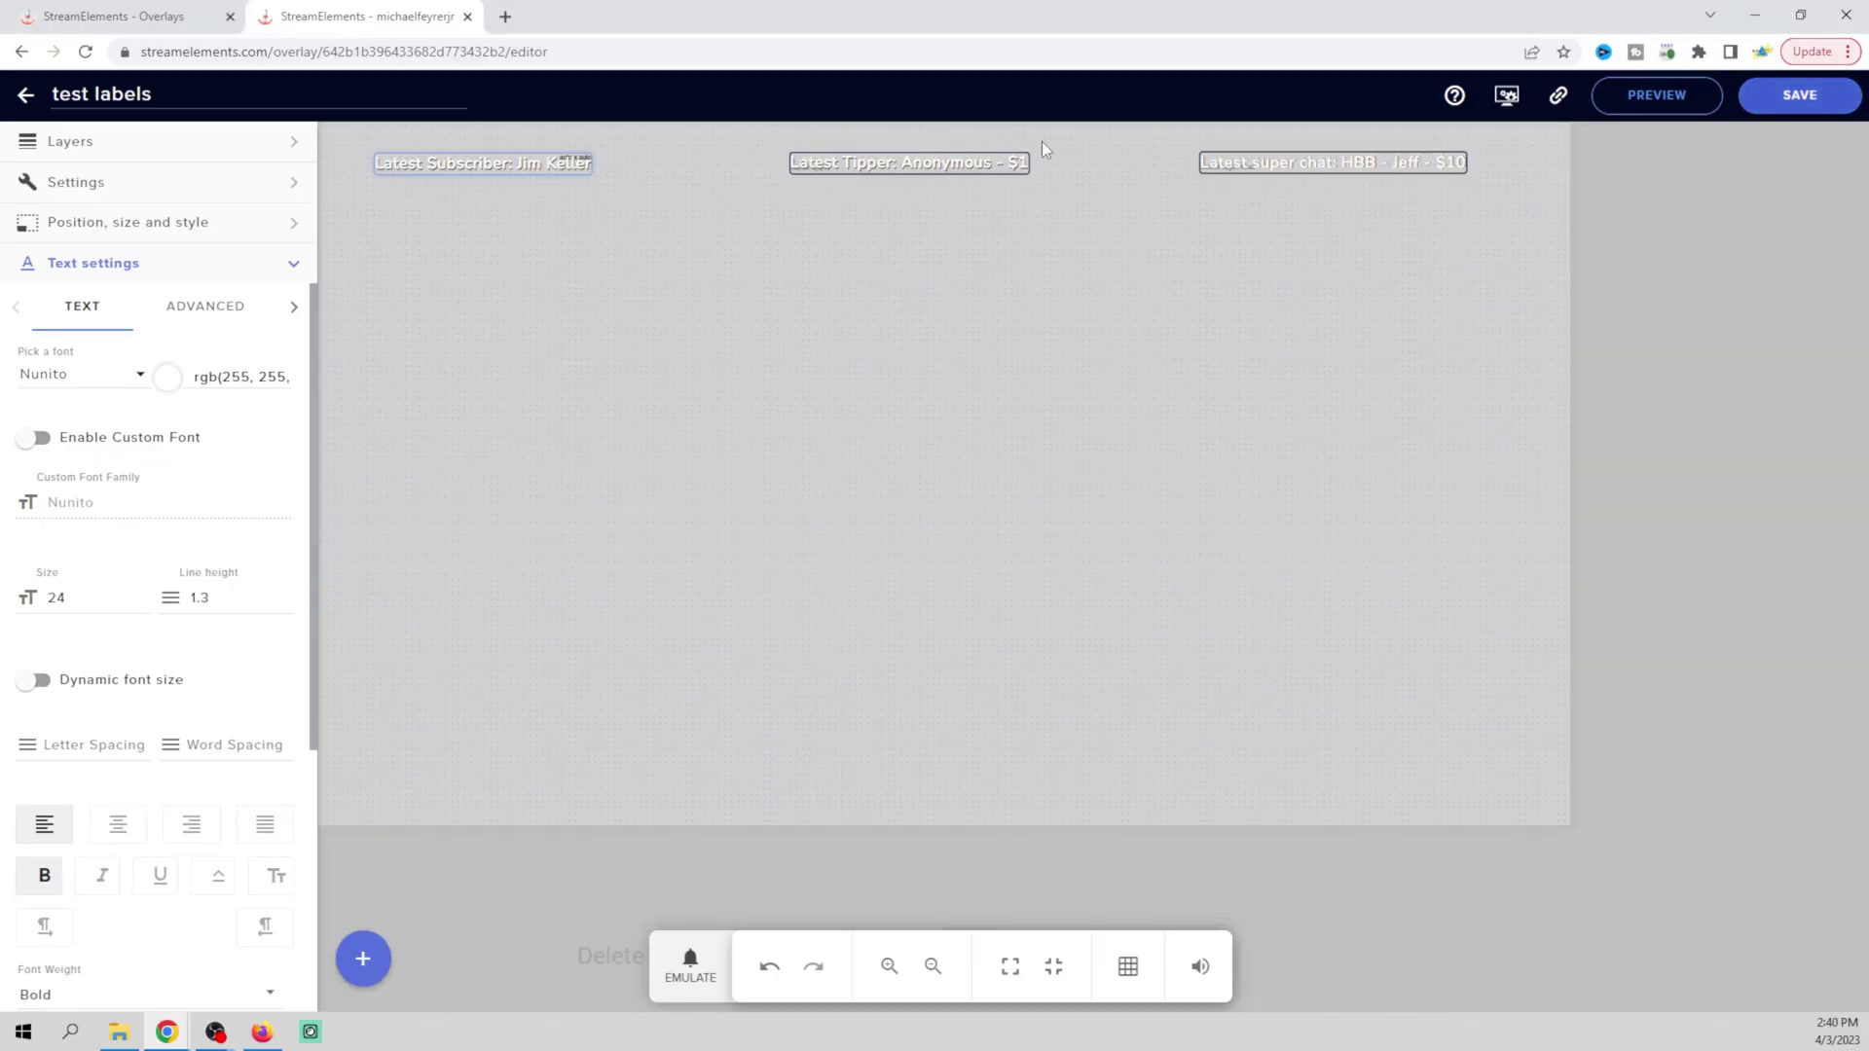
pyautogui.click(1292, 162)
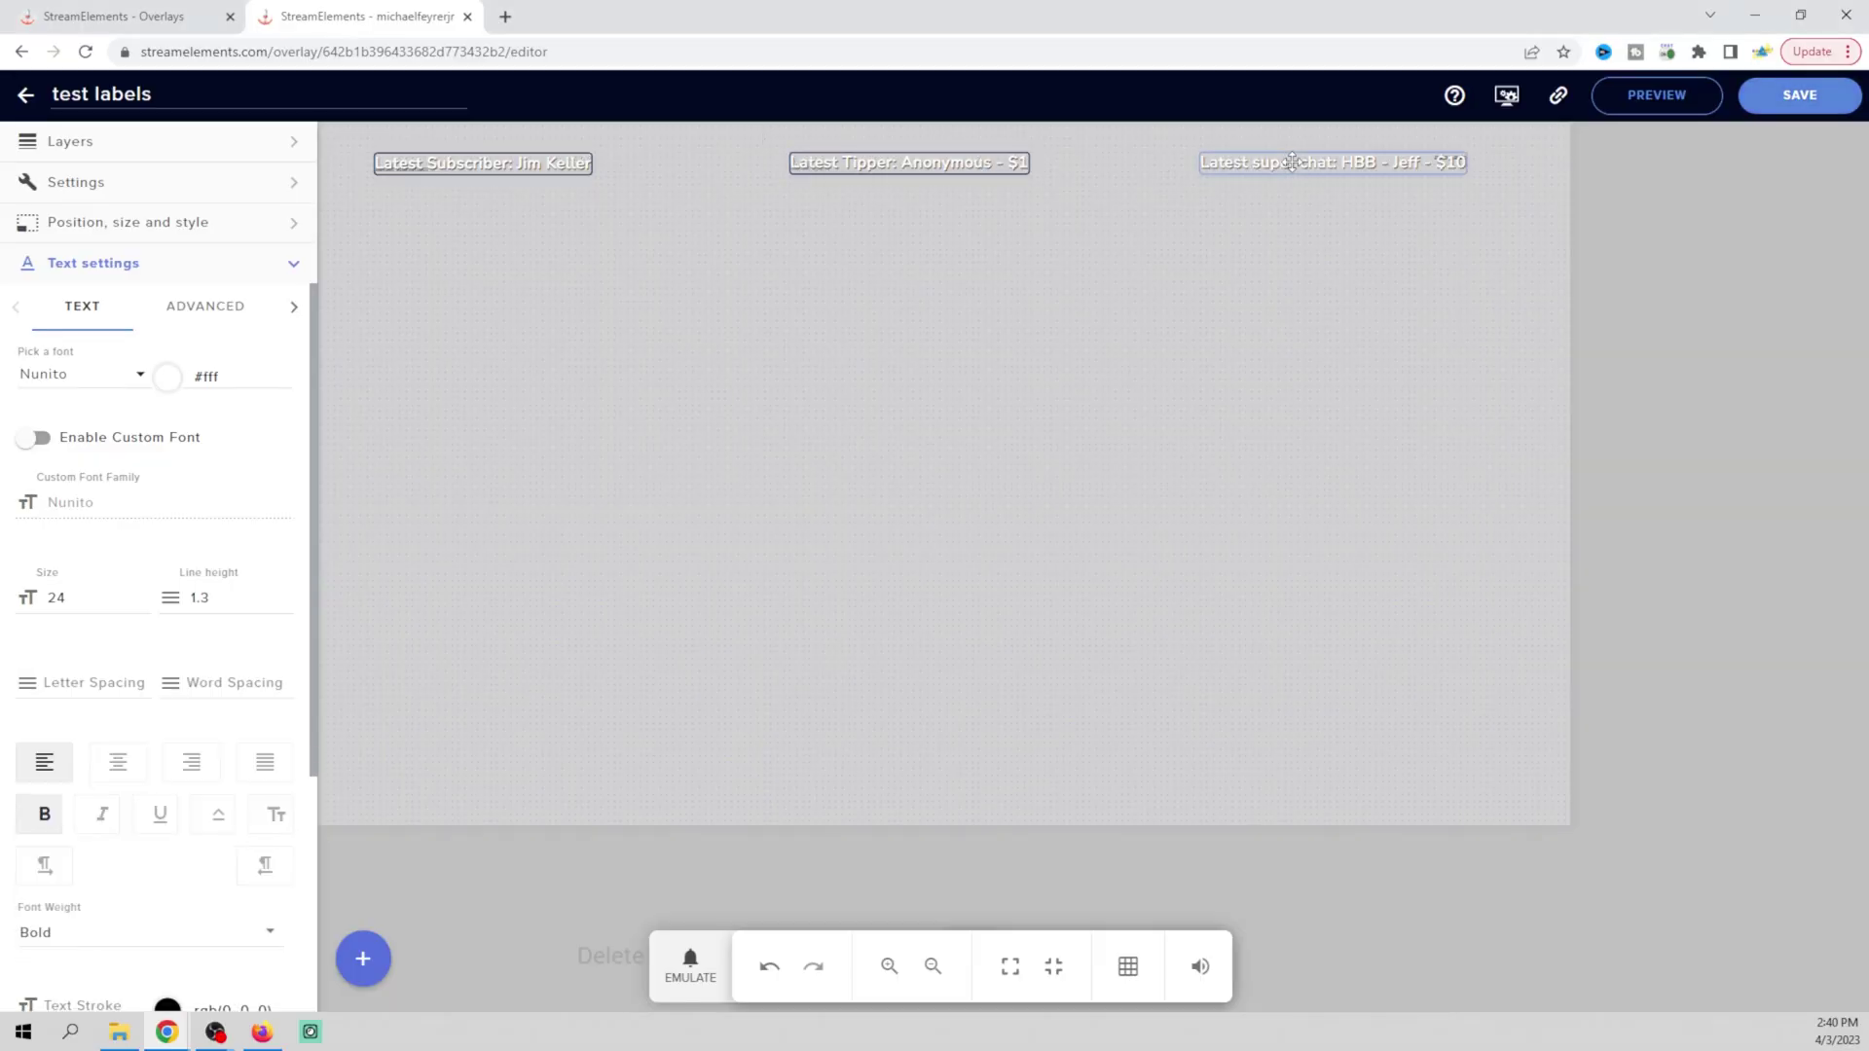
pyautogui.moveTo(552, 158); pyautogui.dragTo(560, 754)
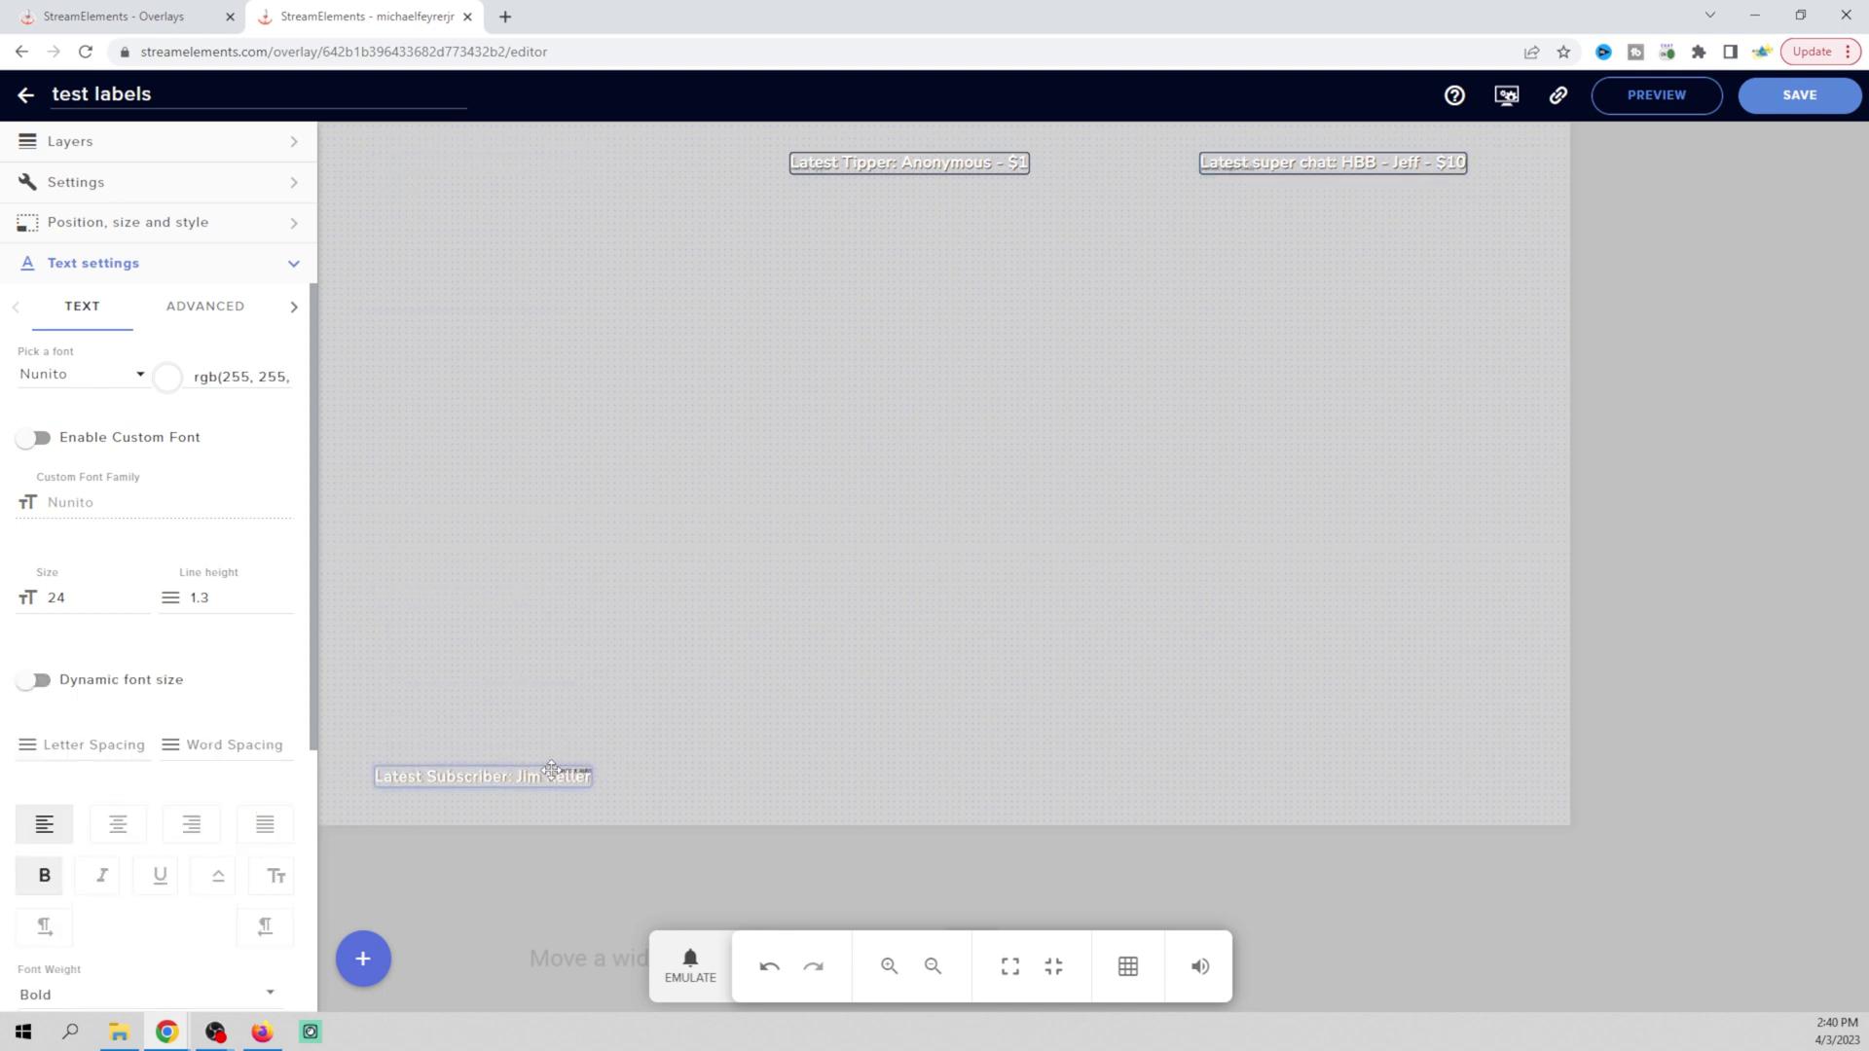
pyautogui.moveTo(921, 155); pyautogui.dragTo(950, 760)
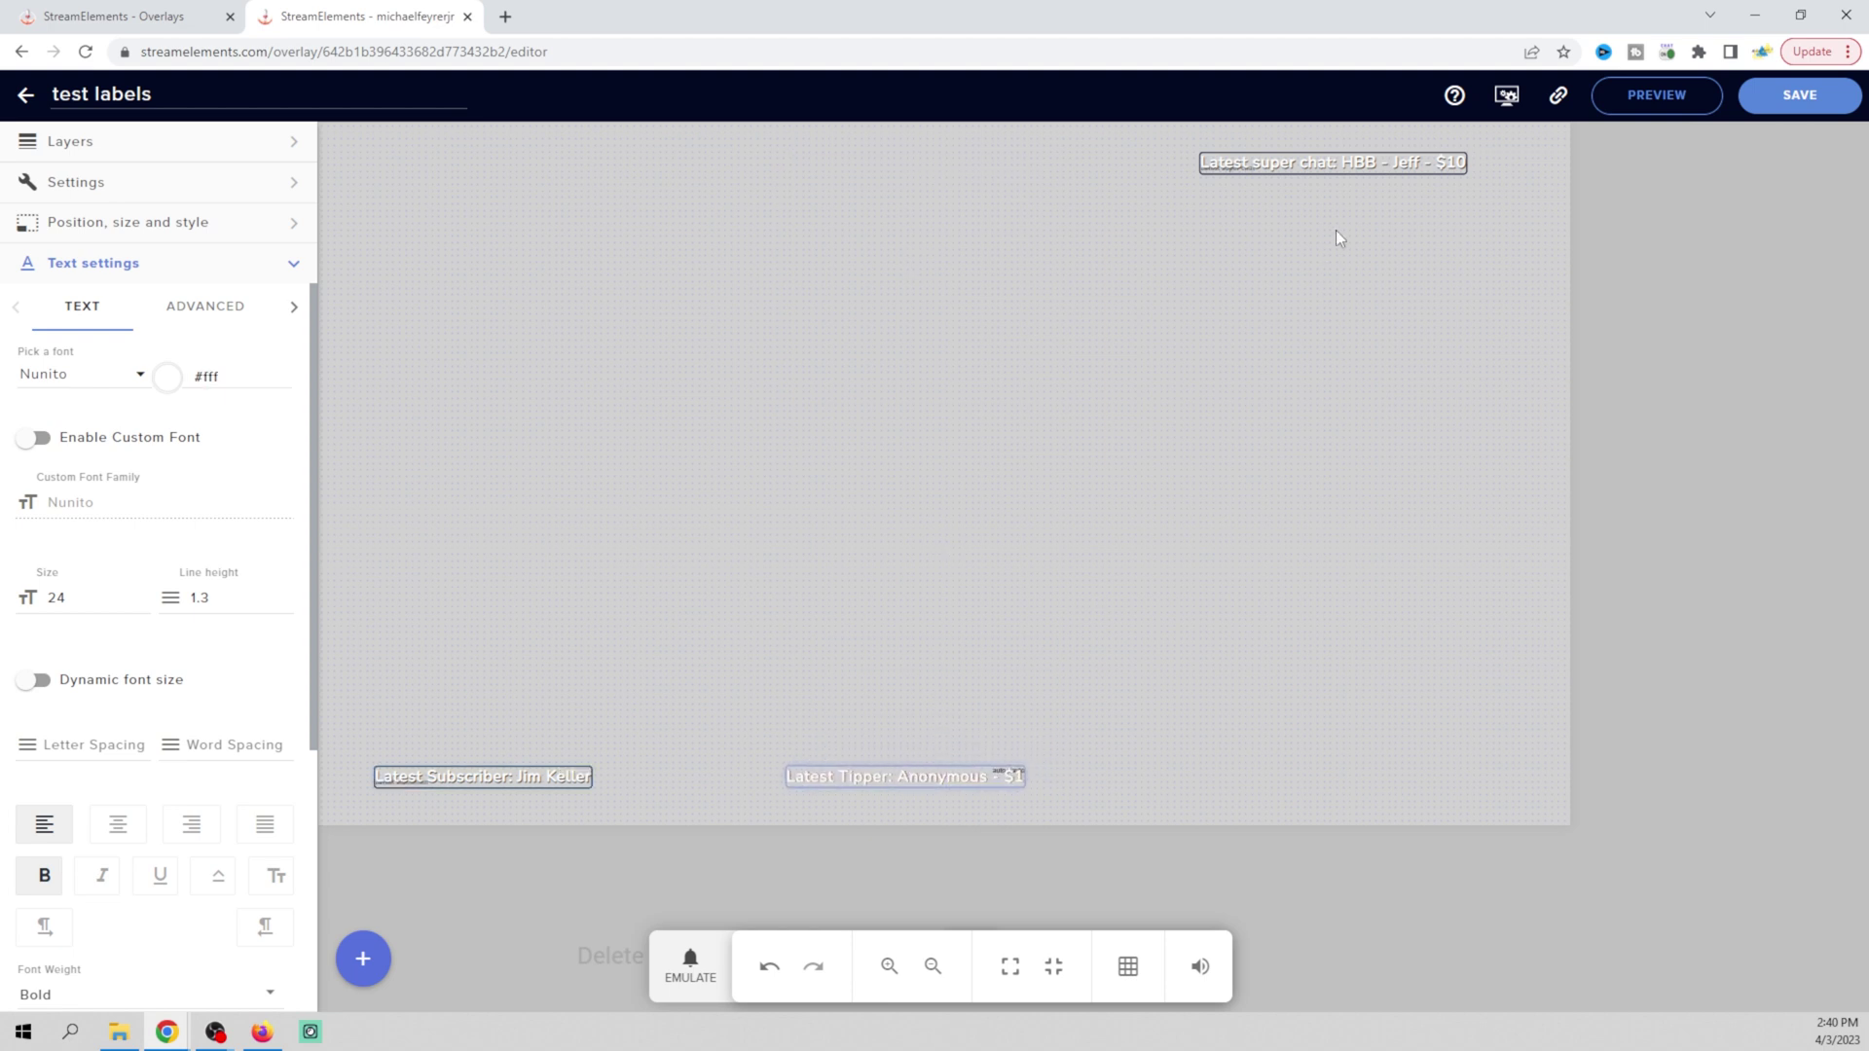
pyautogui.moveTo(1330, 162); pyautogui.dragTo(1351, 775)
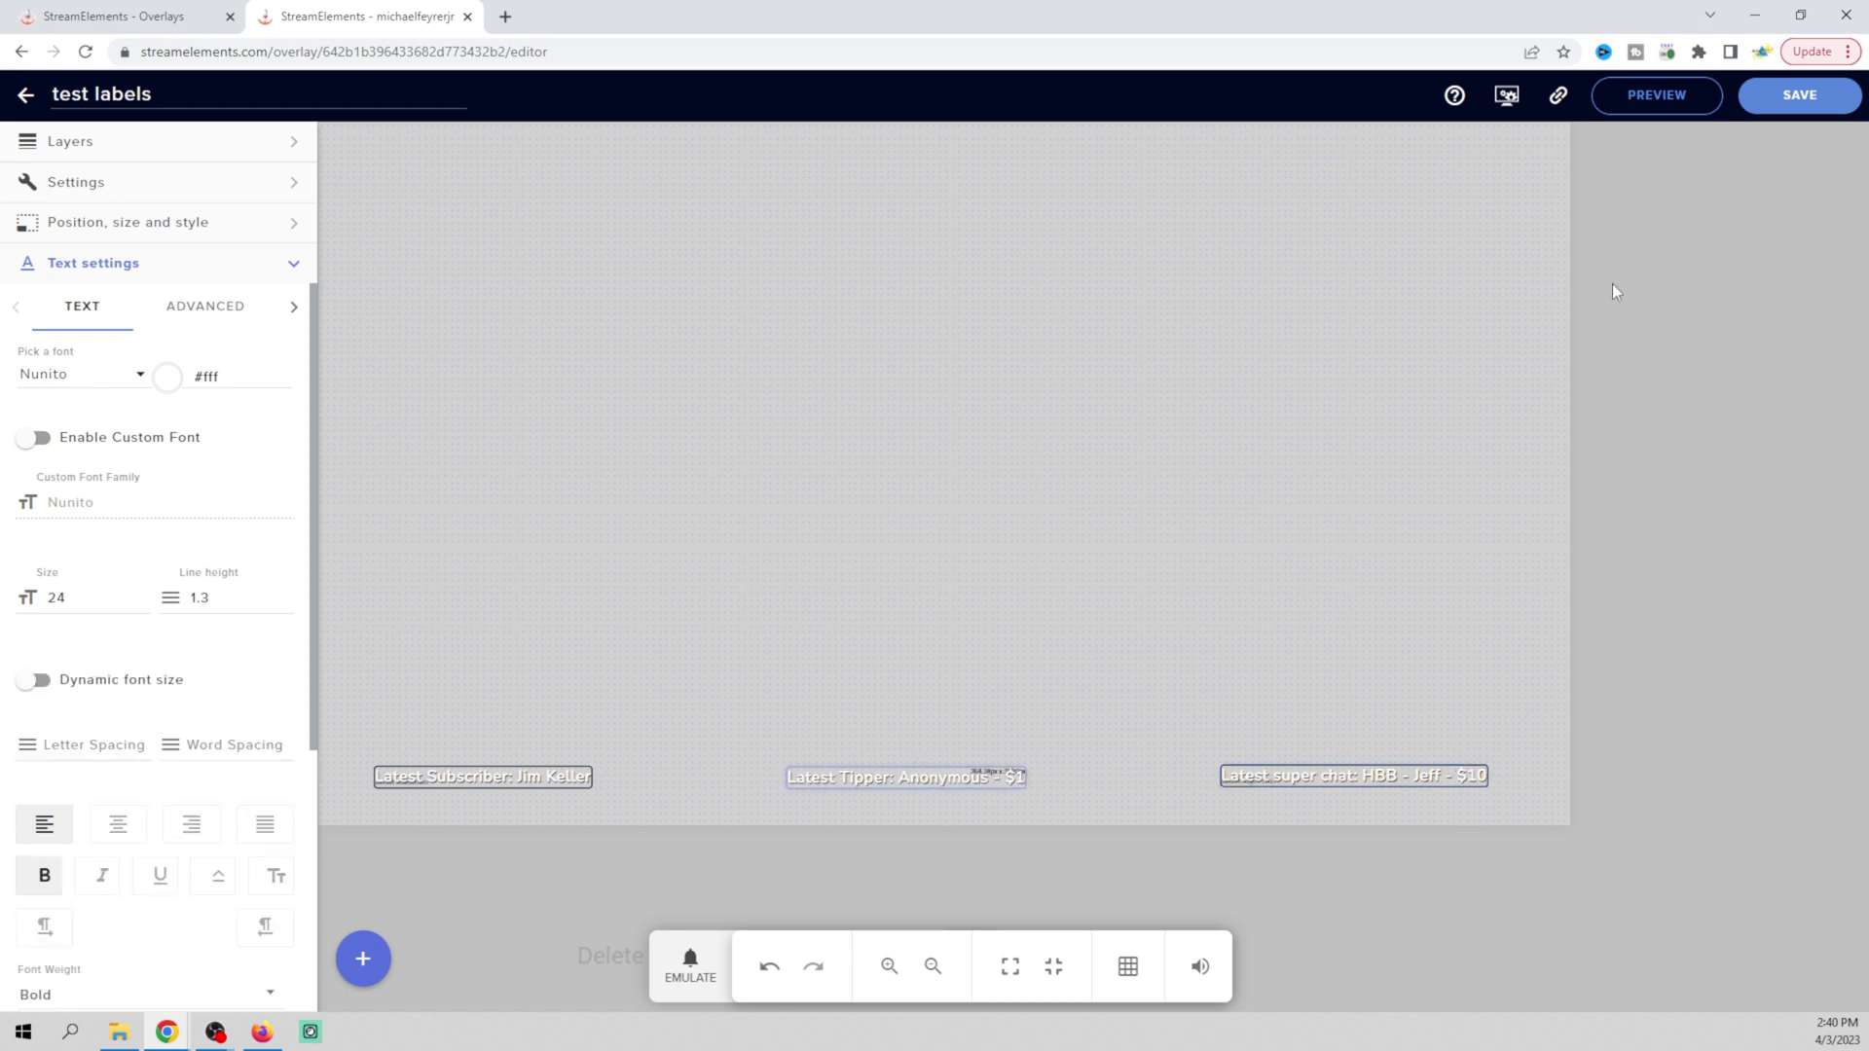
pyautogui.click(1798, 102)
# In OBS, drag the grey Color Source bar and red Color Source 4 down behind the bottom labels
pyautogui.moveTo(238, 1042)
pyautogui.click(271, 960)
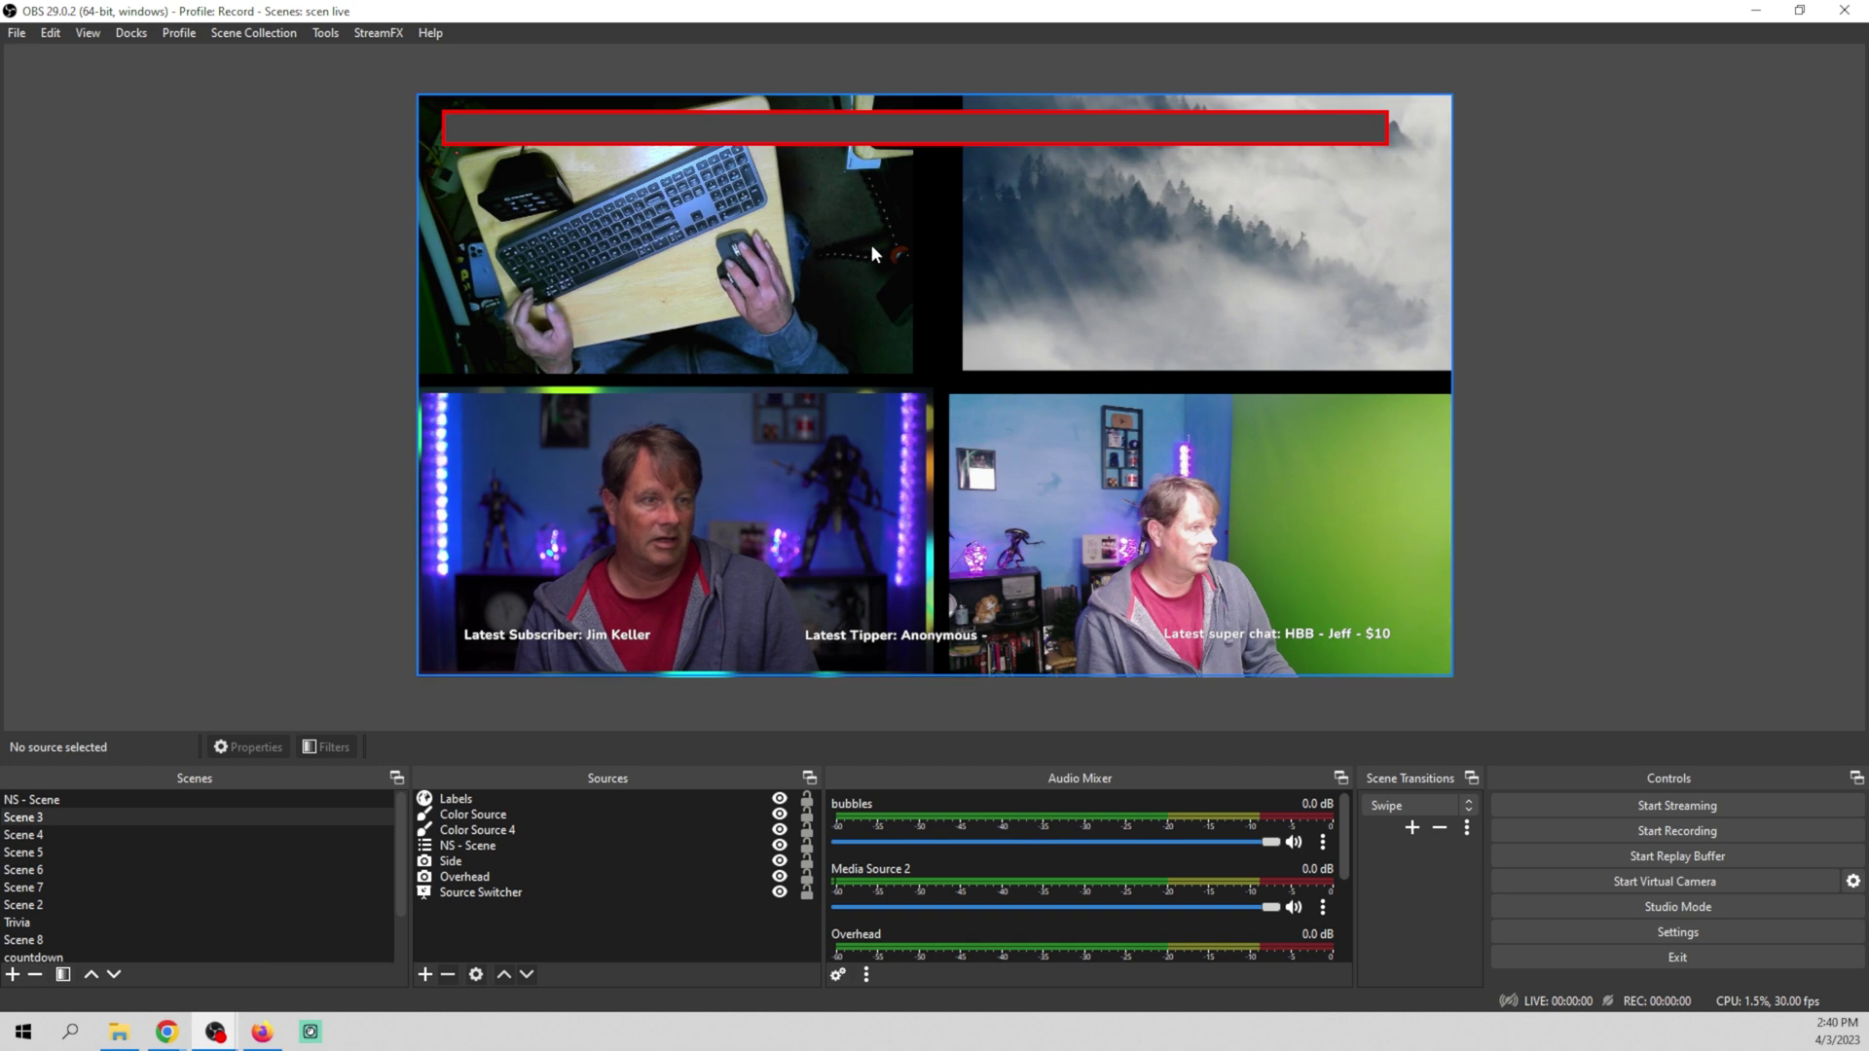
pyautogui.click(919, 125)
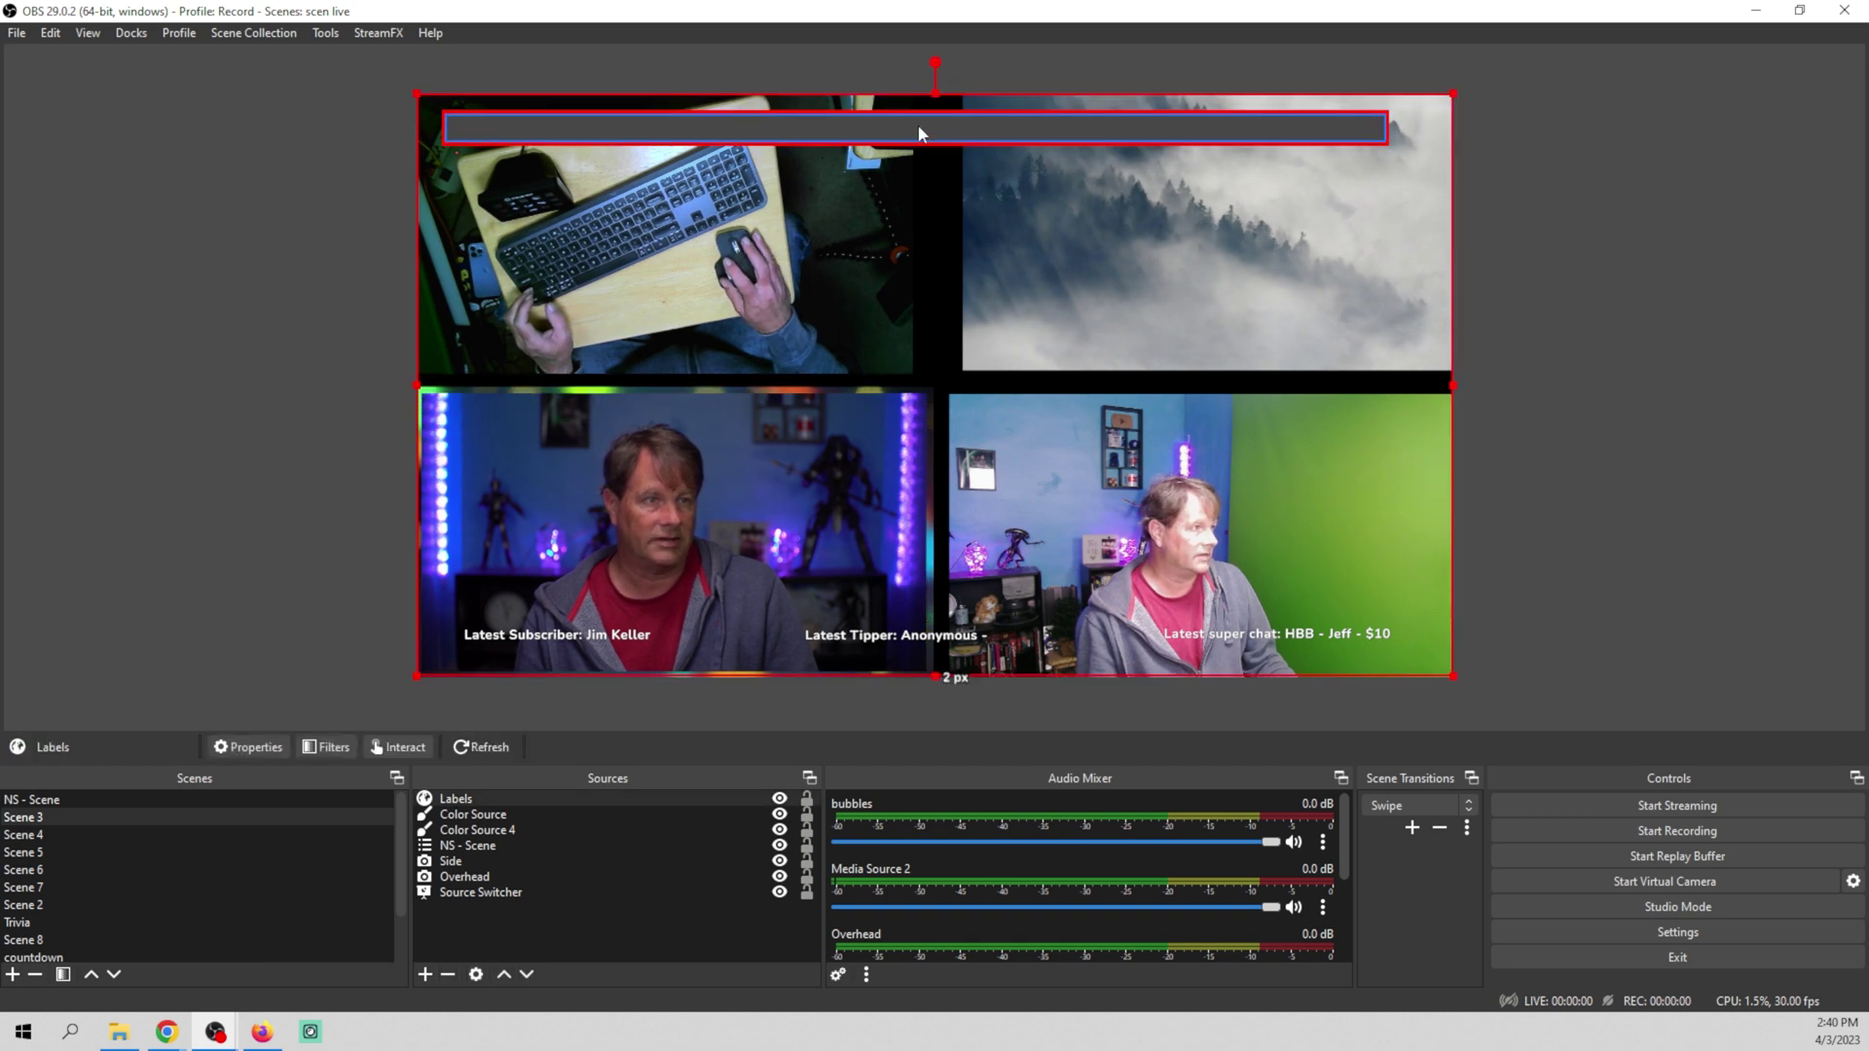
pyautogui.click(919, 124)
pyautogui.moveTo(919, 125); pyautogui.dragTo(930, 631)
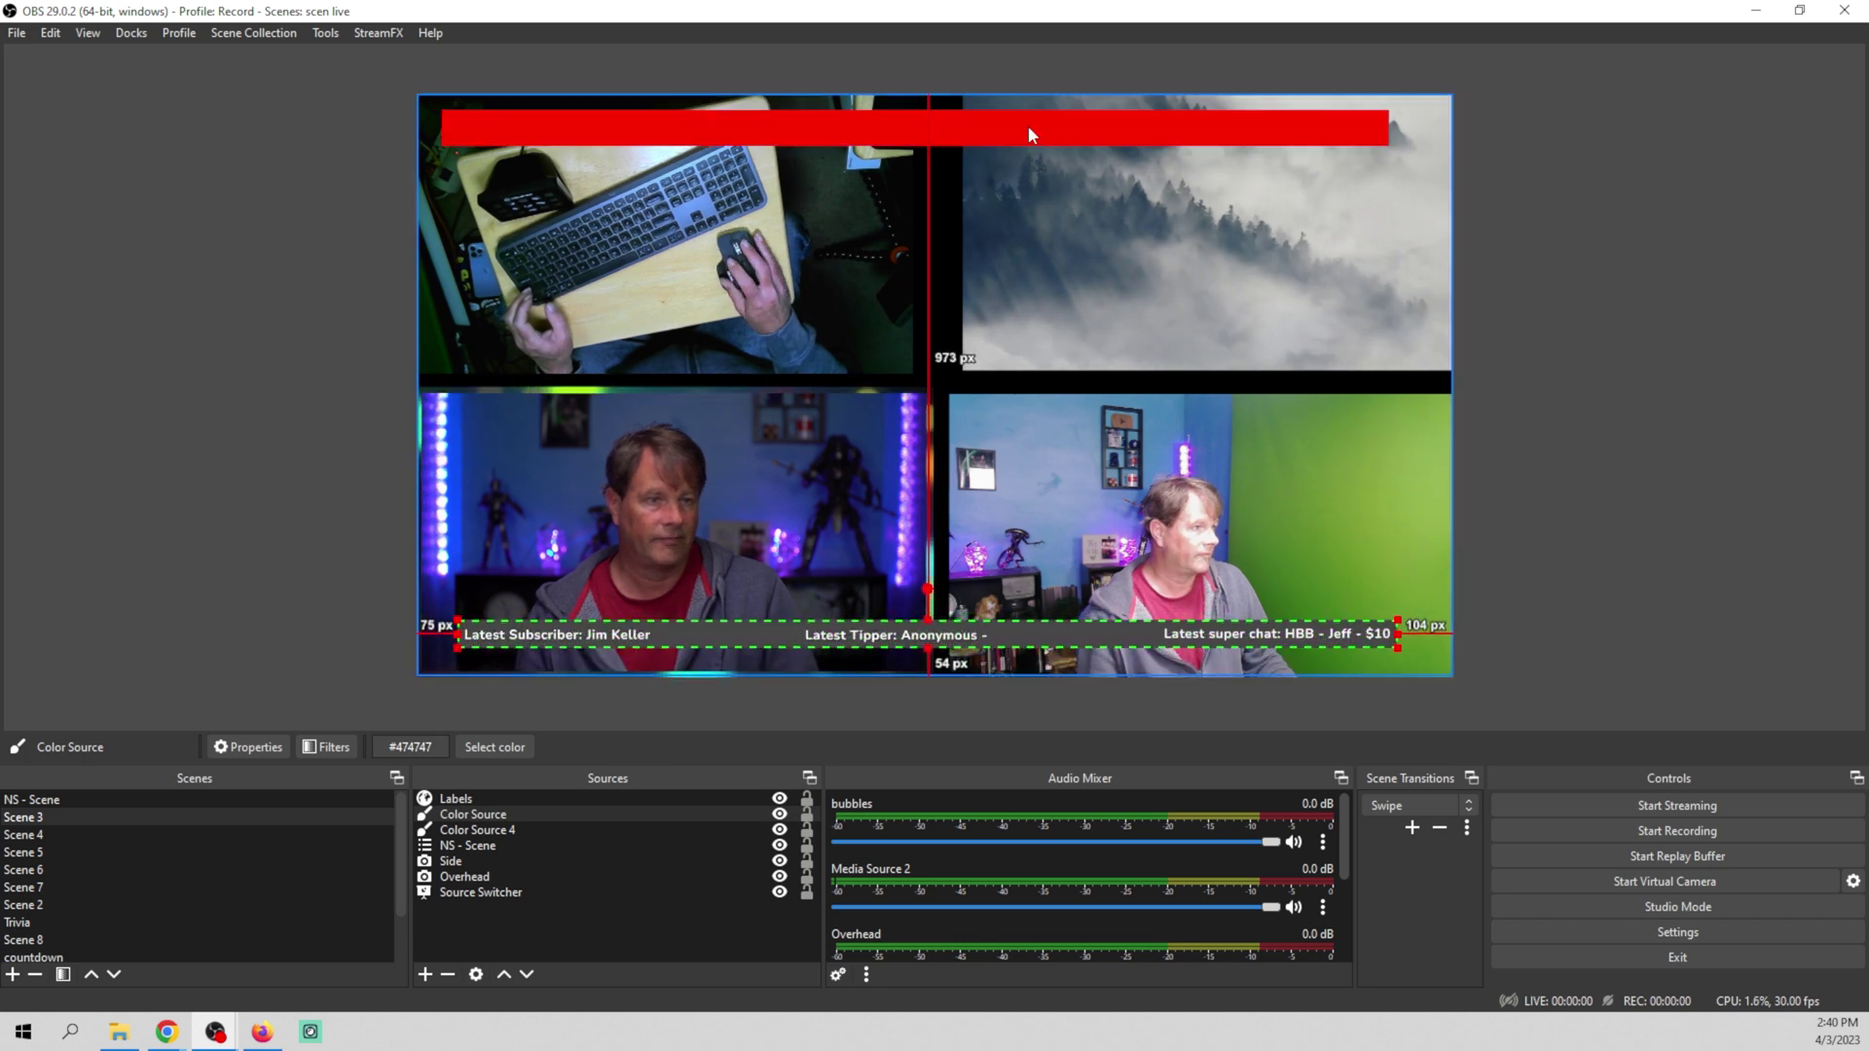
pyautogui.moveTo(1026, 124); pyautogui.dragTo(1037, 631)
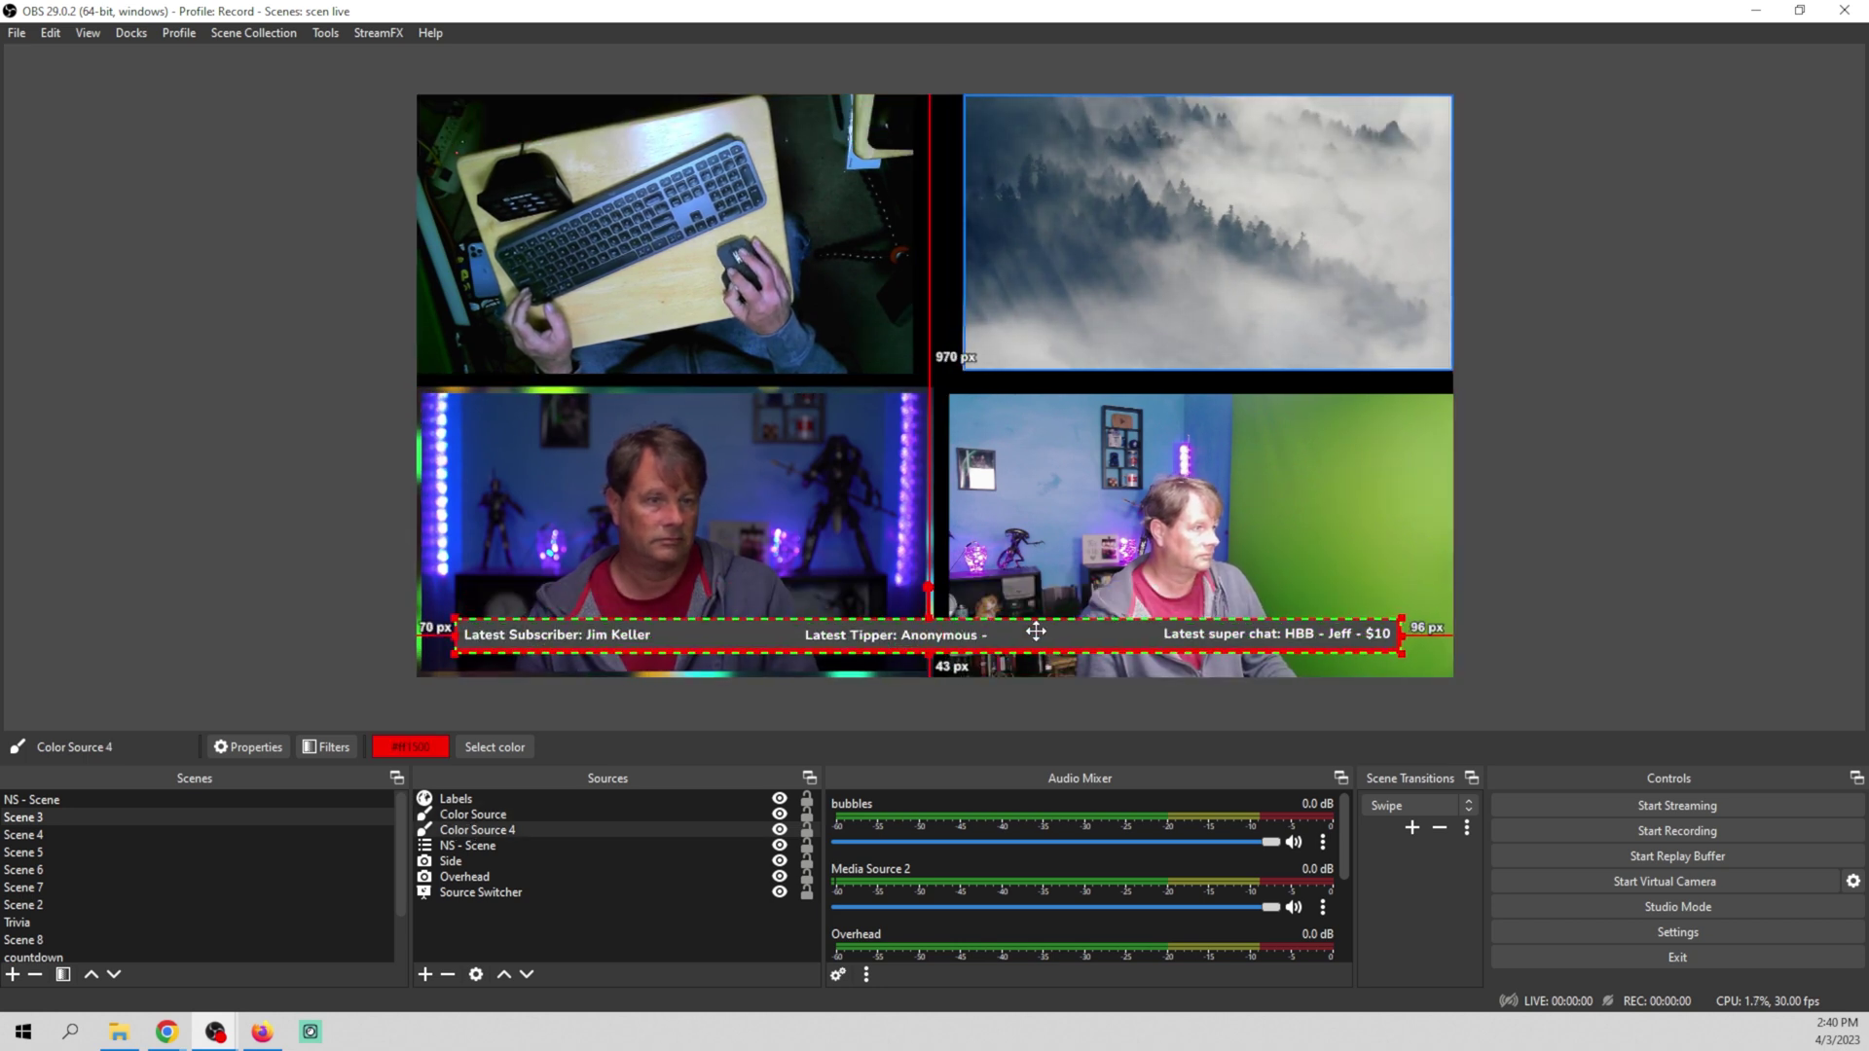
pyautogui.click(1738, 503)
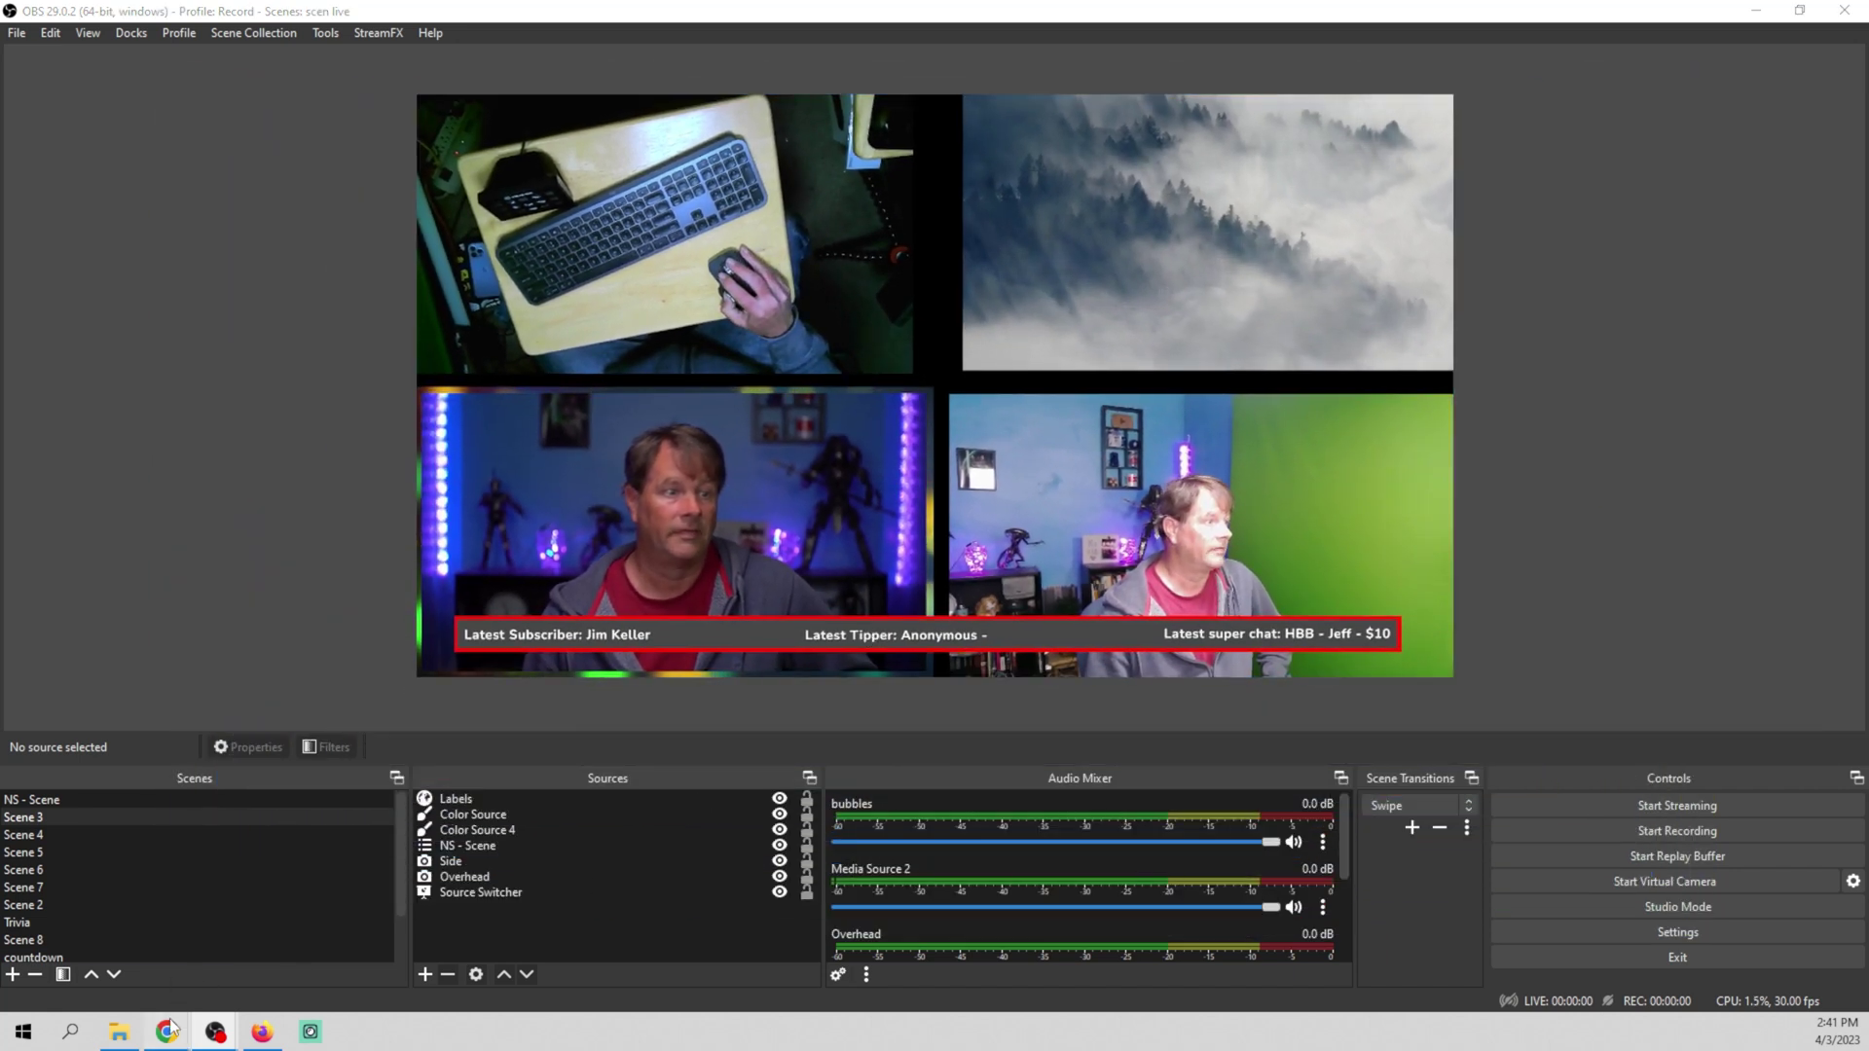
# Emulate a $50 Tip event in the StreamElements overlay editor
pyautogui.moveTo(171, 1027)
pyautogui.click(305, 968)
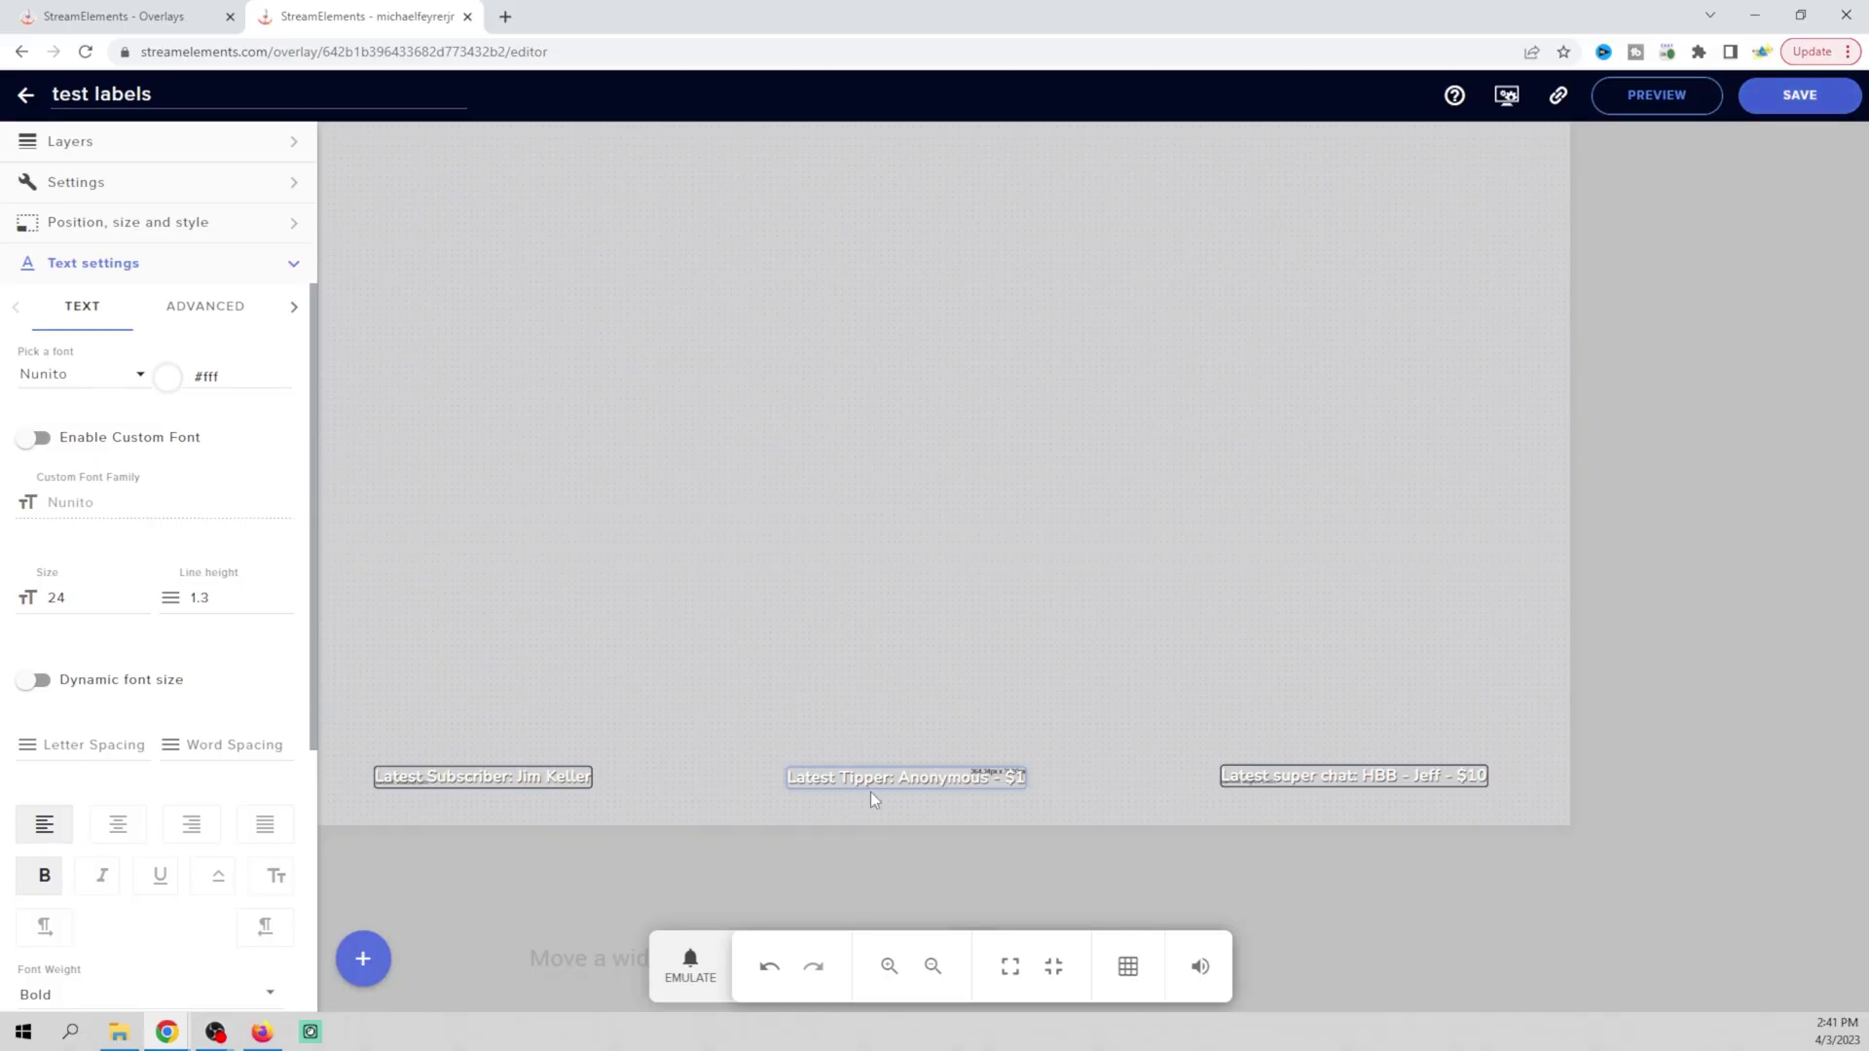
pyautogui.click(686, 959)
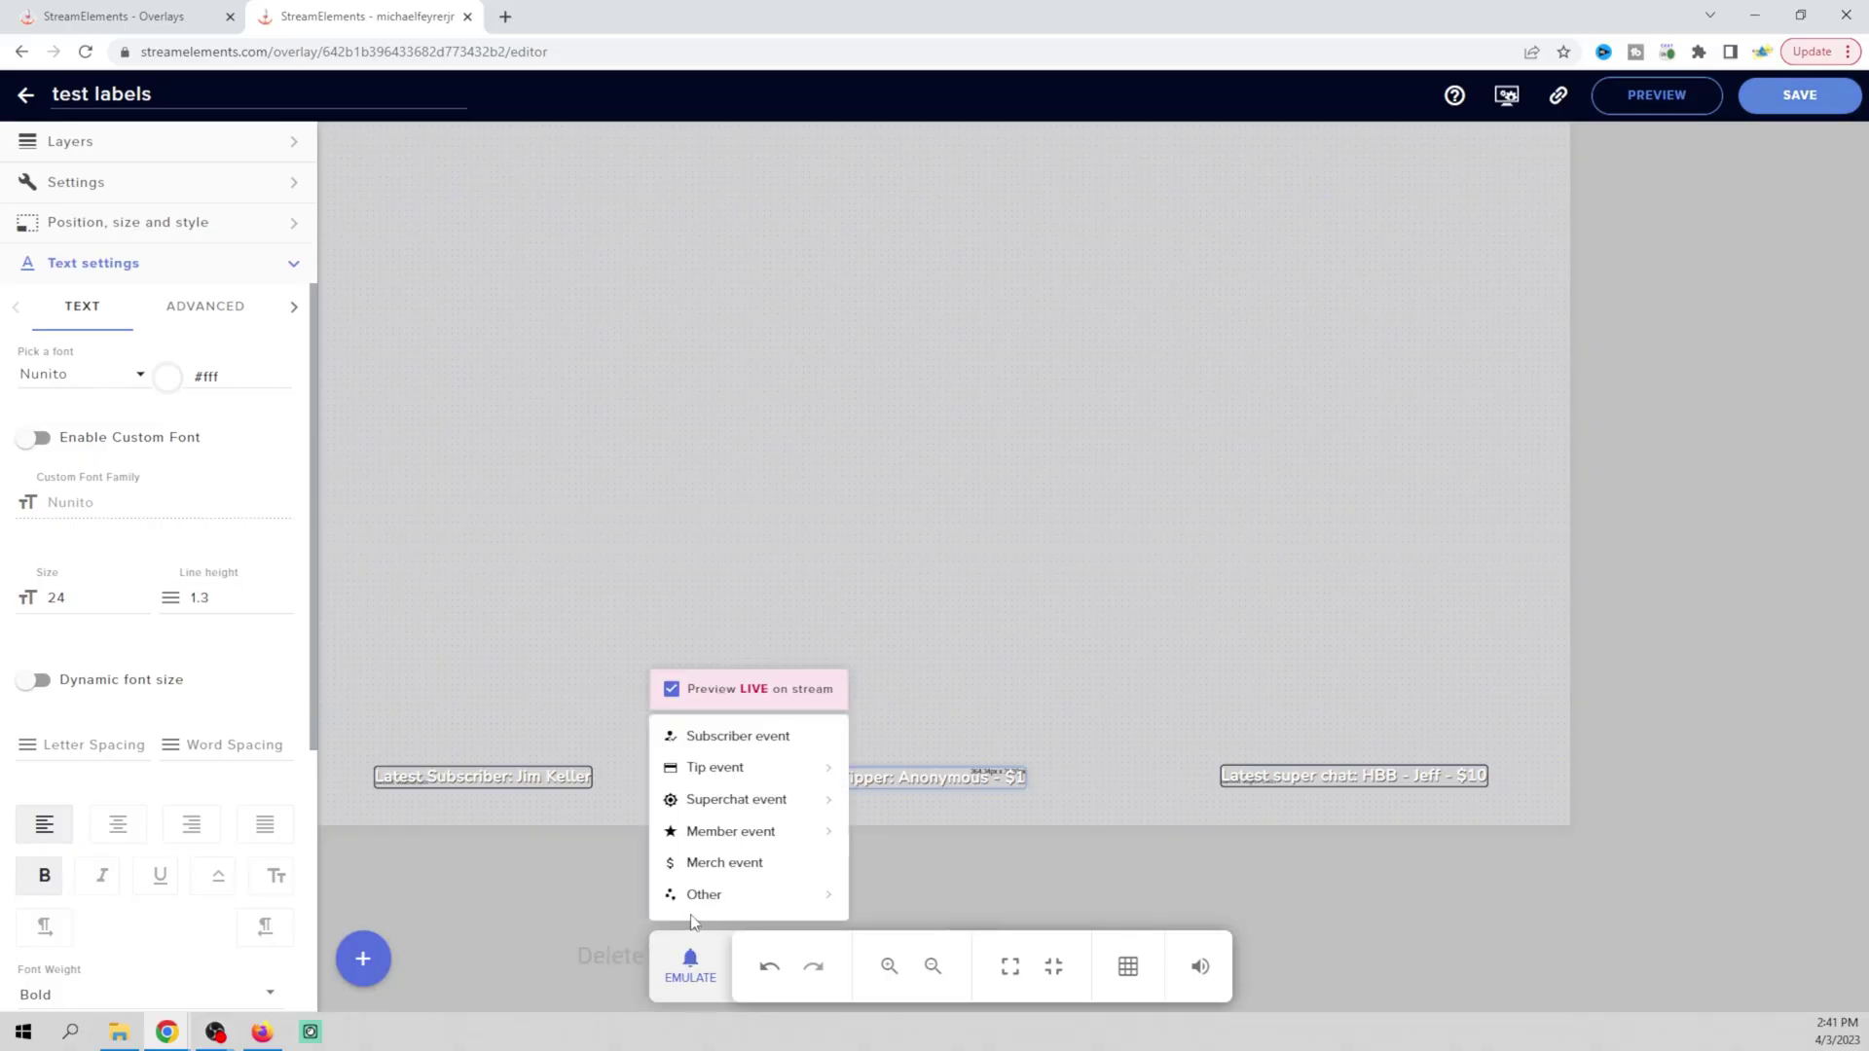
pyautogui.moveTo(738, 774)
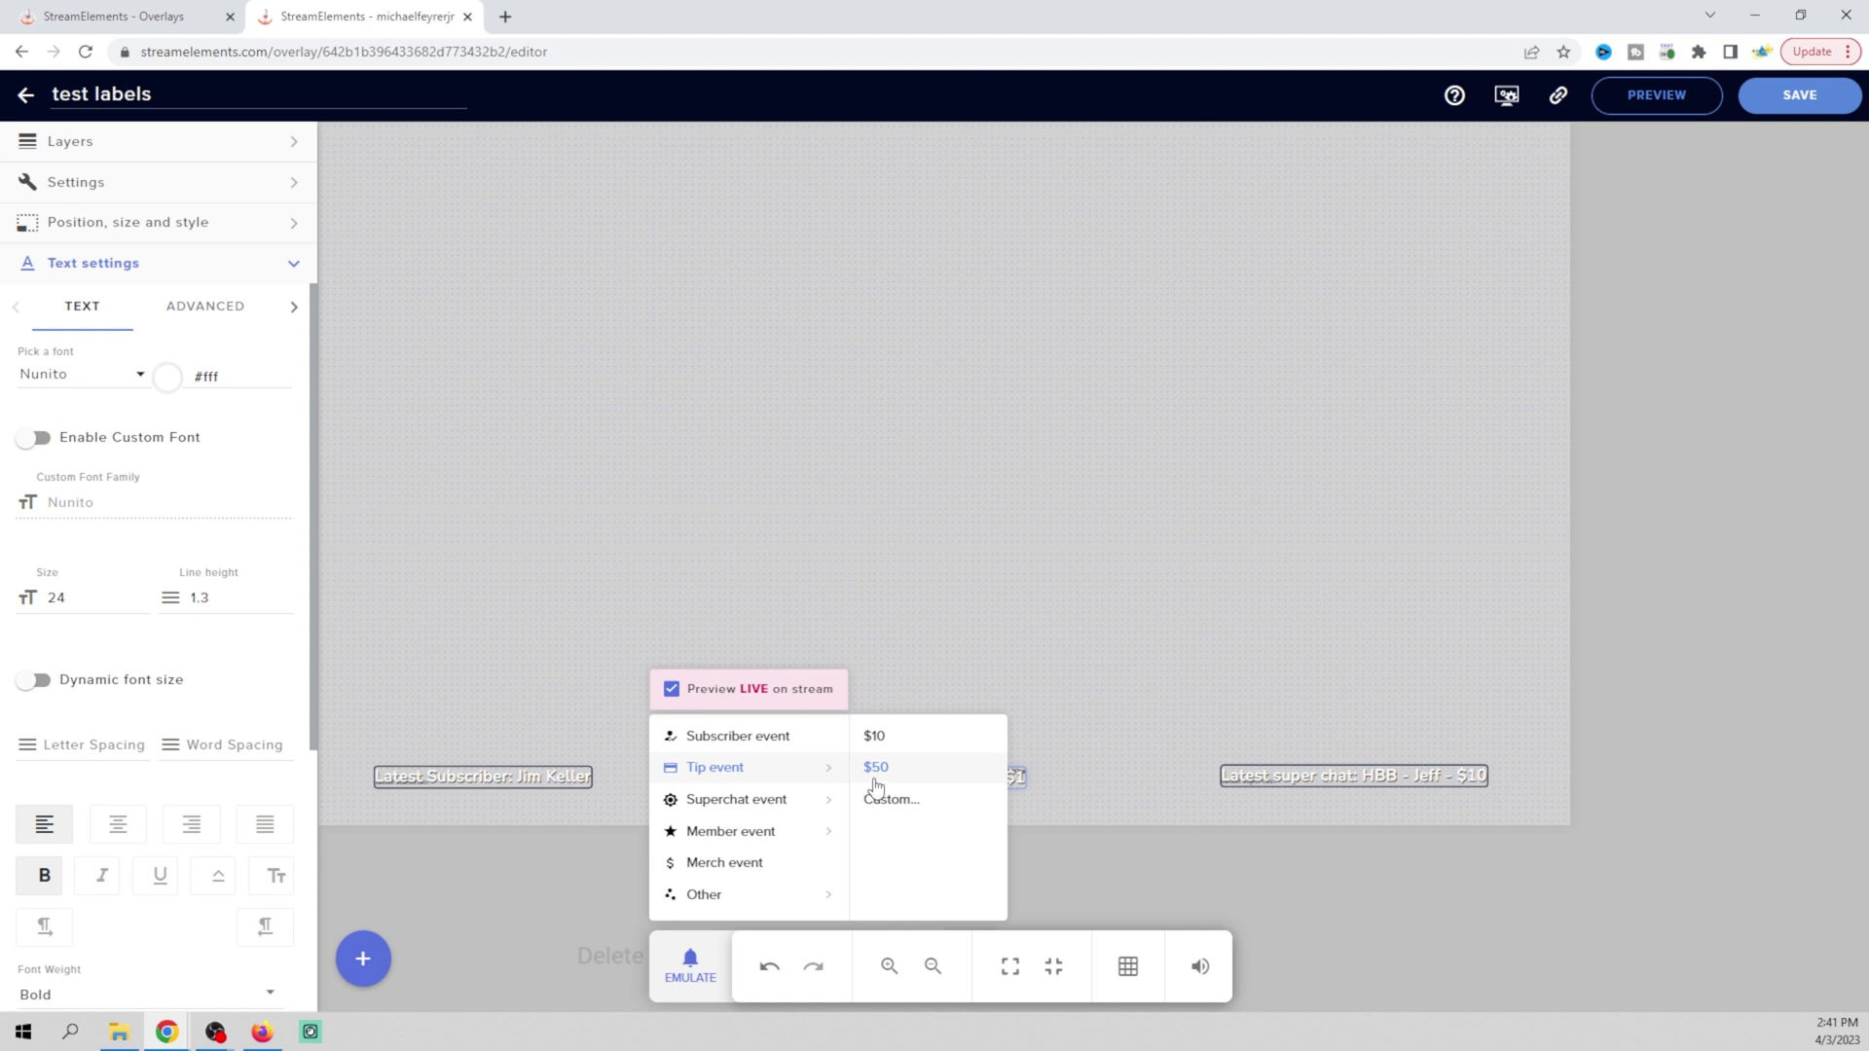
pyautogui.click(887, 774)
pyautogui.click(1084, 868)
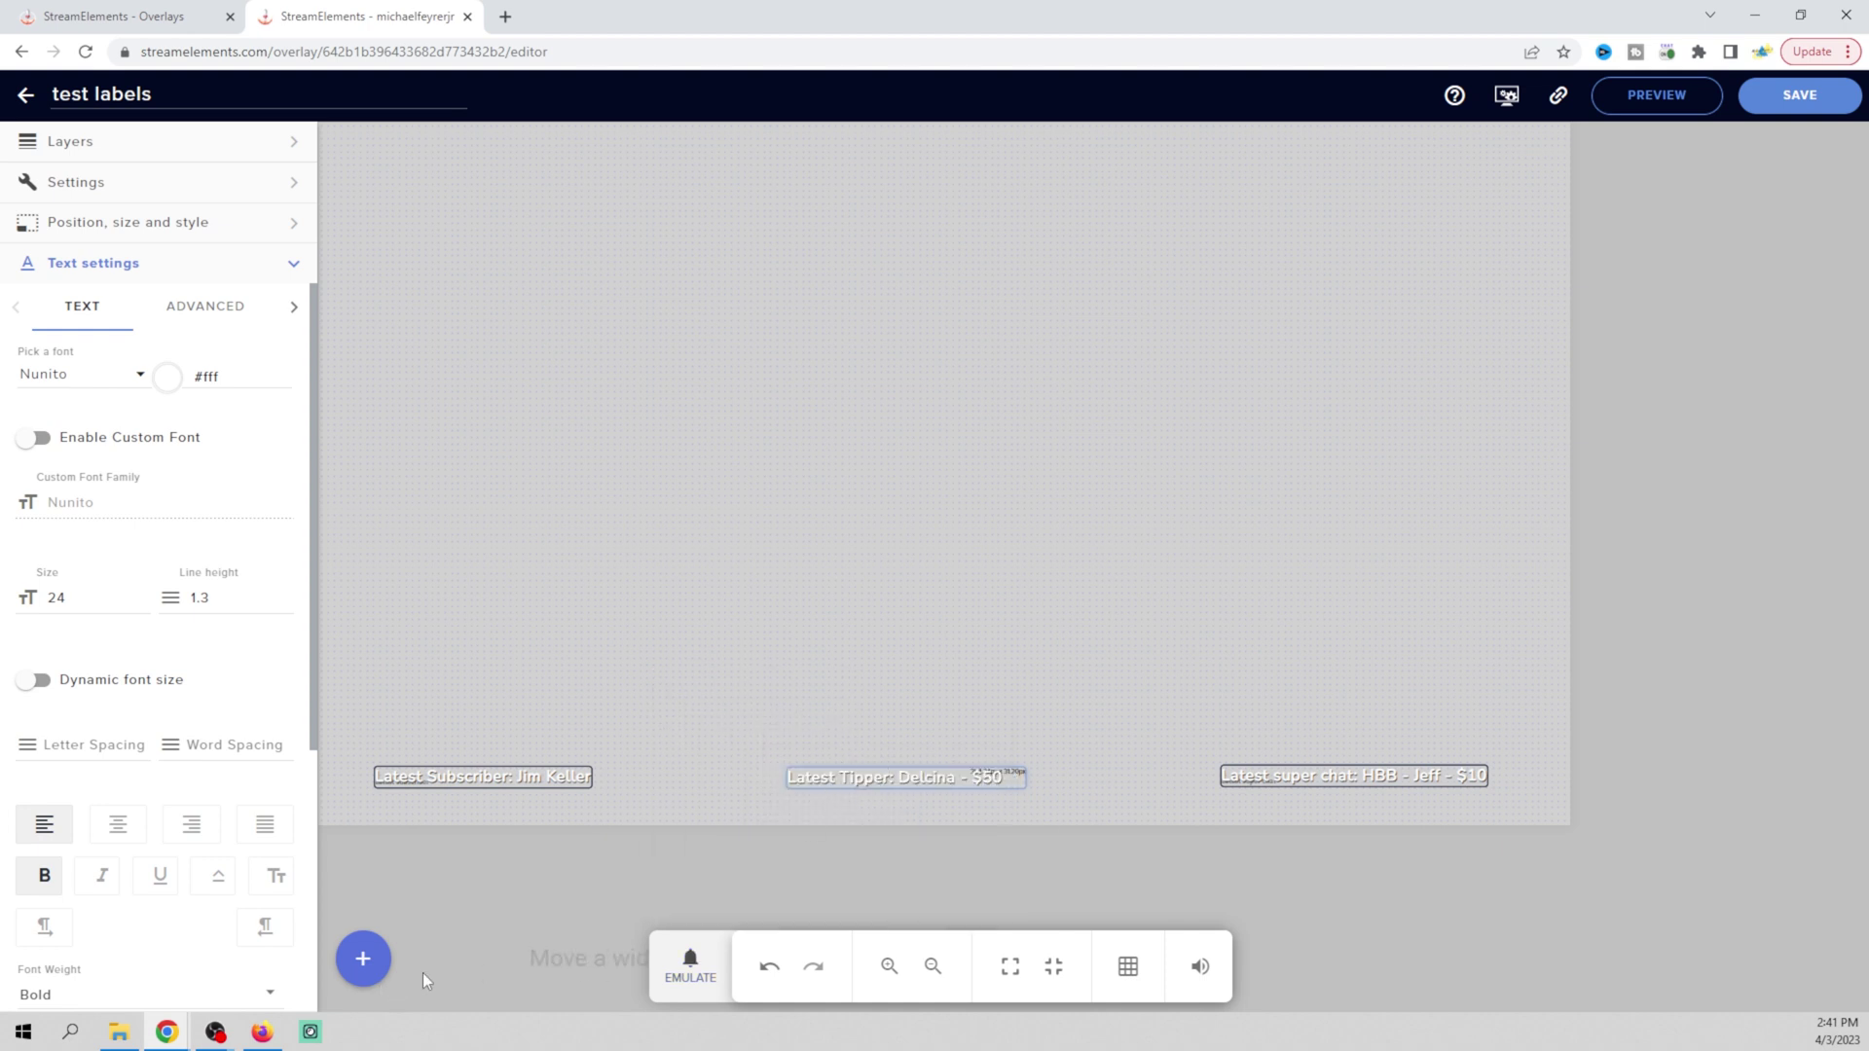
# Check the $50 tip in OBS, then open the Latest Tipper label's text settings
pyautogui.click(214, 1035)
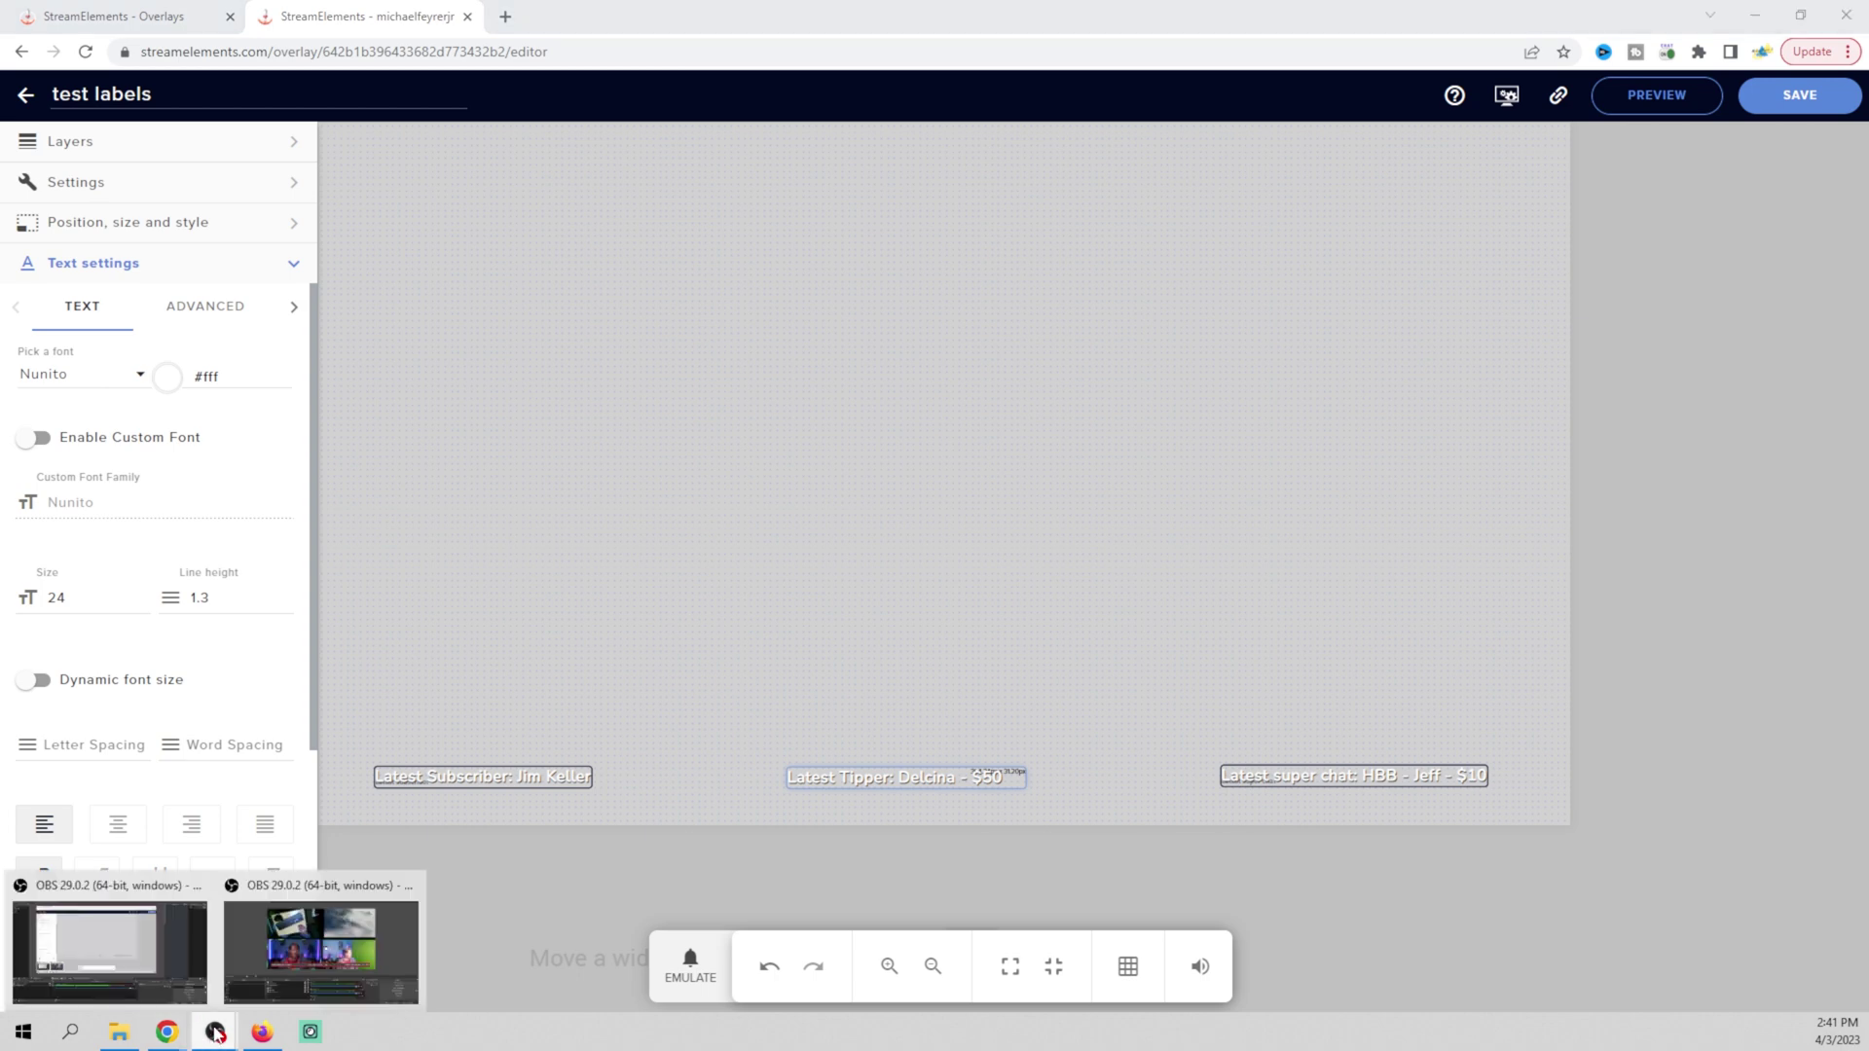
pyautogui.click(307, 949)
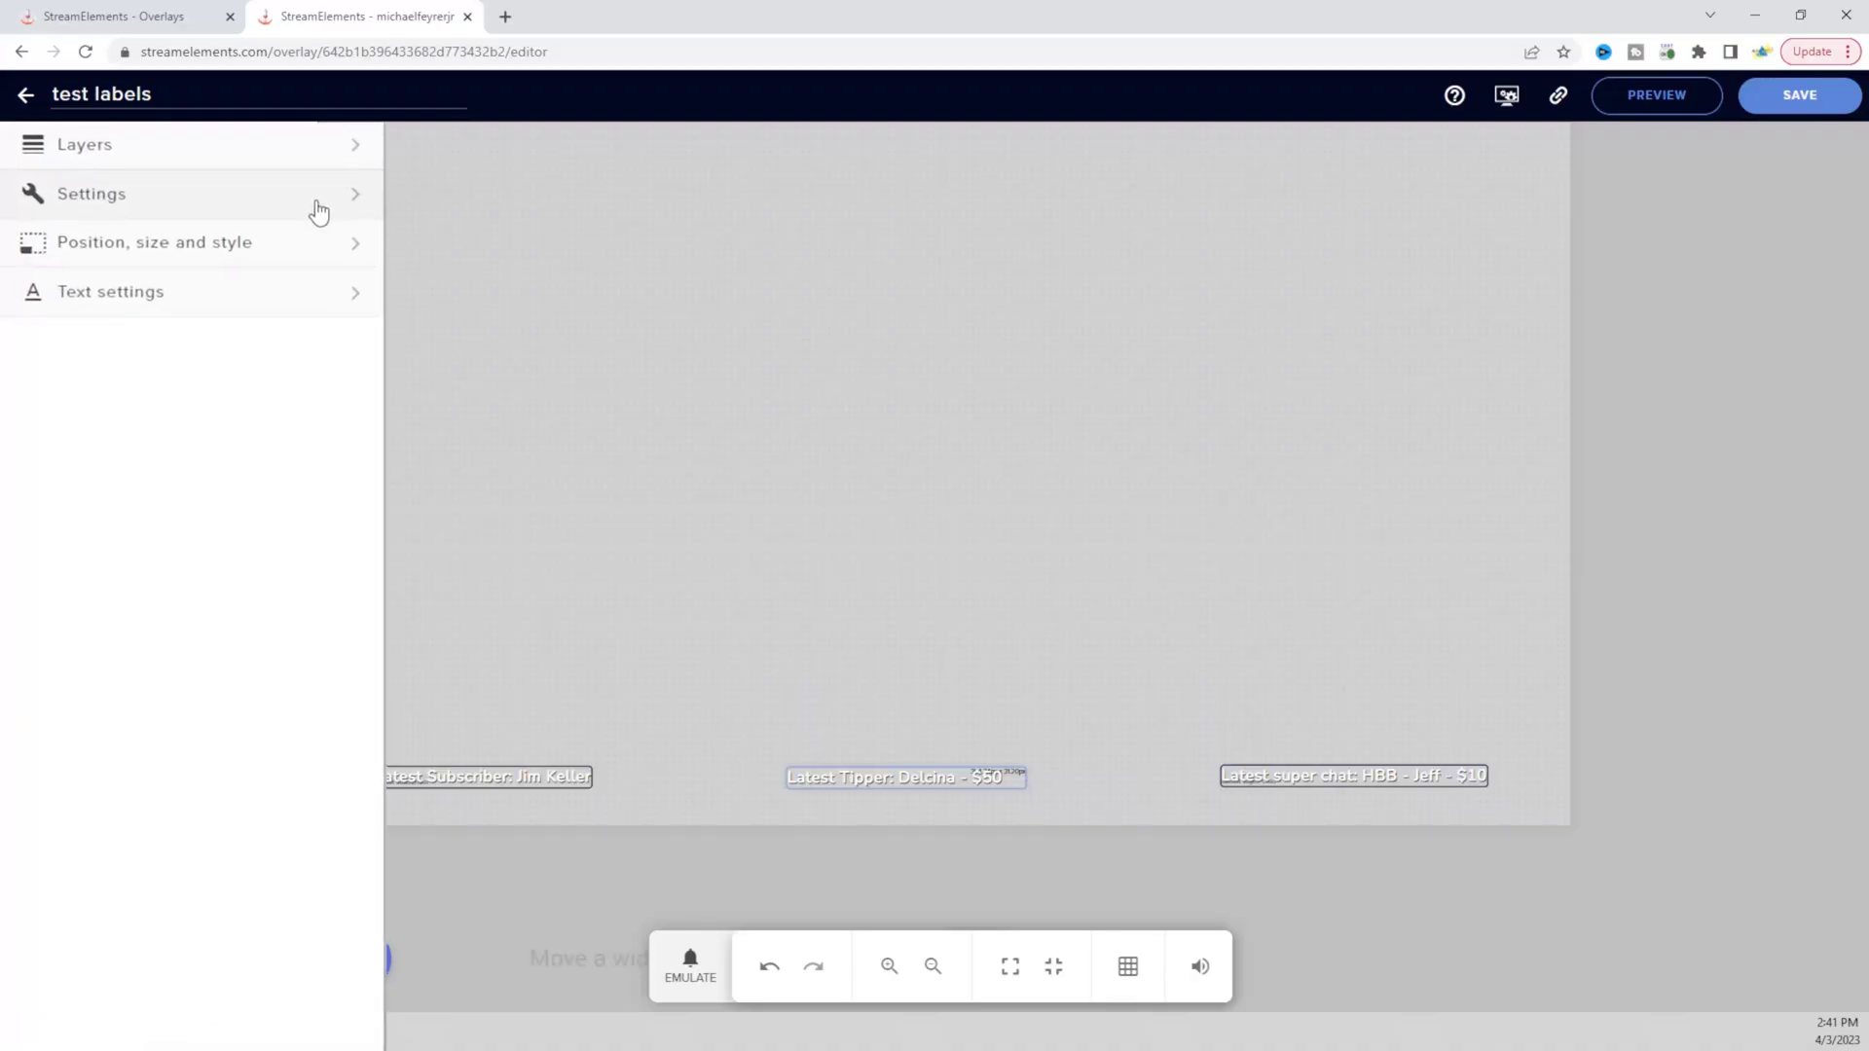
pyautogui.click(322, 206)
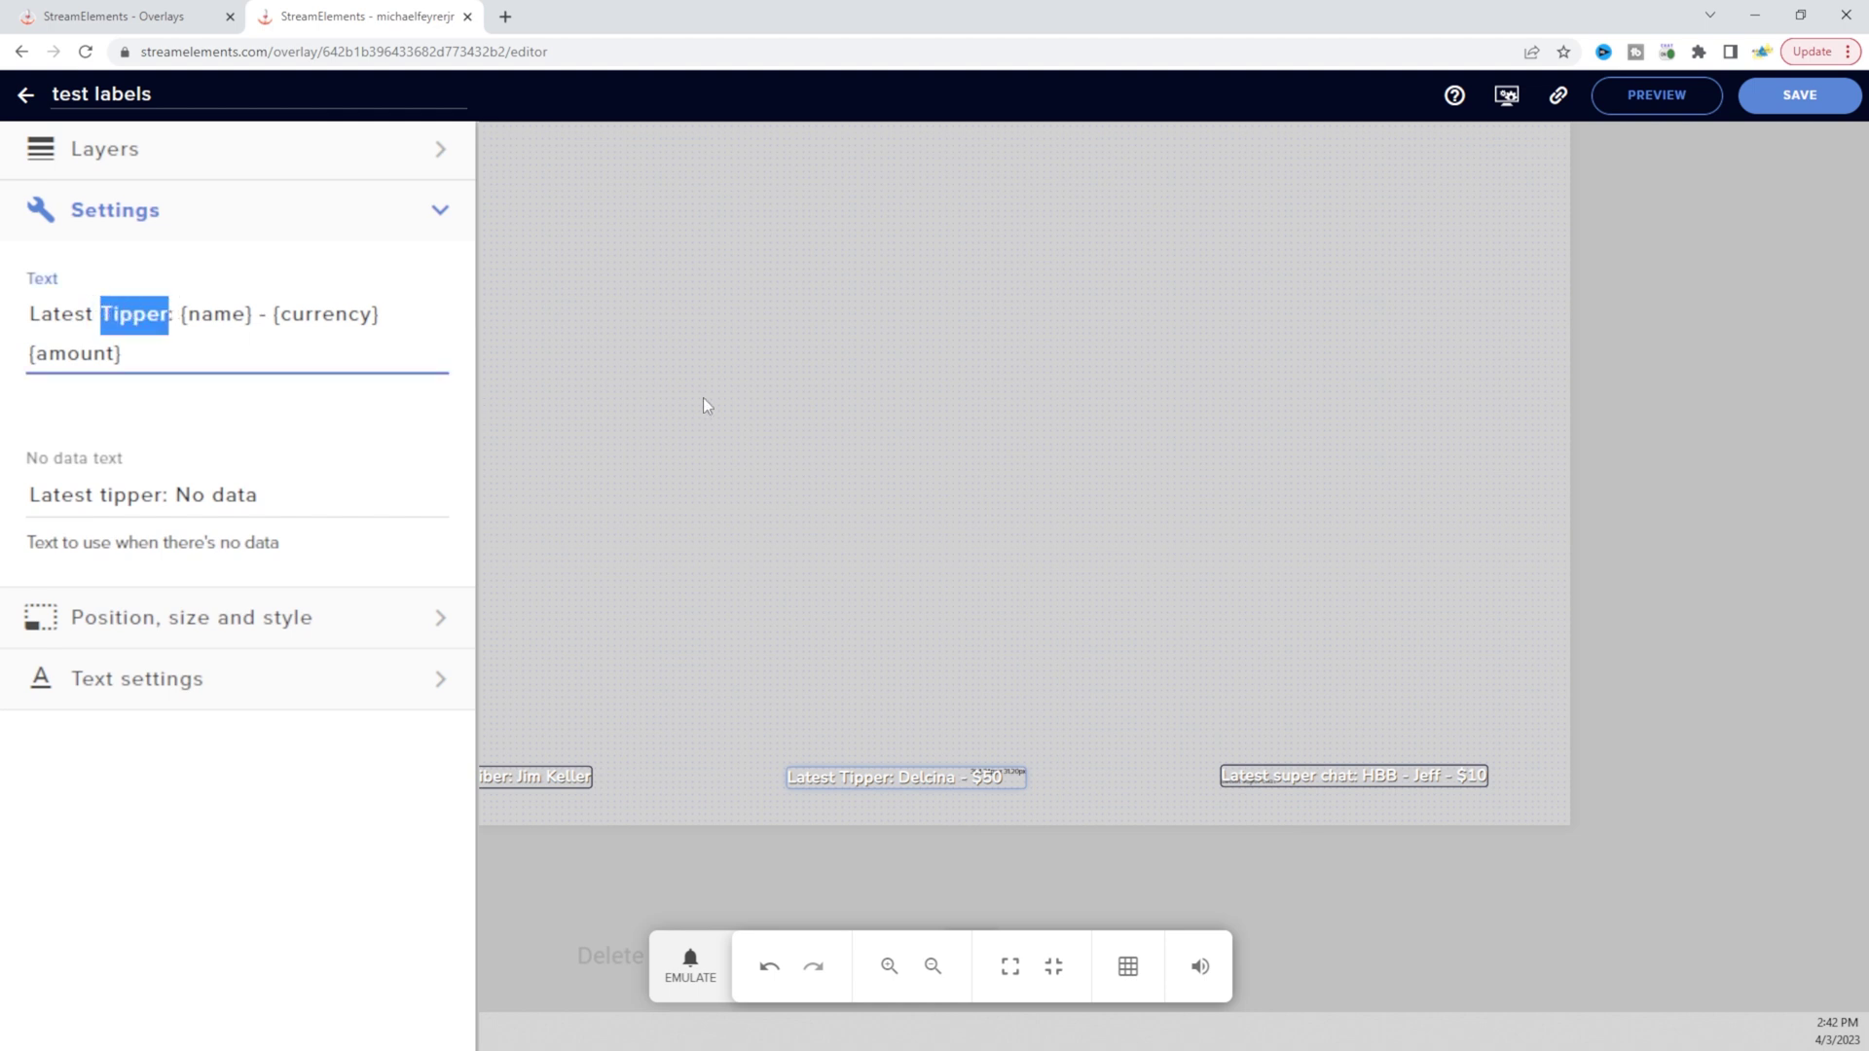
# Change the tipper label to 'Latest Donation: {name} - {currency}{amount}', save it, and view it in OBS
pyautogui.write('donation')
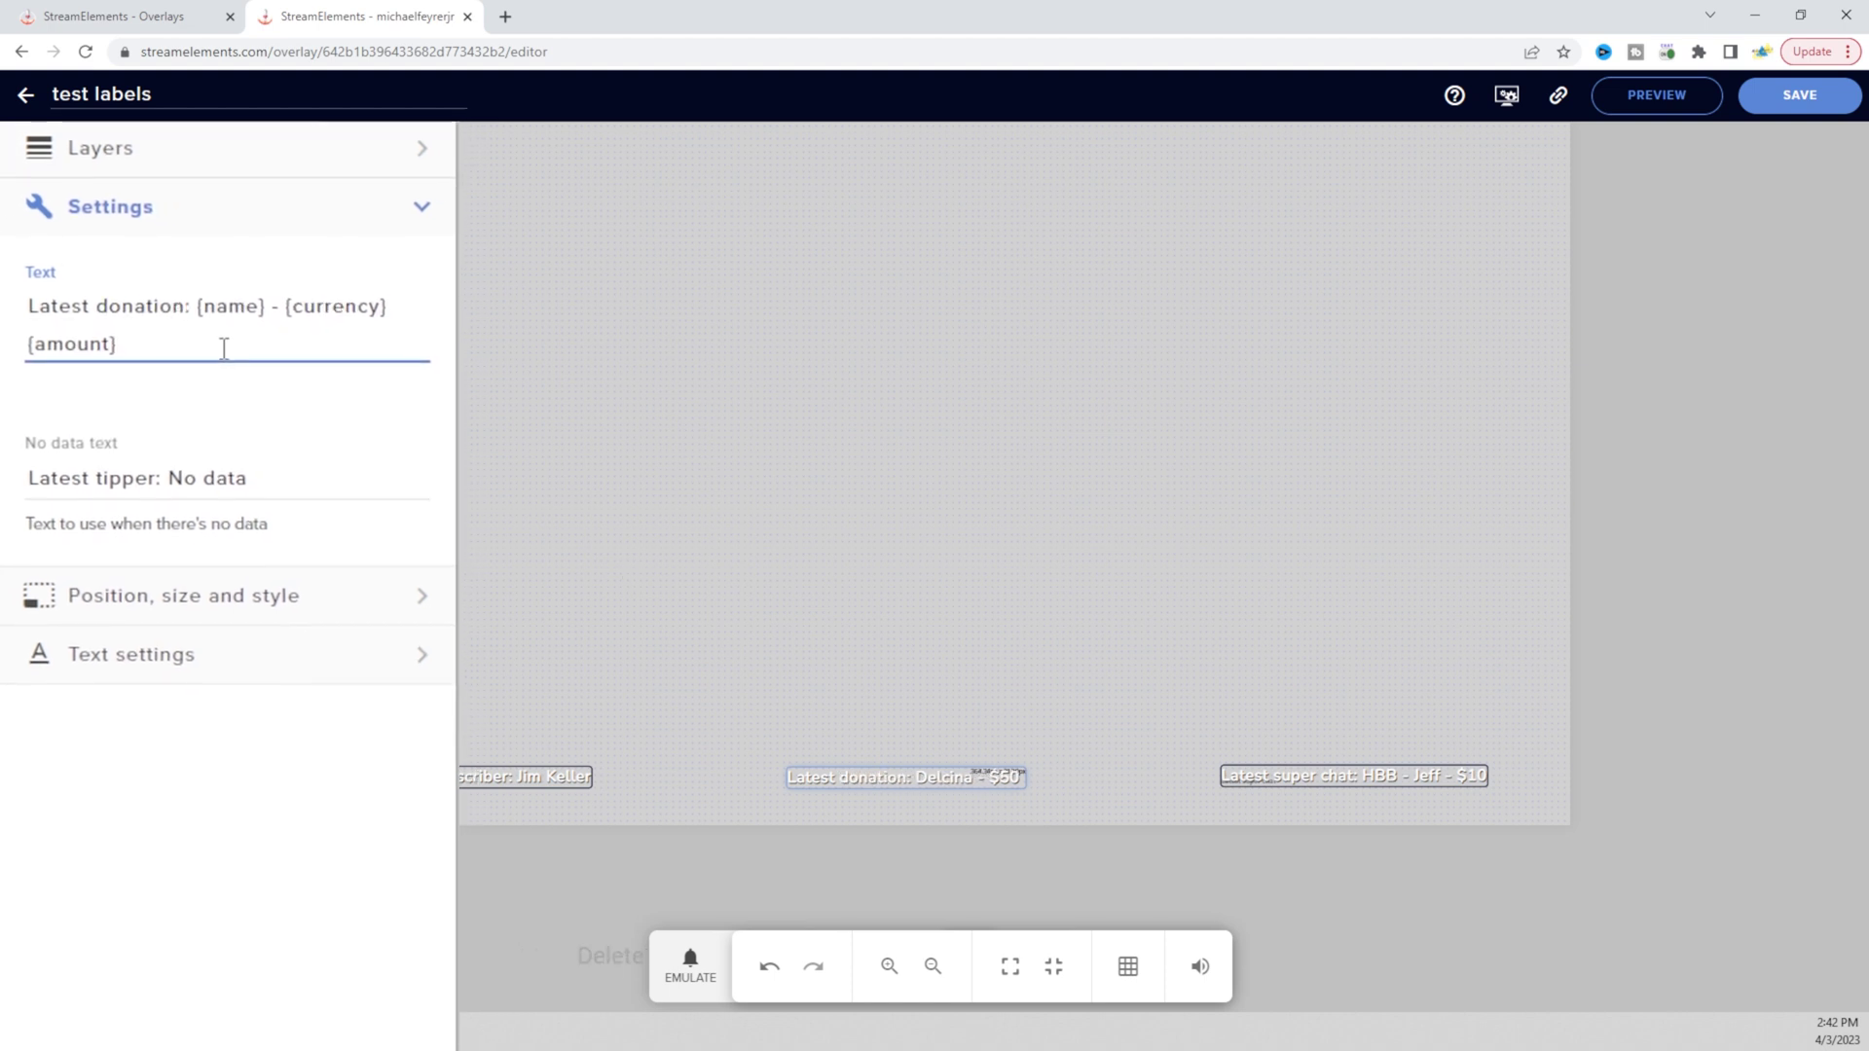
pyautogui.press('BackSpace')
pyautogui.write('D')
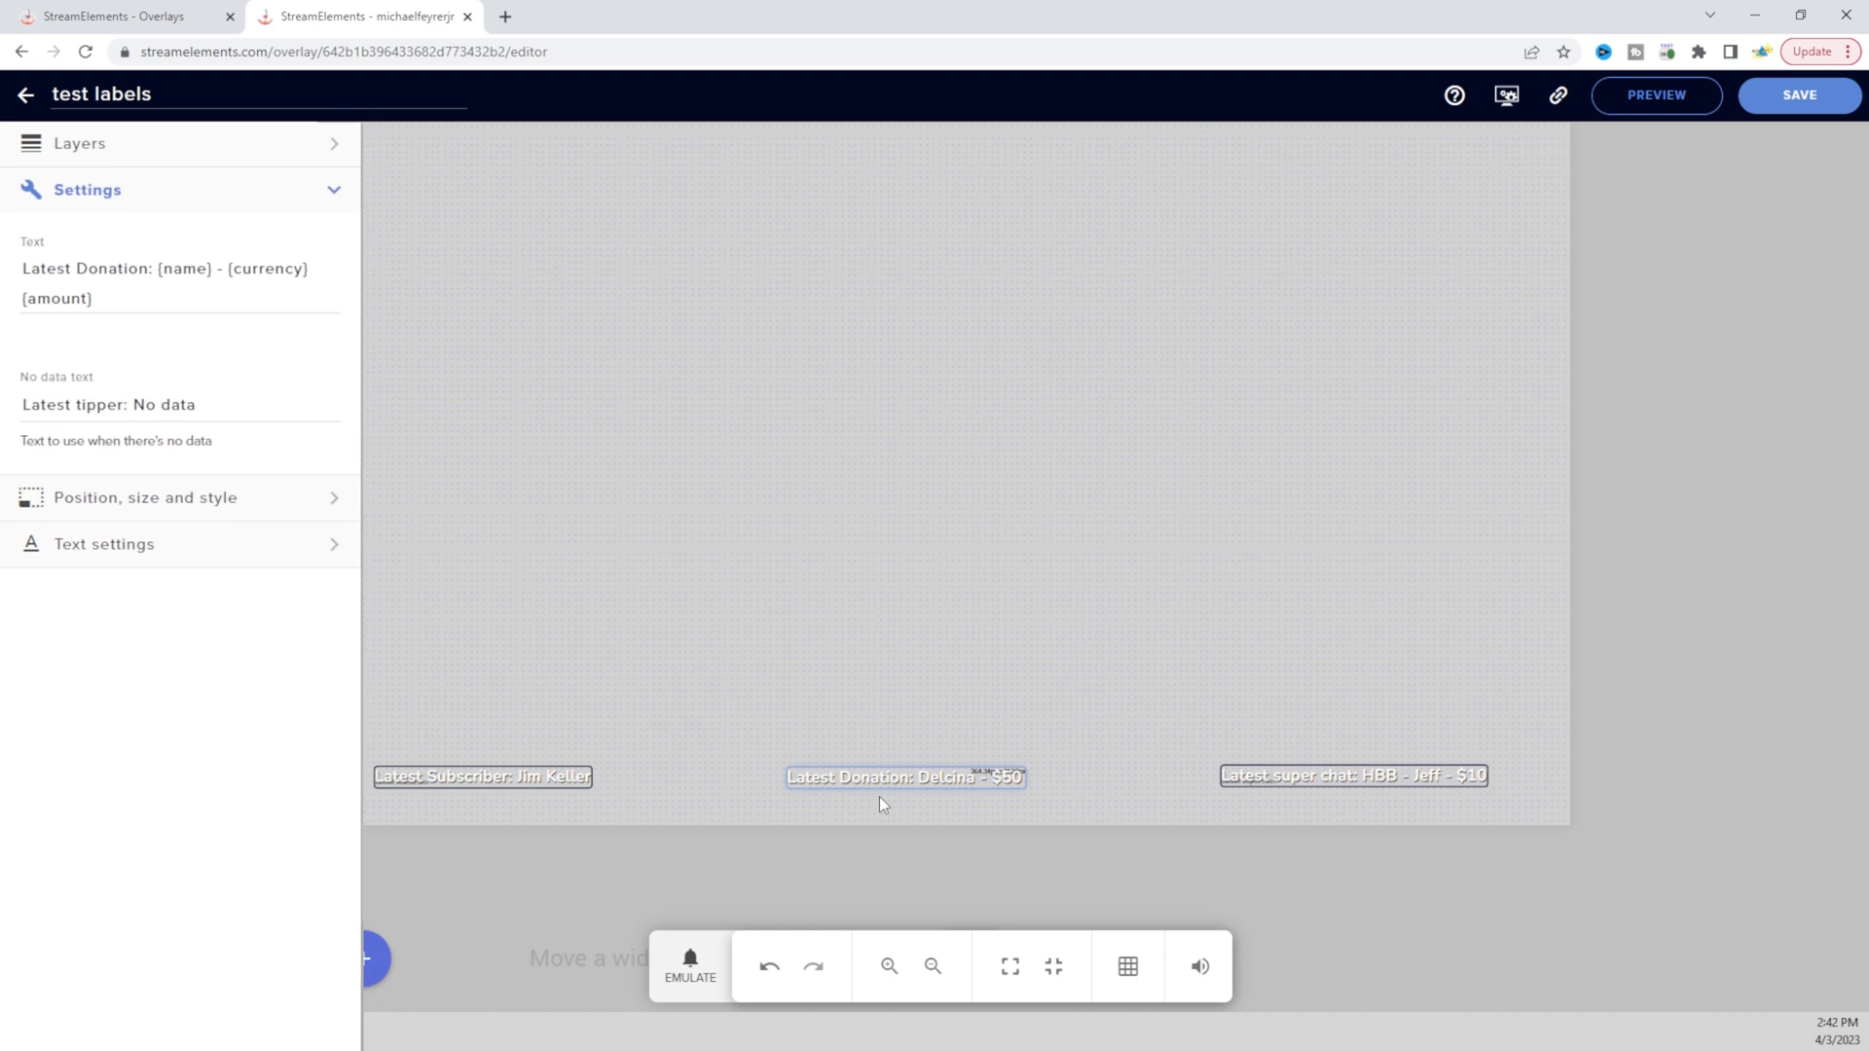
pyautogui.click(1803, 97)
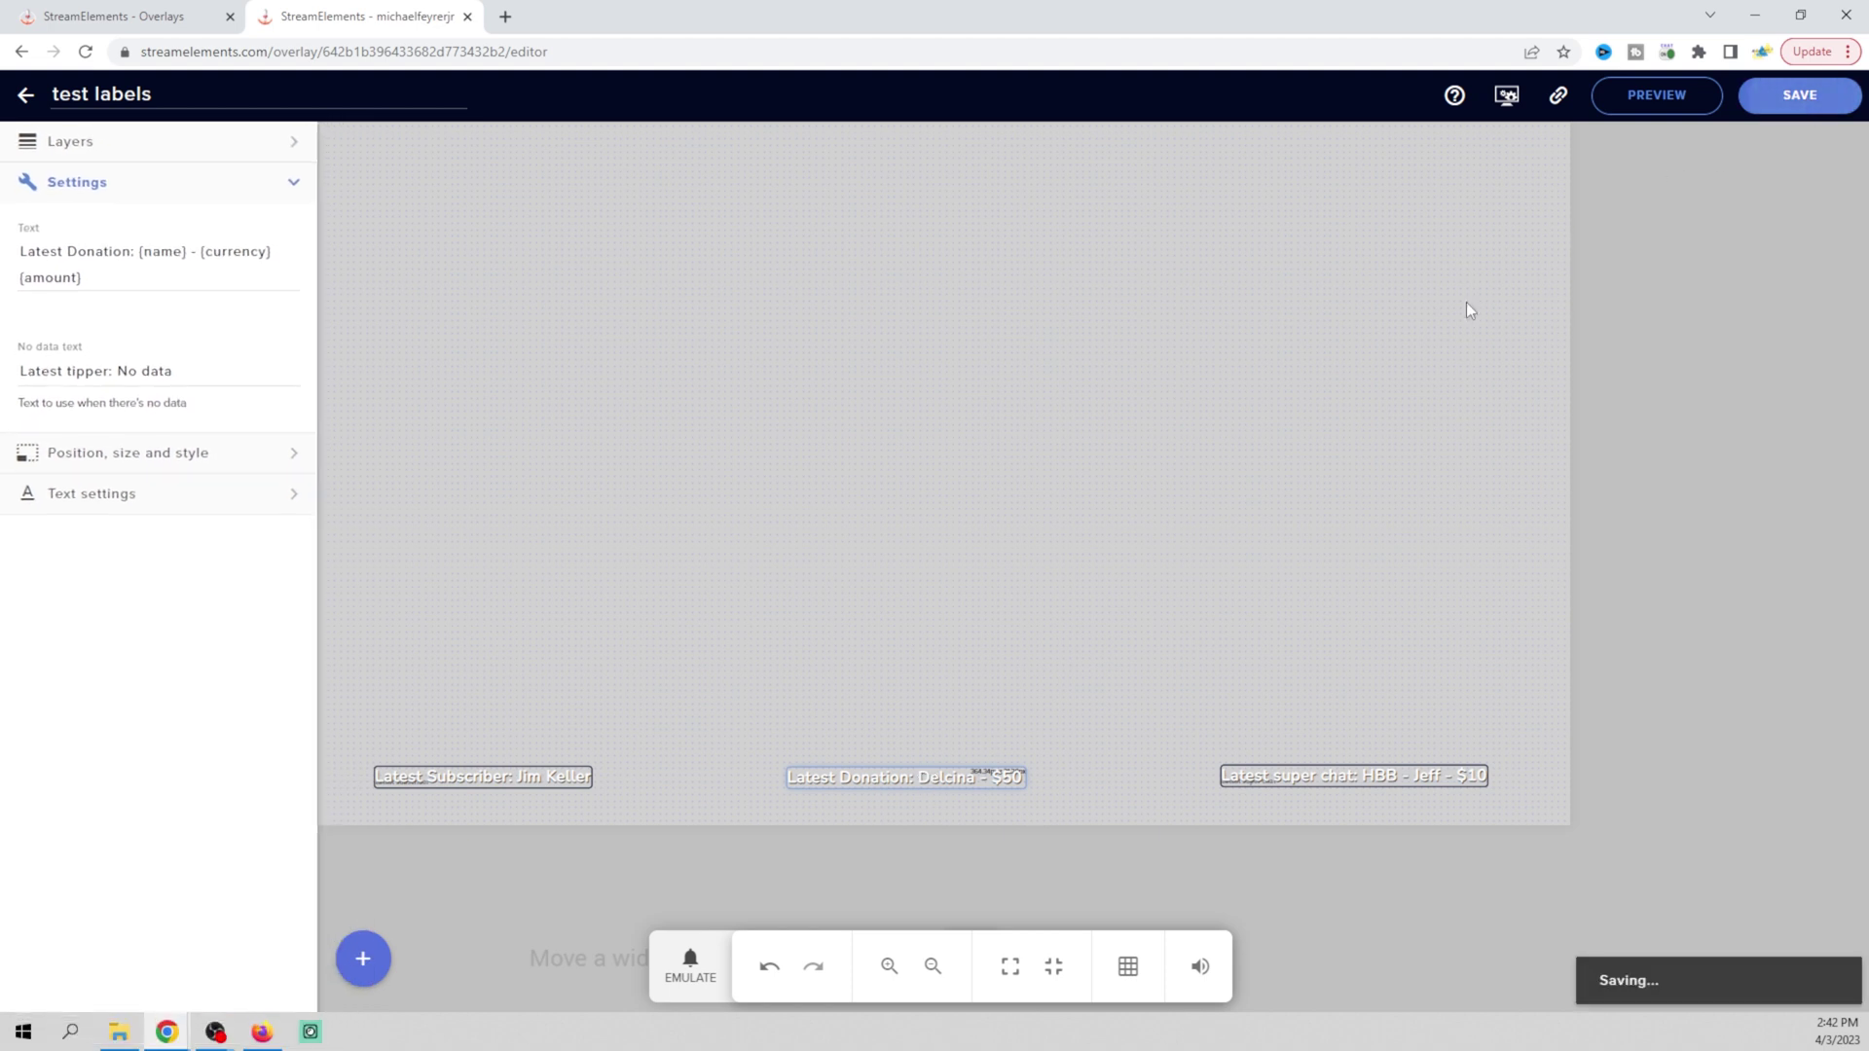
pyautogui.moveTo(212, 1032)
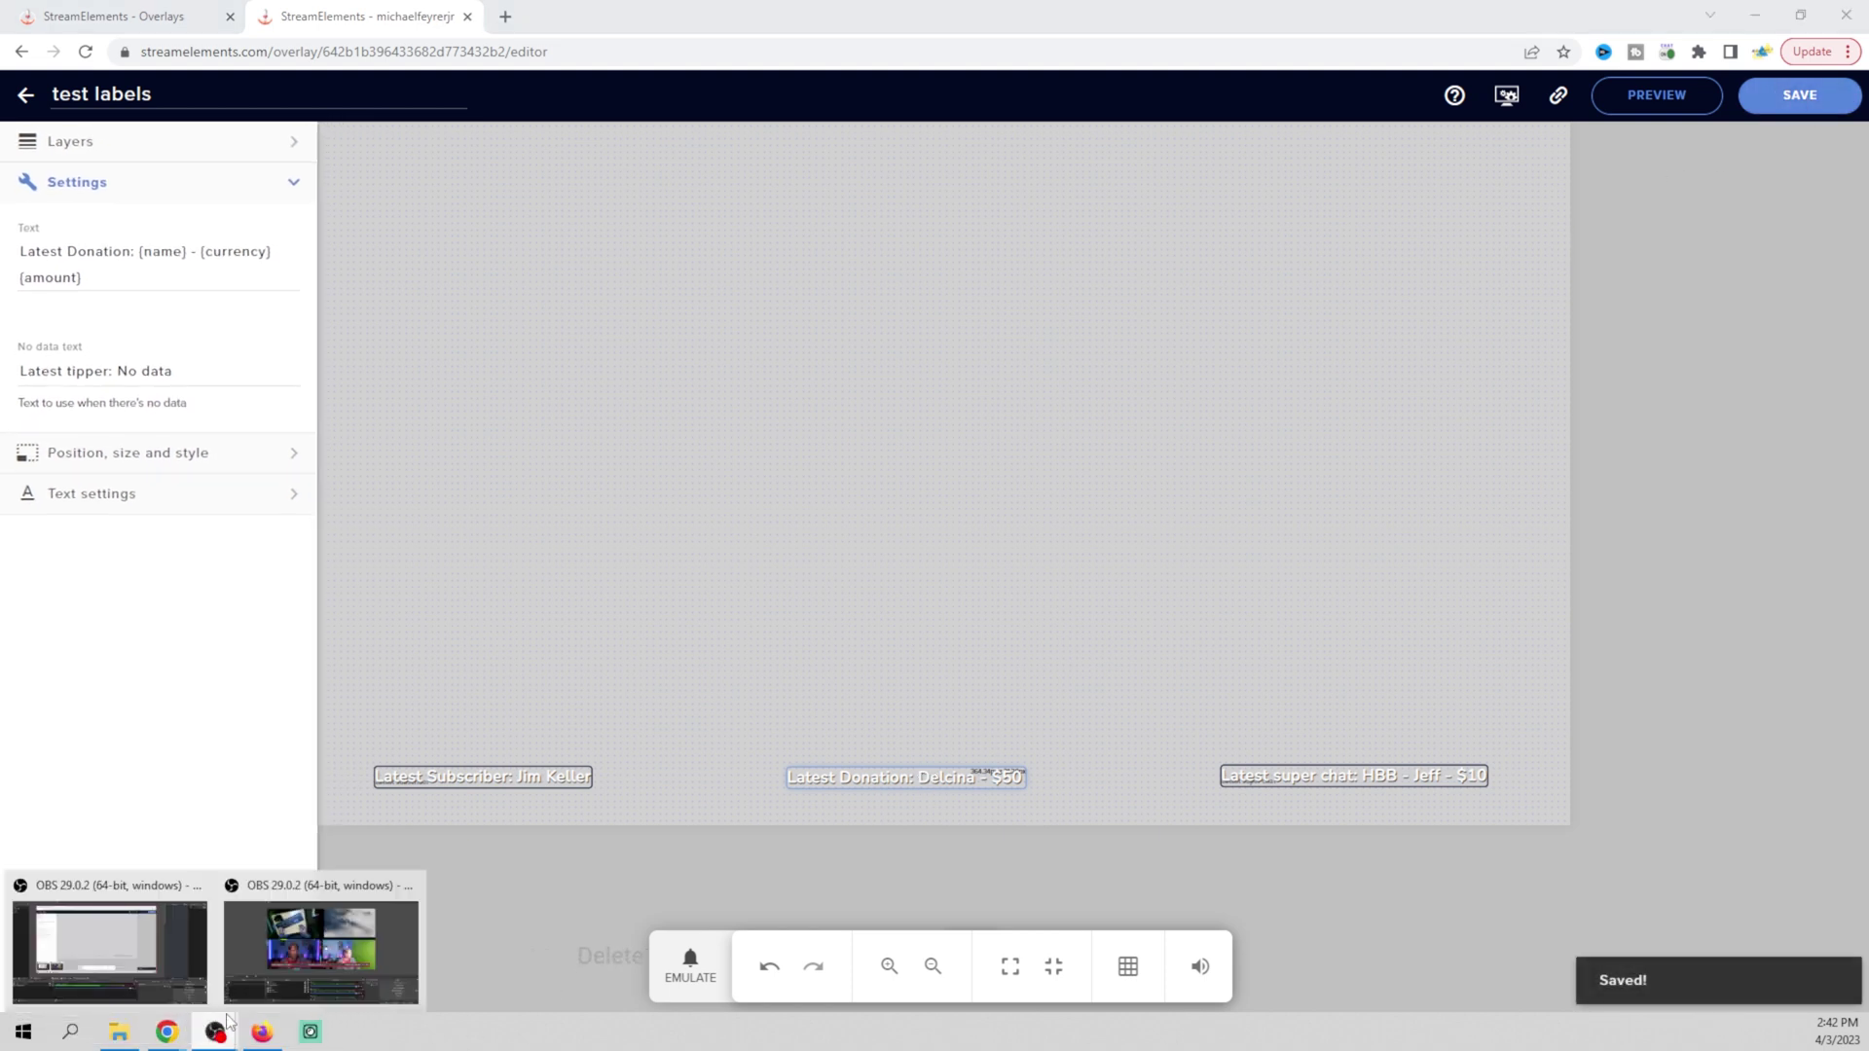
pyautogui.click(304, 950)
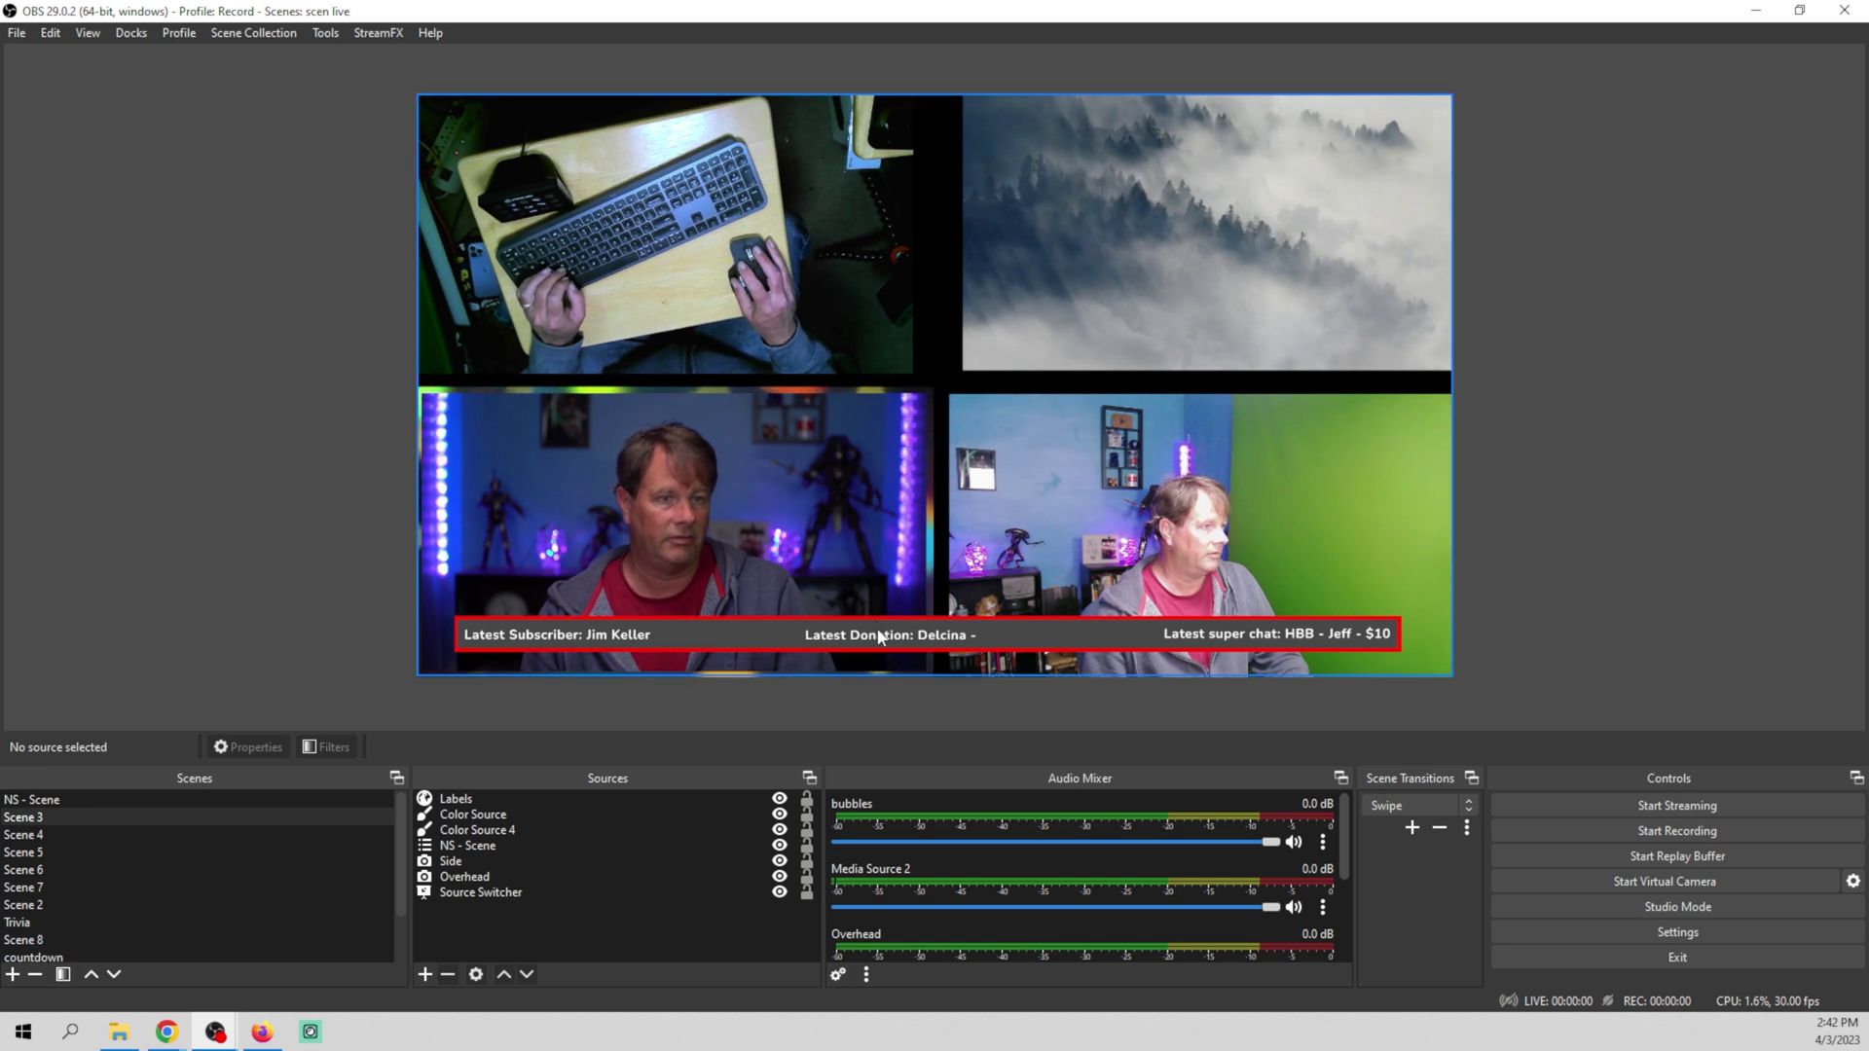